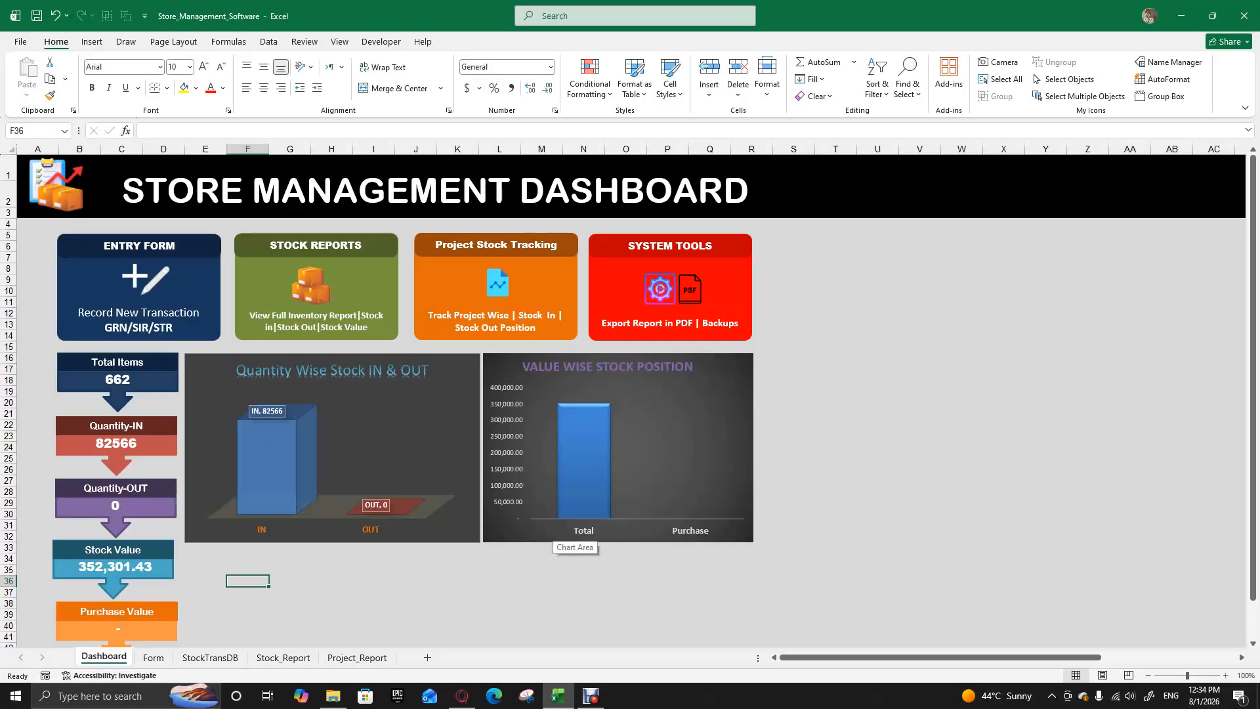
Inspect the workbook's Save As settings, checking the file name Store_Management_Software and the Excel Macro-Enabled Workbook type, and close without saving.
{"action": "mouse_move", "coordinate": [561, 436]}
{"action": "left_click", "coordinate": [20, 42]}
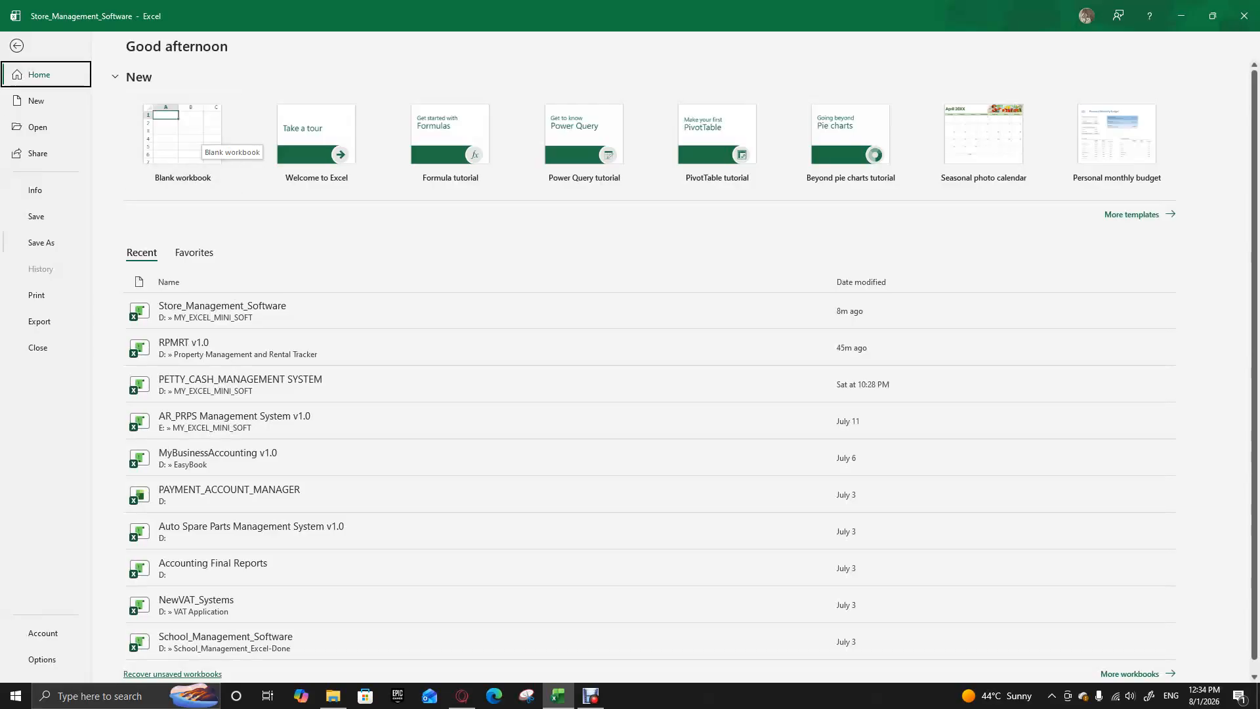
{"action": "left_click", "coordinate": [41, 243]}
{"action": "left_click", "coordinate": [209, 347]}
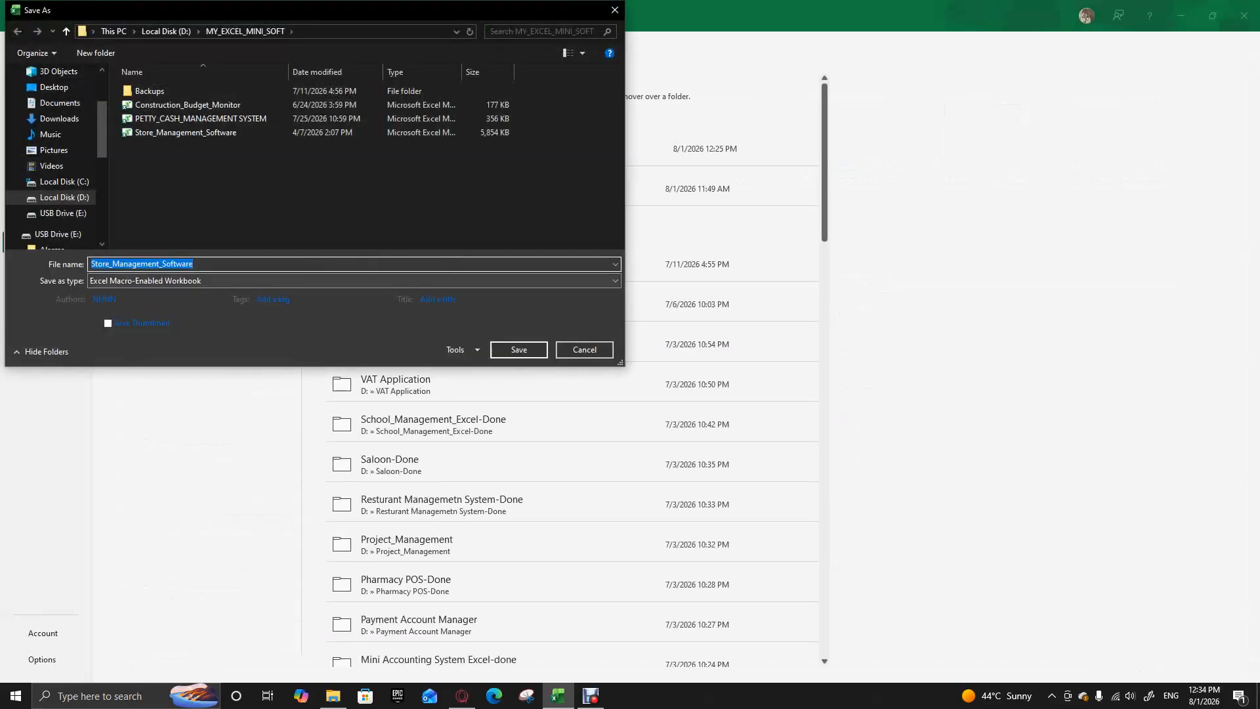
{"action": "left_click", "coordinate": [197, 263]}
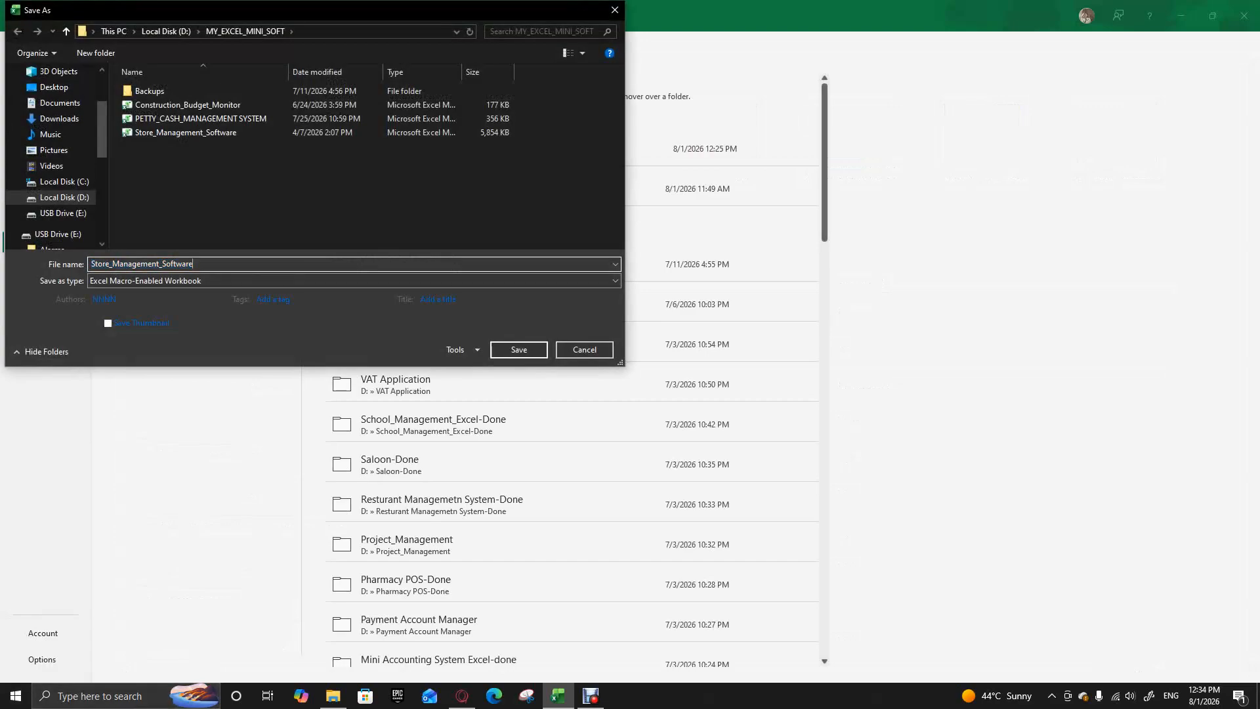
{"action": "left_click", "coordinate": [353, 136]}
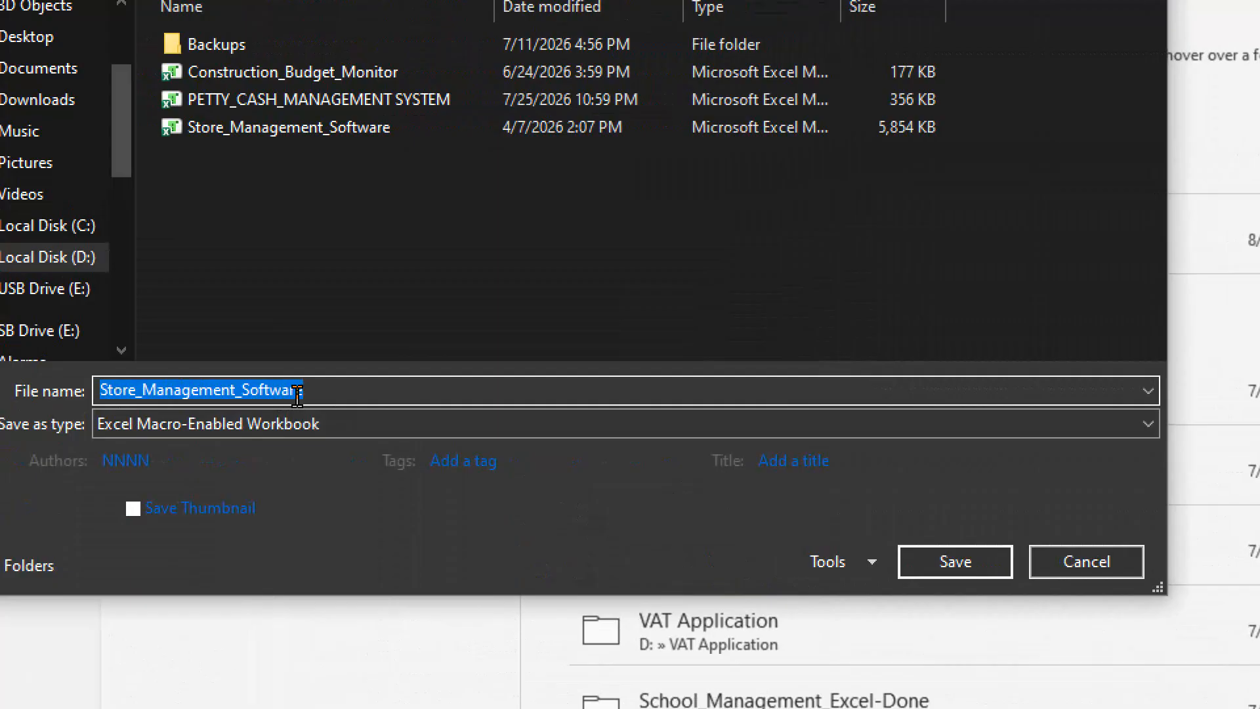
{"action": "left_click", "coordinate": [317, 390]}
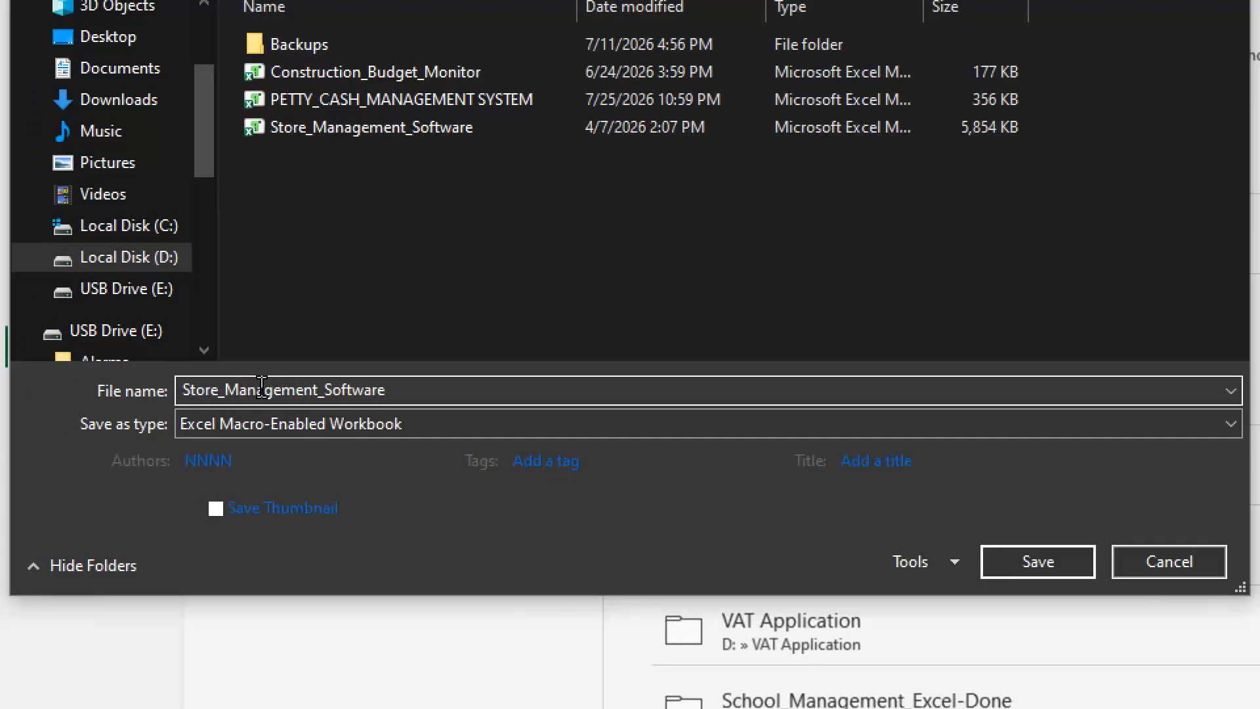
{"action": "left_click", "coordinate": [191, 457]}
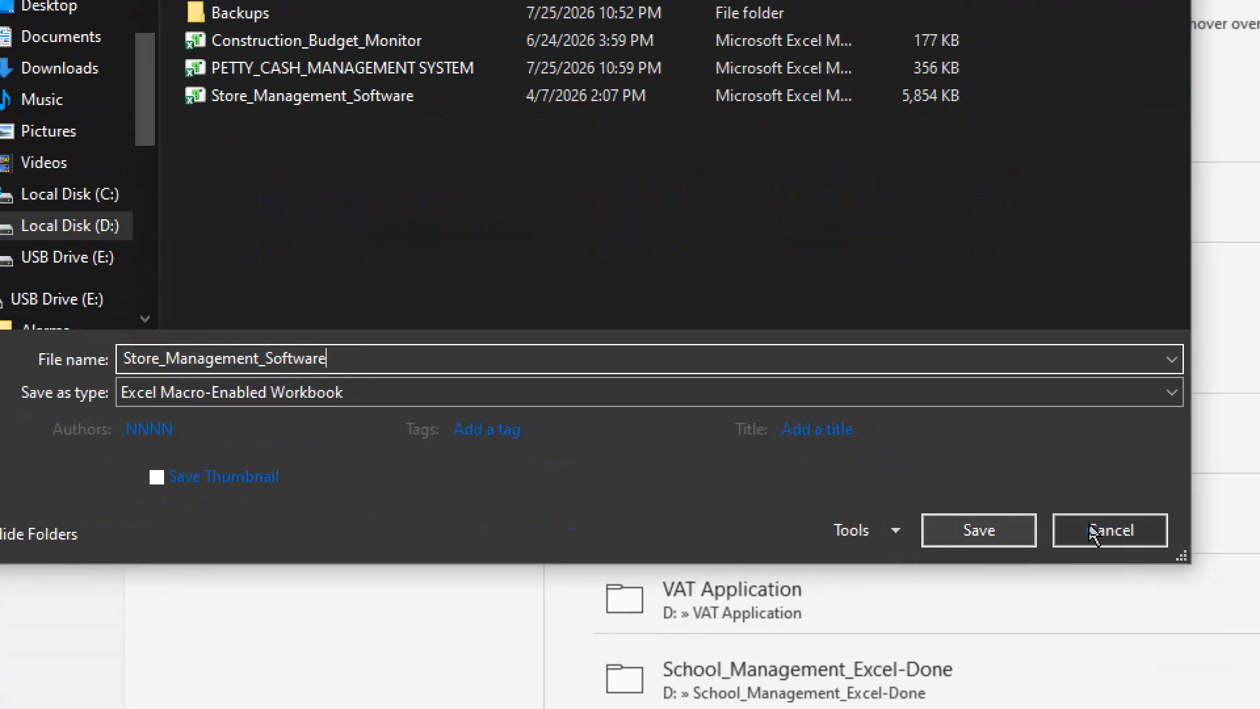
{"action": "left_click", "coordinate": [1093, 530]}
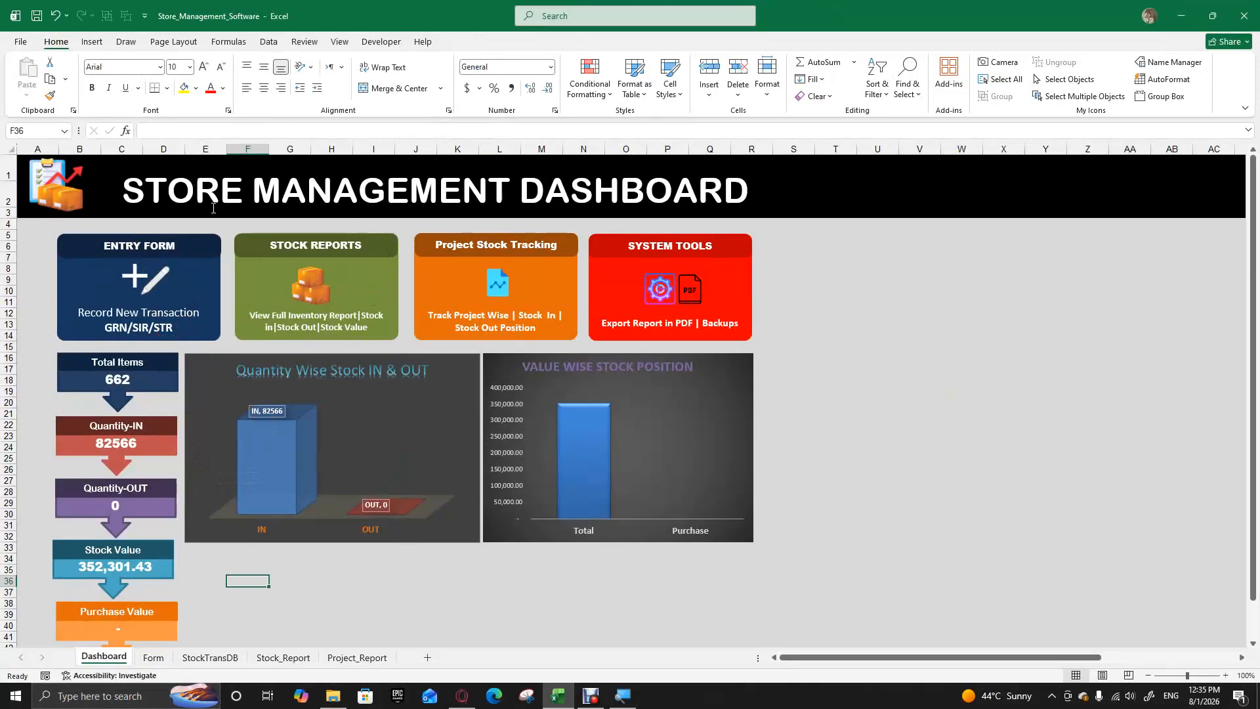
Open the names of the Dashboard and Form sheets for renaming.
{"action": "right_click", "coordinate": [115, 661]}
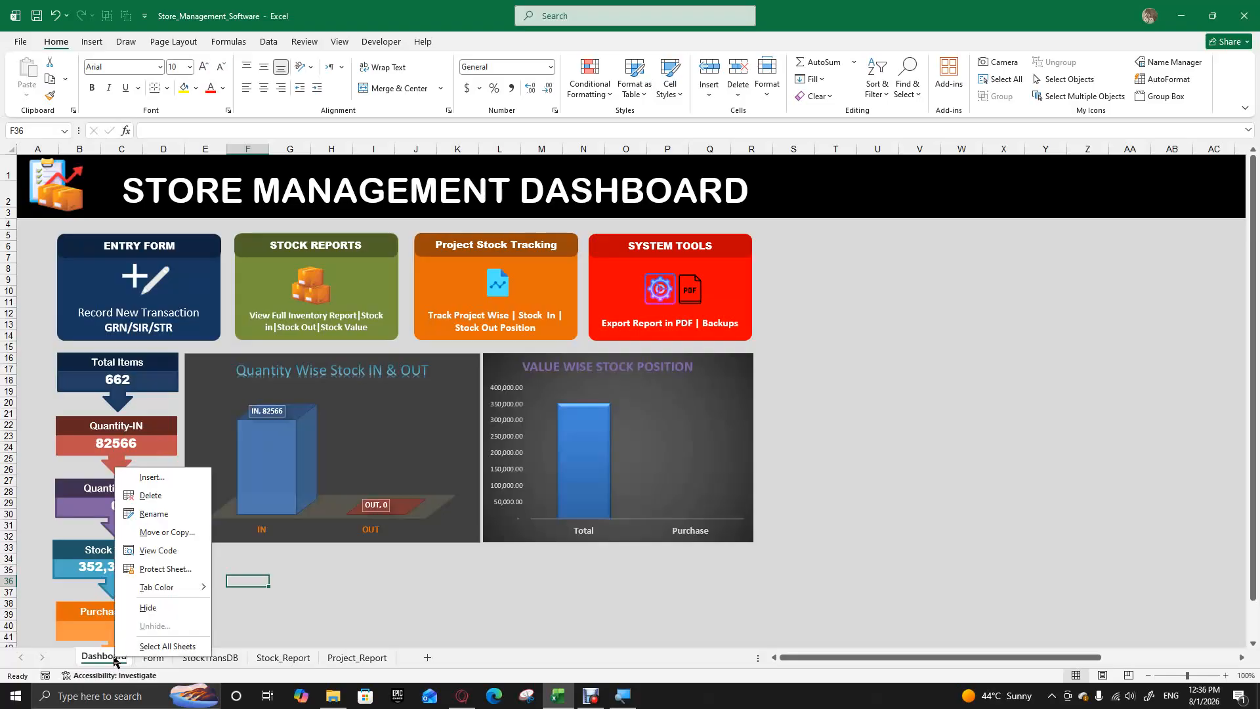
{"action": "left_click", "coordinate": [154, 513]}
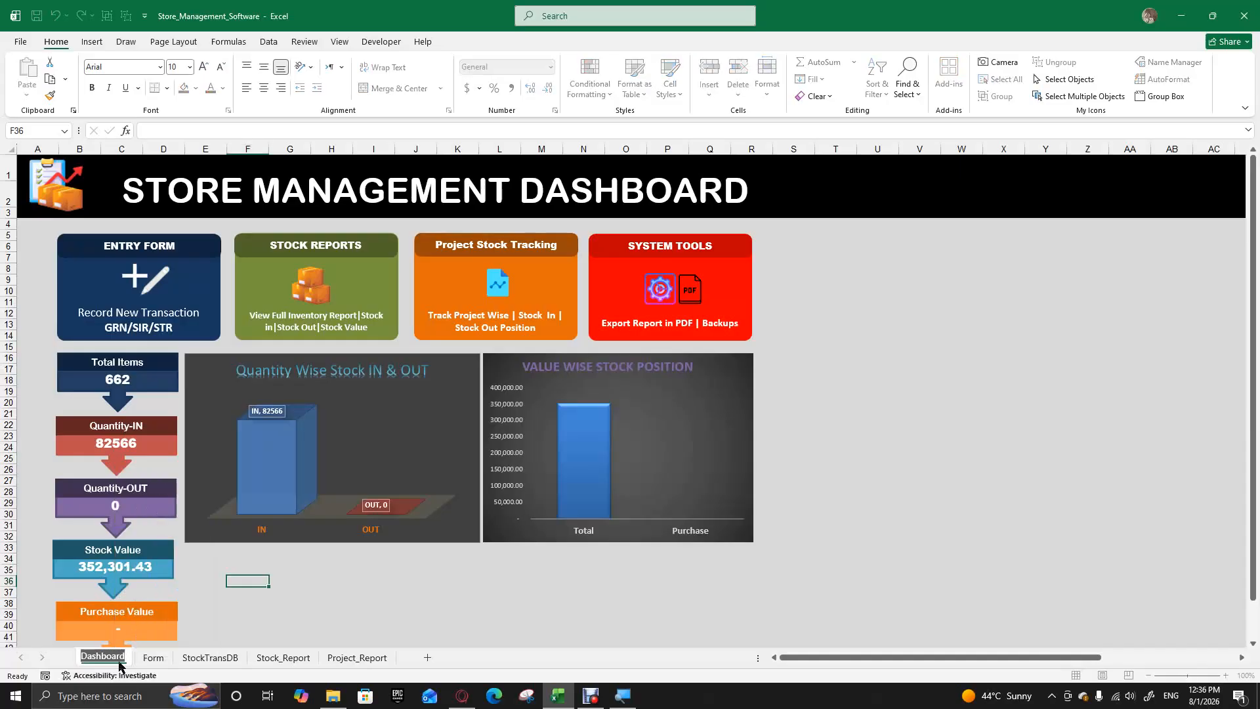
{"action": "left_click", "coordinate": [151, 658]}
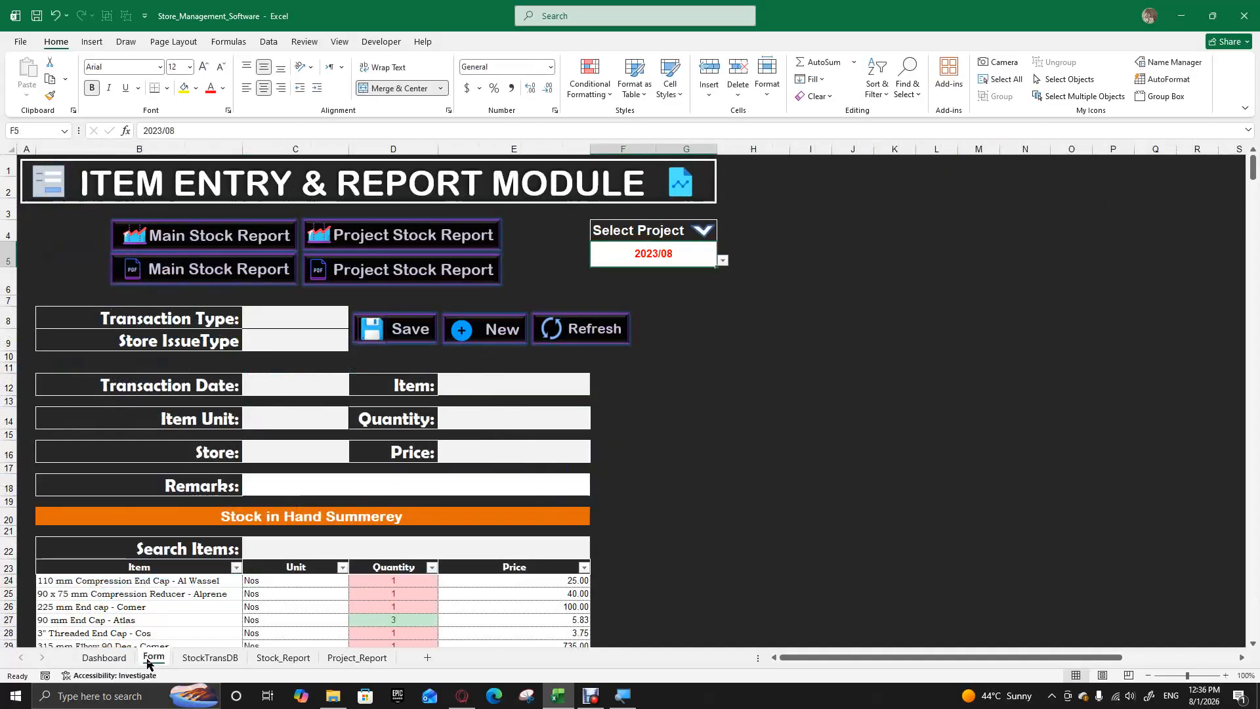
{"action": "right_click", "coordinate": [148, 661]}
{"action": "left_click", "coordinate": [187, 520]}
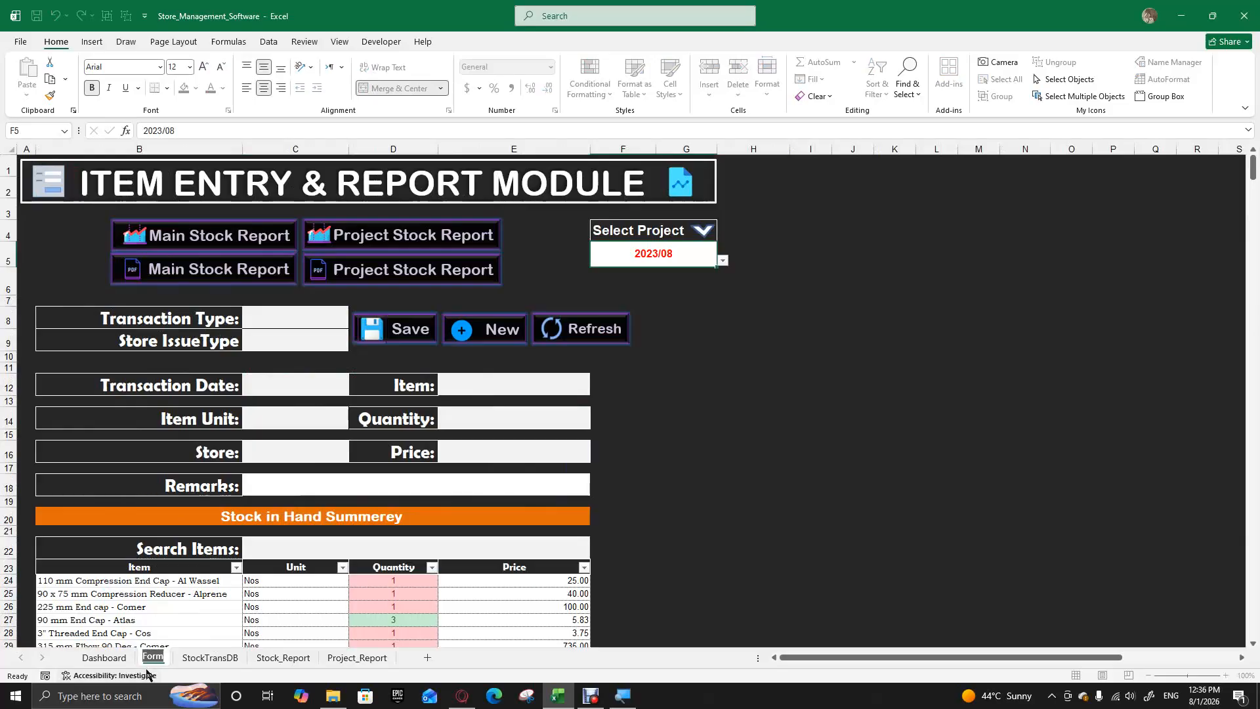
Look through the StockTransDB, Stock_Report and Project_Report sheets.
{"action": "left_click", "coordinate": [190, 662]}
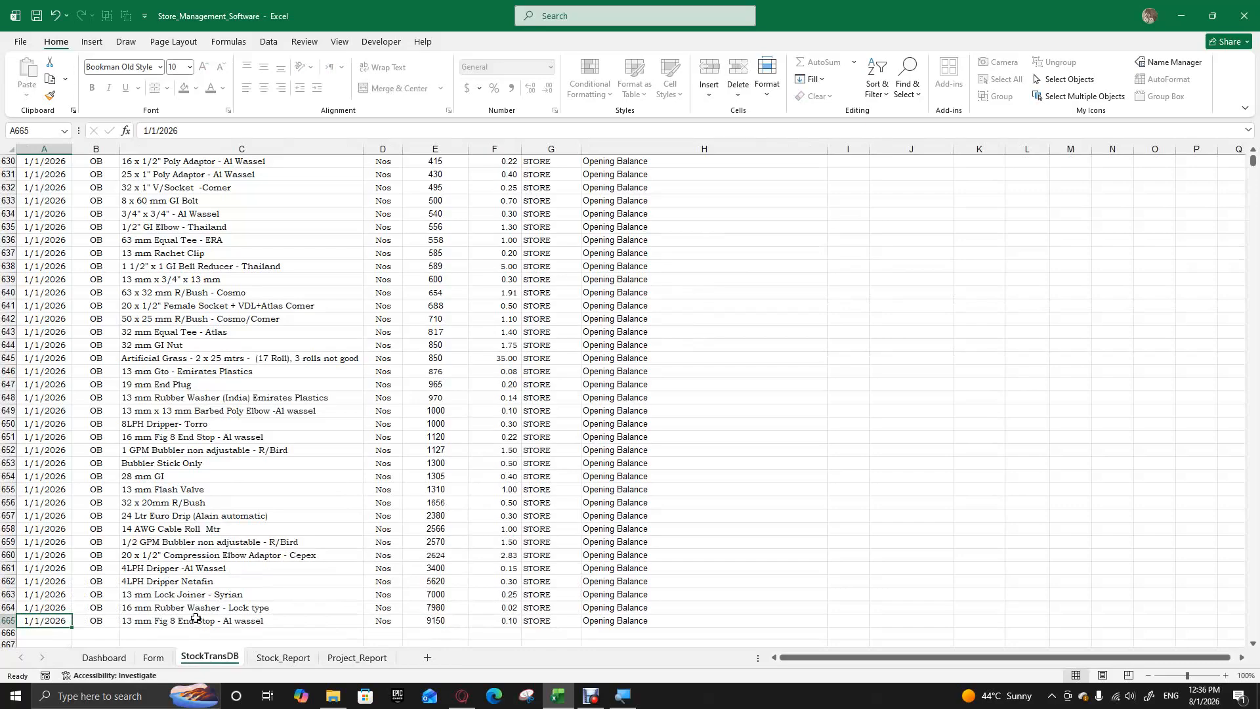
{"action": "left_click", "coordinate": [297, 663]}
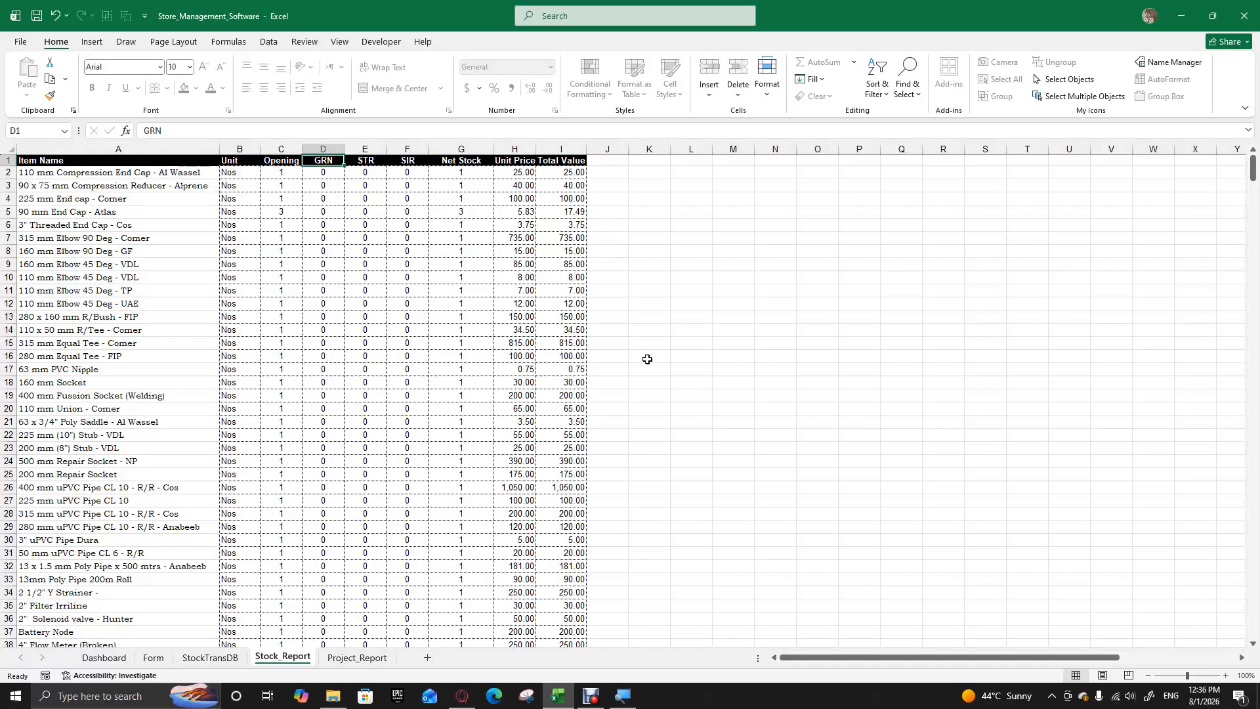
{"action": "left_click", "coordinate": [369, 658]}
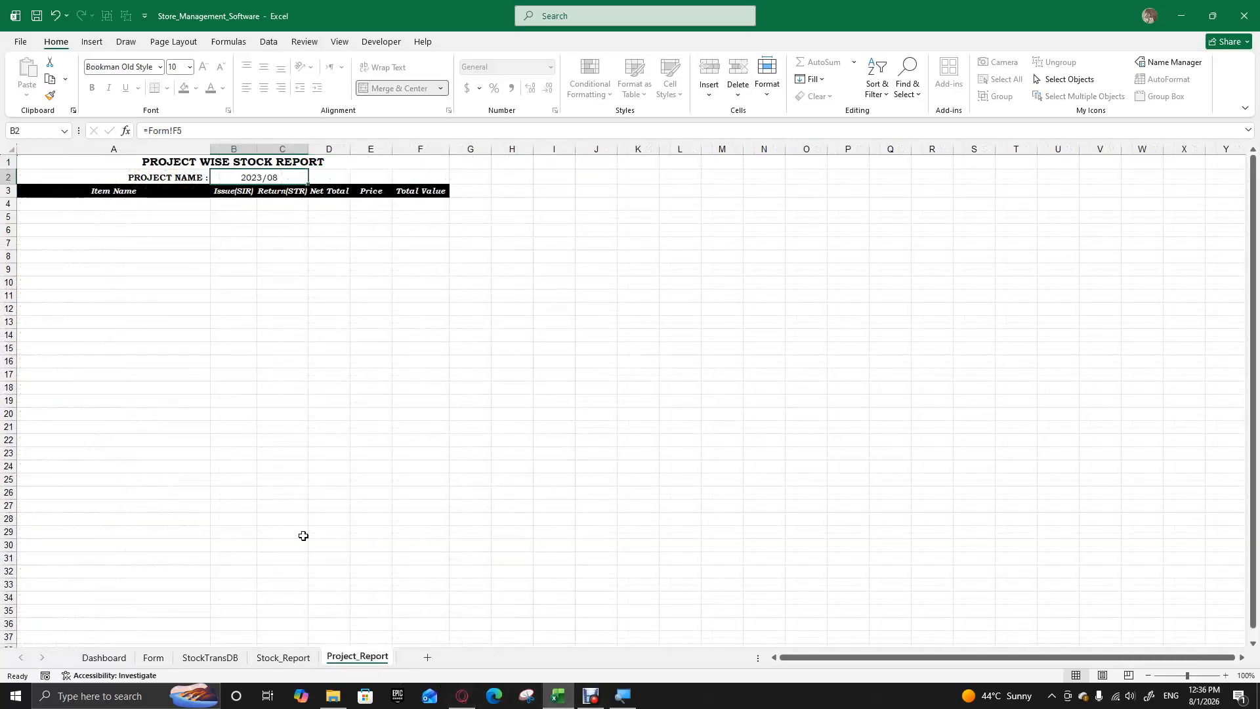
Examine the project-wise stock report's title, its linked project name cell and the item rows below the header.
{"action": "left_click", "coordinate": [195, 216]}
{"action": "left_click", "coordinate": [265, 165]}
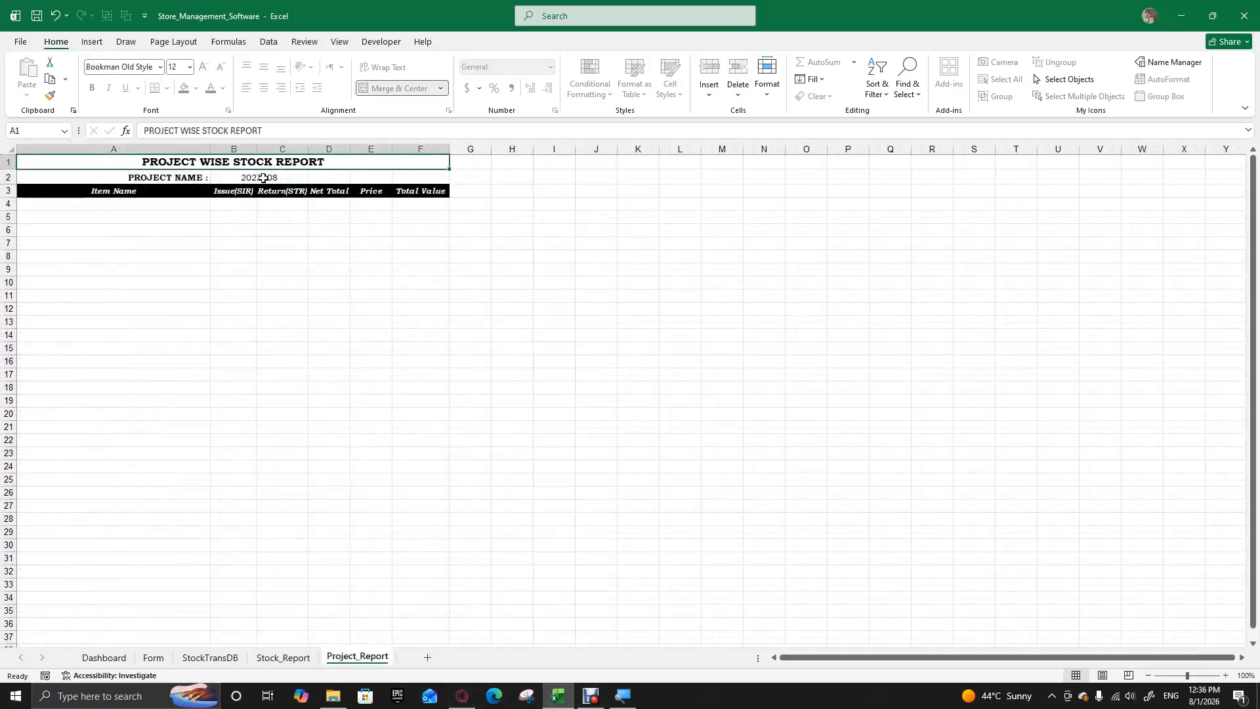
{"action": "left_click", "coordinate": [244, 179]}
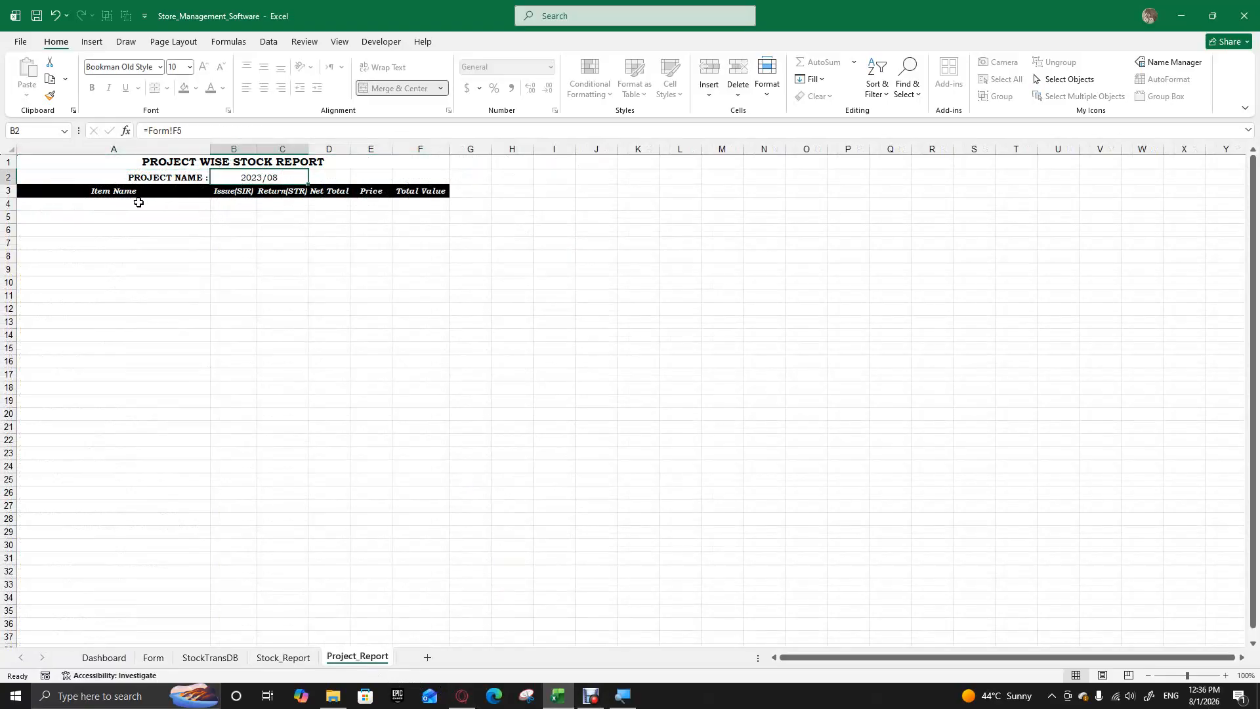
{"action": "left_click_drag", "start_coordinate": [76, 203], "coordinate": [436, 481]}
{"action": "left_click", "coordinate": [175, 297]}
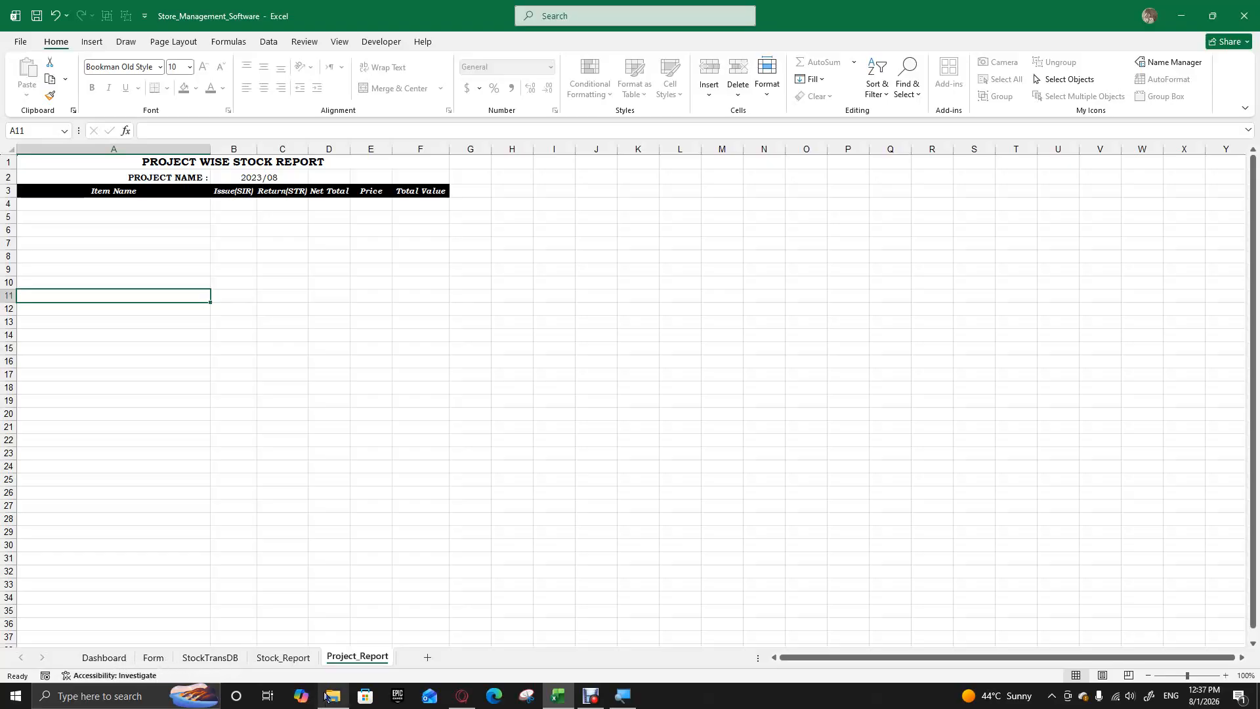
Revisit the Dashboard and Form sheets and go to the first rows of the StockTransDB sheet.
{"action": "mouse_move", "coordinate": [324, 690]}
{"action": "left_click", "coordinate": [103, 658]}
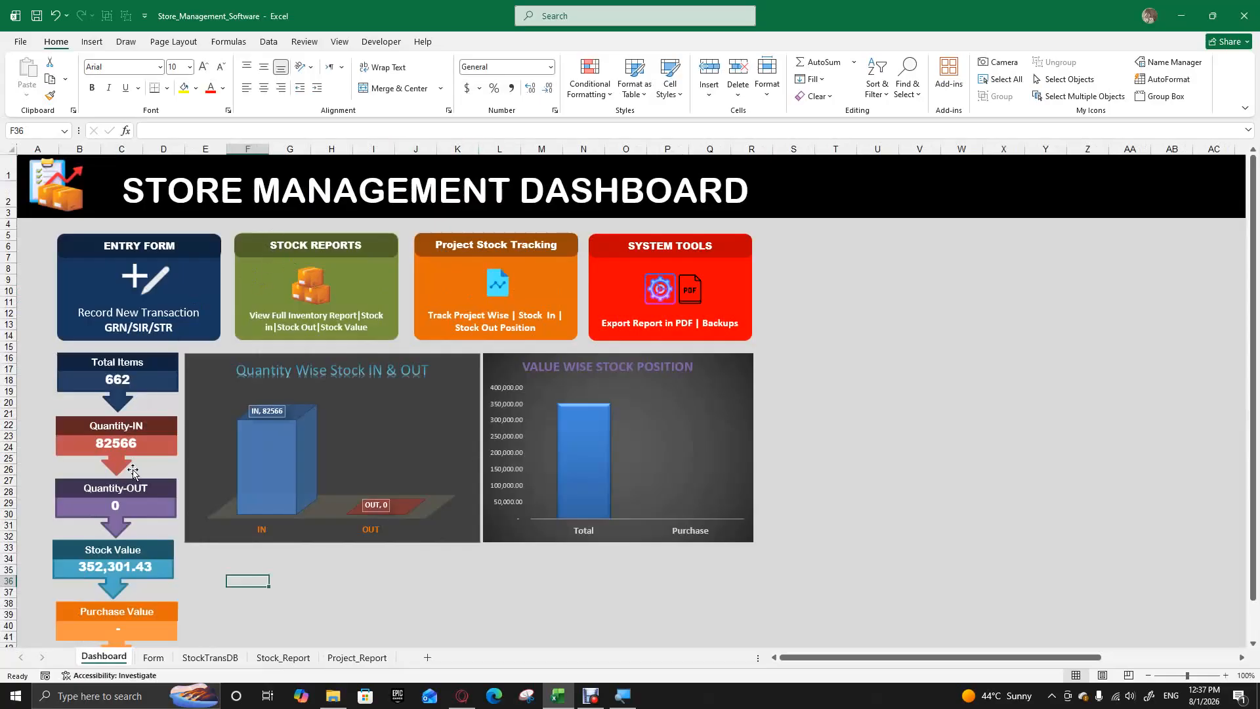
{"action": "left_click", "coordinate": [152, 657]}
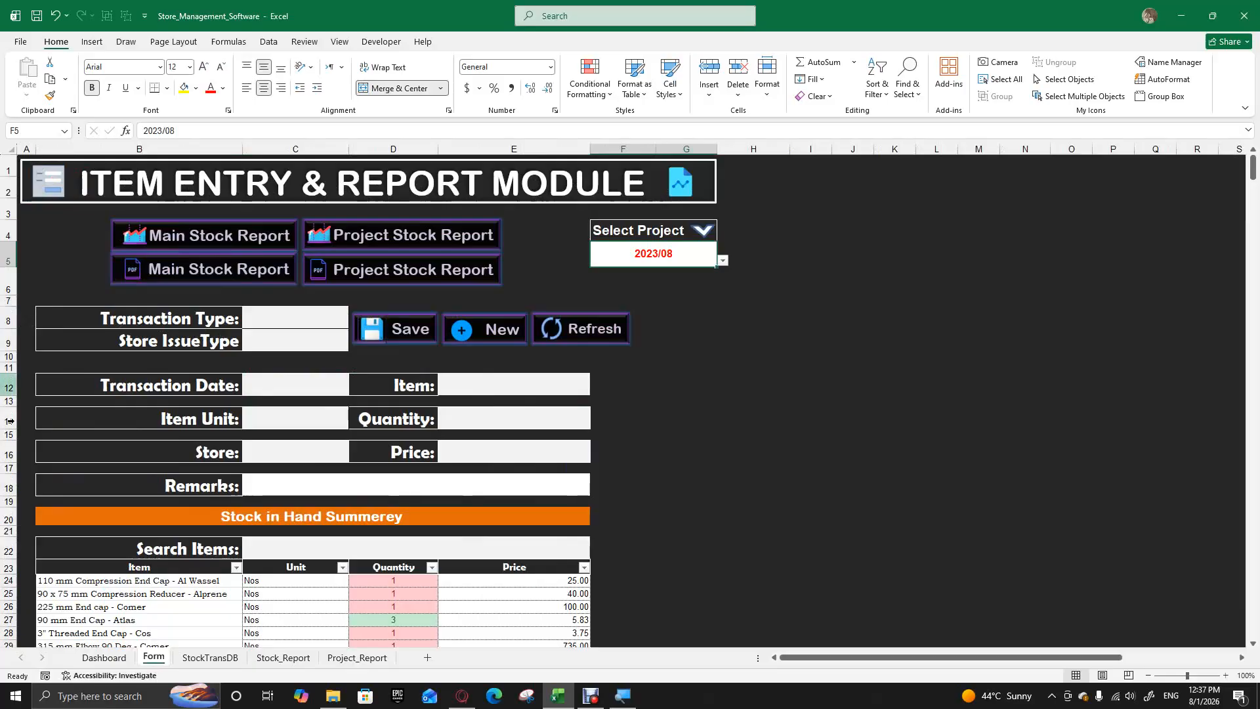
{"action": "left_click", "coordinate": [199, 659]}
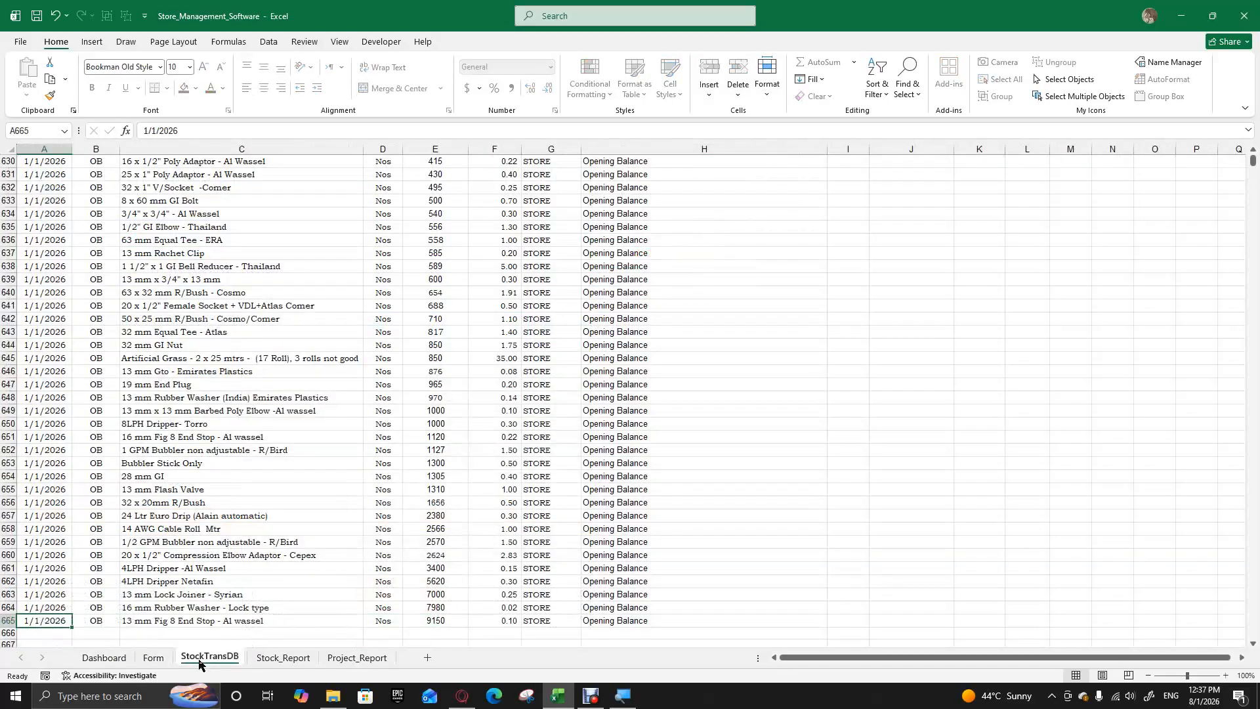
{"action": "scroll", "coordinate": [199, 614], "scroll_direction": "up", "scroll_amount": 12}
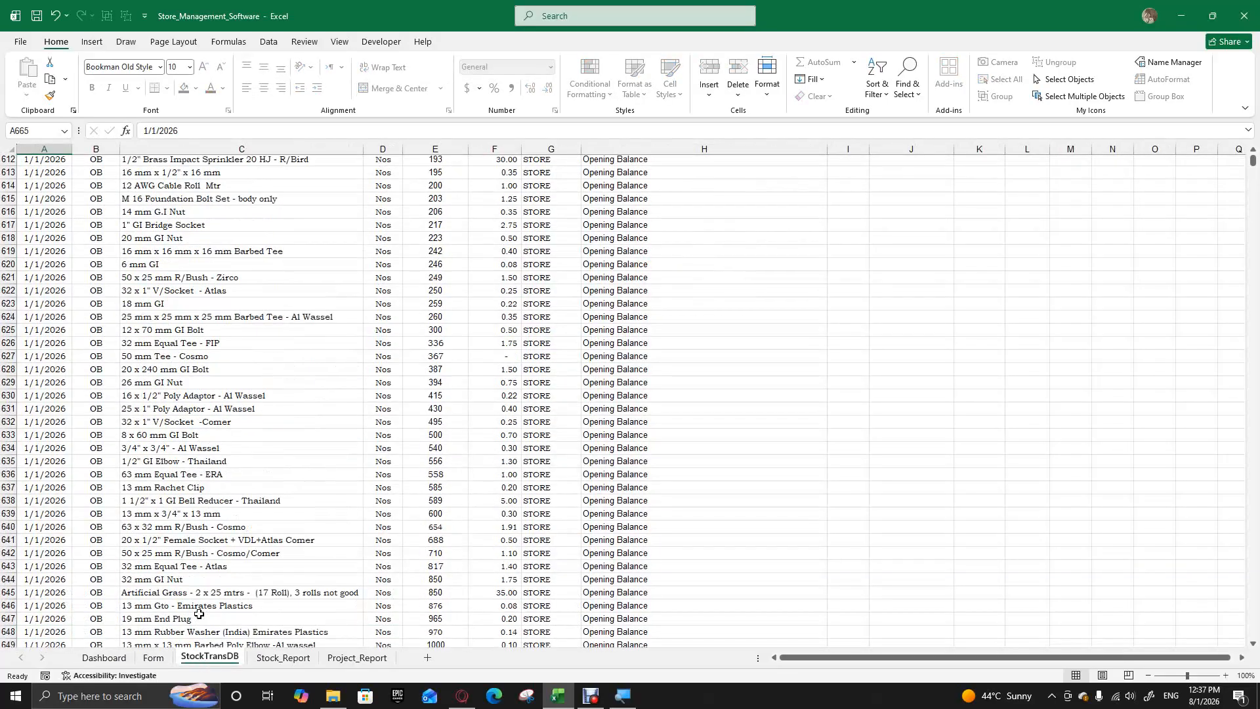
{"action": "scroll", "coordinate": [199, 614], "scroll_direction": "up", "scroll_amount": 18}
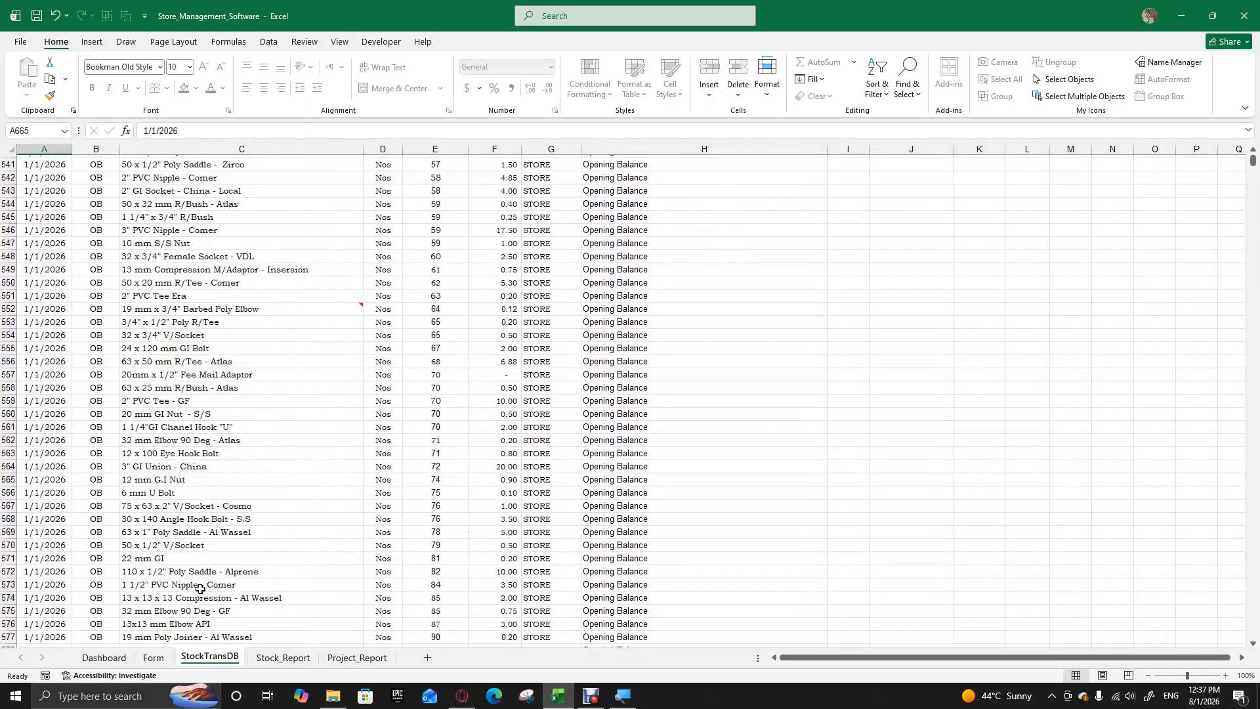
{"action": "scroll", "coordinate": [1053, 231], "scroll_direction": "up", "scroll_amount": 13}
{"action": "key", "text": "ctrl+Home"}
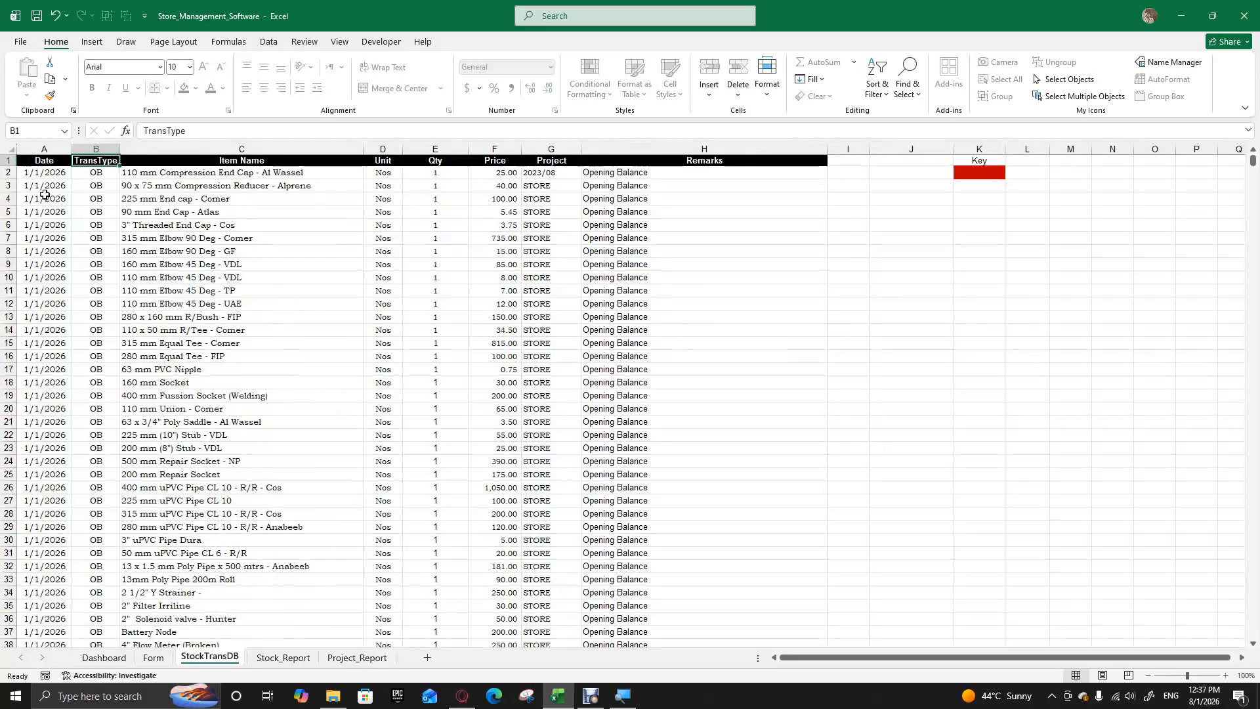
Examine the StockTransDB header row from Date to Remarks and the transaction type code of the first record.
{"action": "left_click", "coordinate": [90, 198]}
{"action": "left_click", "coordinate": [47, 160]}
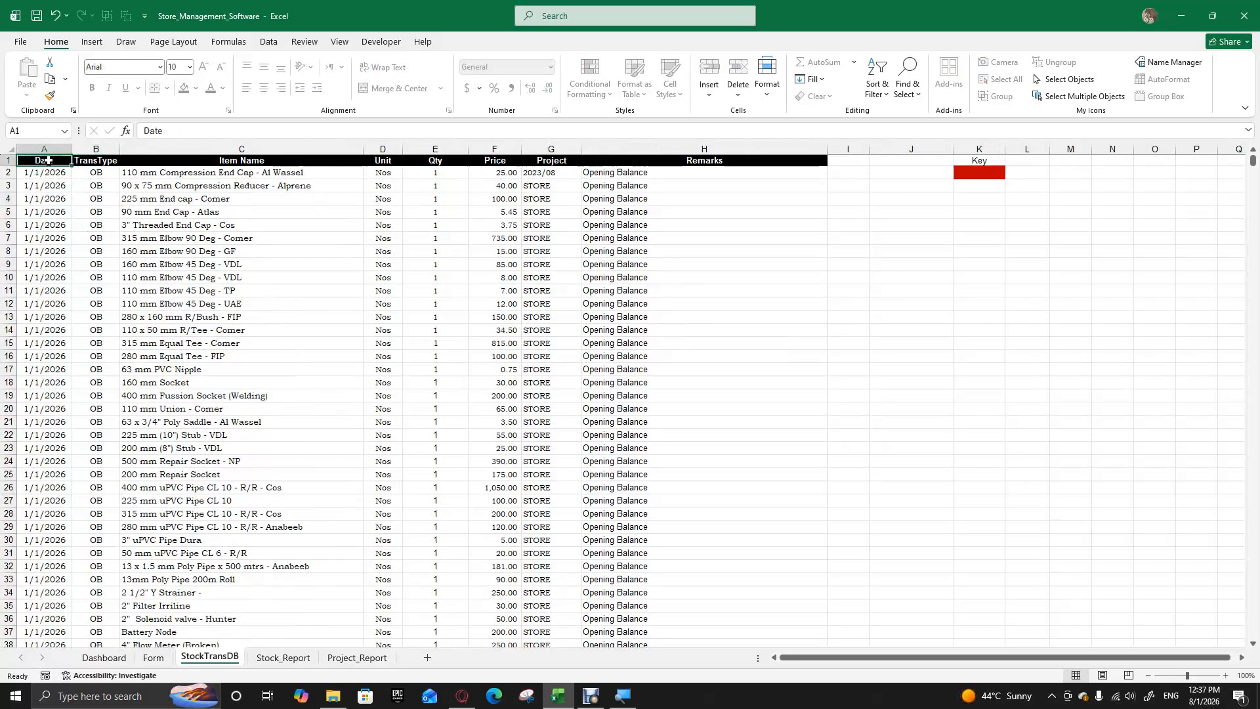
{"action": "left_click", "coordinate": [735, 175]}
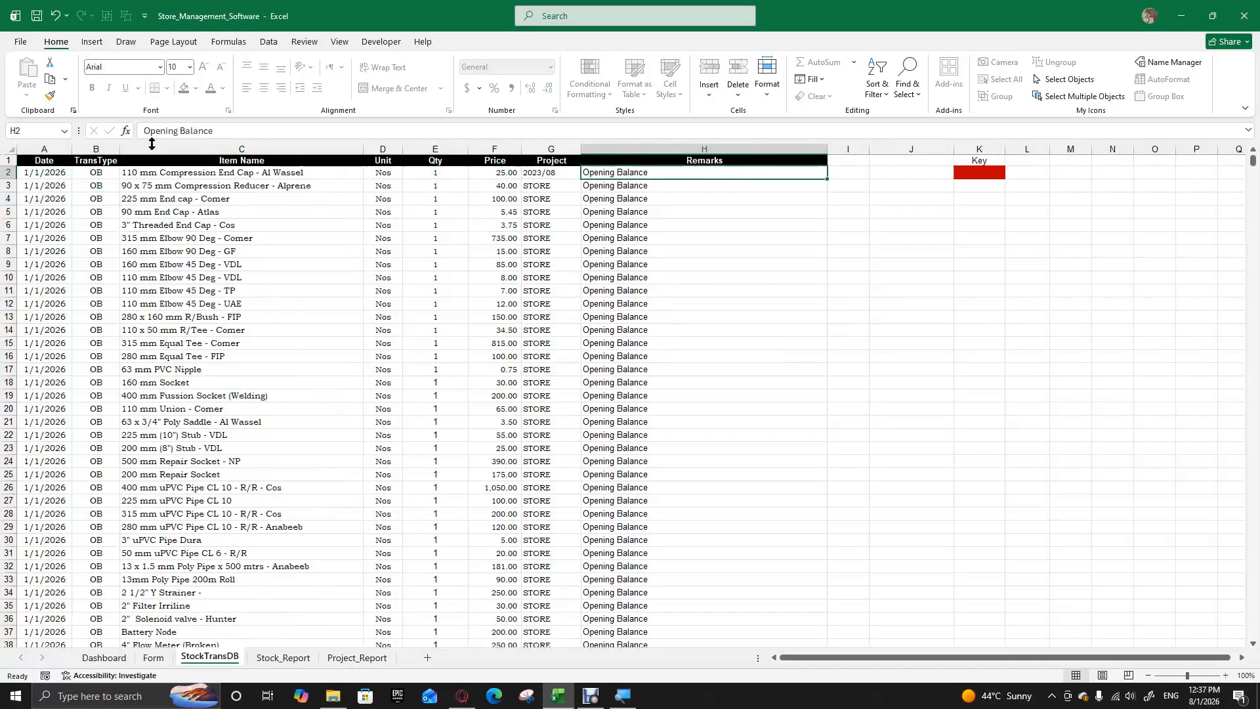
{"action": "left_click", "coordinate": [61, 160]}
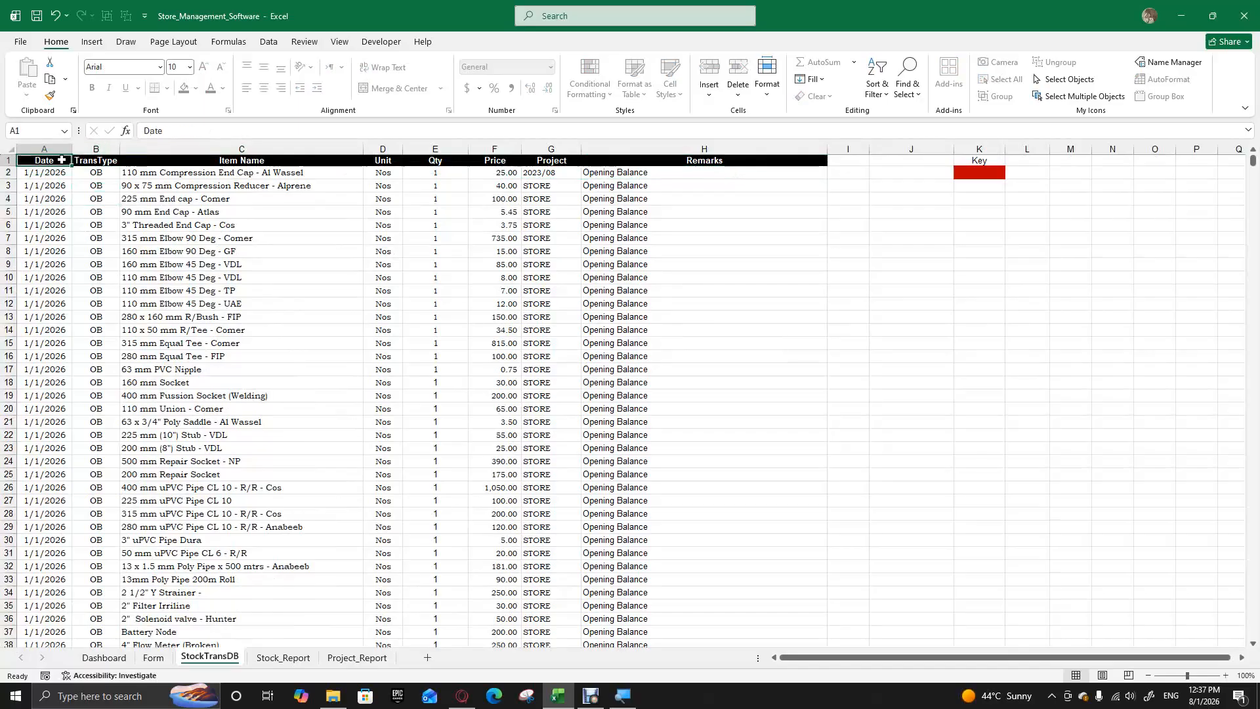
{"action": "left_click", "coordinate": [89, 161]}
{"action": "left_click", "coordinate": [87, 174]}
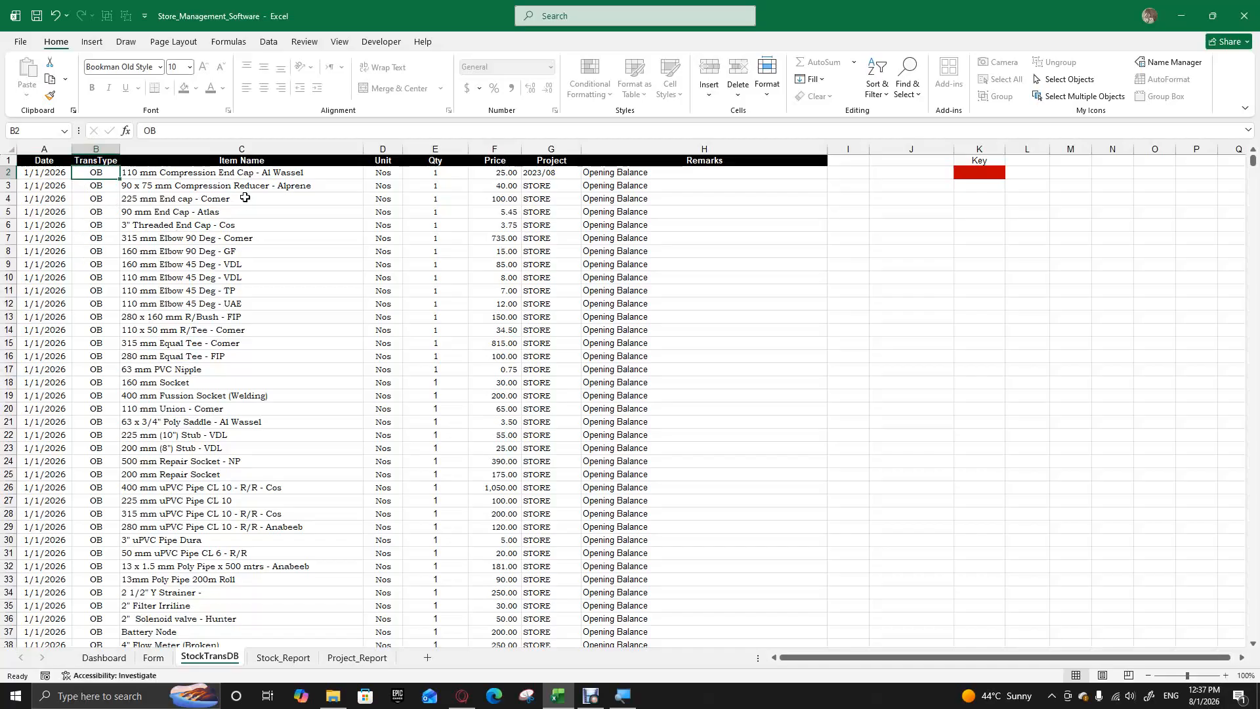
Examine the Item Name, Unit, Qty, Price, Project and Remarks columns of the transaction database.
{"action": "left_click", "coordinate": [228, 163]}
{"action": "left_click_drag", "start_coordinate": [235, 168], "coordinate": [226, 212]}
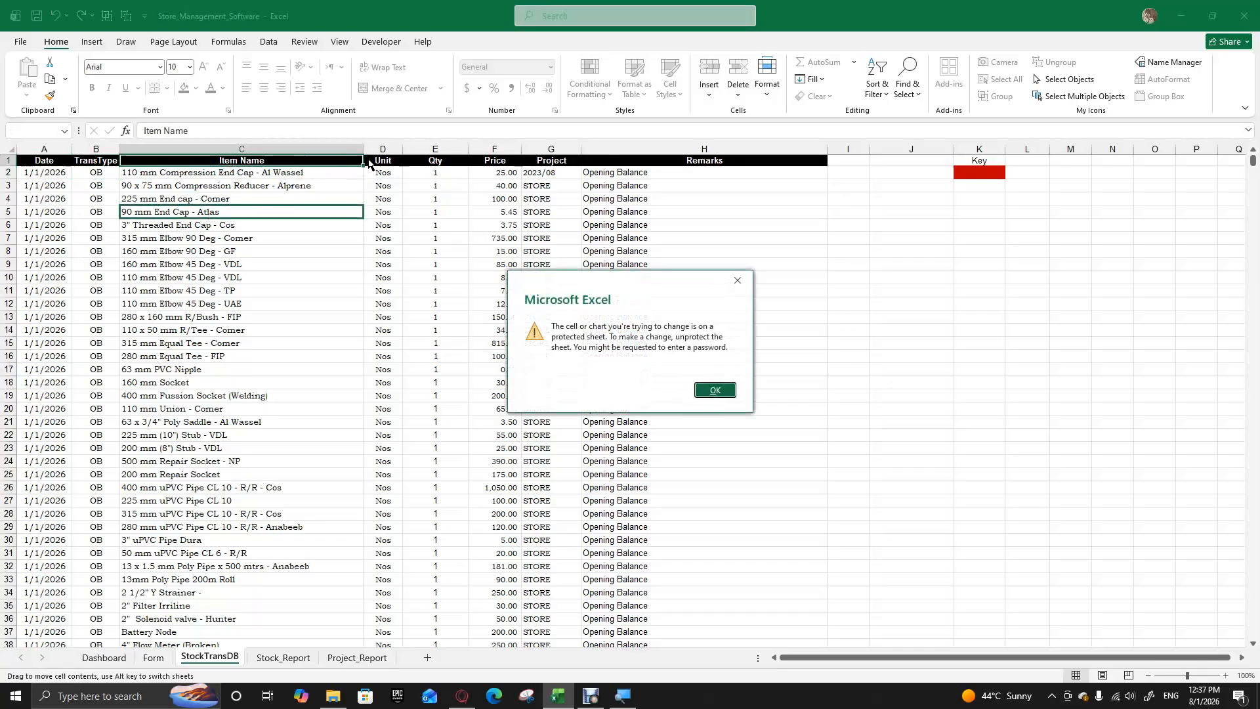
{"action": "left_click", "coordinate": [713, 391]}
{"action": "left_click_drag", "start_coordinate": [388, 163], "coordinate": [388, 208]}
{"action": "left_click", "coordinate": [441, 163]}
{"action": "left_click_drag", "start_coordinate": [440, 163], "coordinate": [439, 209]}
{"action": "left_click", "coordinate": [490, 158]}
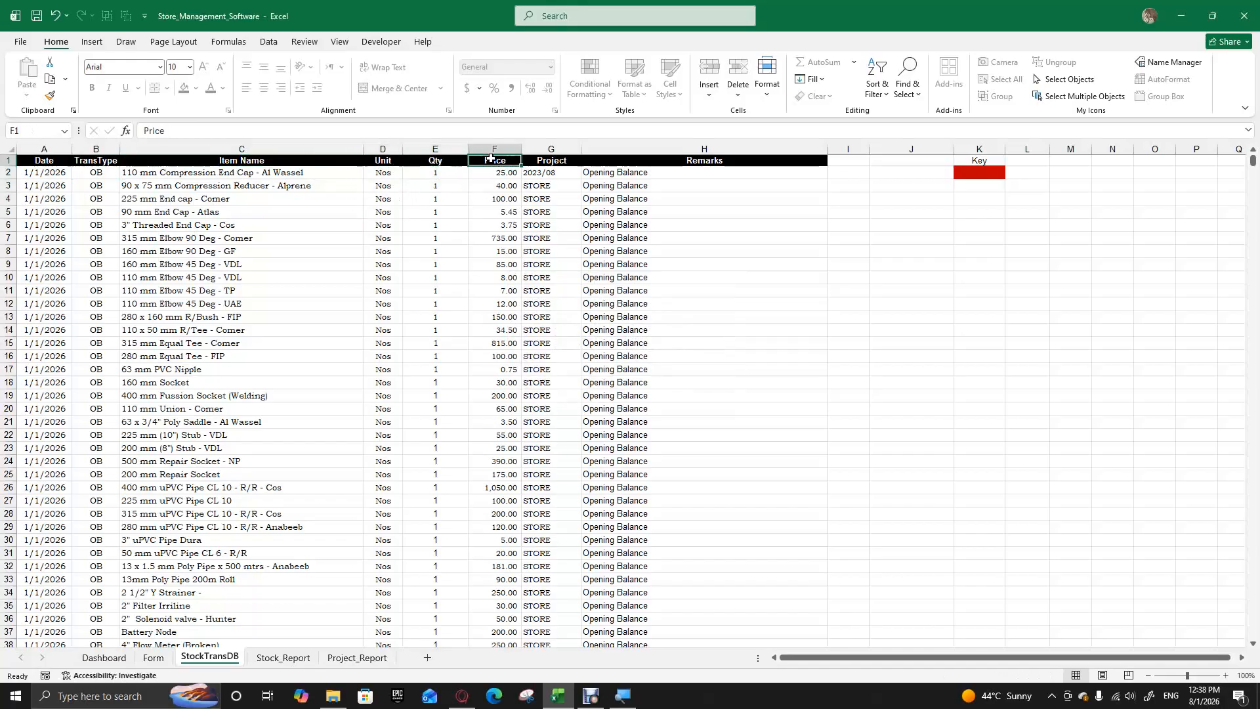
{"action": "left_click_drag", "start_coordinate": [540, 159], "coordinate": [565, 195]}
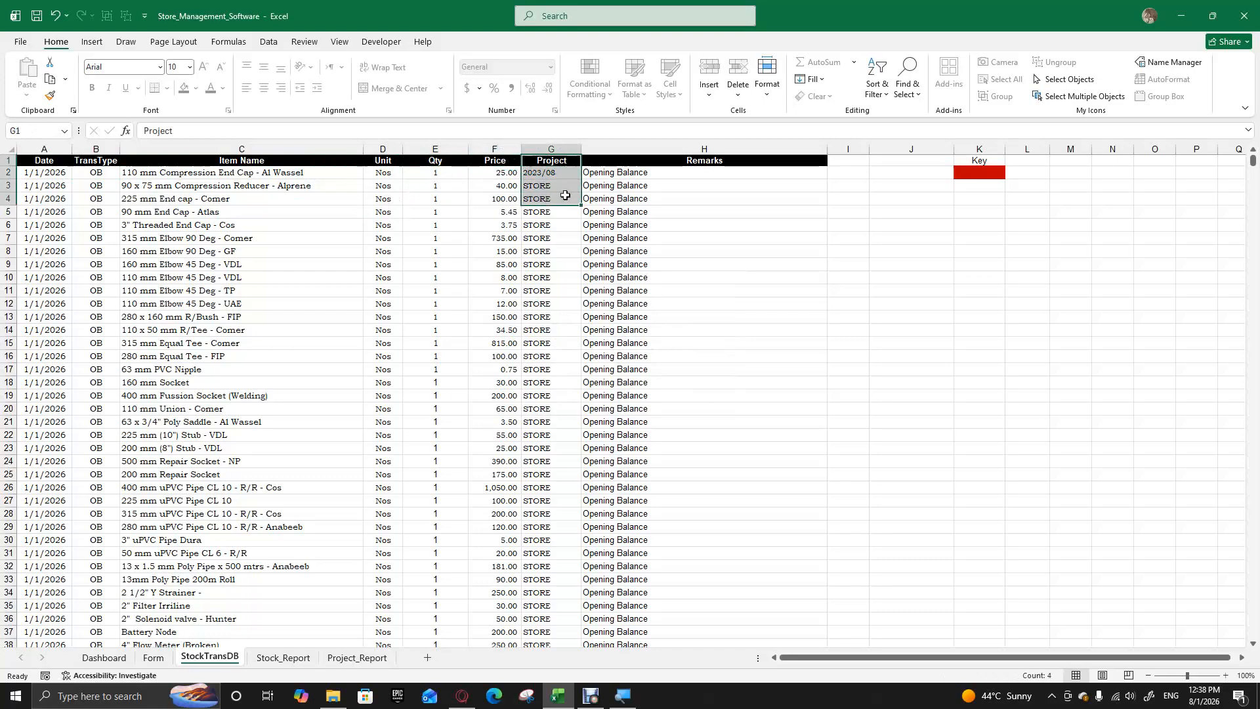
{"action": "left_click", "coordinate": [716, 160]}
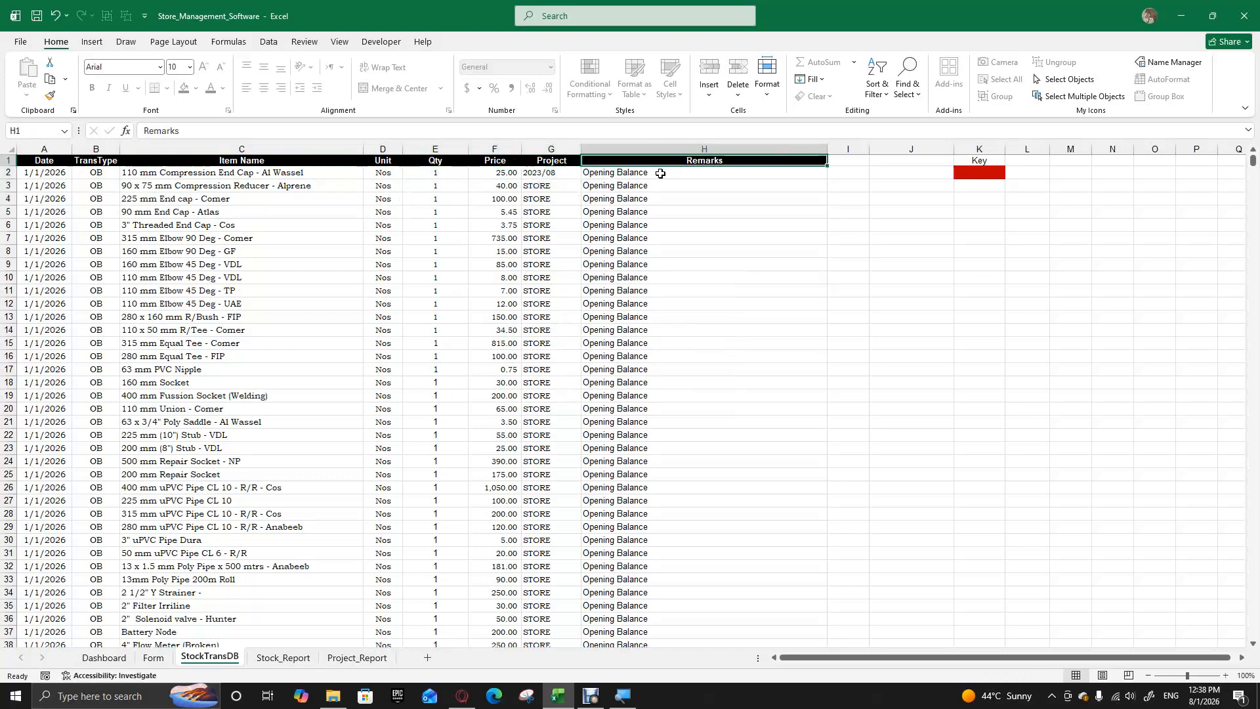
Compare the Project column entries 2023/08 and STORE in the first two records.
{"action": "left_click", "coordinate": [533, 176]}
{"action": "left_click", "coordinate": [530, 187]}
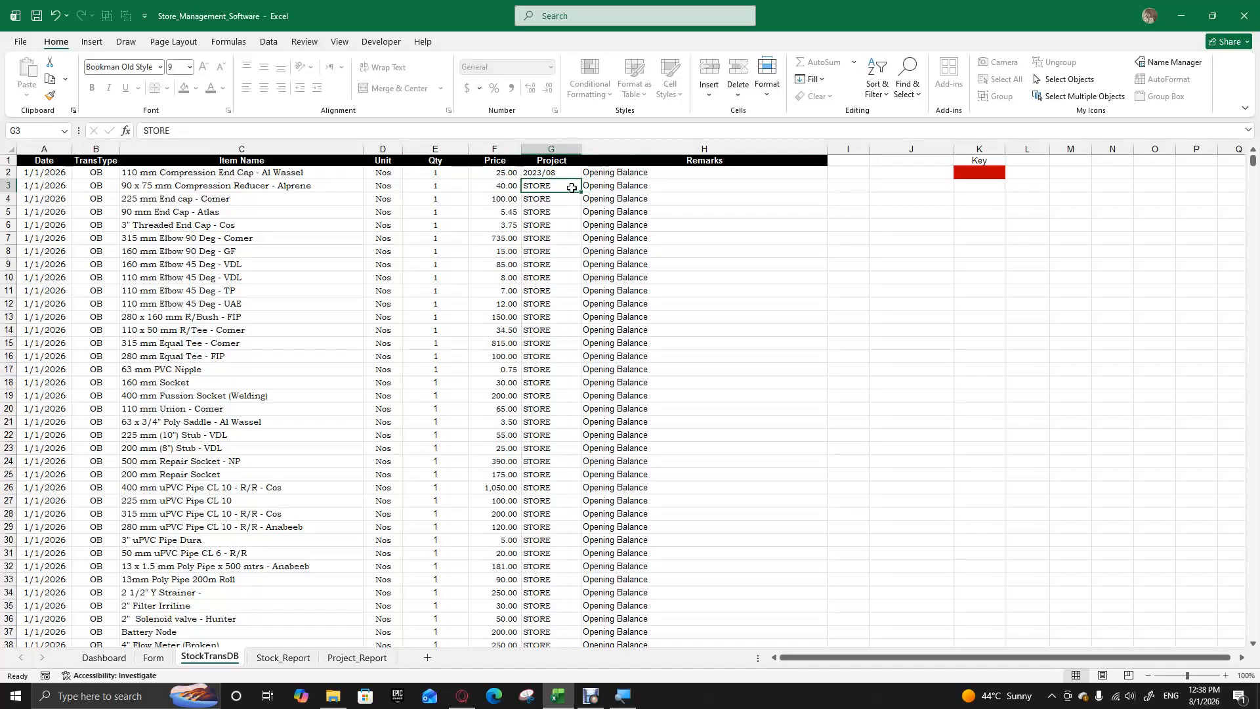
{"action": "left_click", "coordinate": [552, 173]}
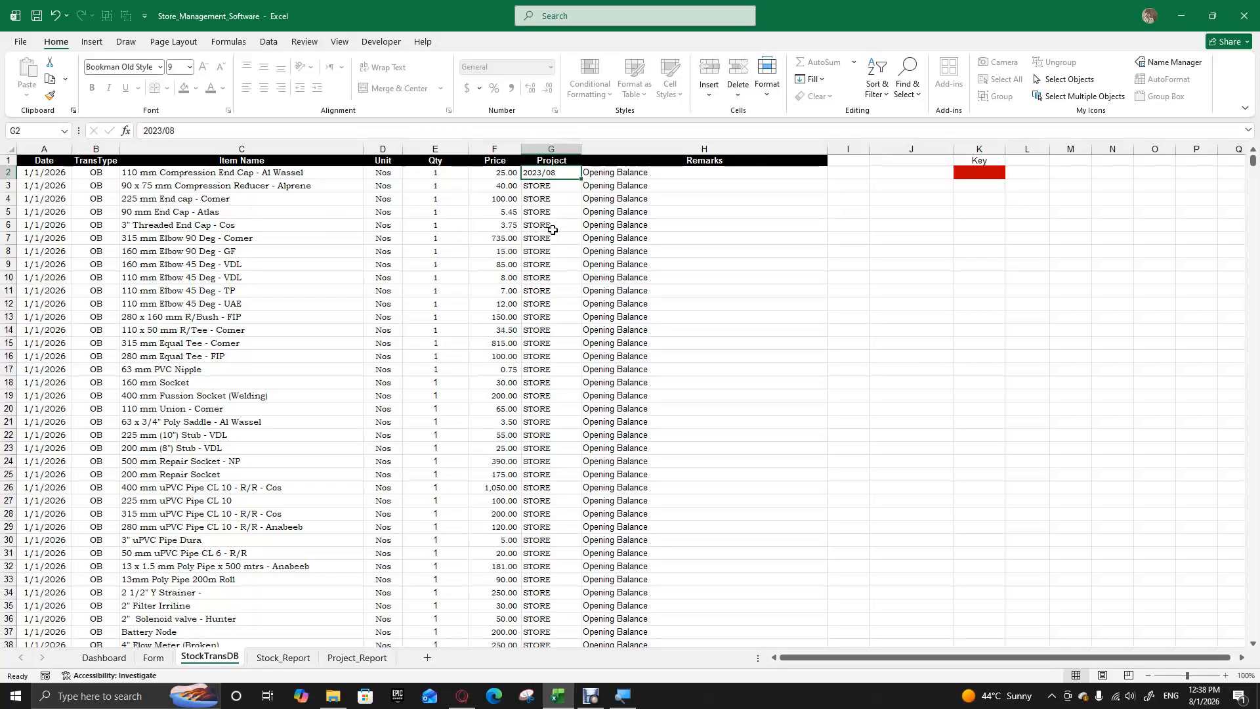
{"action": "left_click", "coordinate": [539, 187]}
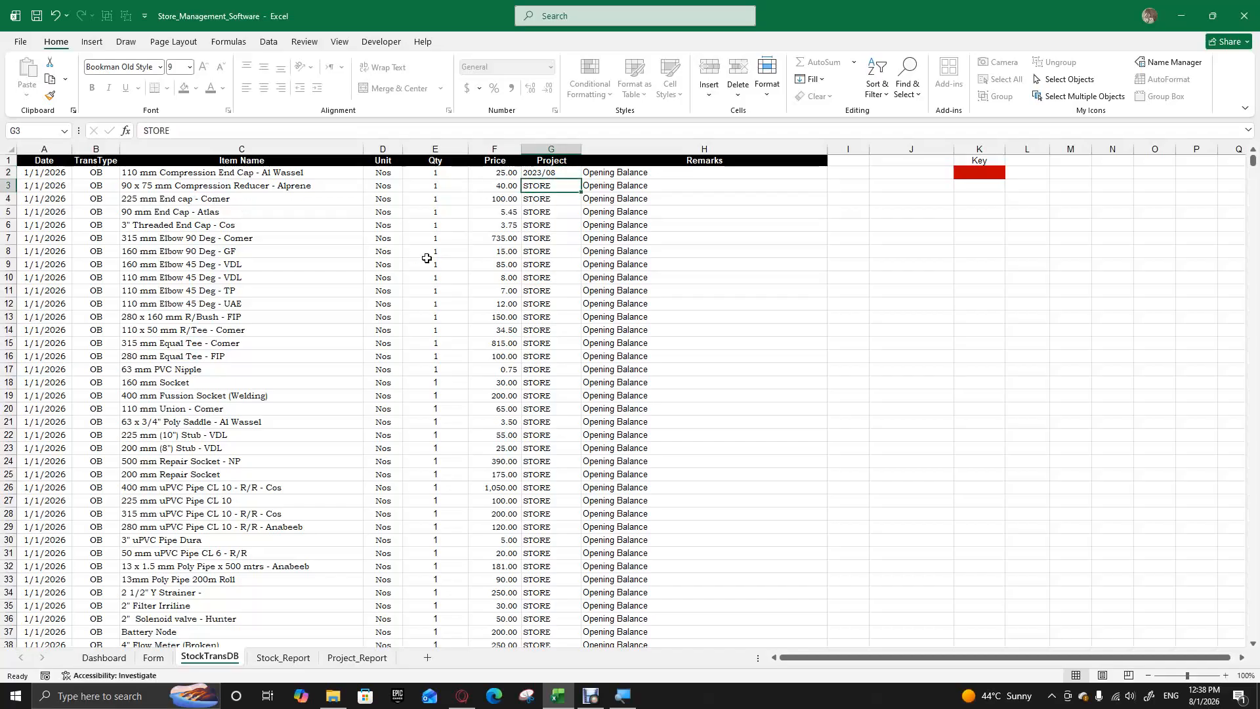
{"action": "left_click", "coordinate": [542, 174]}
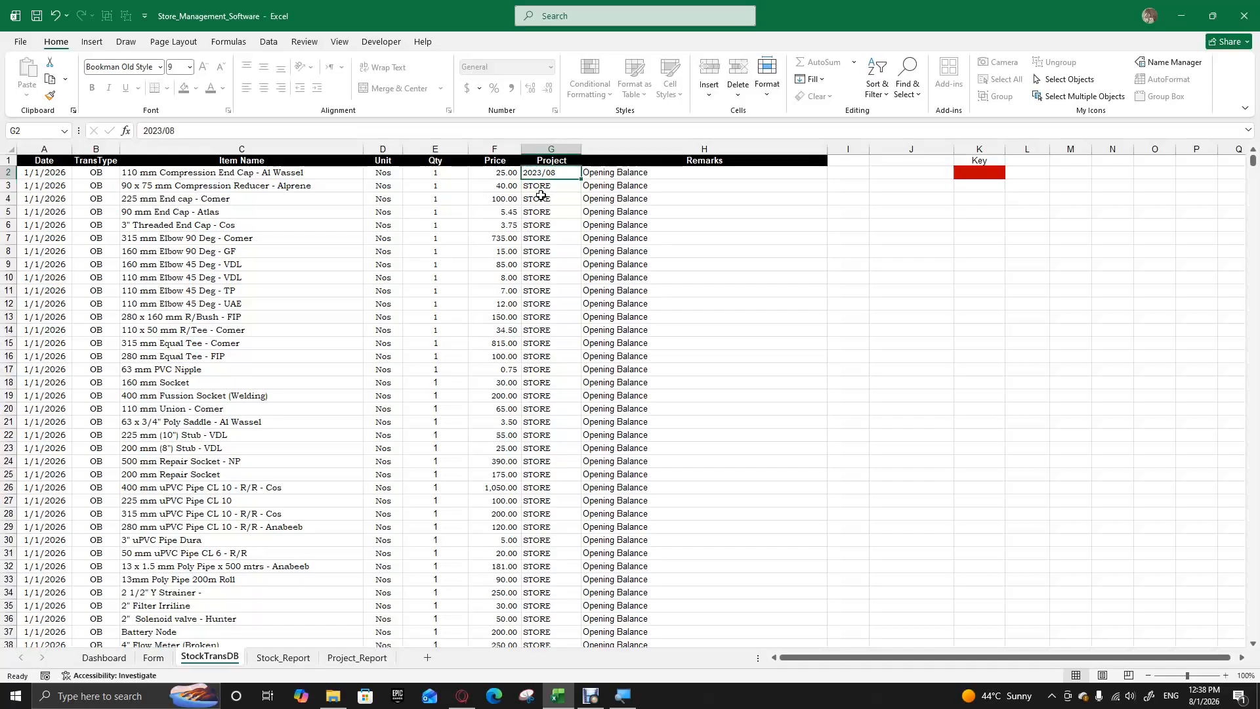
Examine the Remarks column of StockTransDB from the first record down to the last one and return to its header.
{"action": "left_click_drag", "start_coordinate": [630, 174], "coordinate": [619, 433]}
{"action": "scroll", "coordinate": [619, 433], "scroll_direction": "down", "scroll_amount": 9}
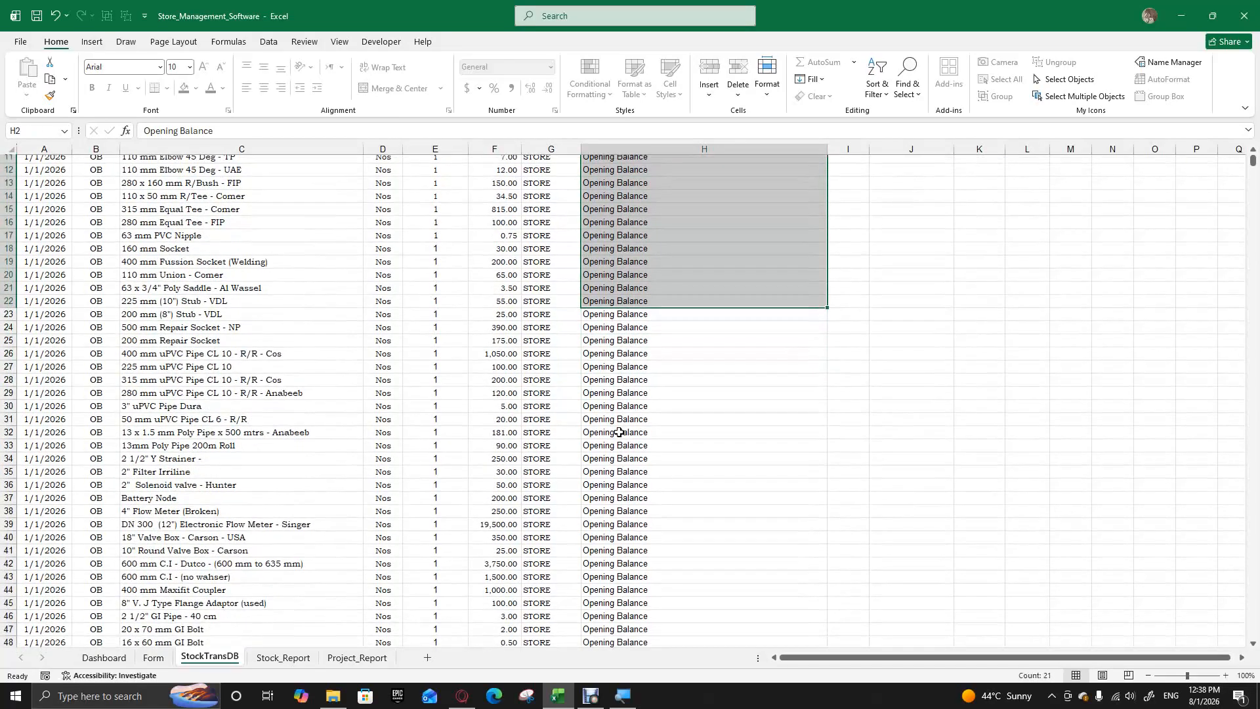
{"action": "scroll", "coordinate": [618, 433], "scroll_direction": "down", "scroll_amount": 7}
{"action": "left_click", "coordinate": [623, 429]}
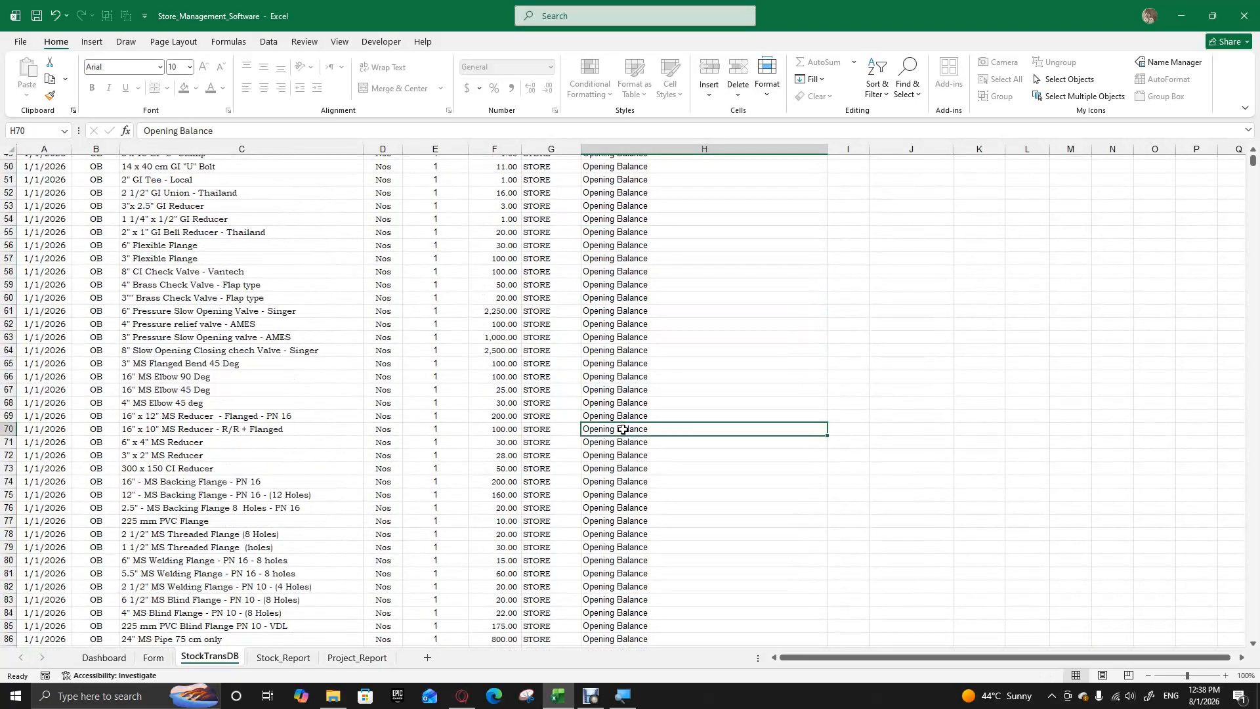
{"action": "key", "text": "ctrl+Down"}
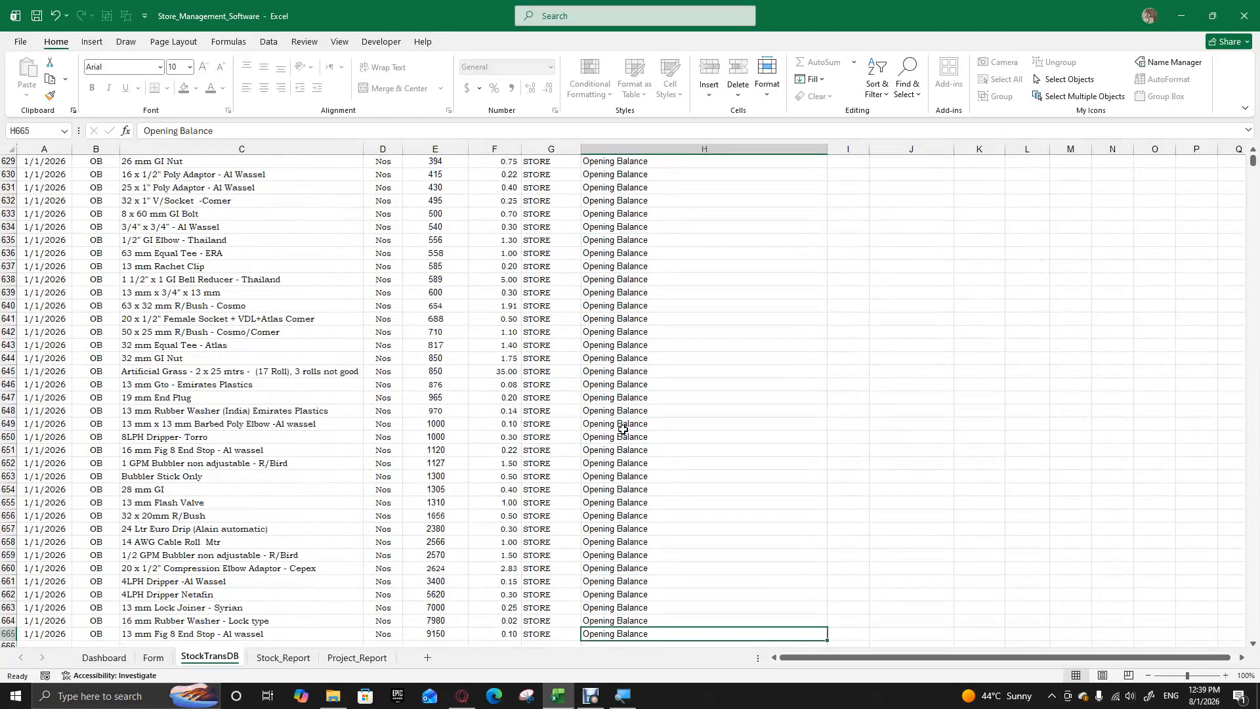
{"action": "key", "text": "Down"}
{"action": "key", "text": "ctrl+Up"}
{"action": "key", "text": "ctrl+Up"}
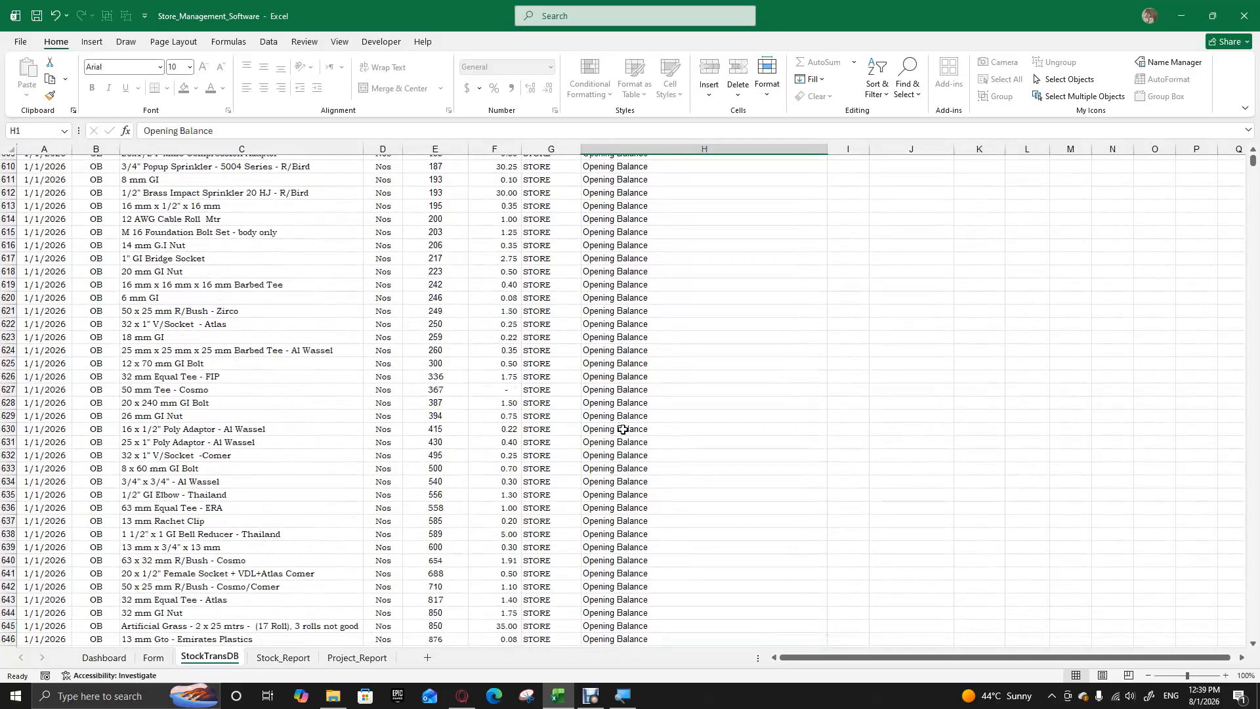
Select the StockTransDB header row from Date to Remarks, cells A1 to H1.
{"action": "key", "text": "Left"}
{"action": "key", "text": "Left"}
{"action": "key", "text": "Left"}
{"action": "key", "text": "Left"}
{"action": "key", "text": "Left"}
{"action": "key", "text": "Left"}
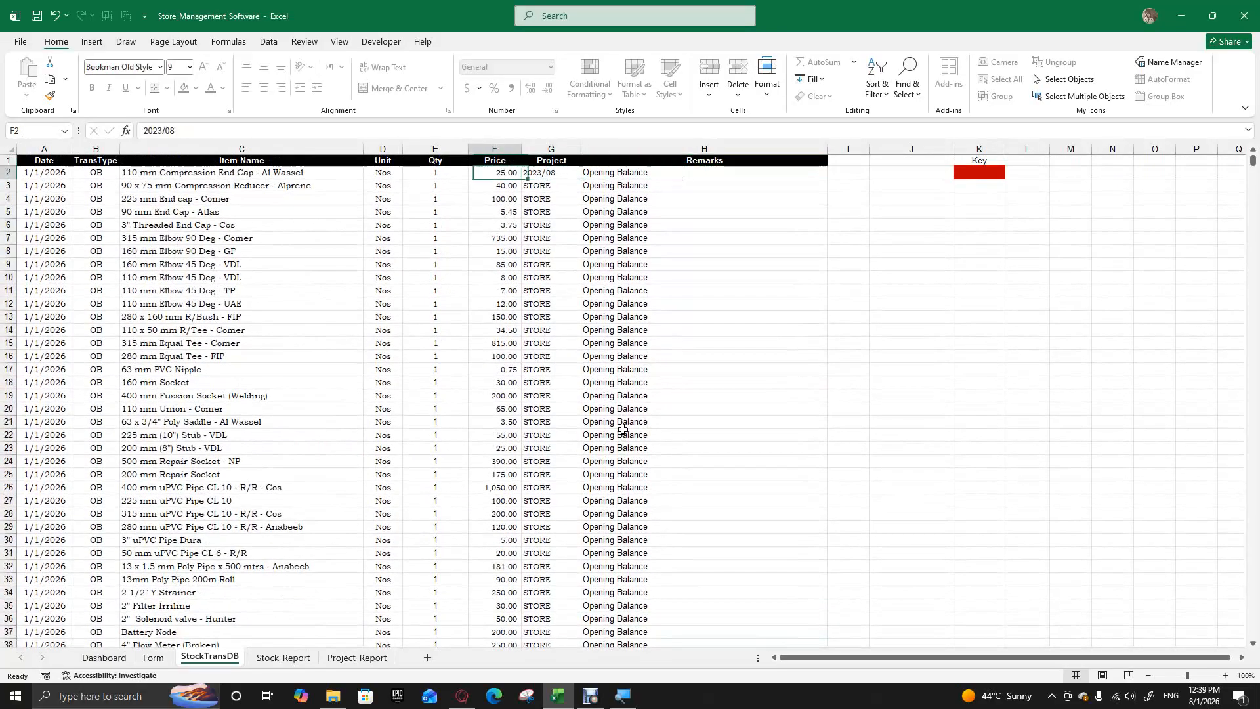
{"action": "key", "text": "Left"}
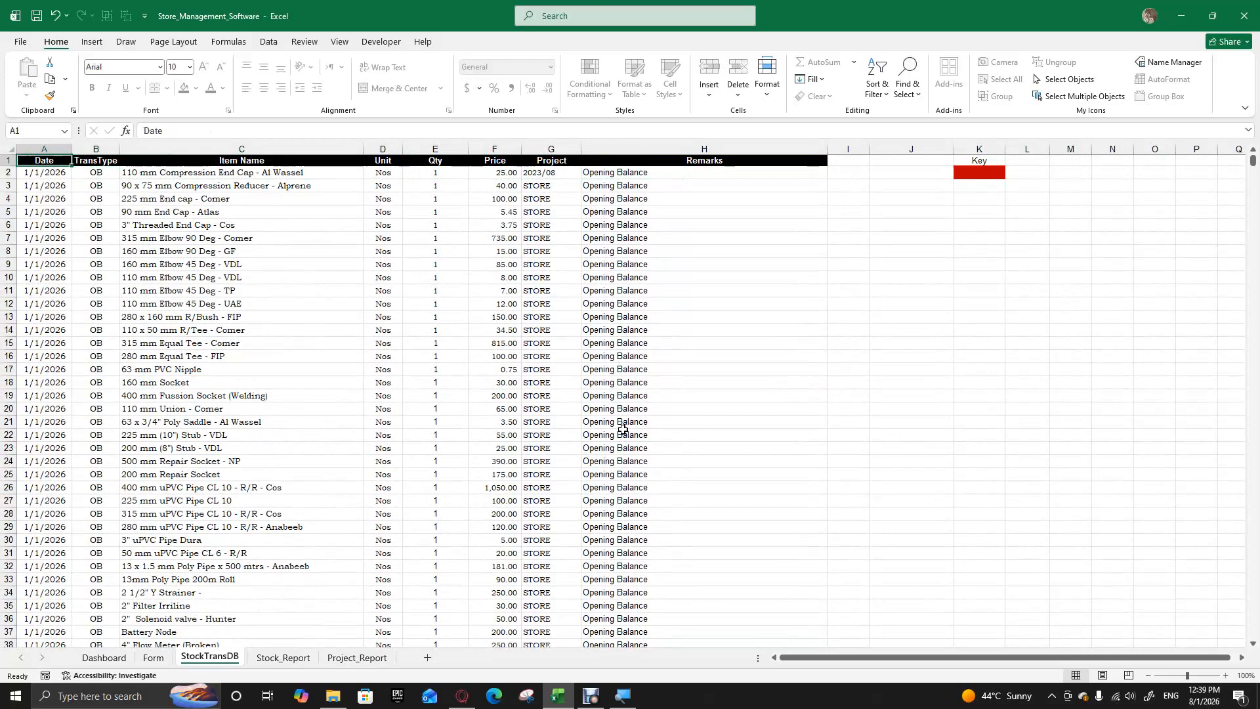
{"action": "key", "text": "shift+Right"}
{"action": "key", "text": "shift+Right"}
{"action": "key", "text": "shift+Right"}
{"action": "key", "text": "shift+Right"}
{"action": "key", "text": "shift+Right"}
{"action": "key", "text": "shift+Right"}
{"action": "key", "text": "shift+Right"}
{"action": "key", "text": "shift+Right"}
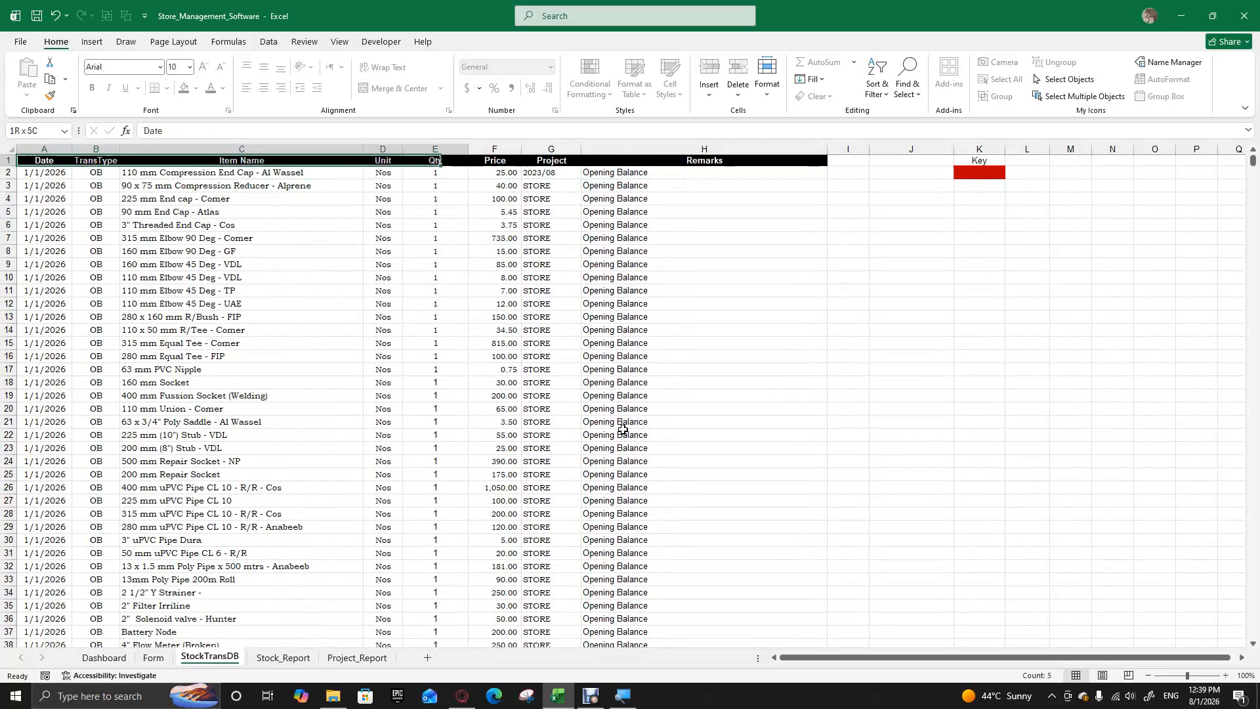
{"action": "key", "text": "shift+Left"}
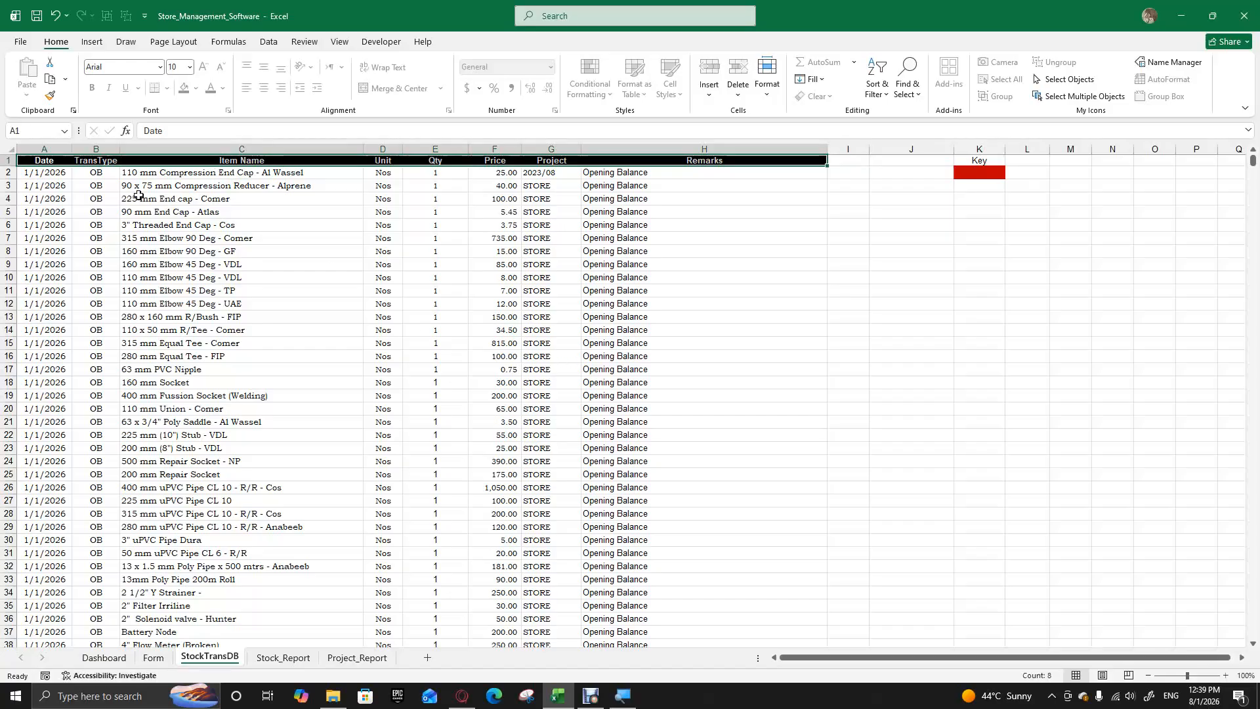
Review the StockTransDB headings one by one from TransType to Remarks, and inspect the formula in the red Key cell.
{"action": "left_click", "coordinate": [109, 159]}
{"action": "left_click", "coordinate": [217, 160]}
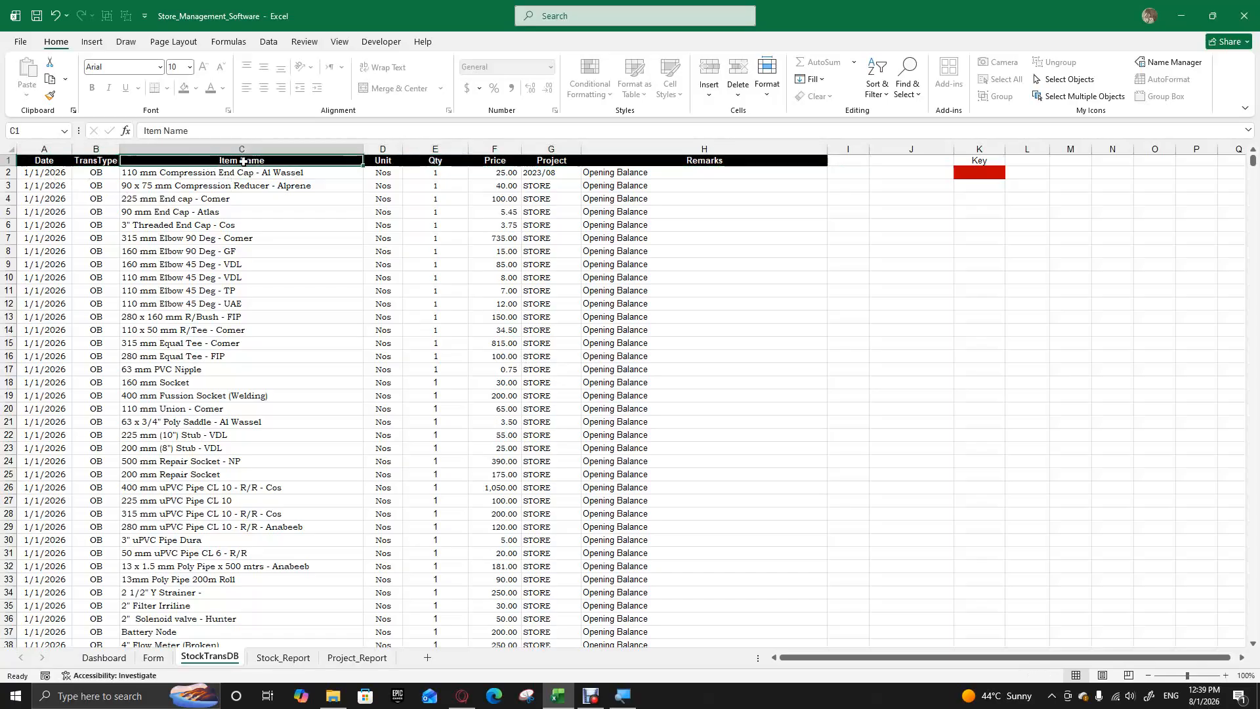
{"action": "left_click", "coordinate": [405, 159]}
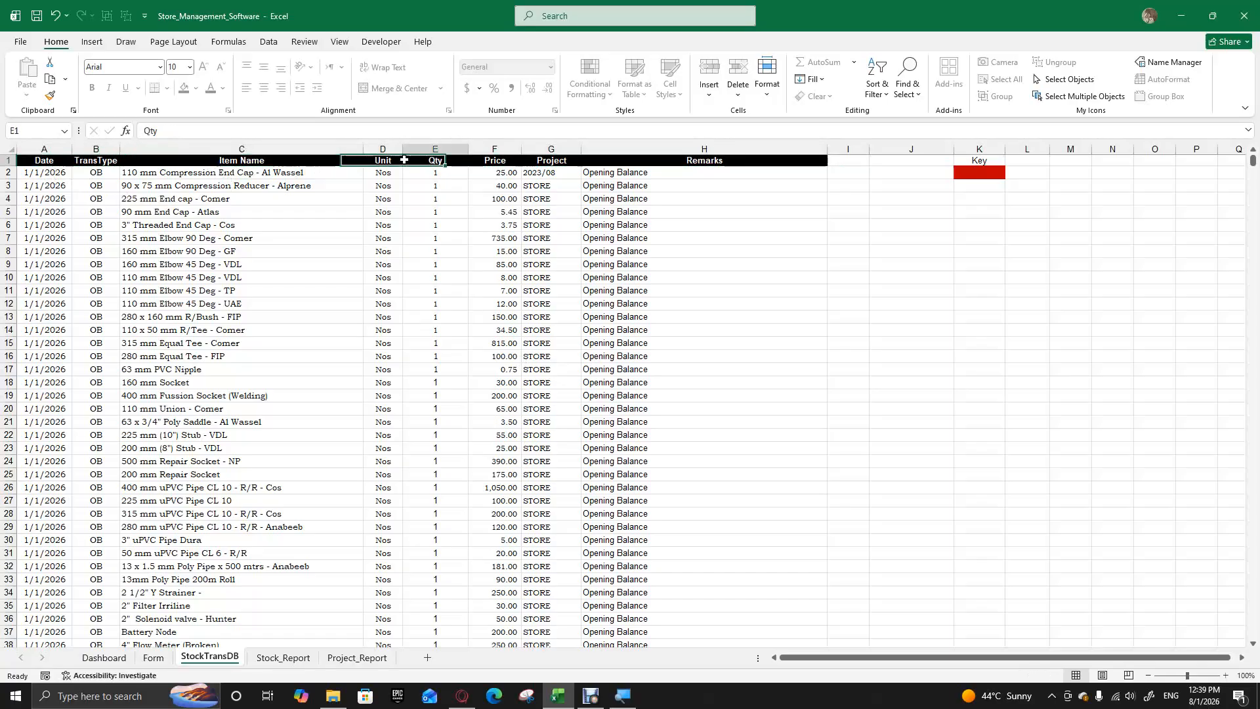
{"action": "left_click", "coordinate": [492, 161]}
{"action": "left_click", "coordinate": [553, 160]}
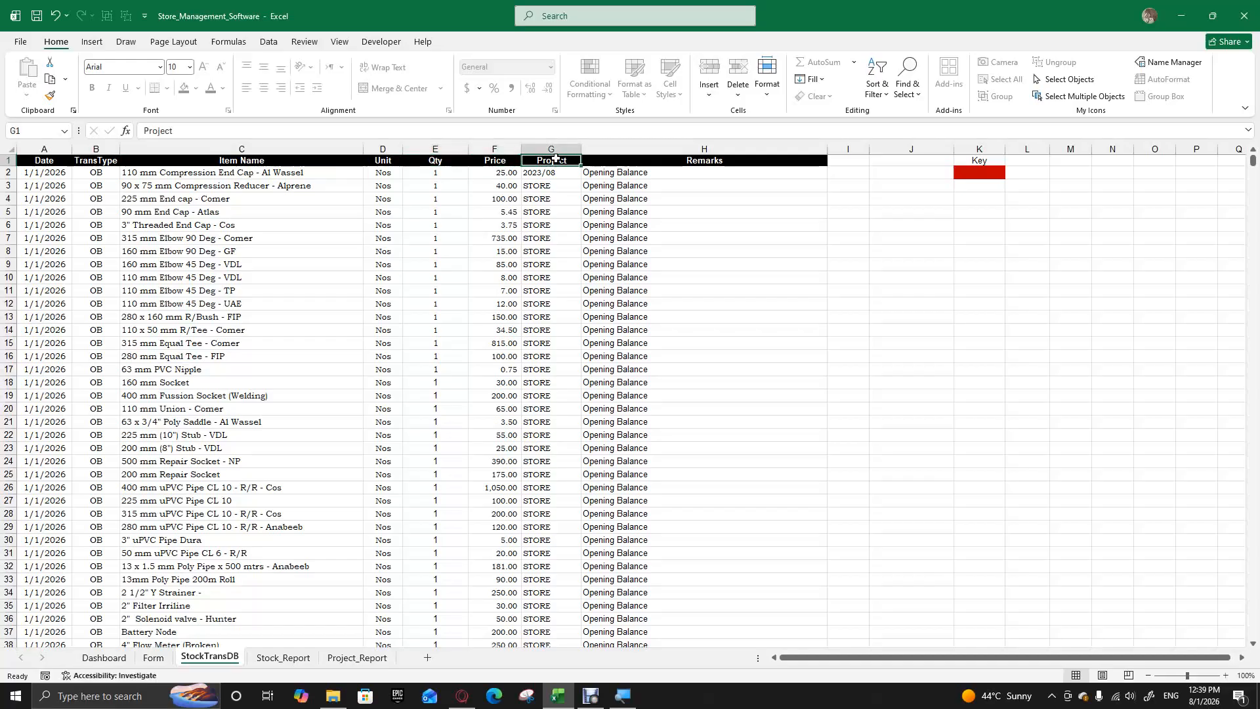
{"action": "left_click", "coordinate": [718, 161]}
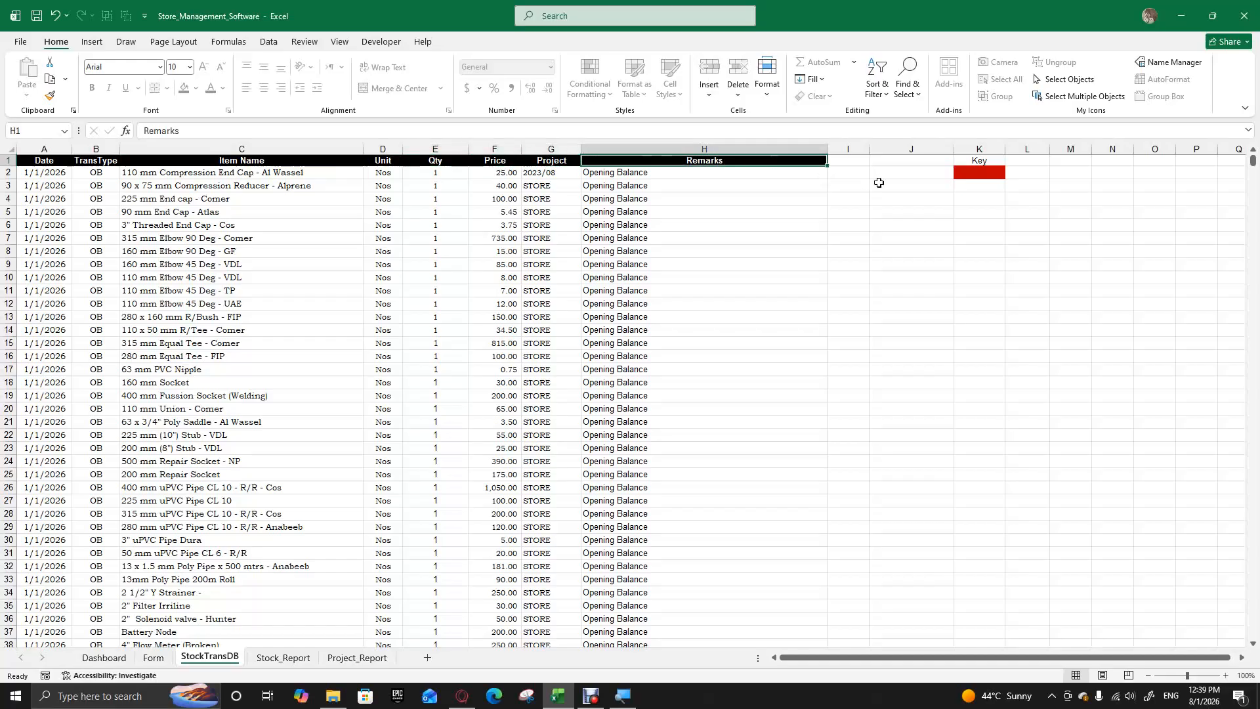
{"action": "left_click", "coordinate": [971, 172]}
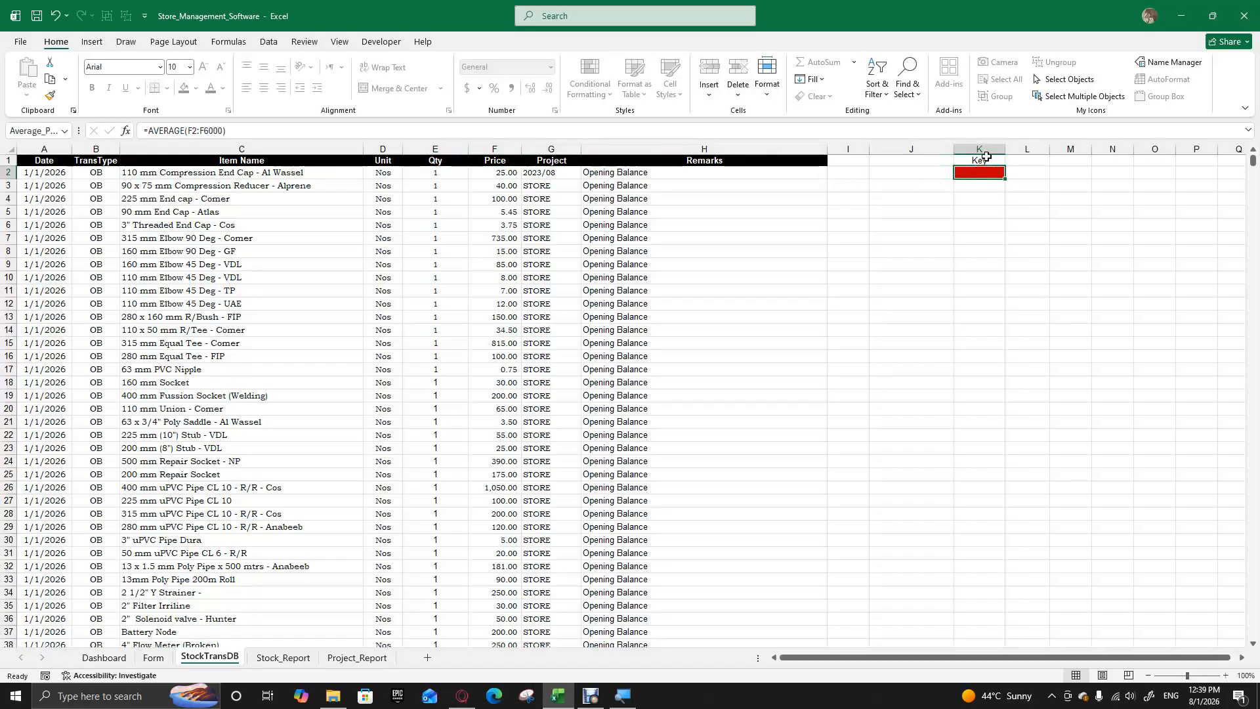
{"action": "left_click", "coordinate": [990, 209]}
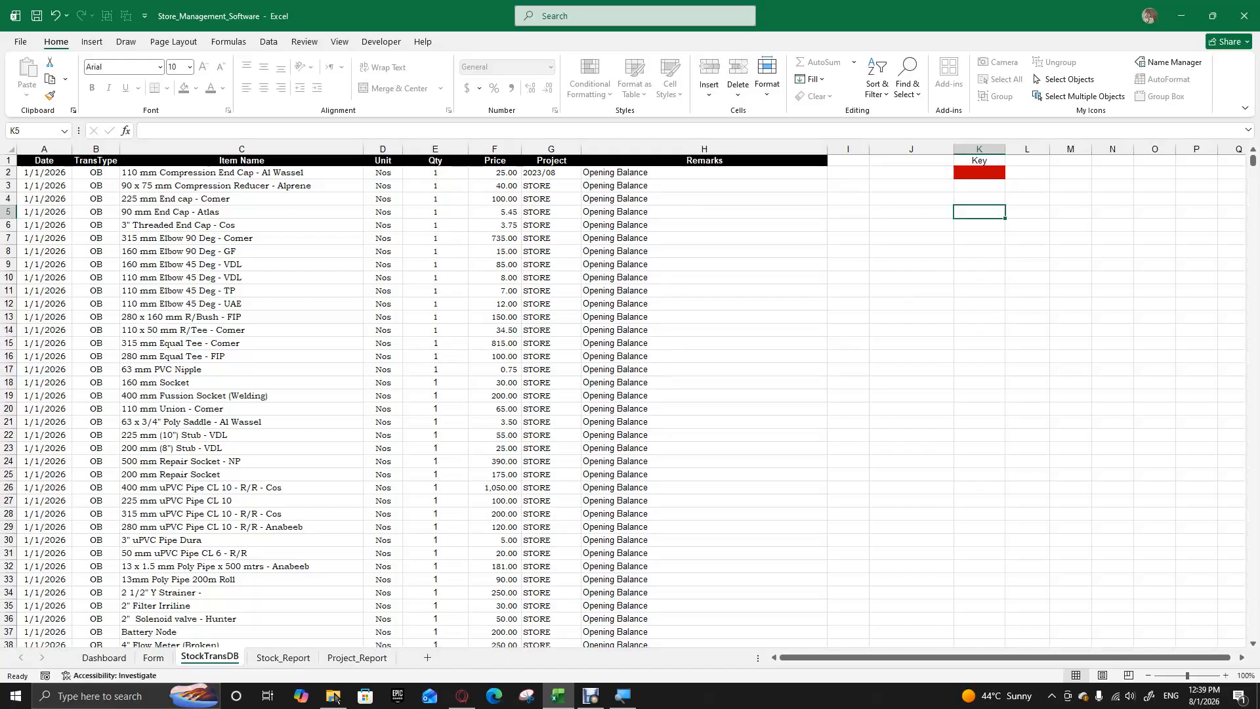
Go to the Stock_Report sheet and review its Item Name, Unit, Opening, GRN, STR and SIR headings.
{"action": "left_click", "coordinate": [275, 658]}
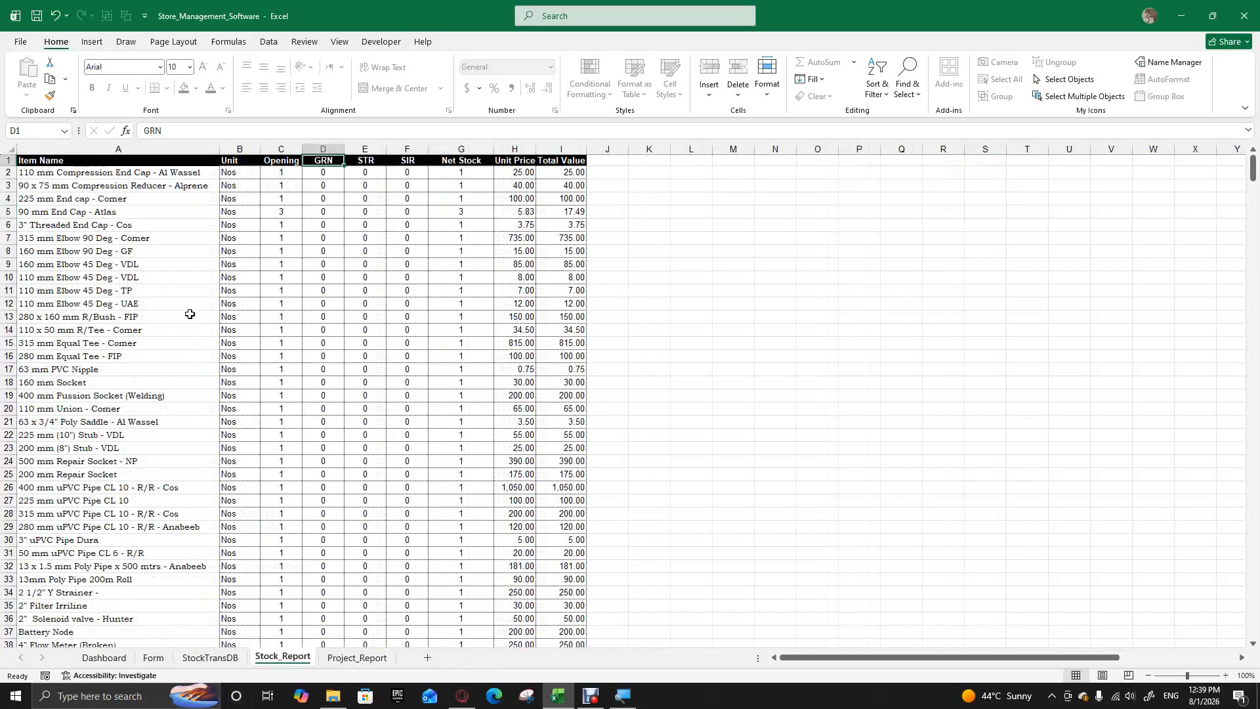
{"action": "left_click", "coordinate": [42, 162]}
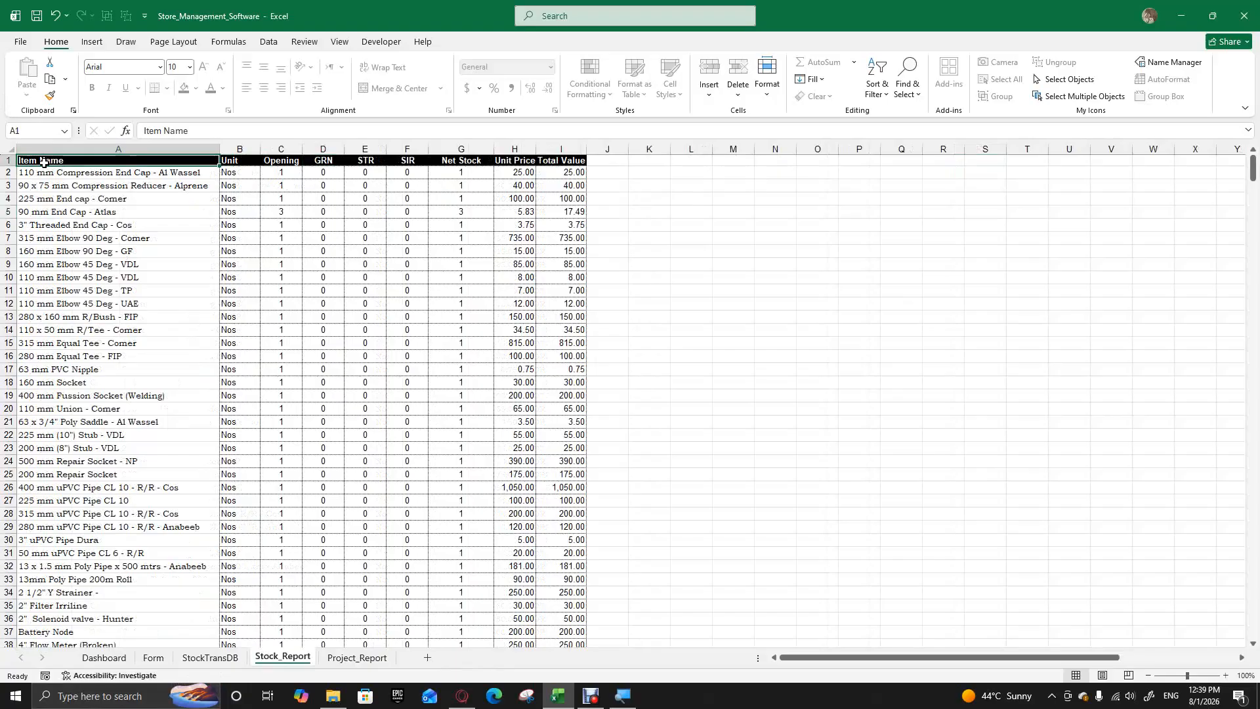
{"action": "left_click", "coordinate": [255, 161]}
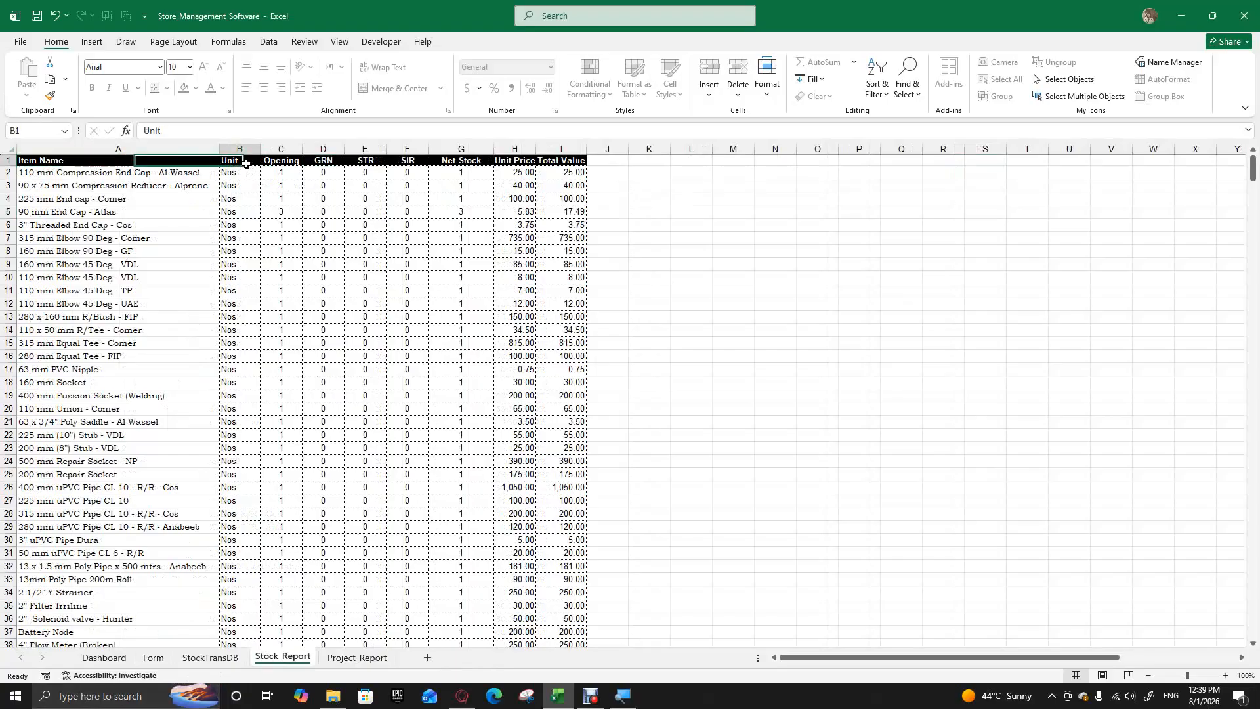
{"action": "left_click", "coordinate": [291, 162]}
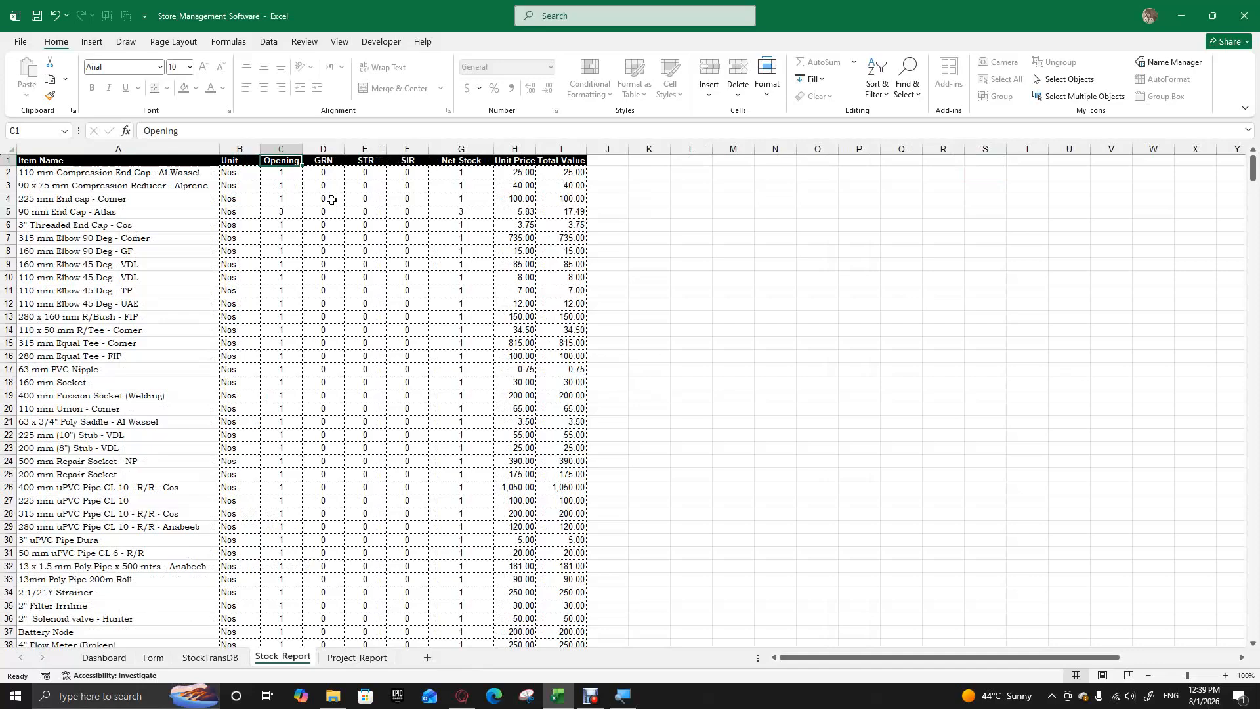
{"action": "left_click", "coordinate": [332, 160]}
{"action": "left_click", "coordinate": [379, 161]}
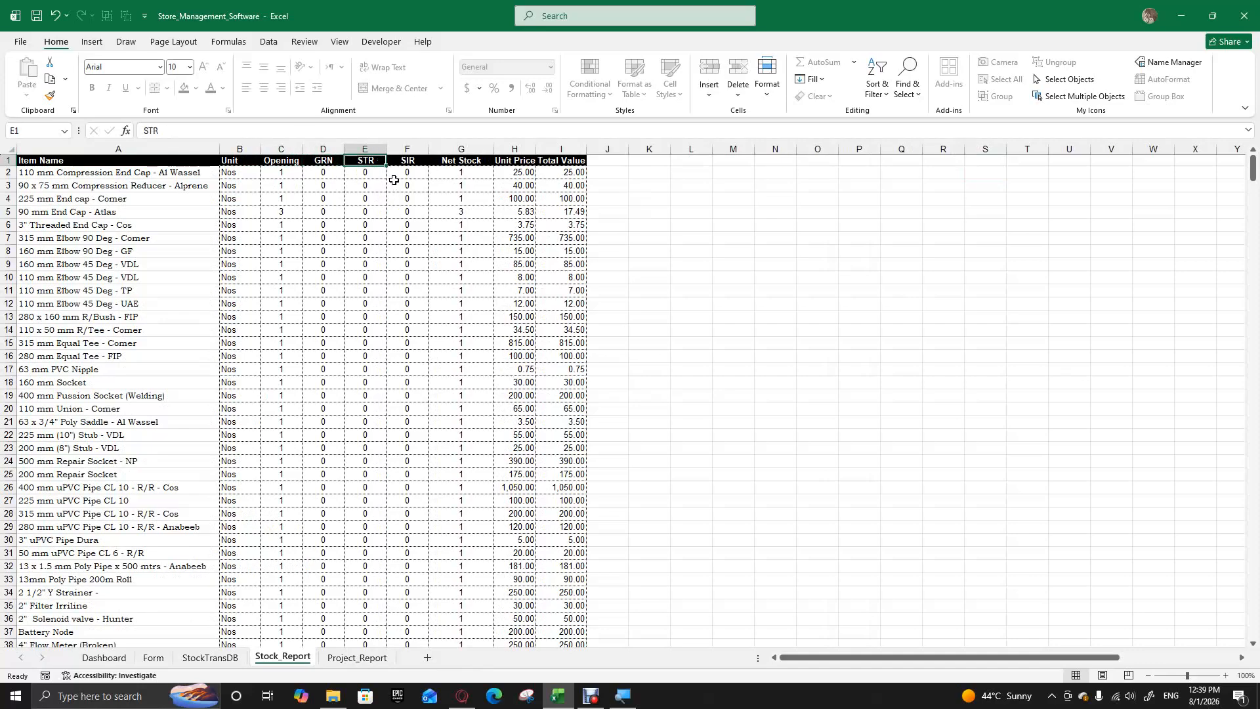
{"action": "left_click", "coordinate": [396, 161]}
Examine the values under Opening, GRN, STR and SIR, and the headings from Net Stock to Total Value.
{"action": "left_click_drag", "start_coordinate": [285, 160], "coordinate": [281, 304]}
{"action": "left_click_drag", "start_coordinate": [323, 163], "coordinate": [315, 248]}
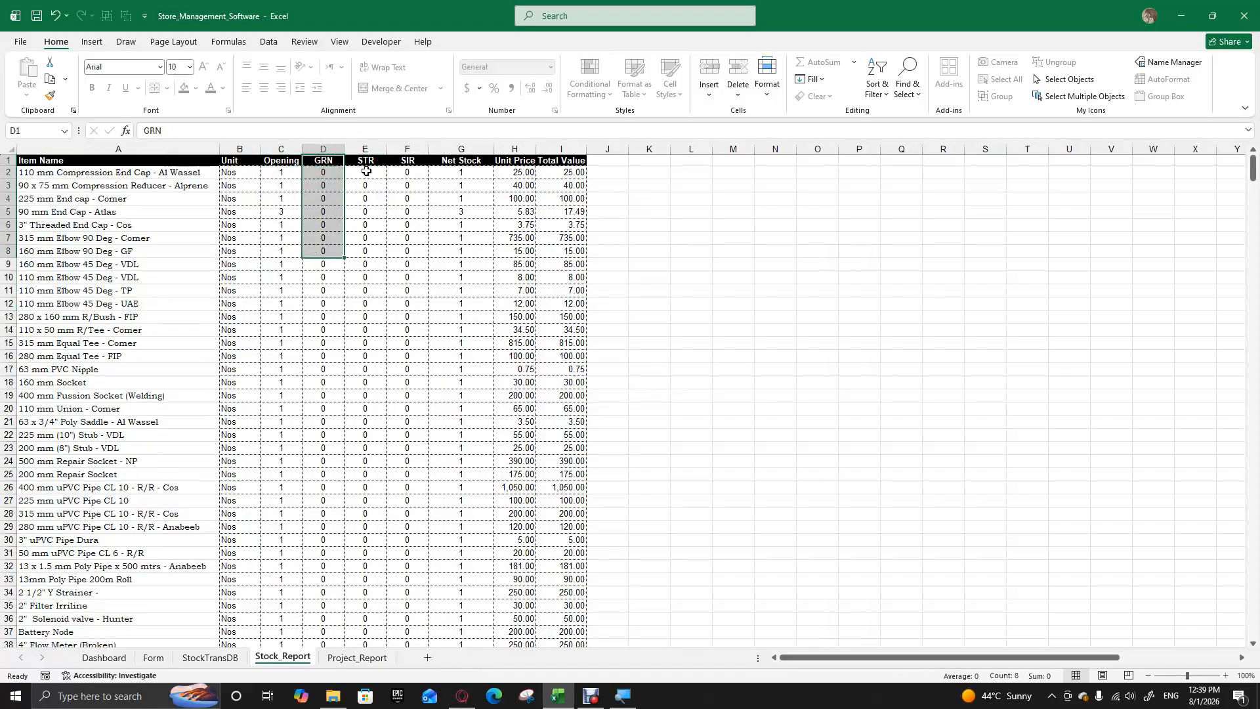
{"action": "left_click_drag", "start_coordinate": [365, 162], "coordinate": [367, 200]}
{"action": "left_click", "coordinate": [412, 164]}
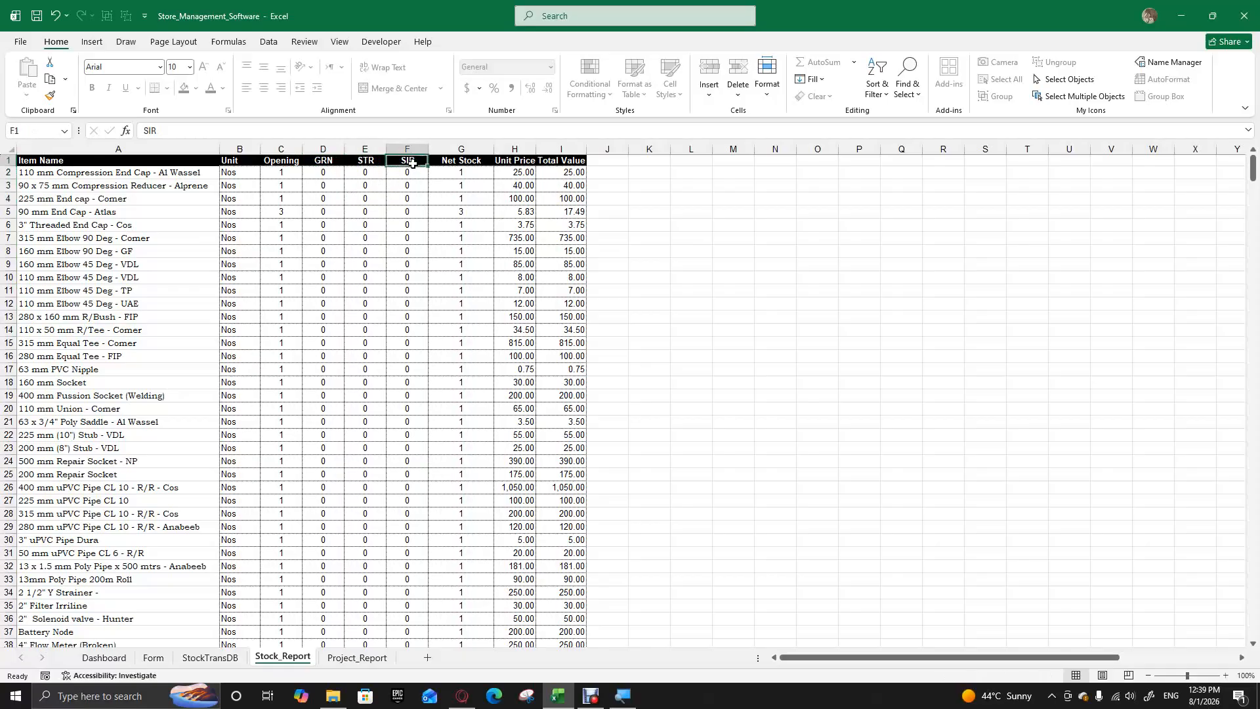
{"action": "left_click_drag", "start_coordinate": [412, 163], "coordinate": [412, 207]}
{"action": "left_click_drag", "start_coordinate": [464, 165], "coordinate": [577, 158]}
Compare the first item's Net Stock with its SIR and Opening quantities, and check the Unit Price and Net Stock headings.
{"action": "left_click", "coordinate": [471, 170]}
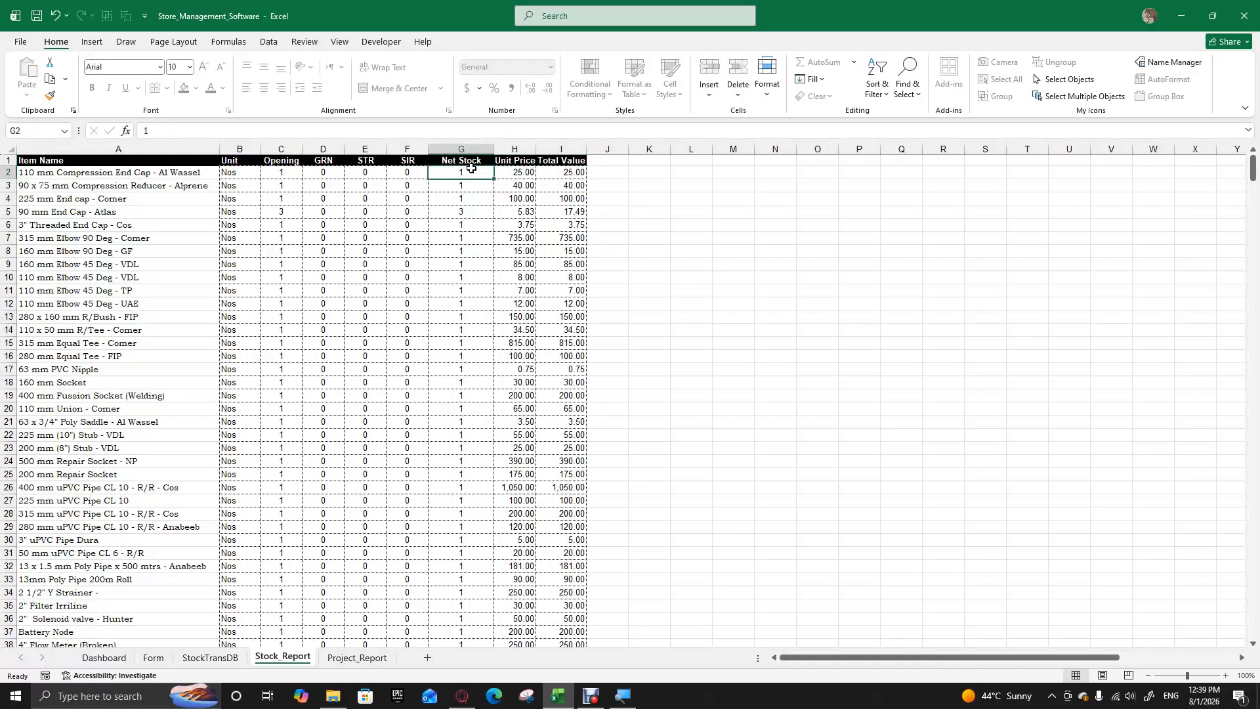
{"action": "left_click", "coordinate": [416, 176]}
{"action": "left_click", "coordinate": [284, 175]}
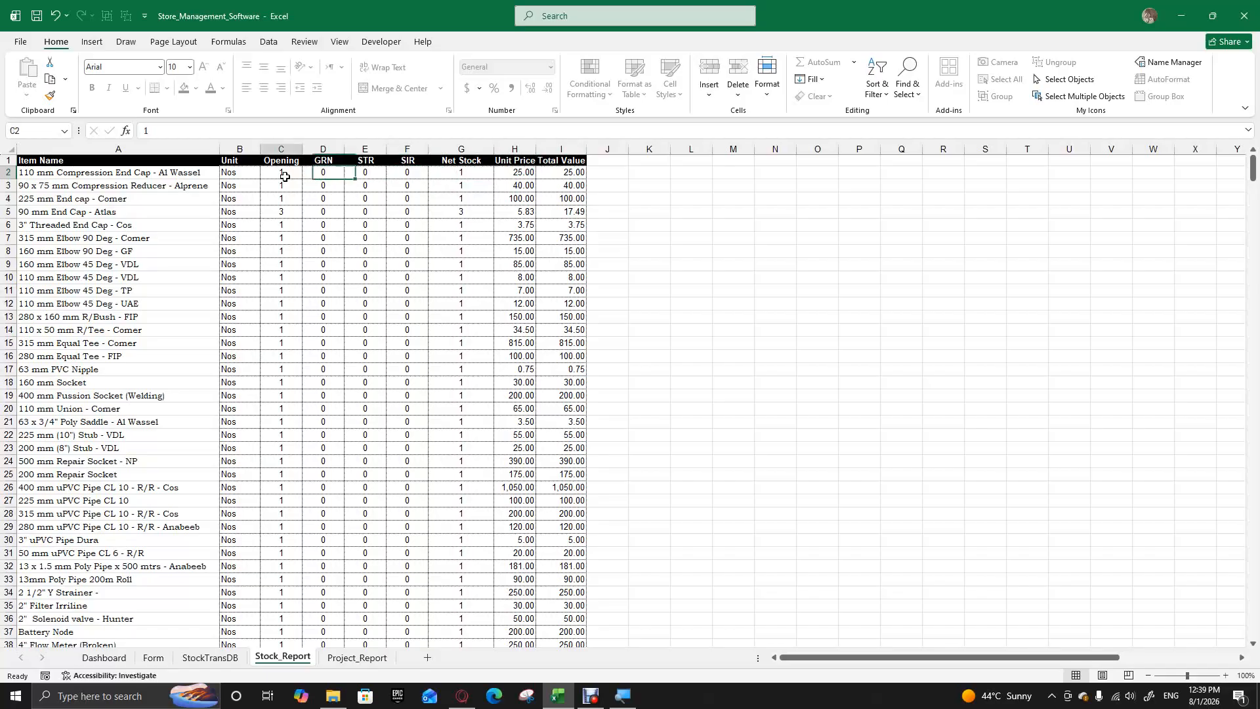
{"action": "left_click", "coordinate": [520, 160]}
{"action": "left_click", "coordinate": [468, 162]}
Trace how the first item's Net Stock is derived from its Opening, GRN, STR and SIR quantities.
{"action": "left_click", "coordinate": [462, 172]}
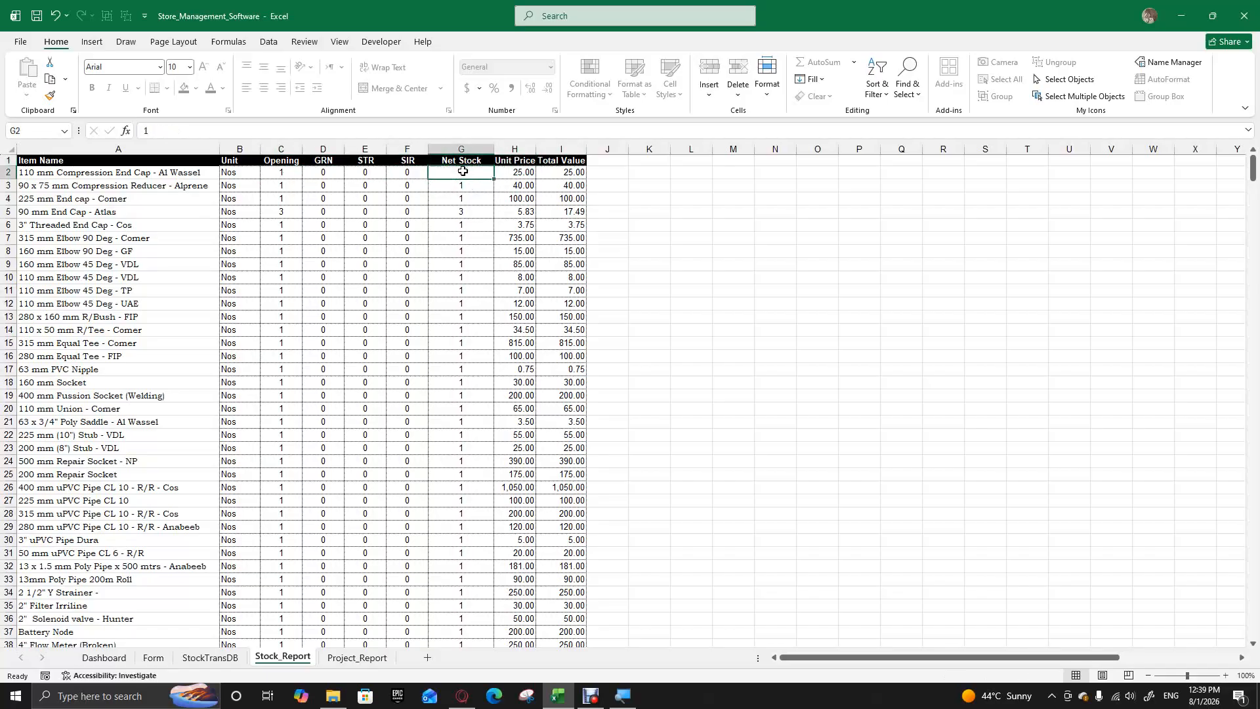
{"action": "left_click", "coordinate": [271, 172]}
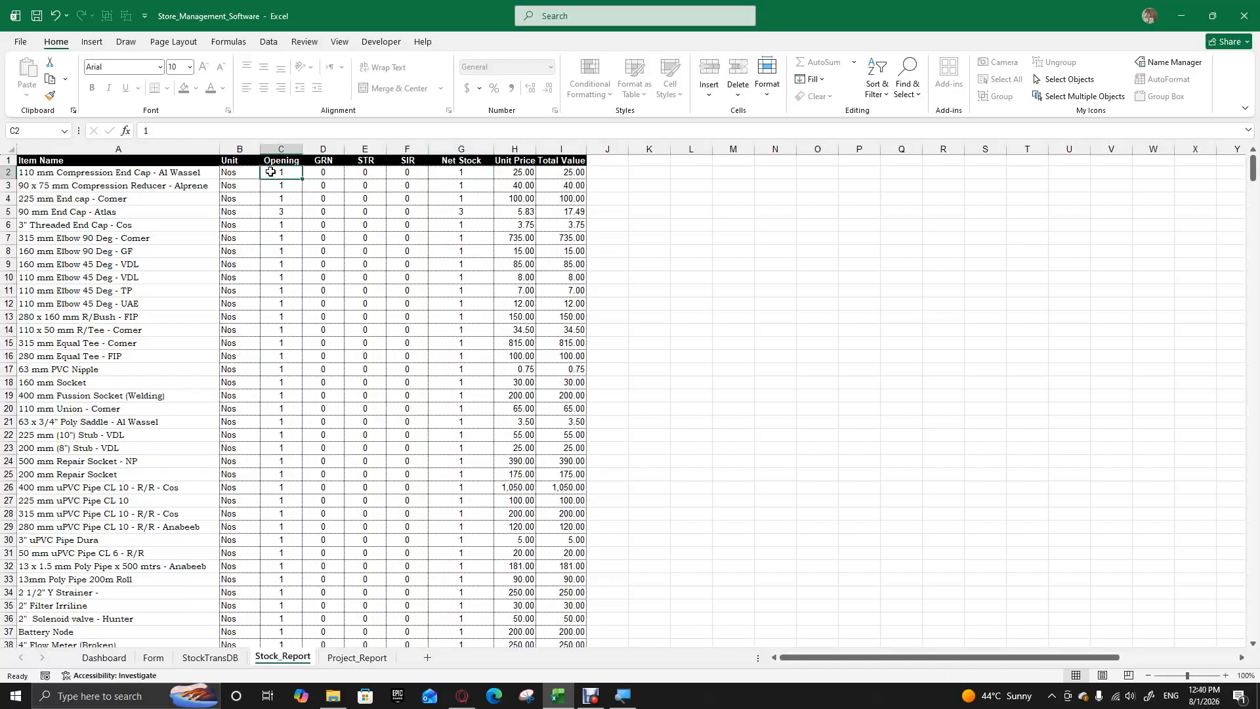
{"action": "left_click", "coordinate": [323, 170]}
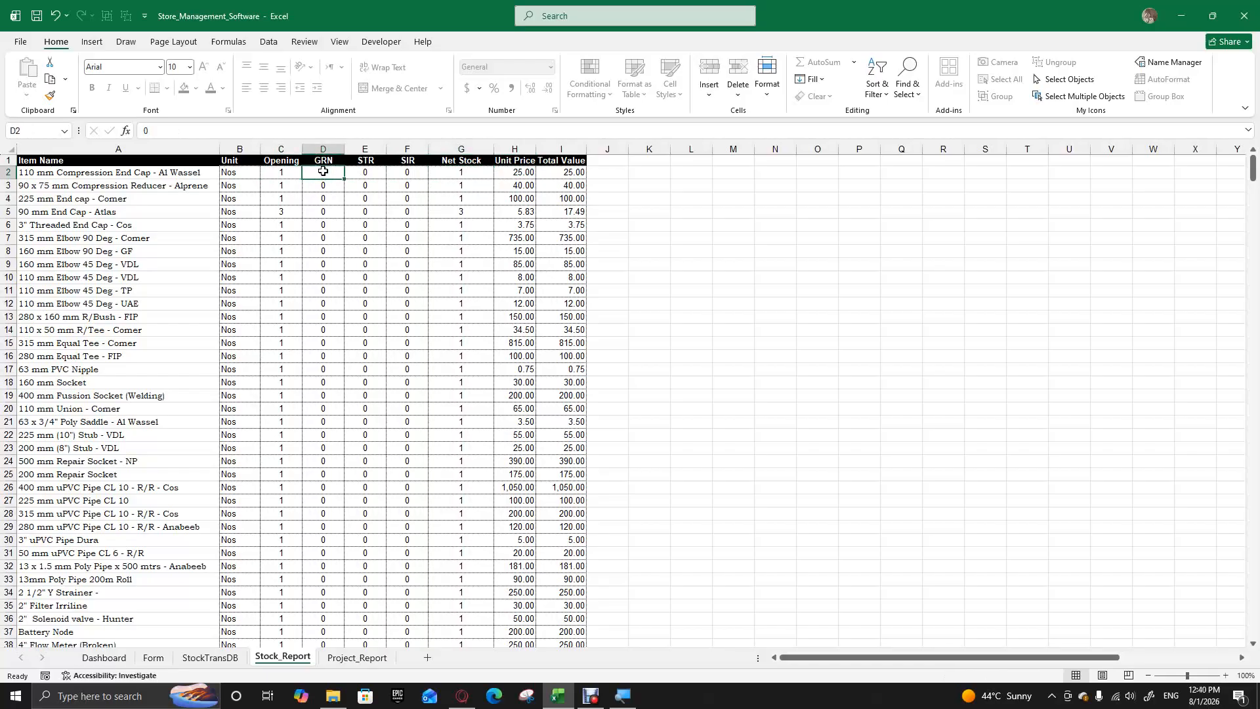
{"action": "left_click", "coordinate": [371, 174]}
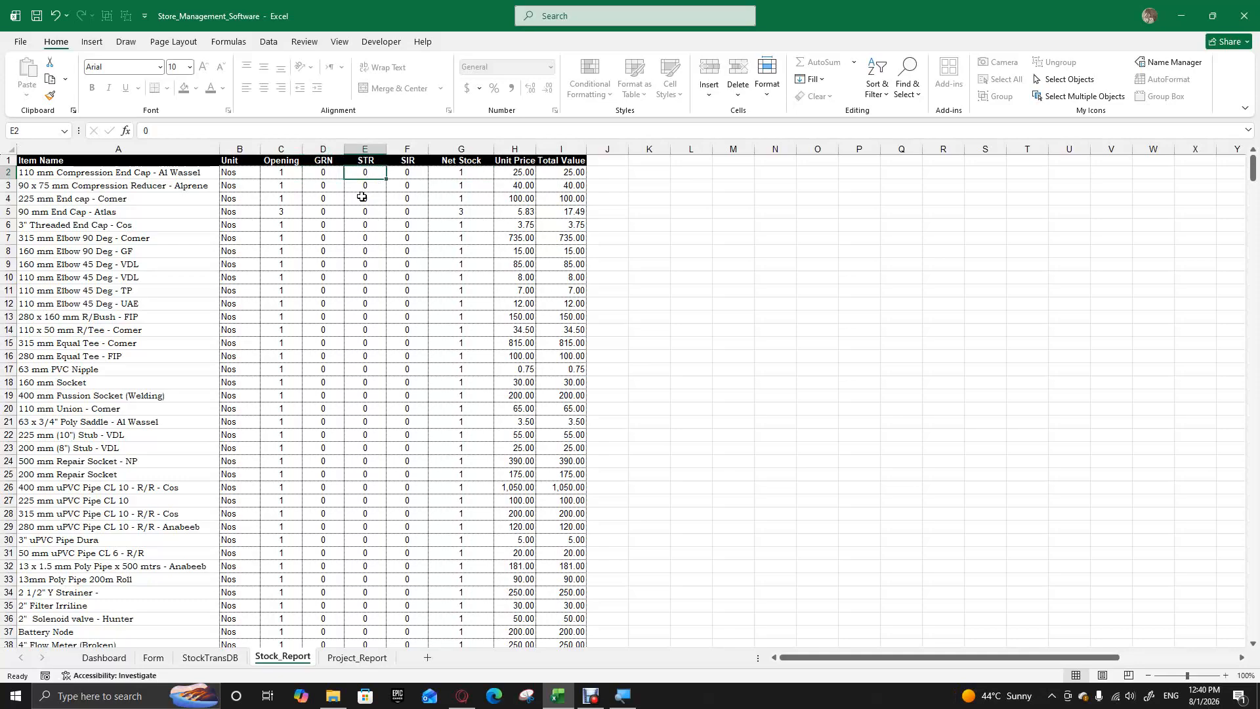
{"action": "left_click", "coordinate": [414, 174]}
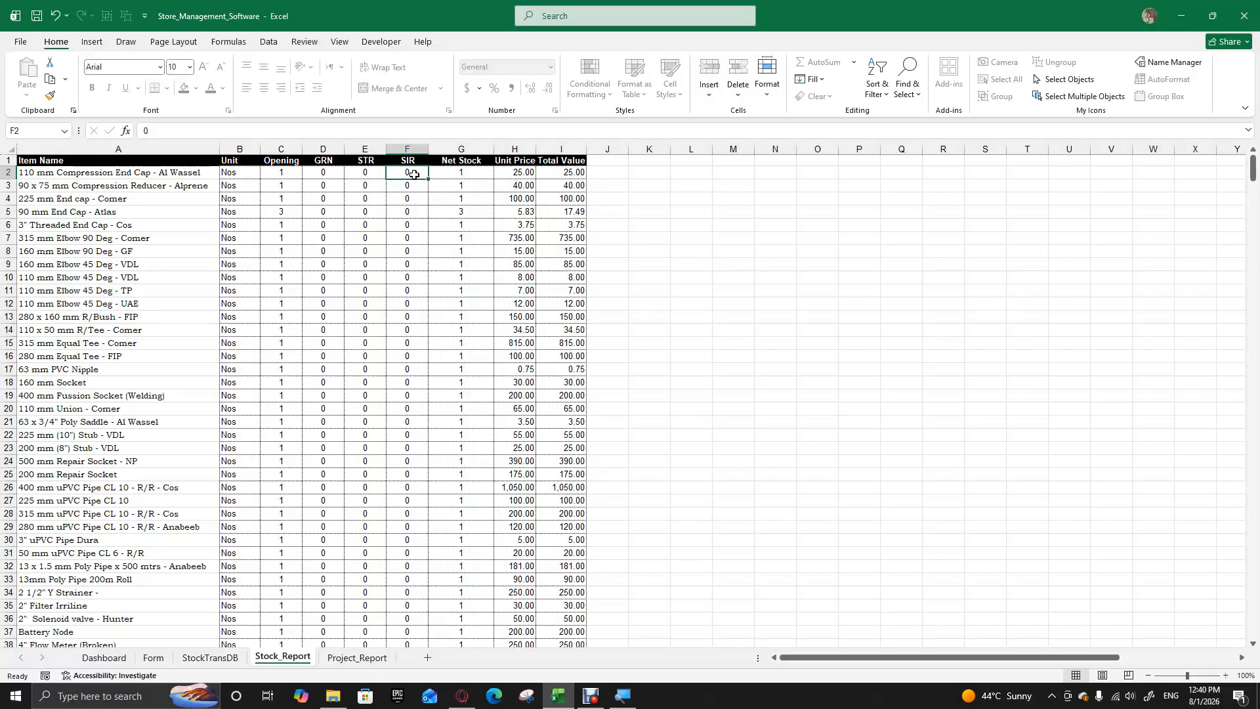
{"action": "left_click", "coordinate": [459, 173]}
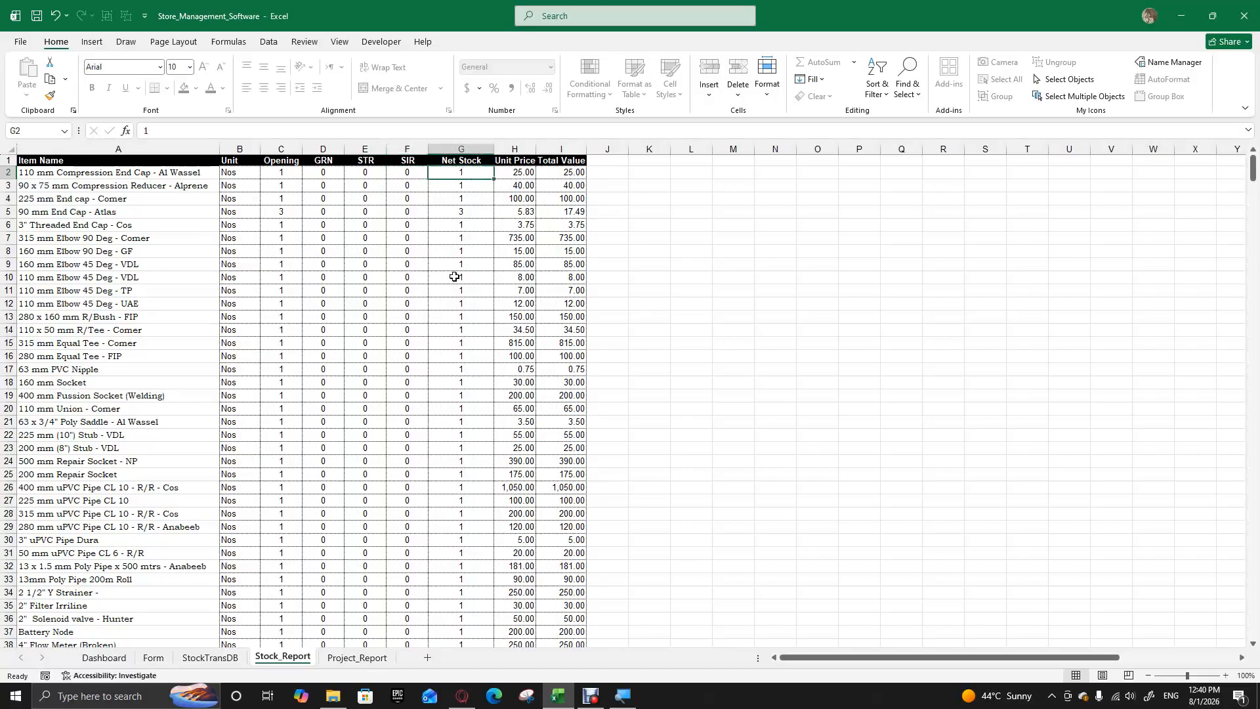
Try to edit the Net Stock value of 225 mm End cap - Comer in the stock report.
{"action": "left_click_drag", "start_coordinate": [458, 198], "coordinate": [459, 233]}
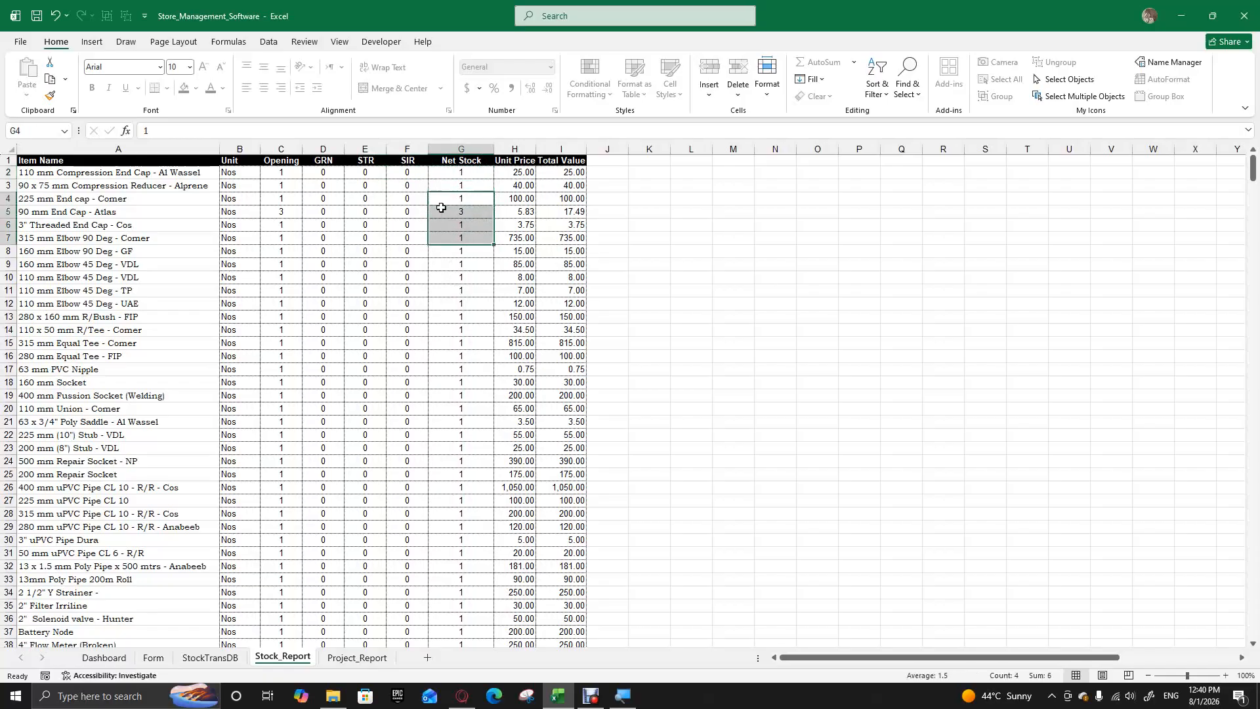
{"action": "left_click", "coordinate": [440, 197]}
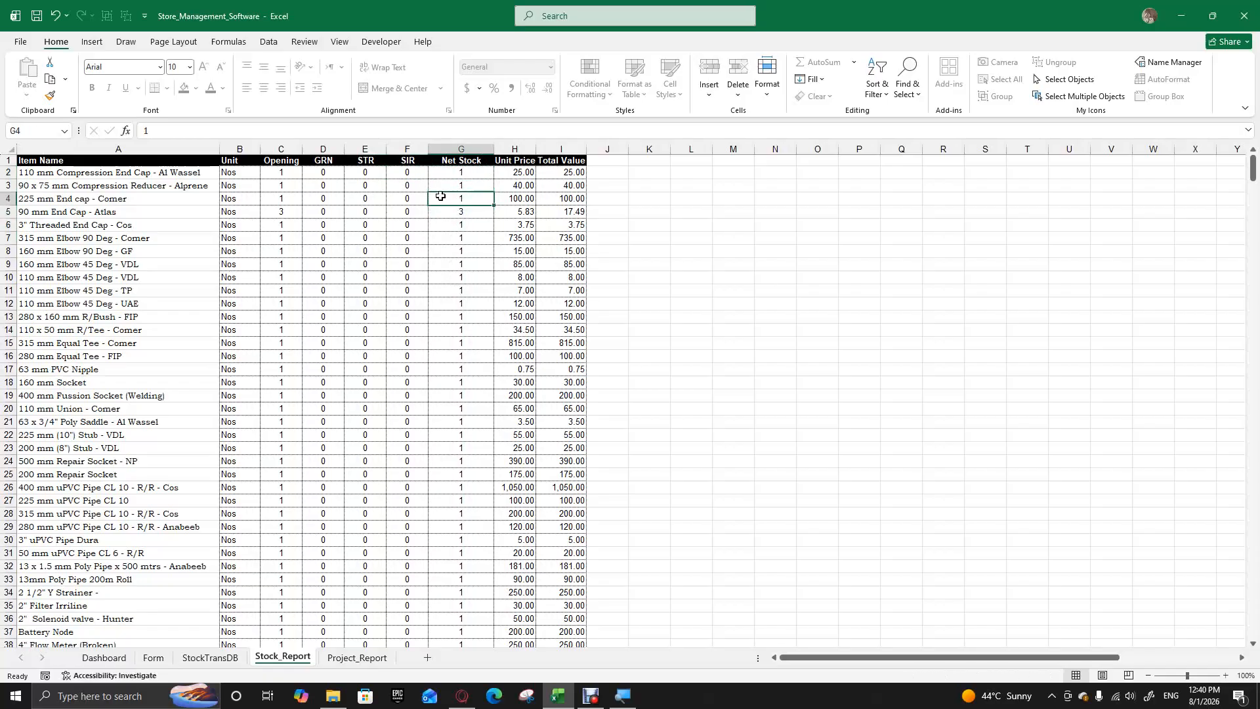
{"action": "double_click", "coordinate": [441, 197]}
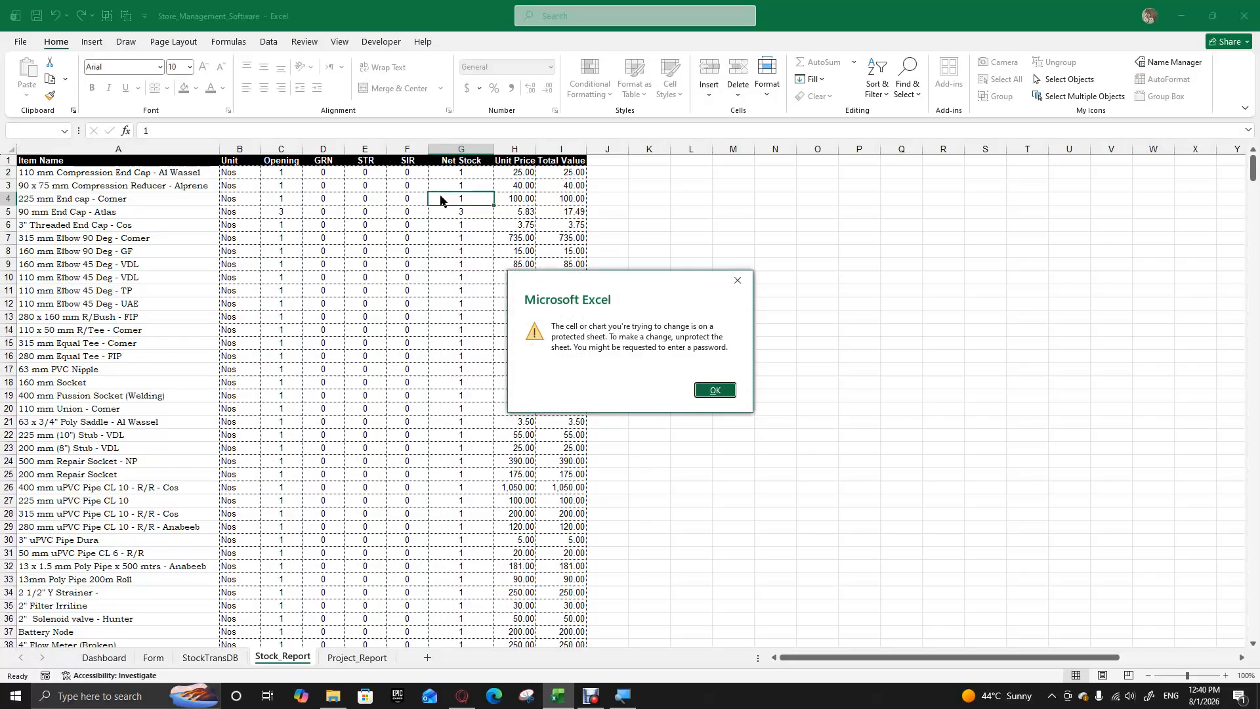
{"action": "left_click", "coordinate": [730, 393]}
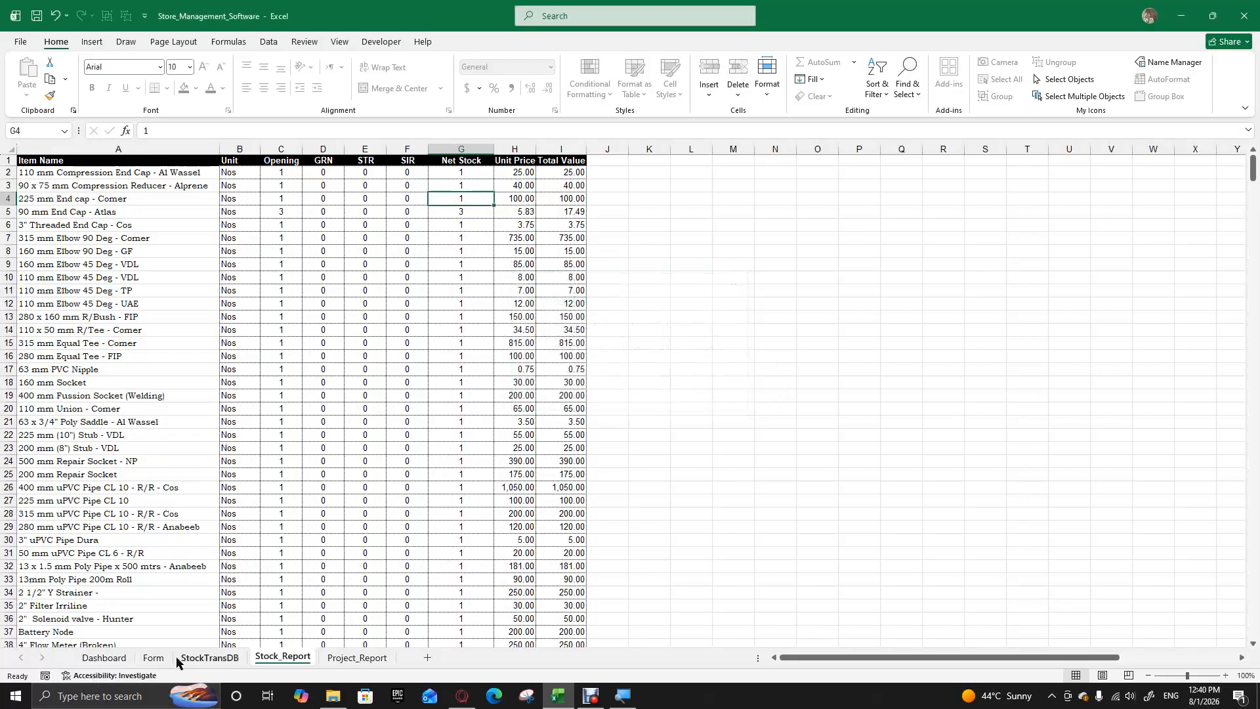
Revisit the item entry and report module on the Form sheet and return to the Stock_Report sheet.
{"action": "left_click", "coordinate": [153, 657]}
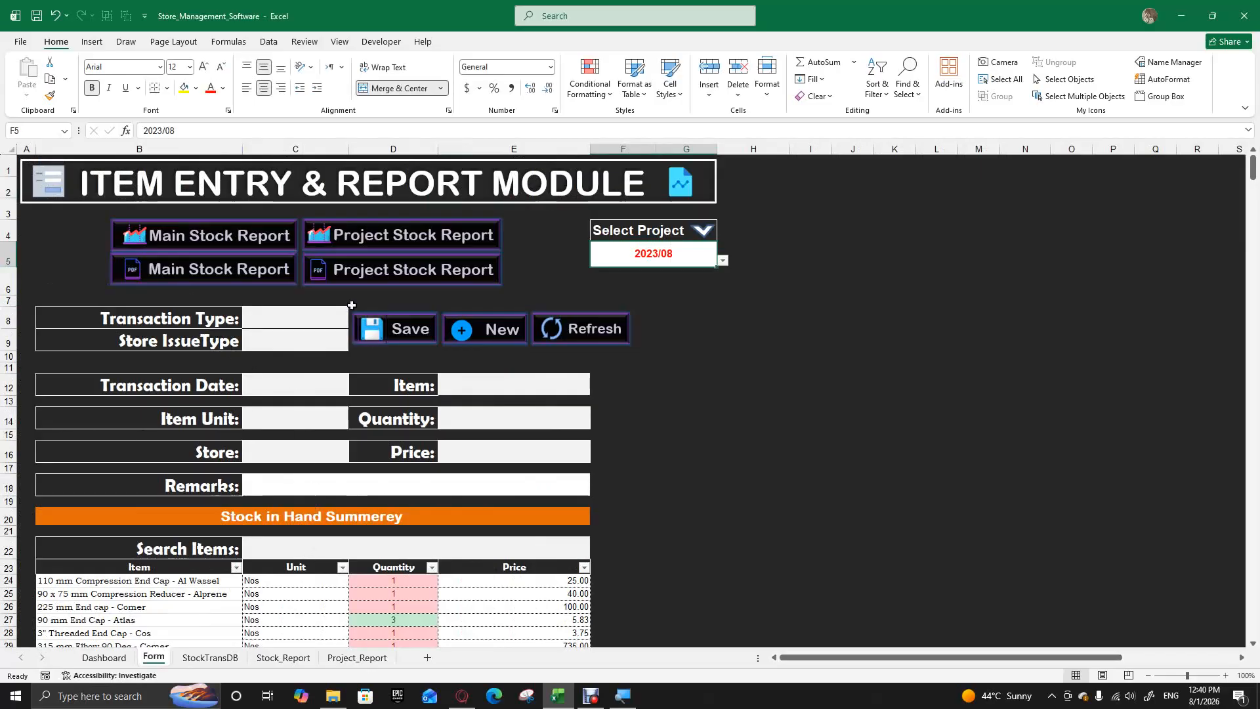
{"action": "left_click", "coordinate": [275, 322]}
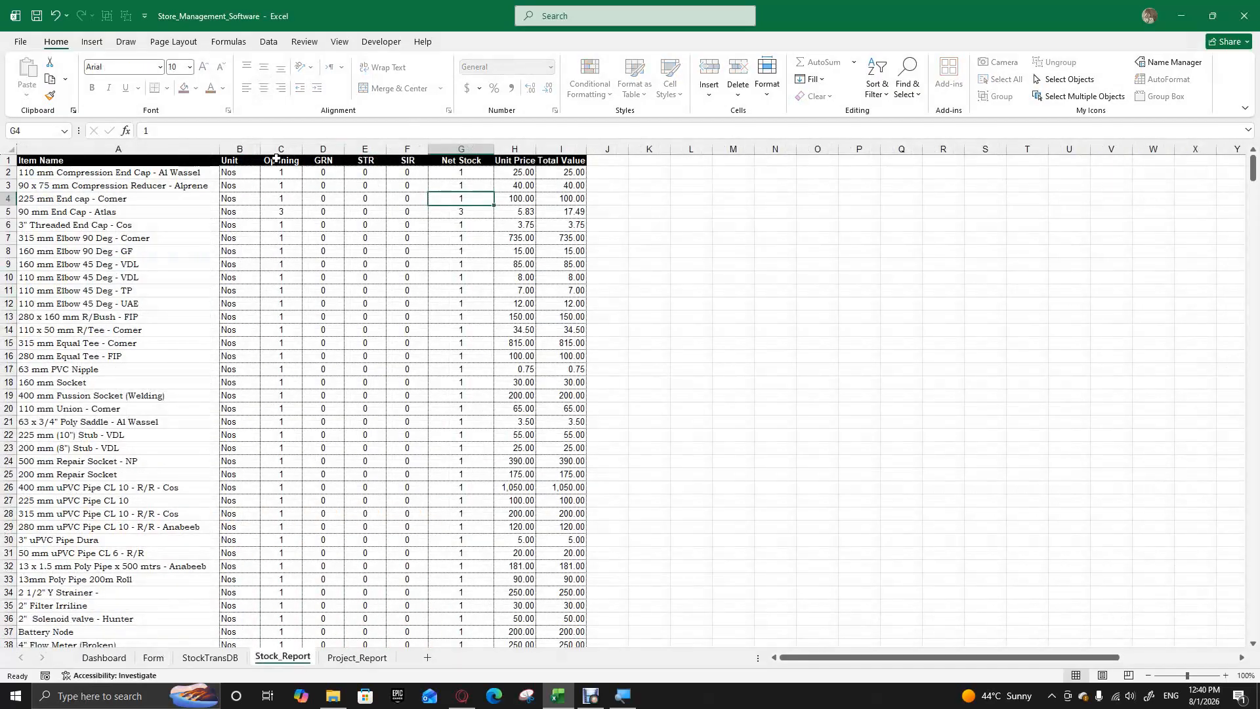
Review the stock report's column headings from Item Name through Total Value.
{"action": "left_click_drag", "start_coordinate": [91, 161], "coordinate": [580, 151]}
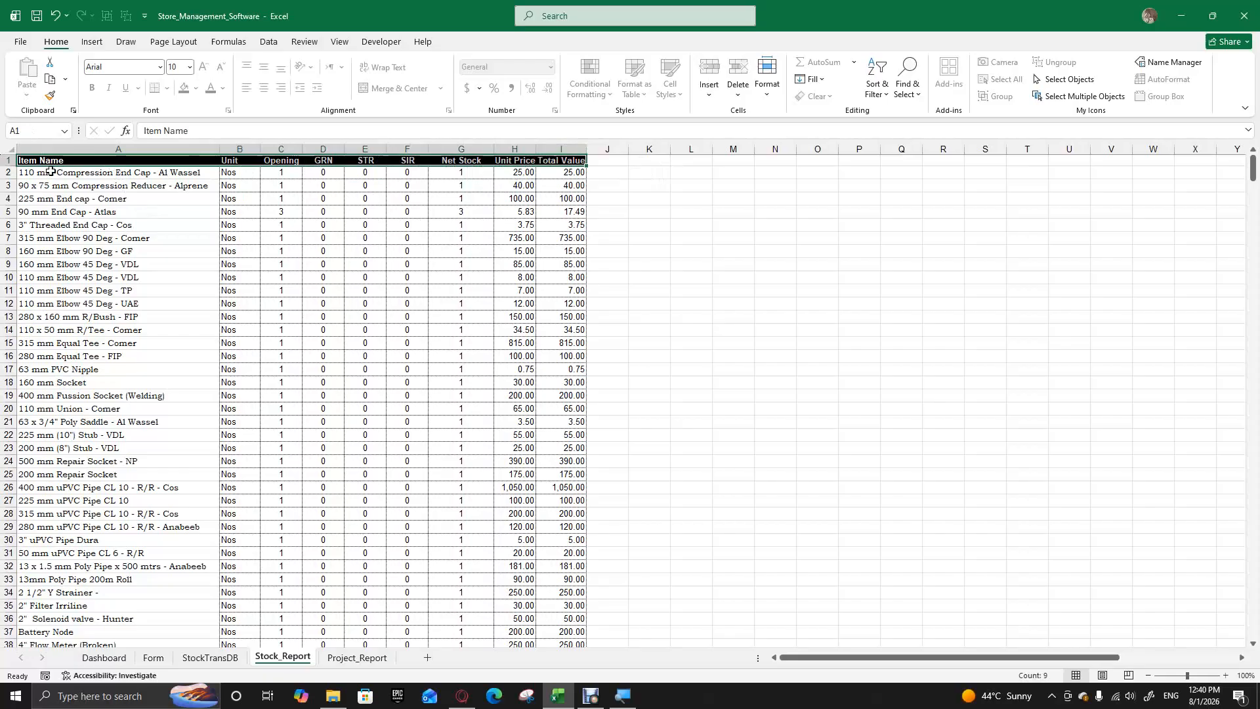
{"action": "left_click", "coordinate": [103, 162]}
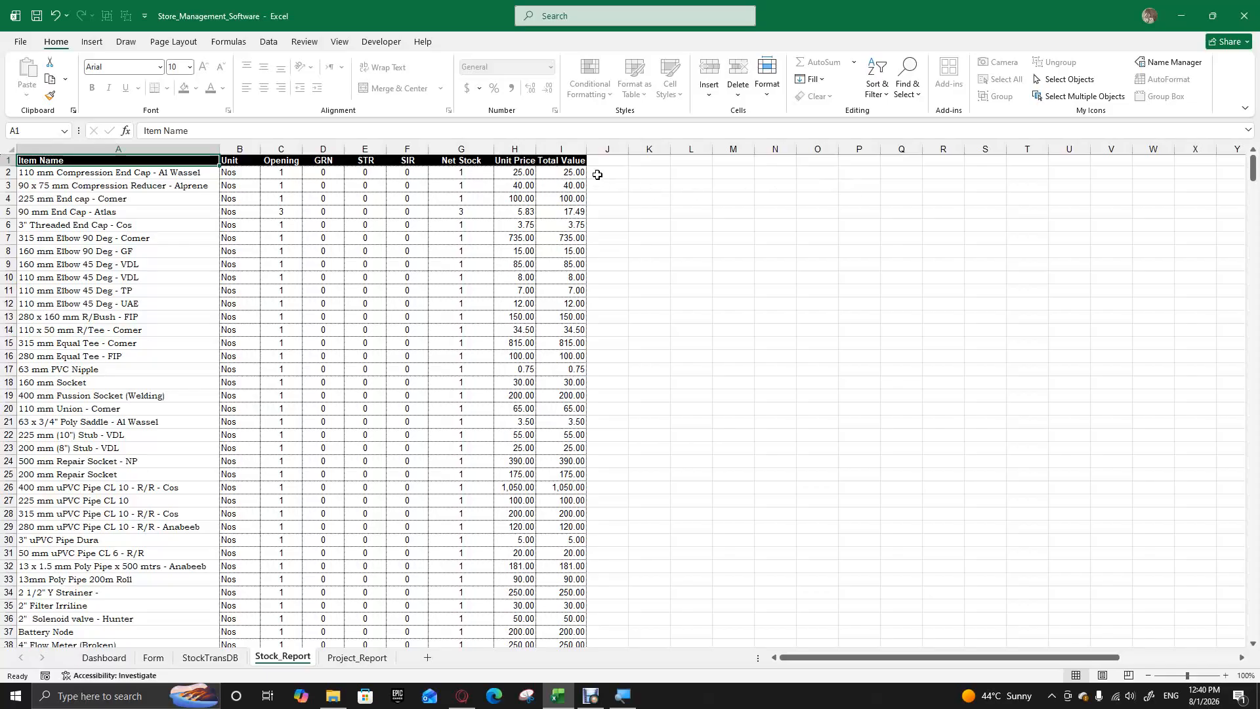
{"action": "left_click", "coordinate": [580, 162]}
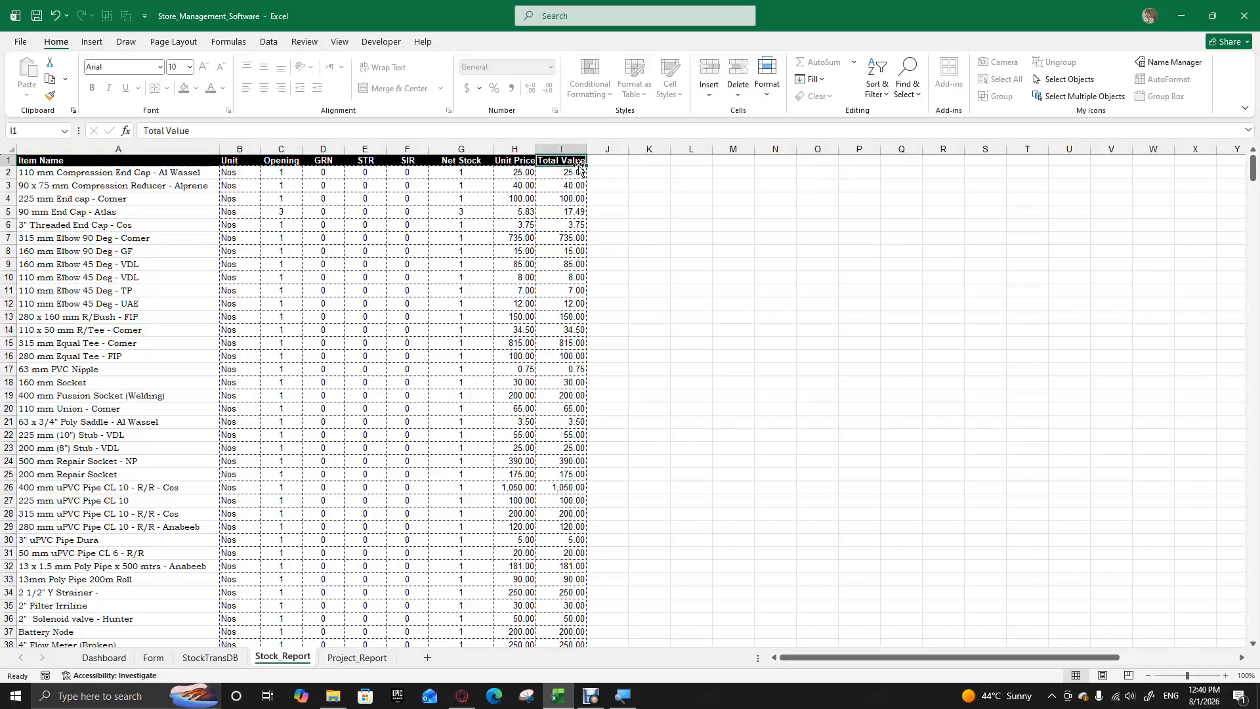
Examine the title, project name, column headings and item area of the Project_Report sheet.
{"action": "left_click", "coordinate": [359, 657]}
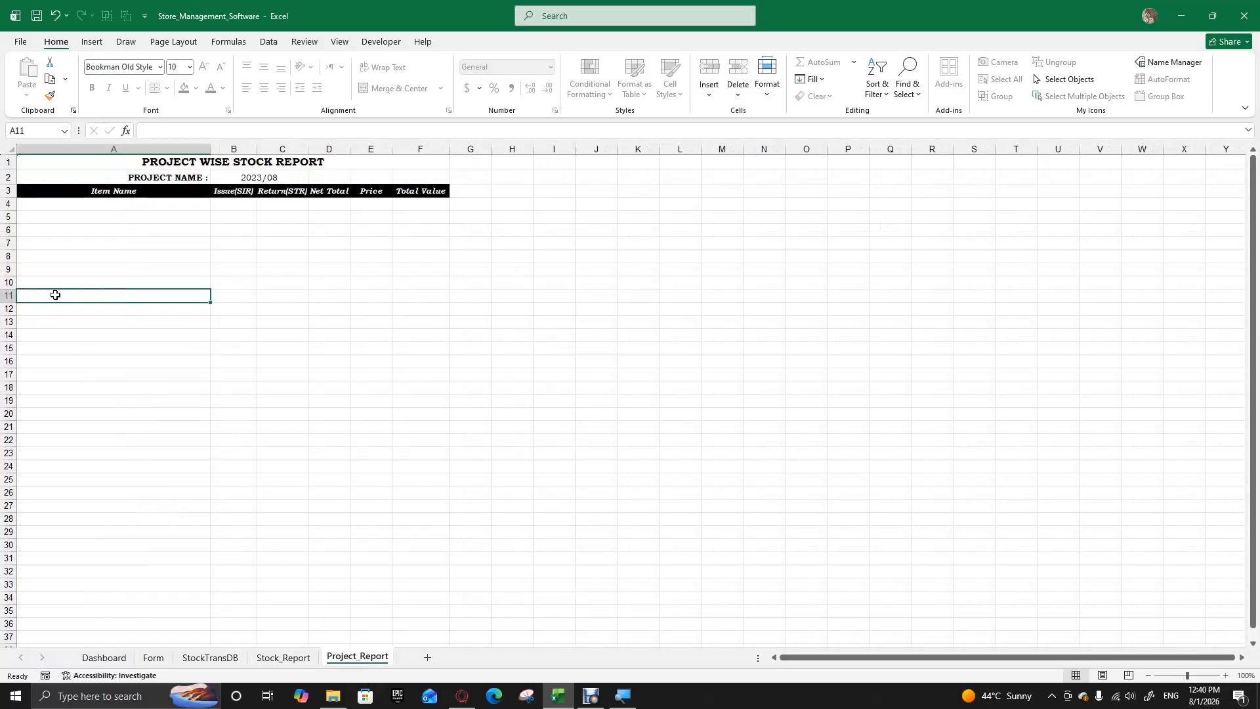
{"action": "left_click", "coordinate": [85, 161]}
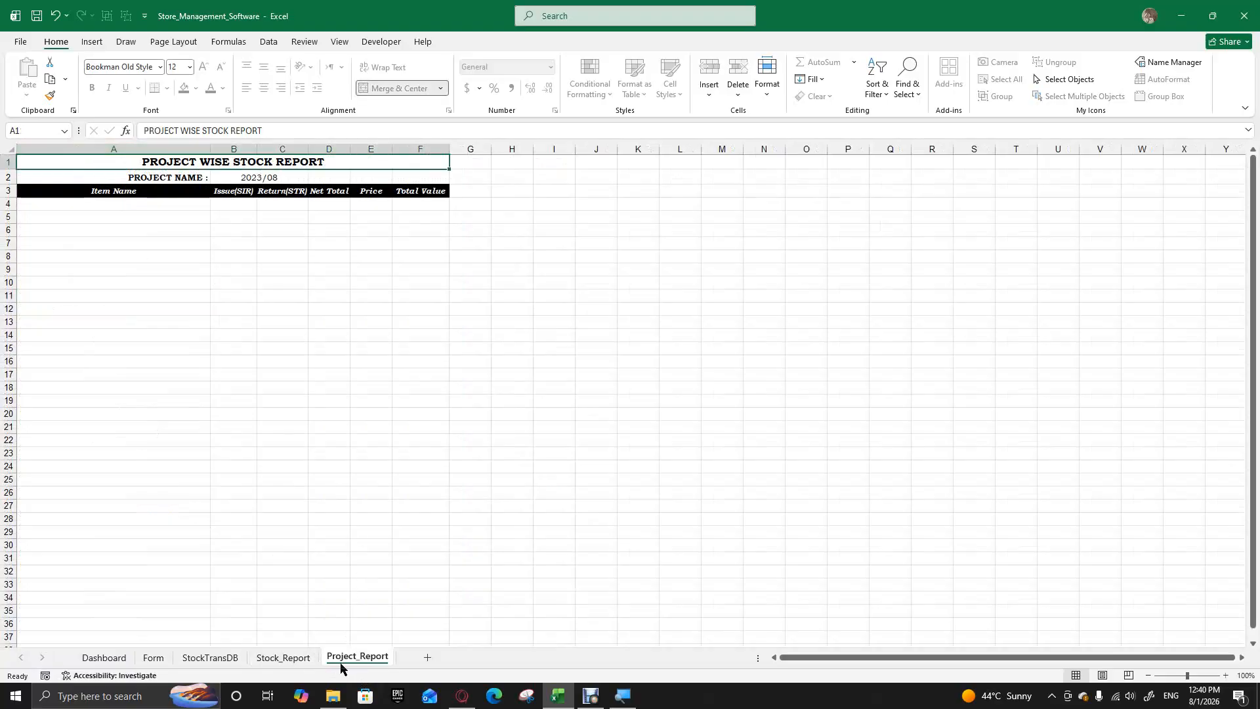
{"action": "left_click_drag", "start_coordinate": [160, 281], "coordinate": [174, 384]}
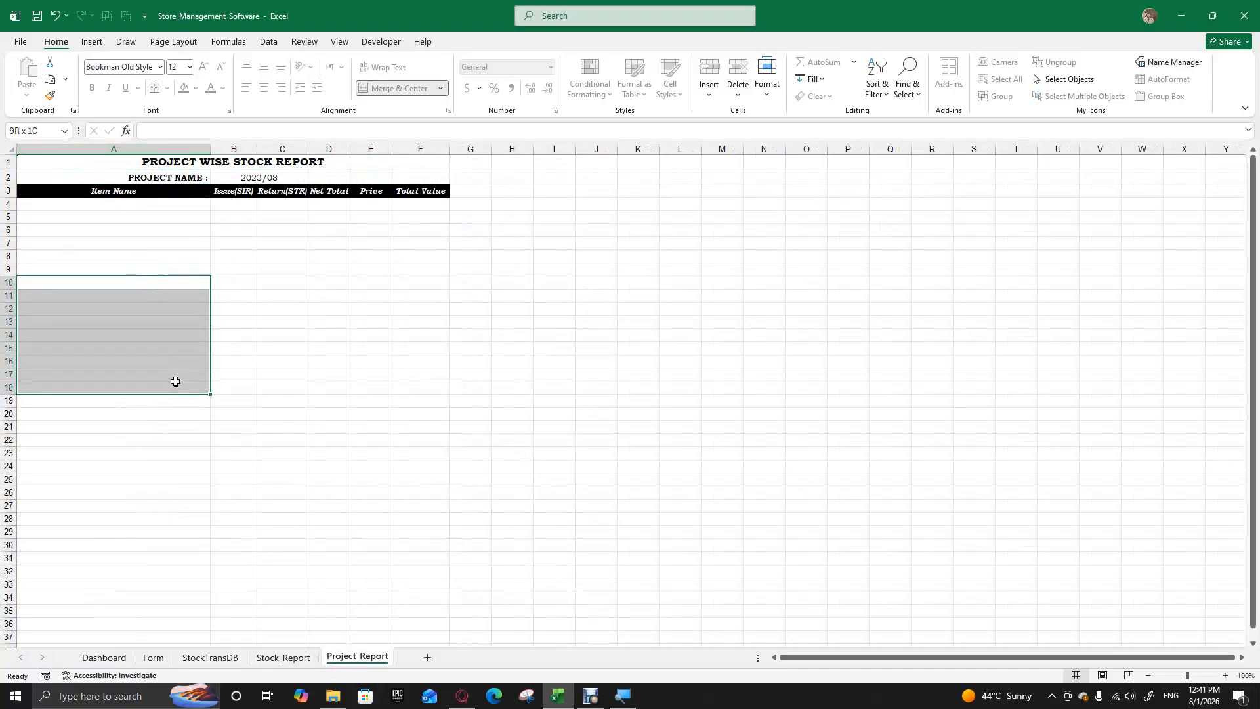
{"action": "left_click", "coordinate": [136, 164]}
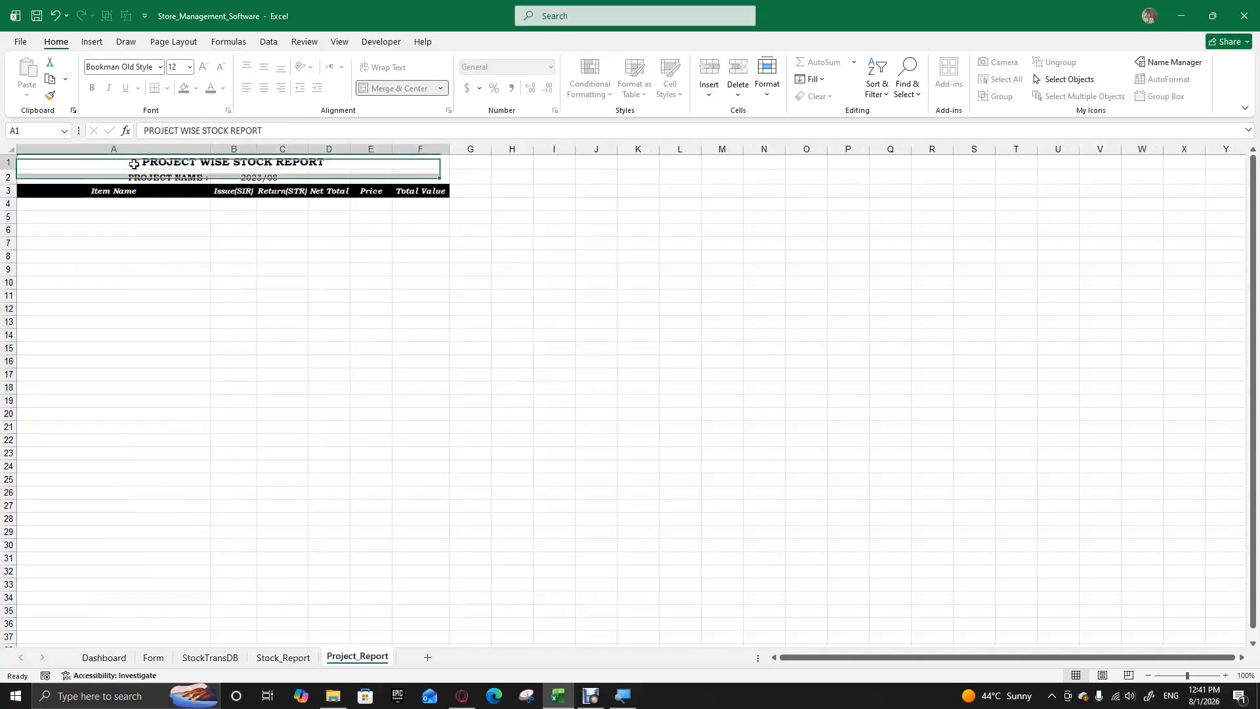
{"action": "left_click", "coordinate": [119, 180]}
{"action": "left_click_drag", "start_coordinate": [120, 161], "coordinate": [126, 233]}
{"action": "left_click", "coordinate": [252, 284]}
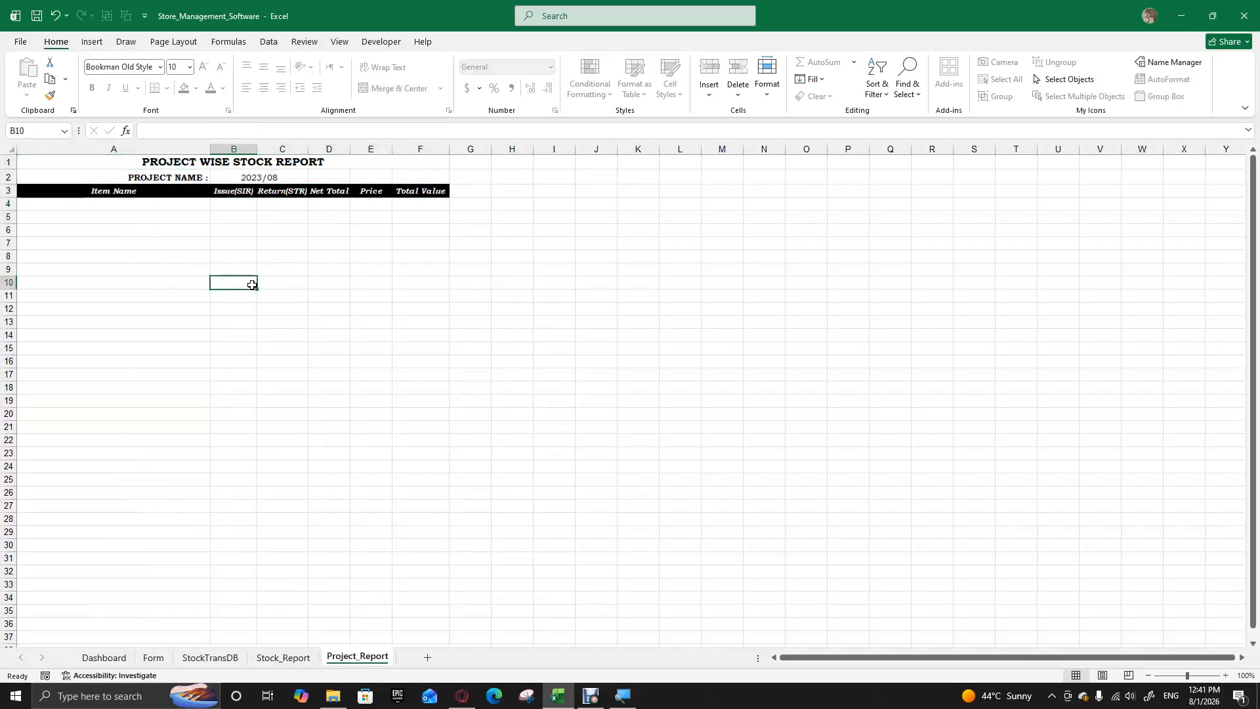
Return to the Form sheet and inspect its layout and the ITEM ENTRY & REPORT MODULE title text box.
{"action": "left_click", "coordinate": [153, 658]}
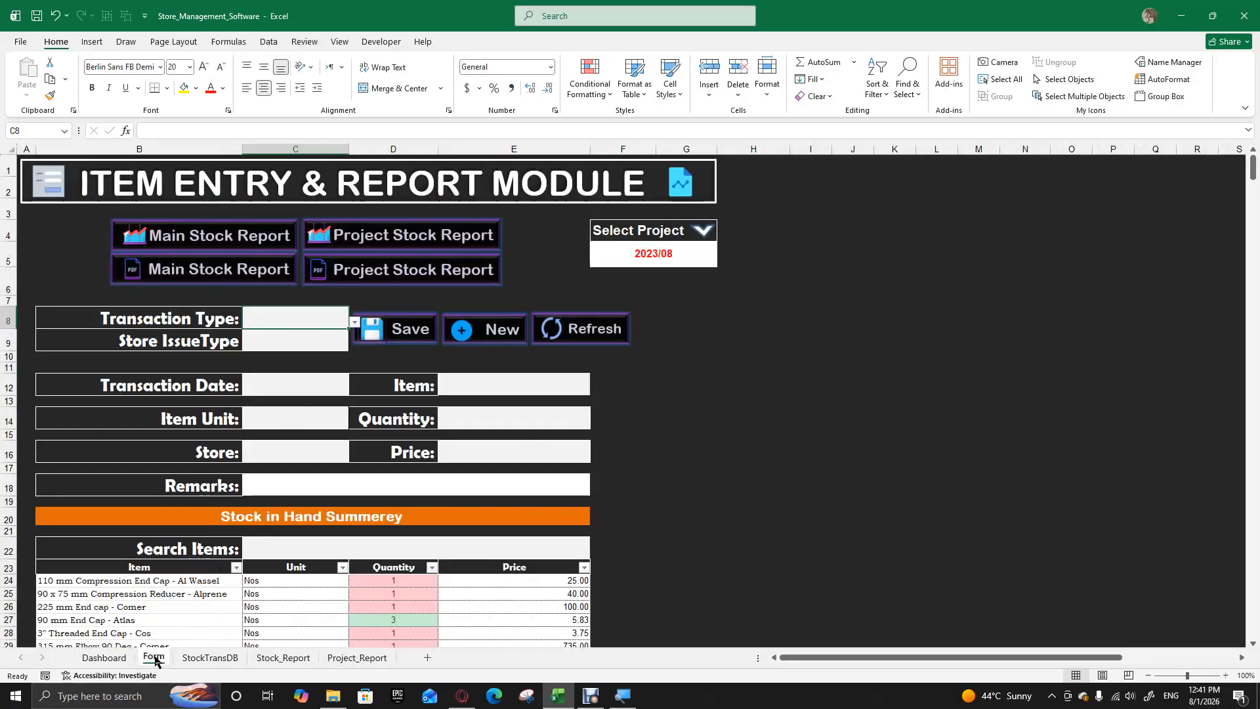
{"action": "scroll", "coordinate": [155, 623], "scroll_direction": "down", "scroll_amount": 2}
{"action": "scroll", "coordinate": [156, 597], "scroll_direction": "up", "scroll_amount": 2}
{"action": "left_click", "coordinate": [65, 202]}
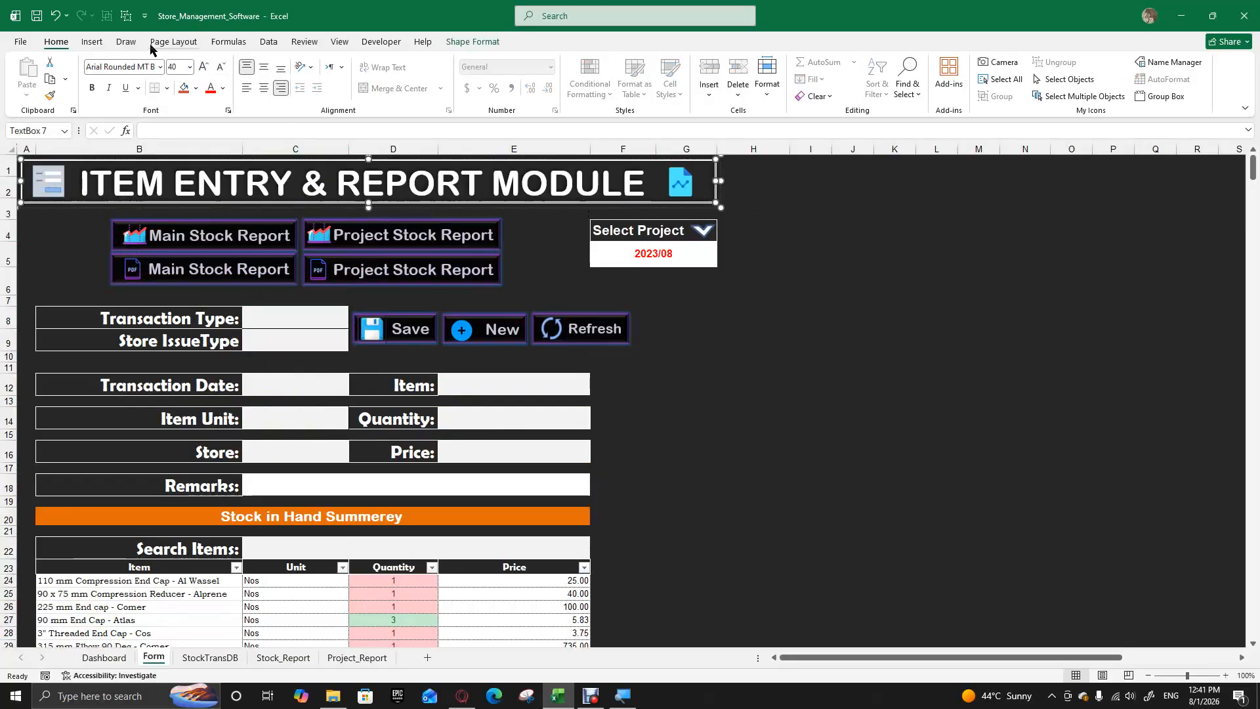
Insert a text box about 5.7 by 0.7 inches in the empty area beside the form, containing SAMPLE TEXT.
{"action": "left_click", "coordinate": [92, 43]}
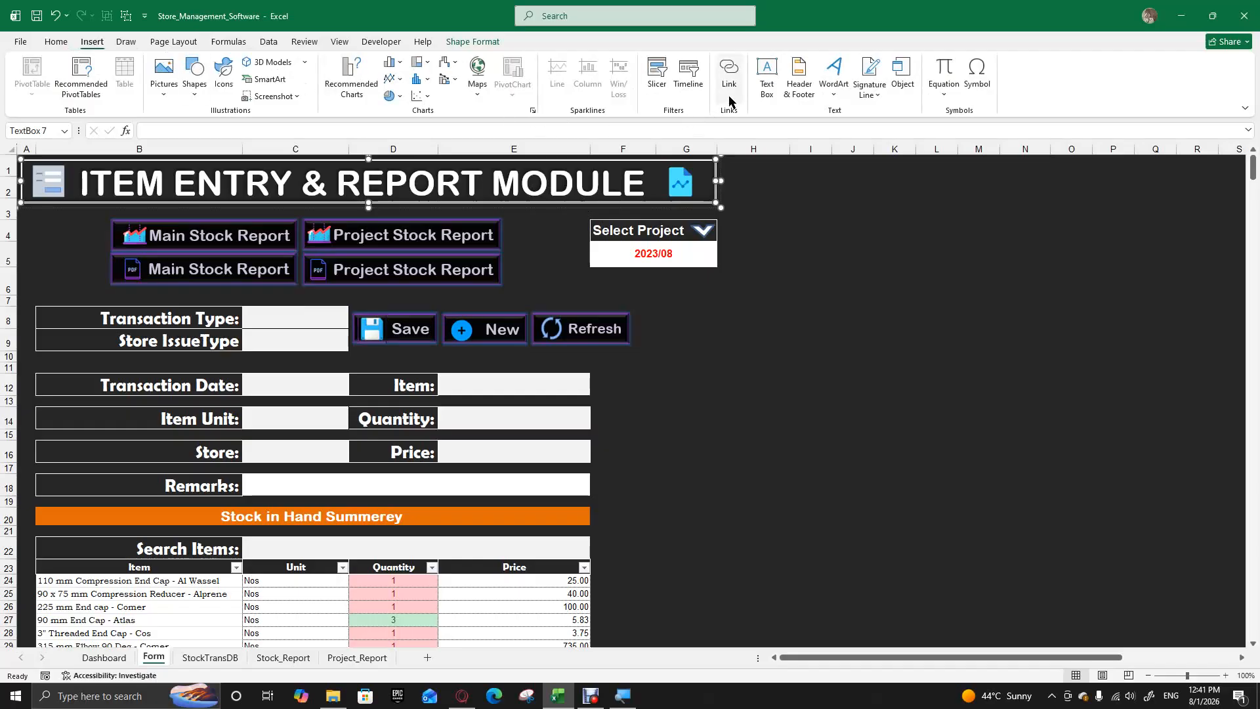
{"action": "left_click", "coordinate": [768, 72]}
{"action": "mouse_move", "coordinate": [723, 326]}
{"action": "left_mouse_down"}
{"action": "mouse_move", "coordinate": [890, 373]}
{"action": "mouse_move", "coordinate": [1081, 371]}
{"action": "left_mouse_up"}
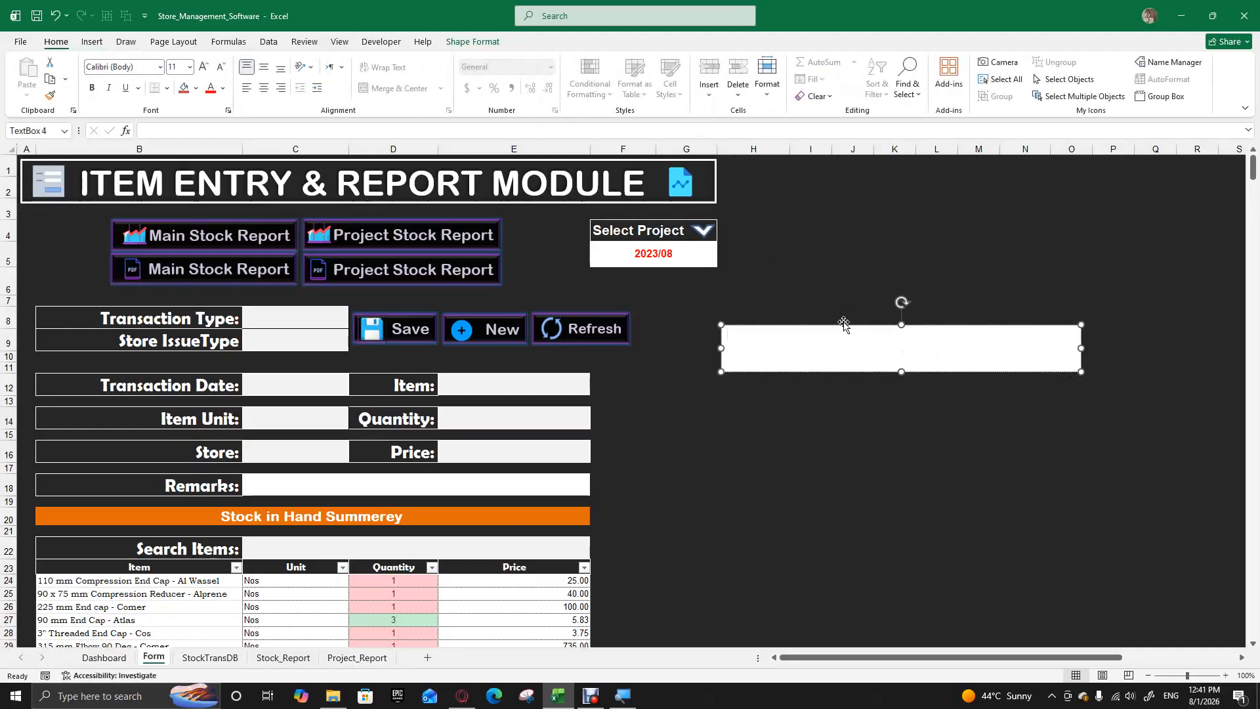
{"action": "left_click_drag", "start_coordinate": [840, 325], "coordinate": [825, 332]}
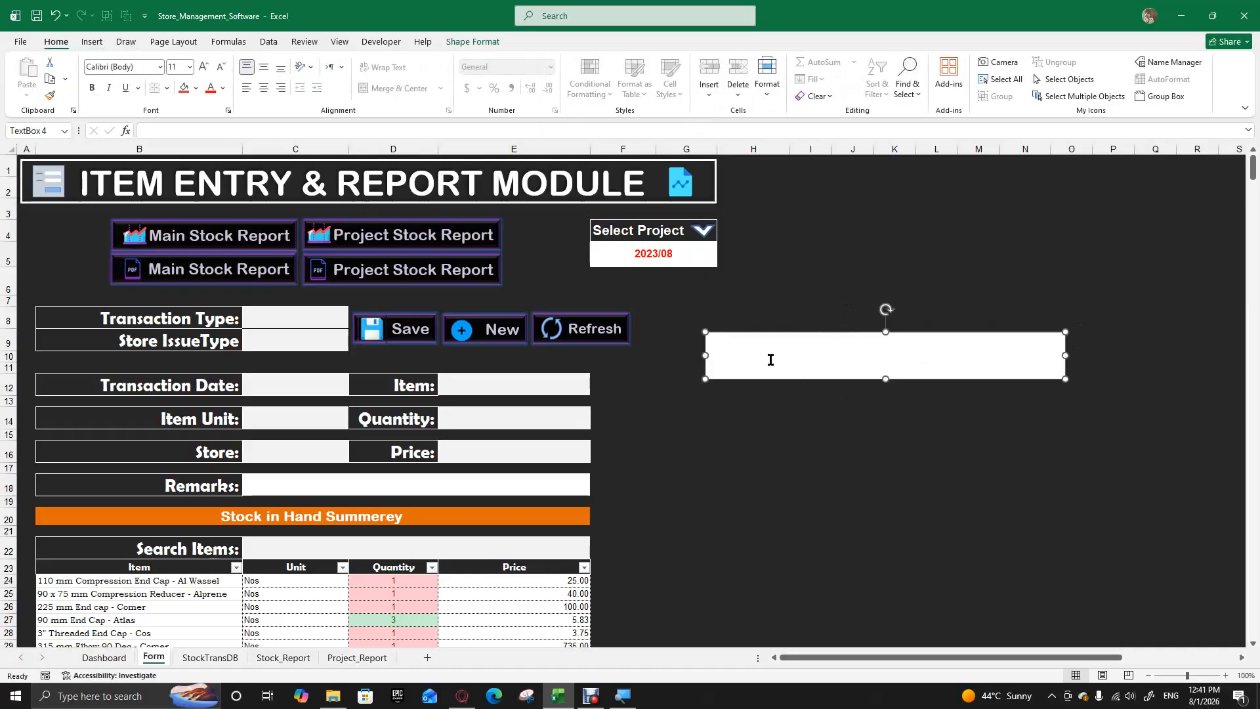
{"action": "type", "text": "SAMPLE TEXT"}
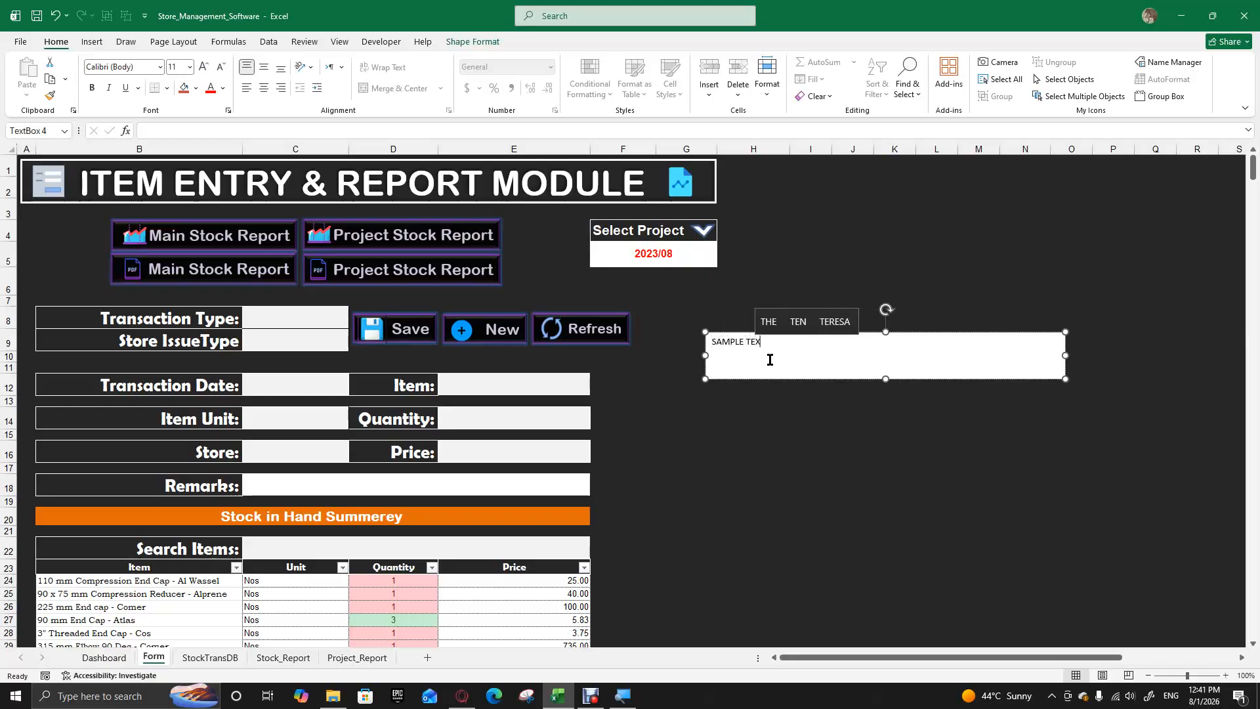
{"action": "left_click", "coordinate": [764, 389]}
{"action": "left_click", "coordinate": [798, 344]}
{"action": "left_click_drag", "start_coordinate": [799, 334], "coordinate": [771, 305]}
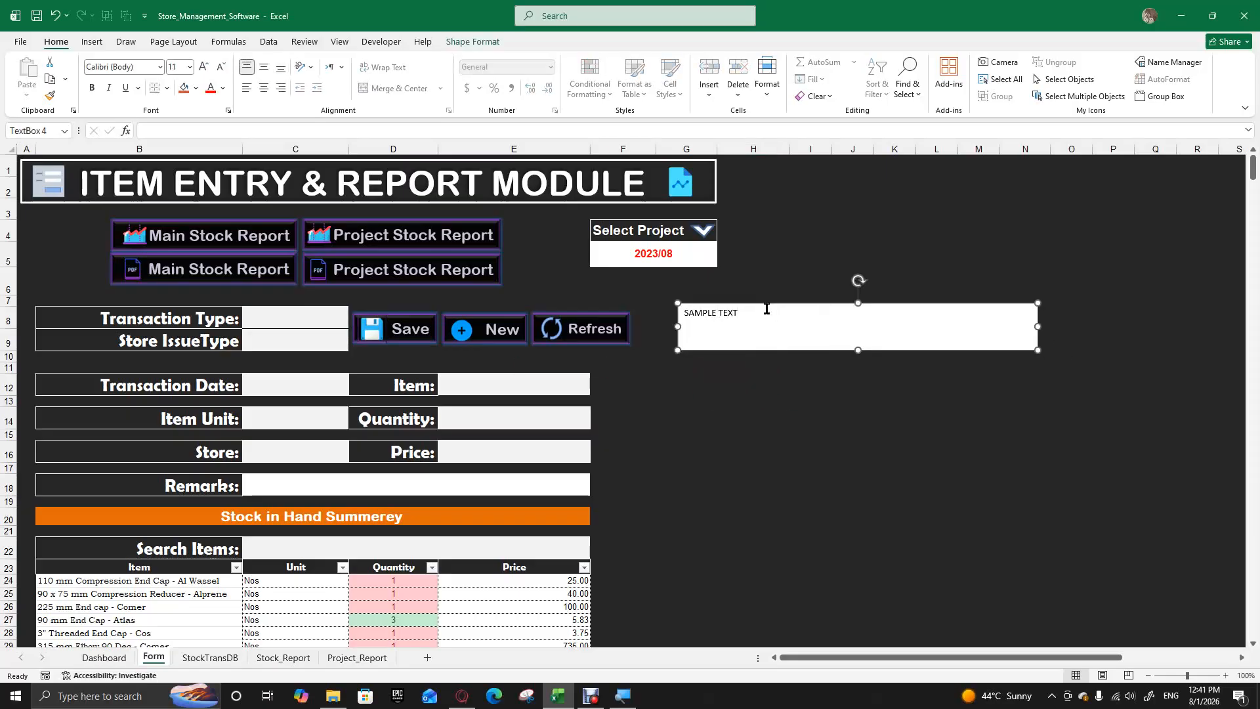
Remove the SAMPLE TEXT box's fill and set its font color to white.
{"action": "left_click", "coordinate": [464, 44]}
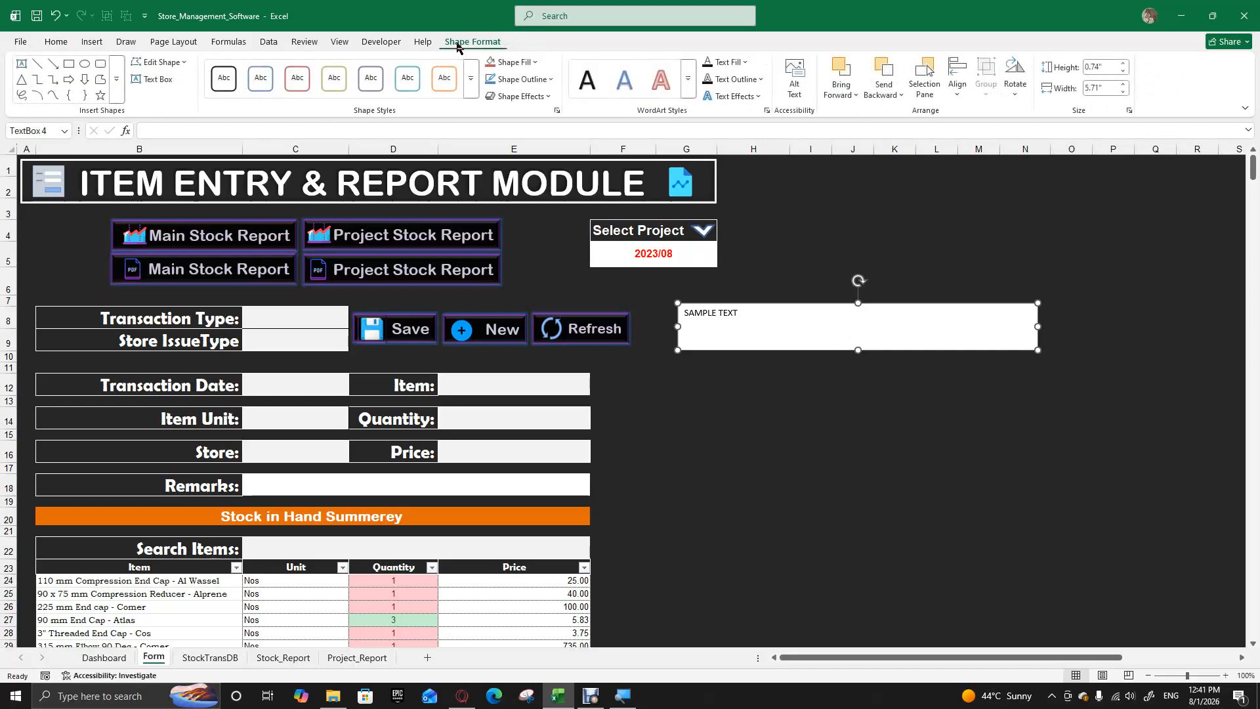
{"action": "left_click", "coordinate": [536, 63]}
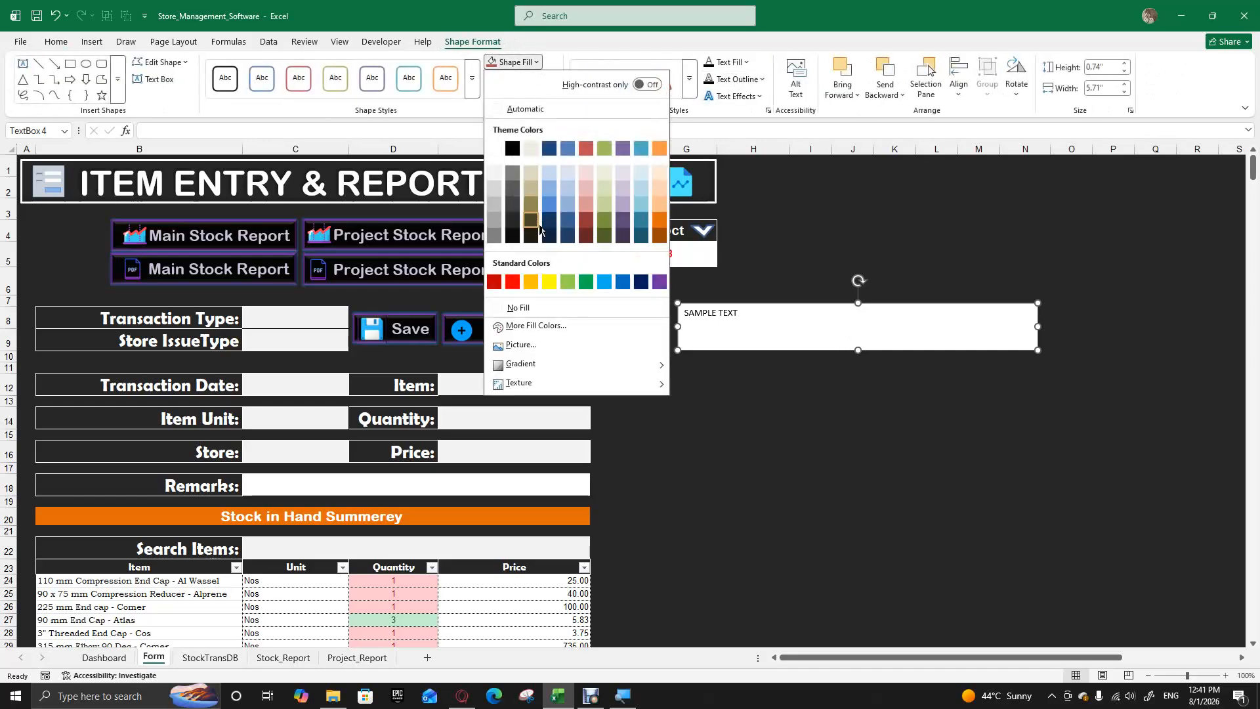
{"action": "left_click", "coordinate": [518, 307]}
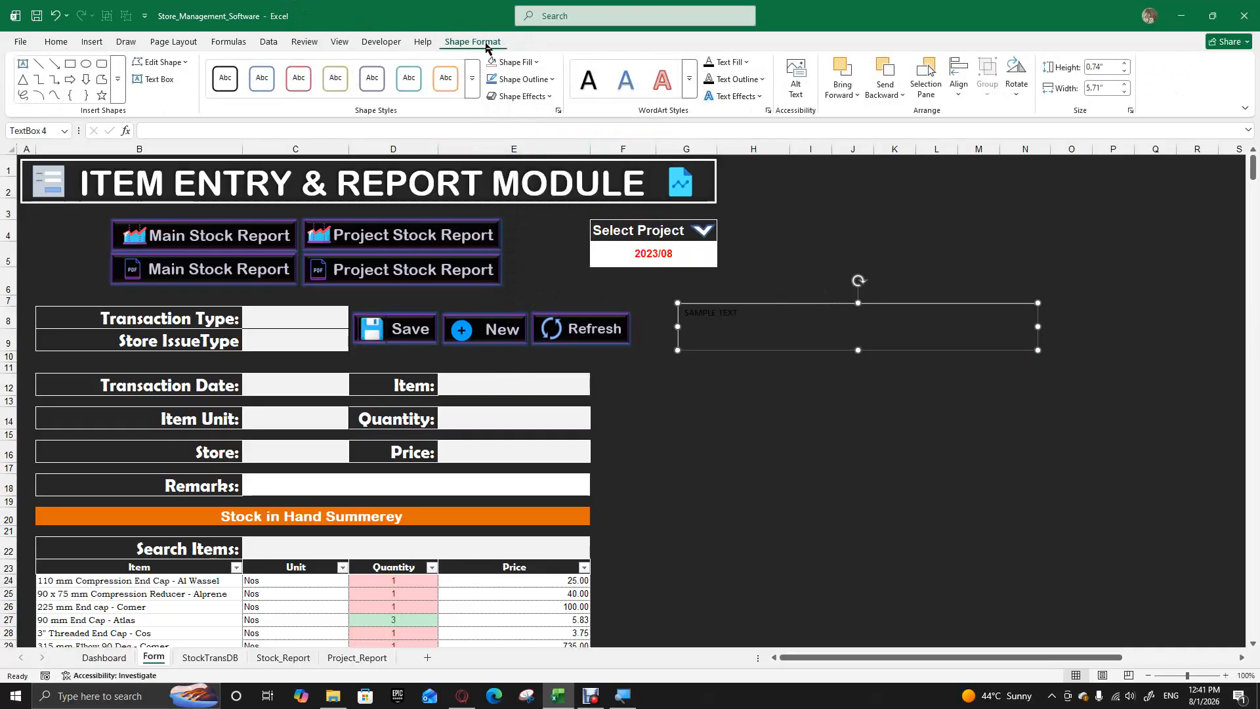
{"action": "left_click", "coordinate": [56, 41]}
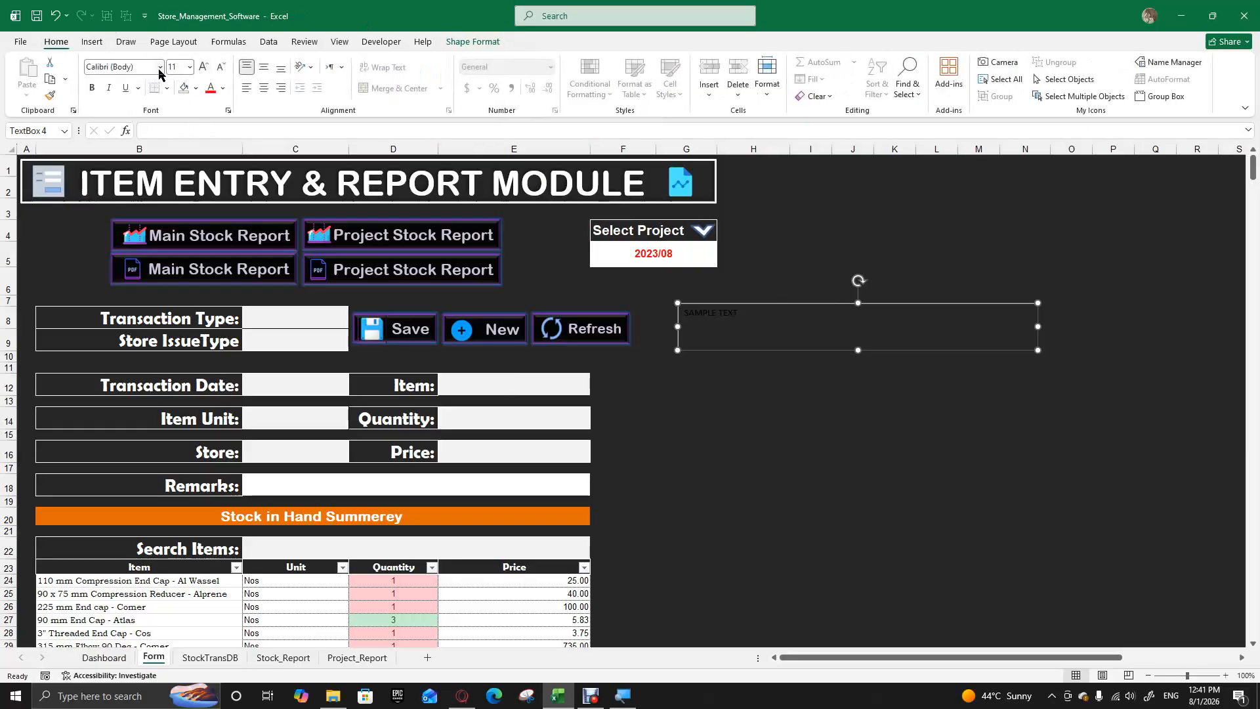
{"action": "left_click", "coordinate": [223, 89]}
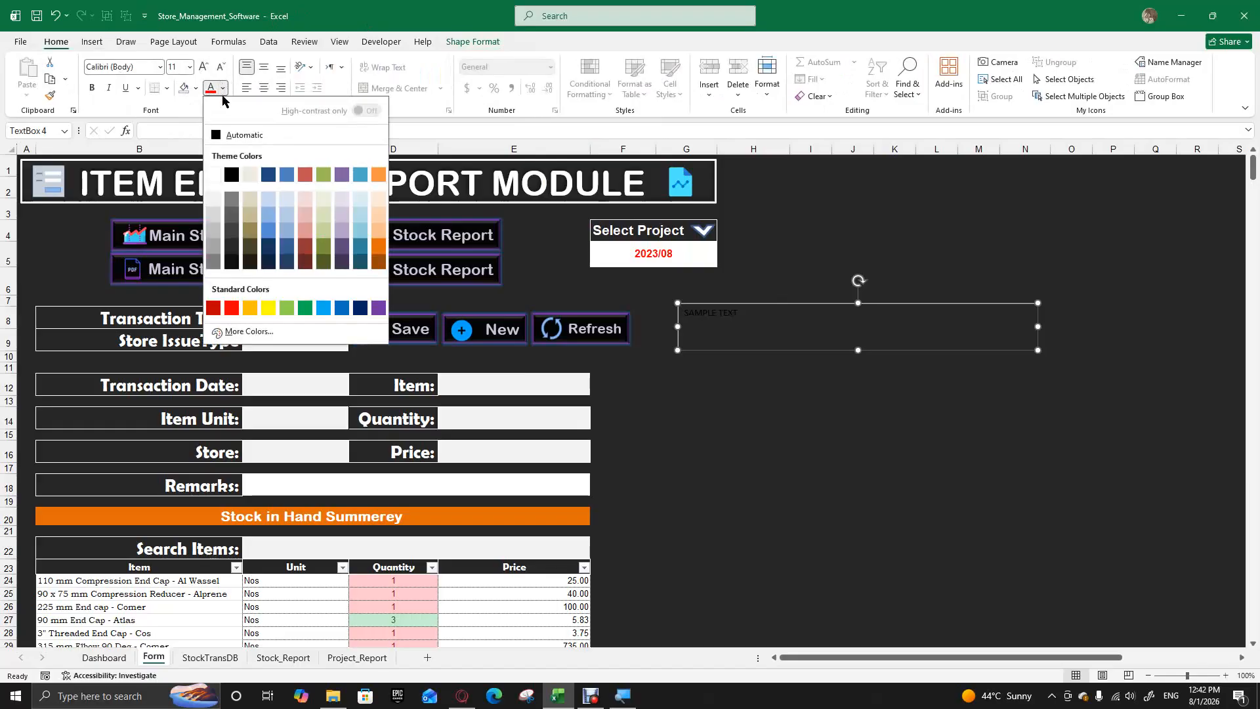
{"action": "left_click", "coordinate": [213, 174]}
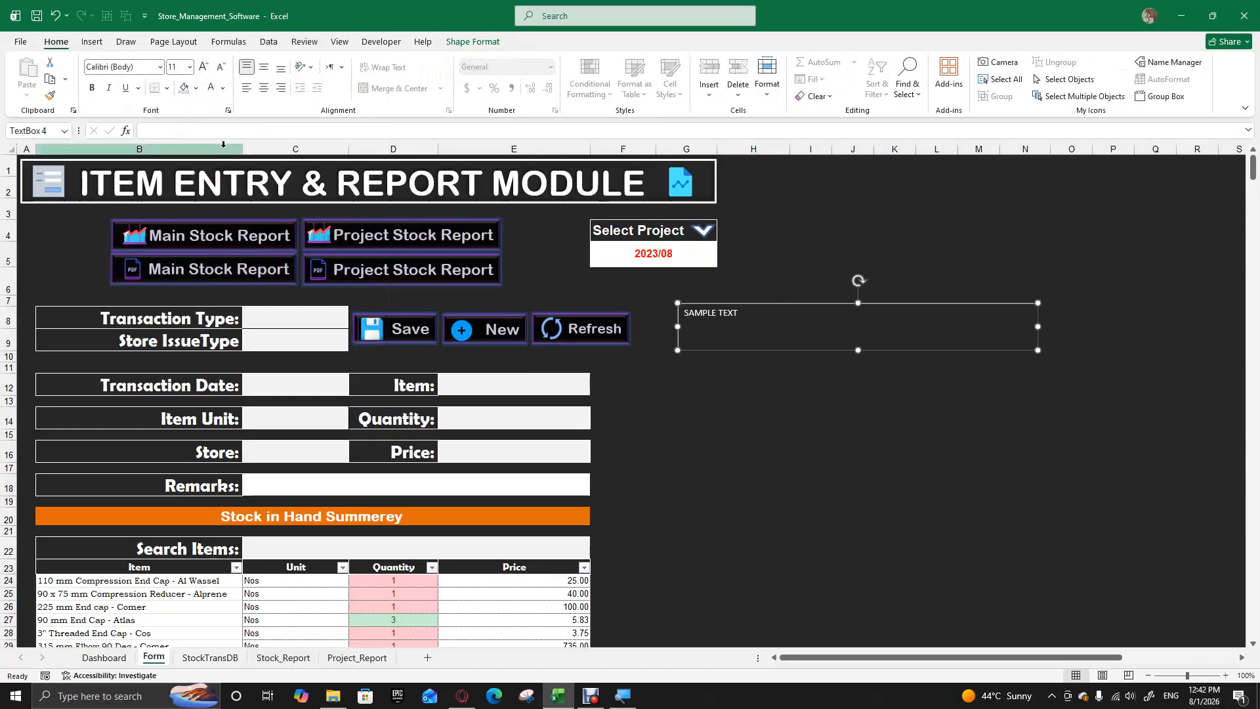
Set the SAMPLE TEXT box's font to Arial at size 24.
{"action": "left_click", "coordinate": [189, 67]}
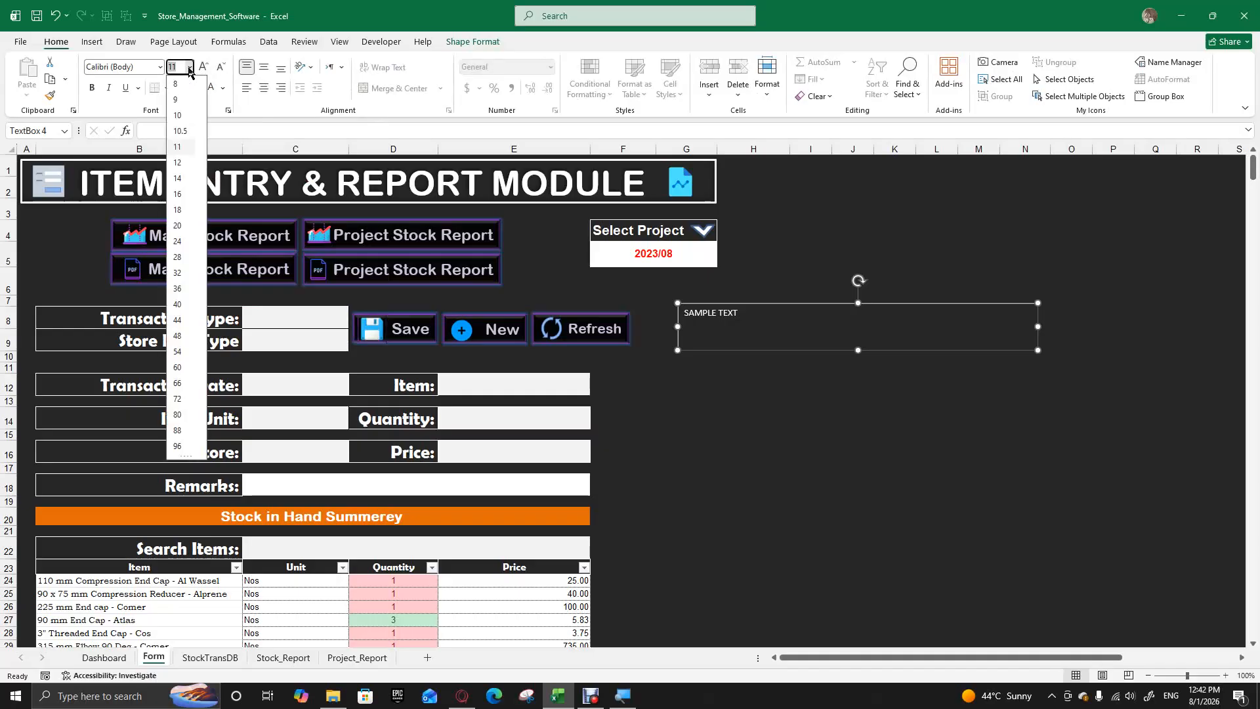
{"action": "left_click", "coordinate": [178, 242]}
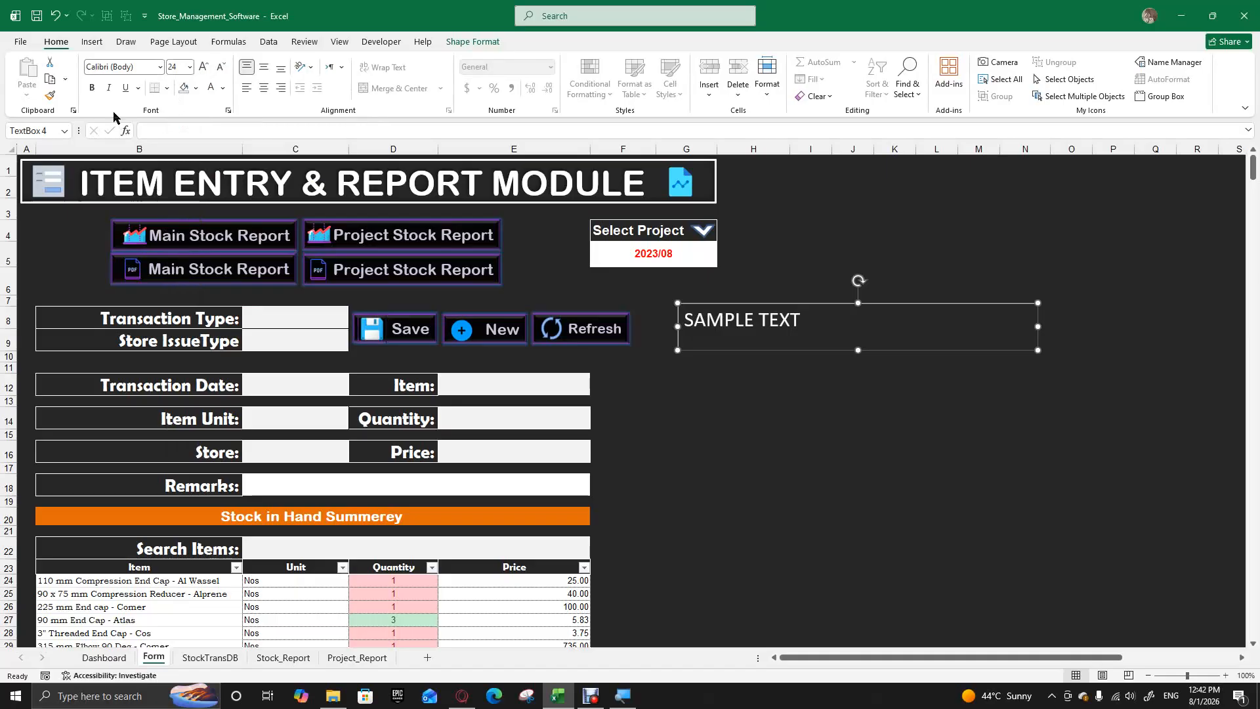
{"action": "left_click", "coordinate": [158, 67]}
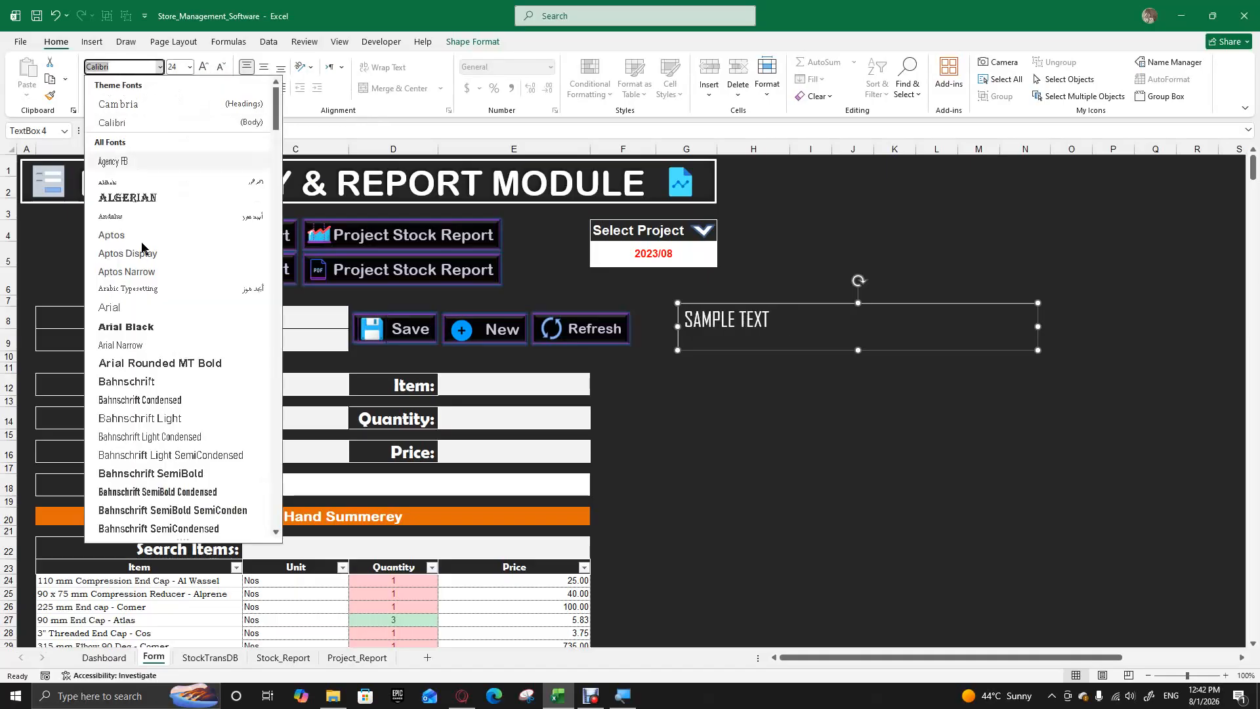
{"action": "left_click", "coordinate": [123, 309]}
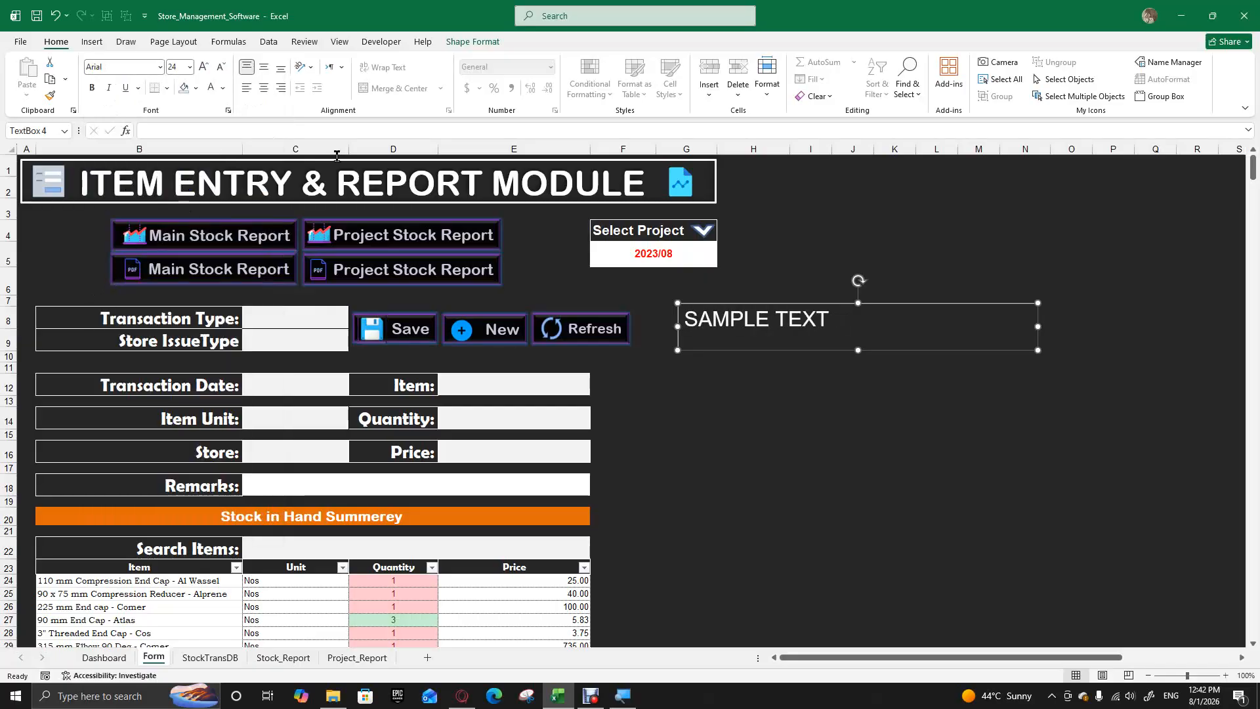
Center SAMPLE TEXT horizontally and vertically within its text box.
{"action": "left_click", "coordinate": [264, 88]}
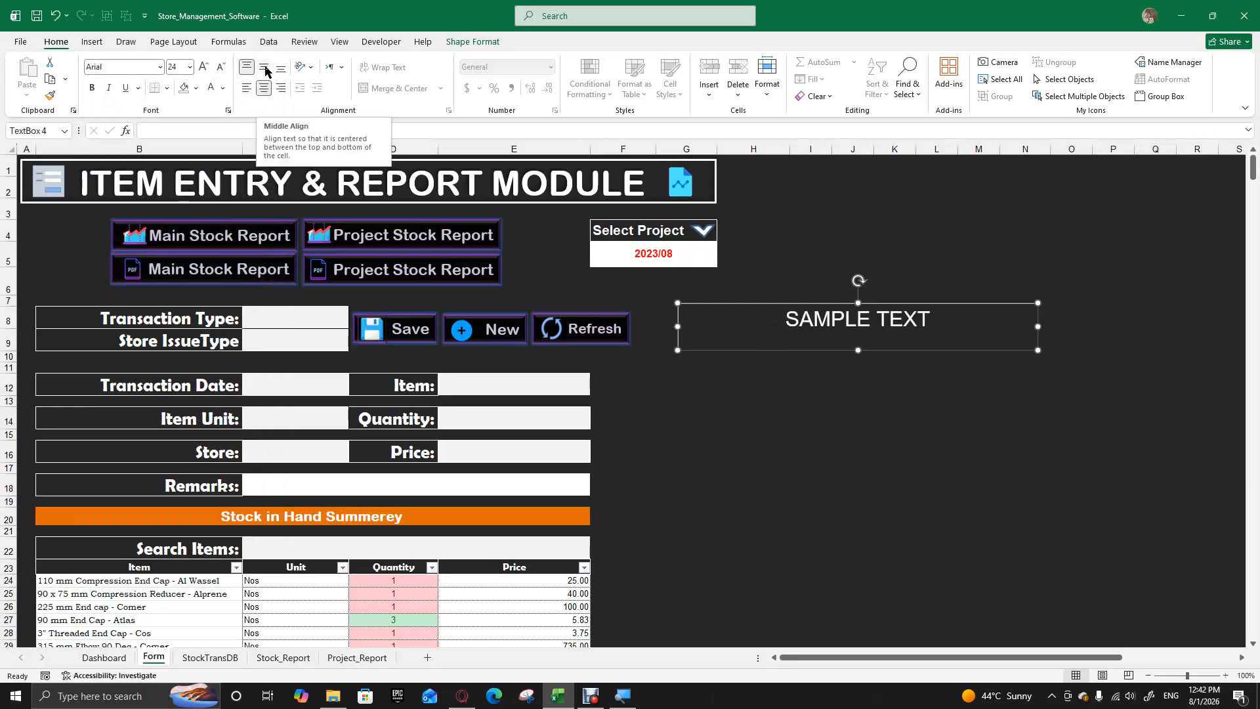
{"action": "left_click", "coordinate": [265, 68]}
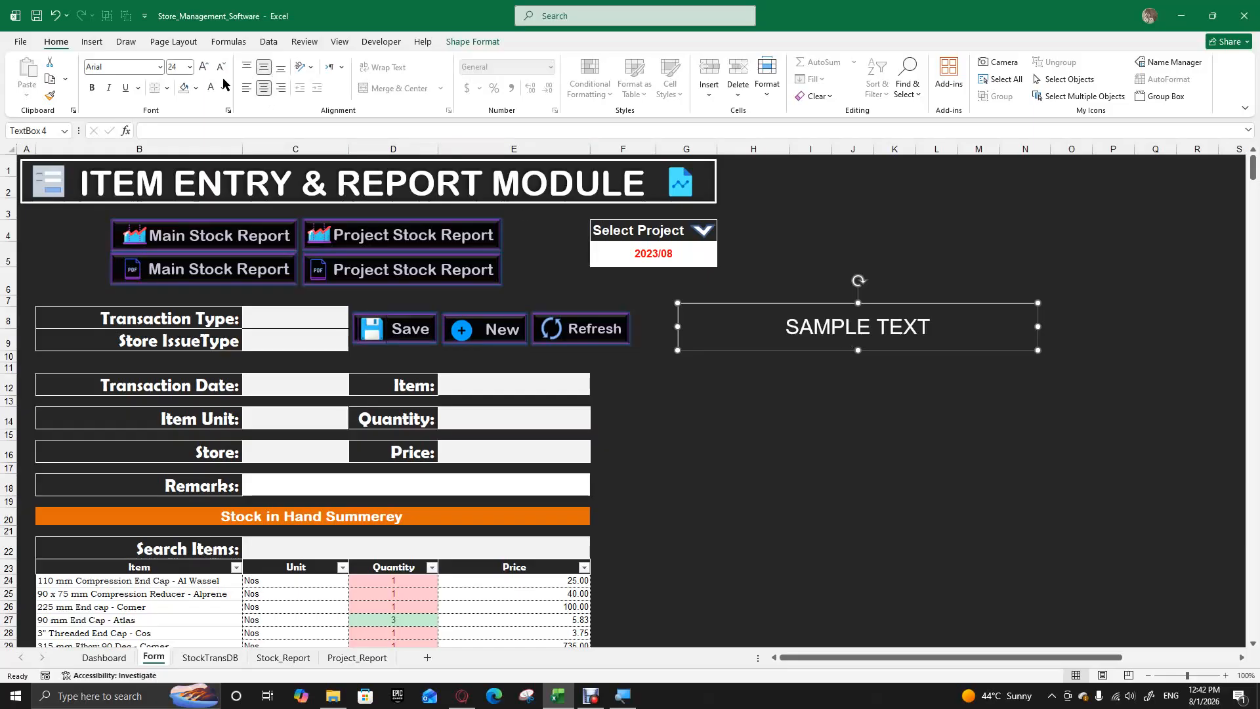
{"action": "left_click", "coordinate": [810, 450]}
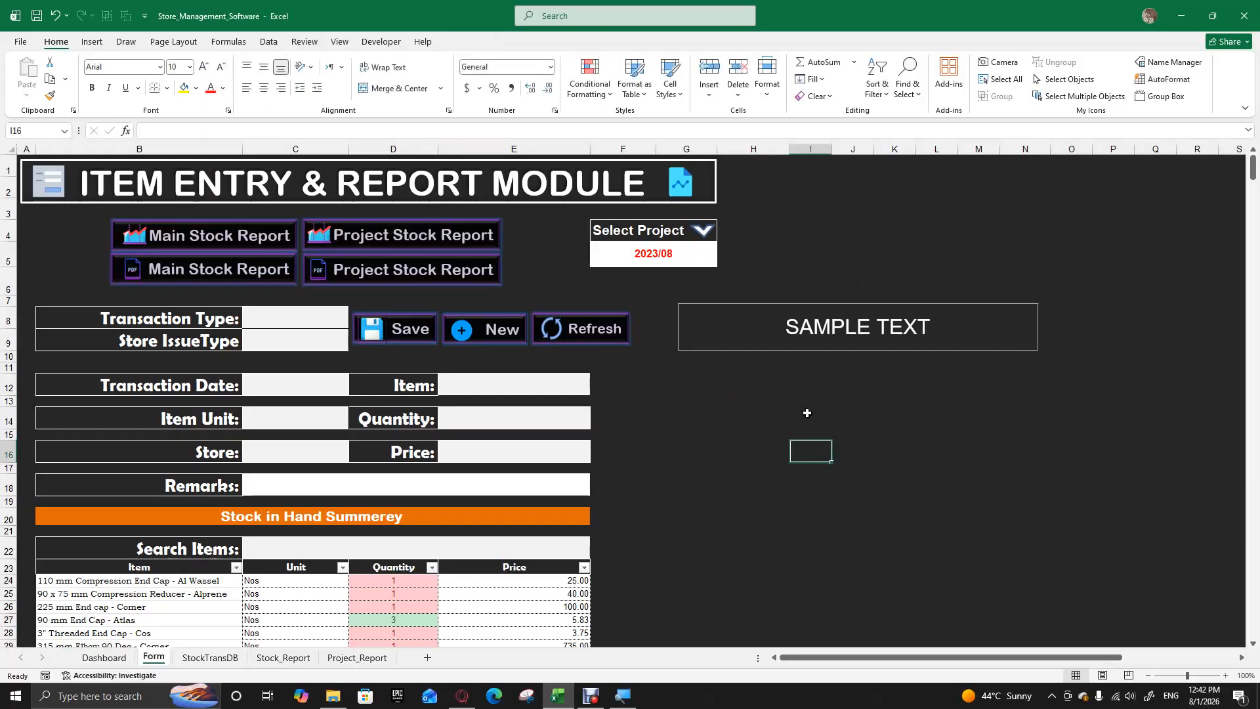
Move the SAMPLE TEXT box level with the title banner and remove its outline.
{"action": "left_click", "coordinate": [788, 349]}
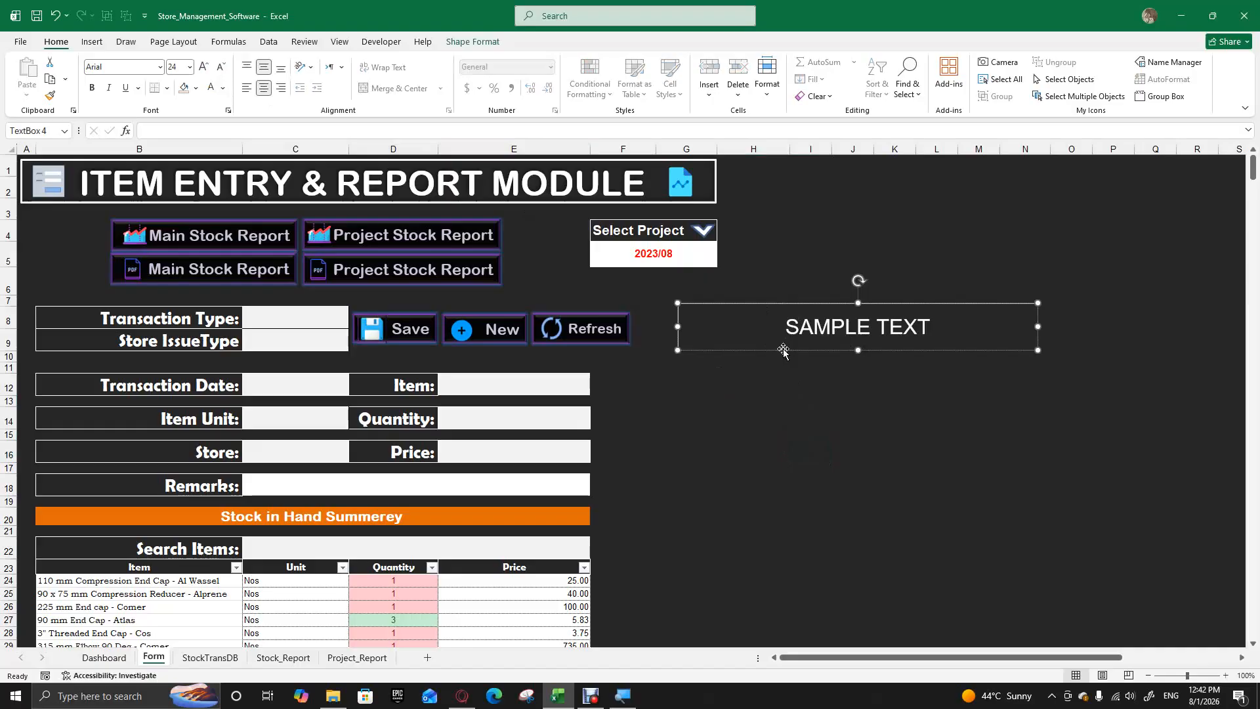
{"action": "left_click_drag", "start_coordinate": [783, 347], "coordinate": [838, 202]}
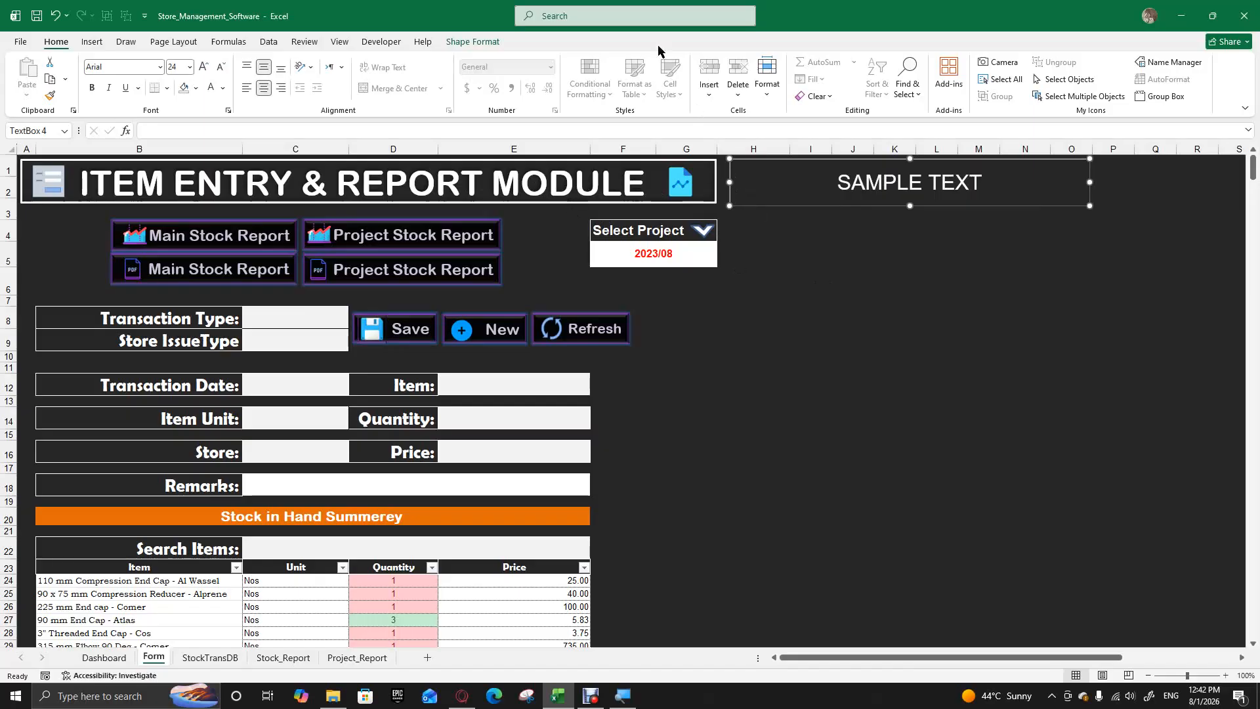
{"action": "left_click", "coordinate": [463, 45]}
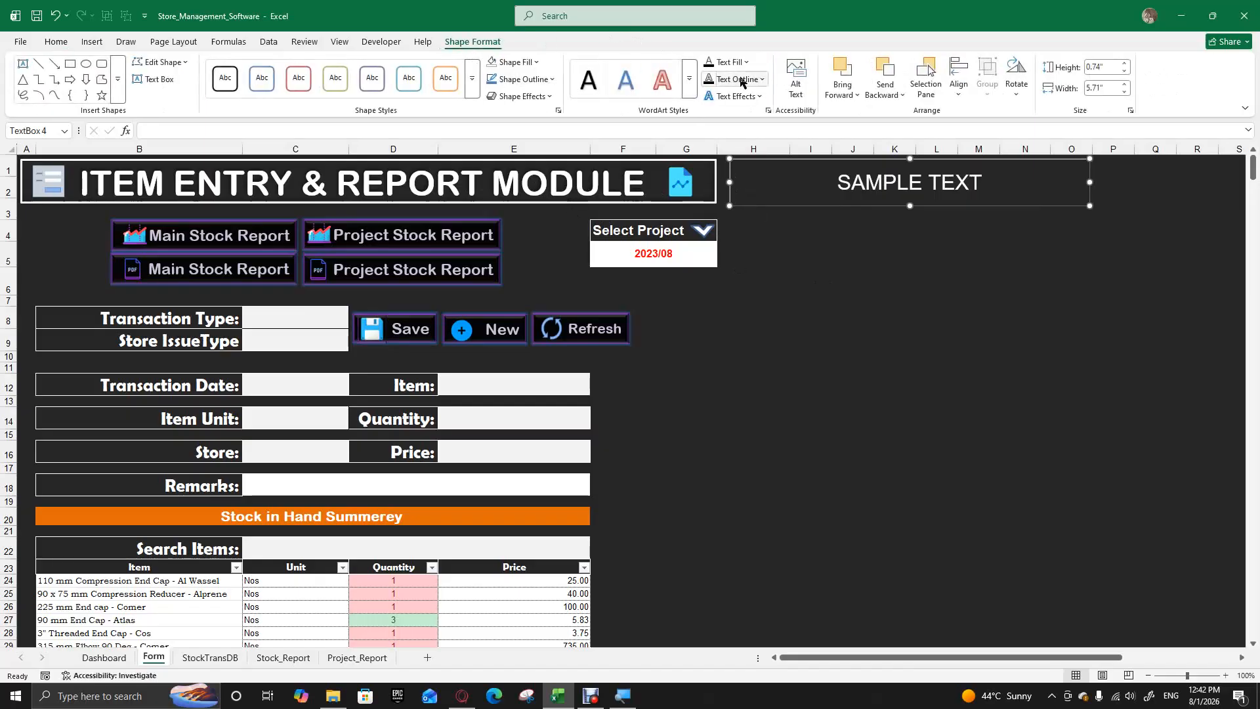
{"action": "left_click", "coordinate": [525, 79]}
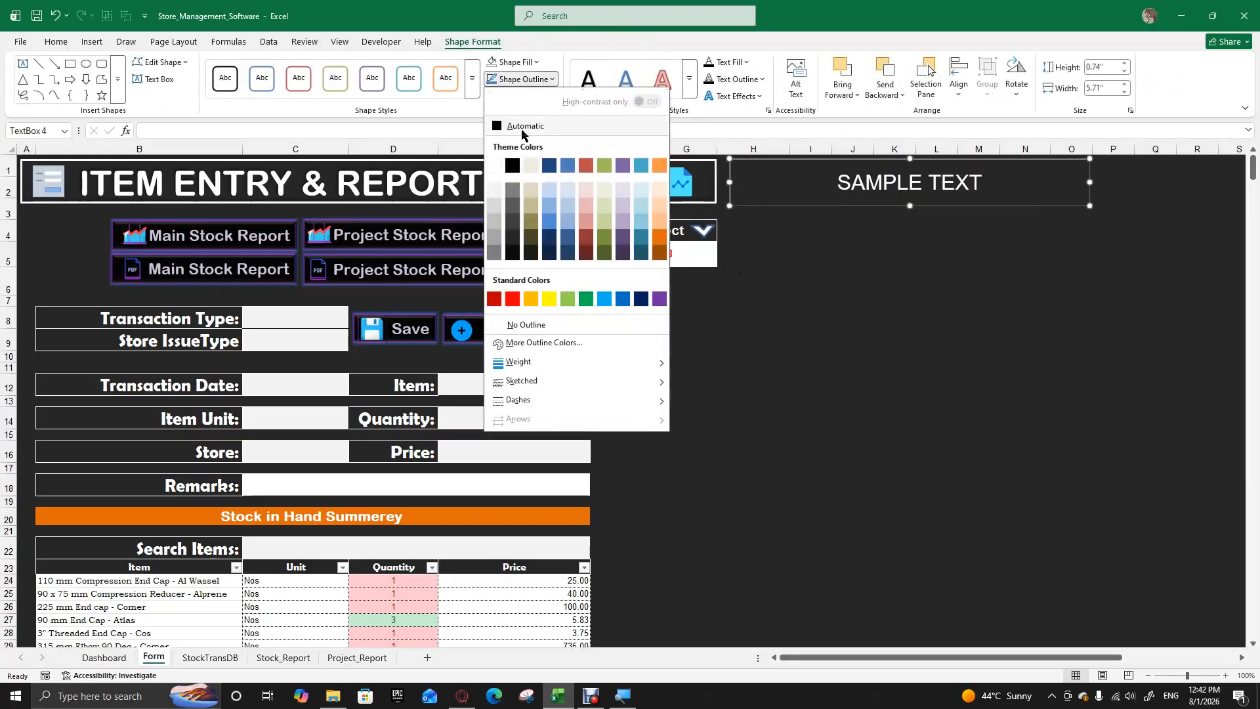
{"action": "left_click", "coordinate": [592, 328]}
{"action": "left_click", "coordinate": [813, 302]}
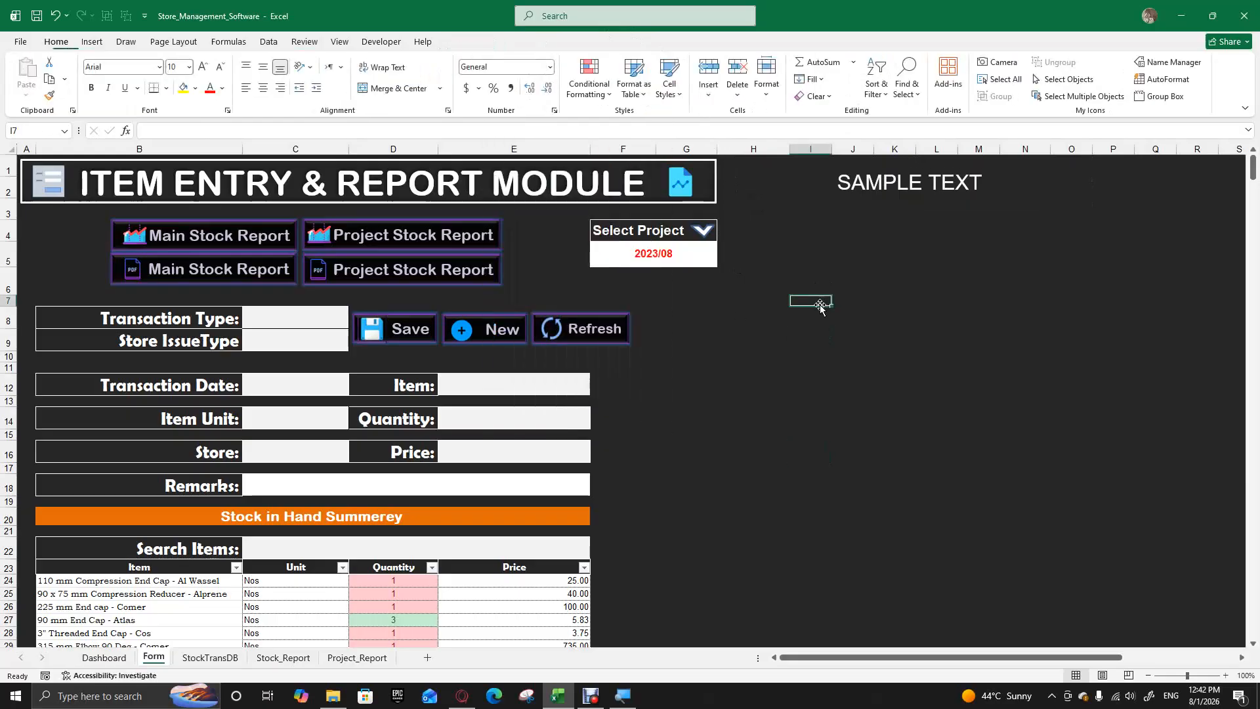
Try the SAMPLE TEXT box over the stock report buttons and move it back to the empty area beside the form.
{"action": "left_click", "coordinate": [870, 207]}
{"action": "left_click_drag", "start_coordinate": [870, 208], "coordinate": [320, 235]}
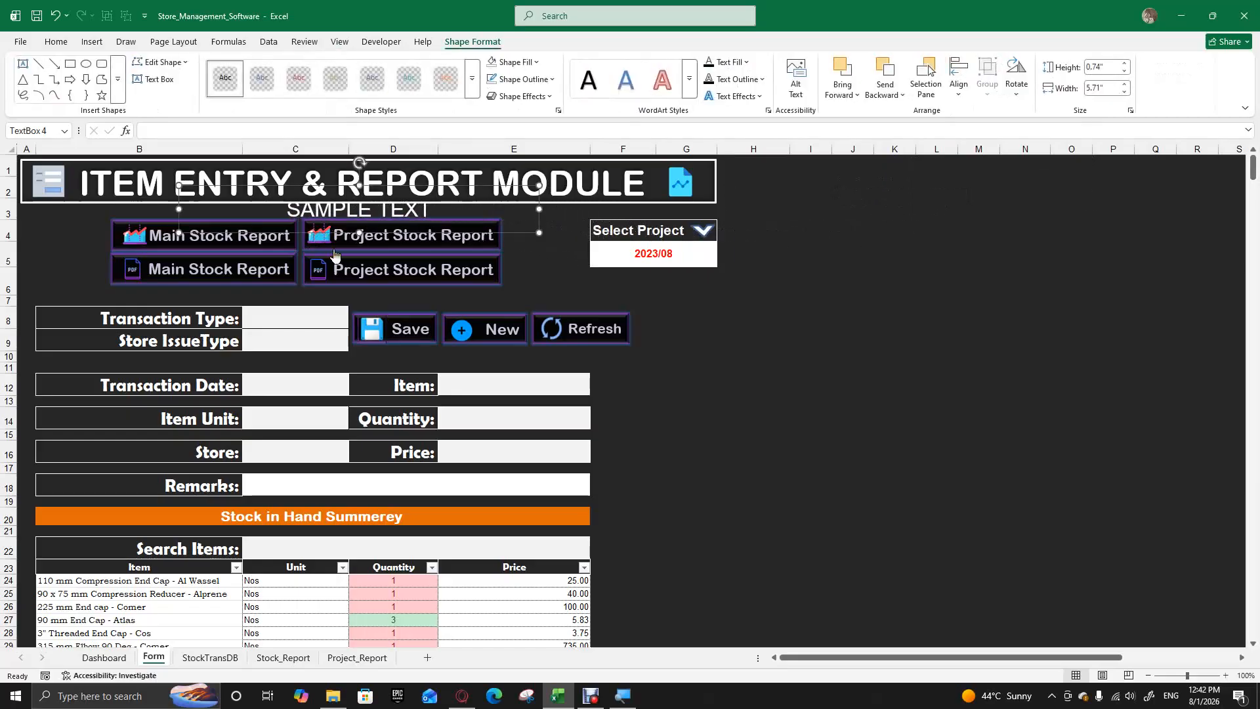
{"action": "left_click_drag", "start_coordinate": [518, 231], "coordinate": [1028, 296]}
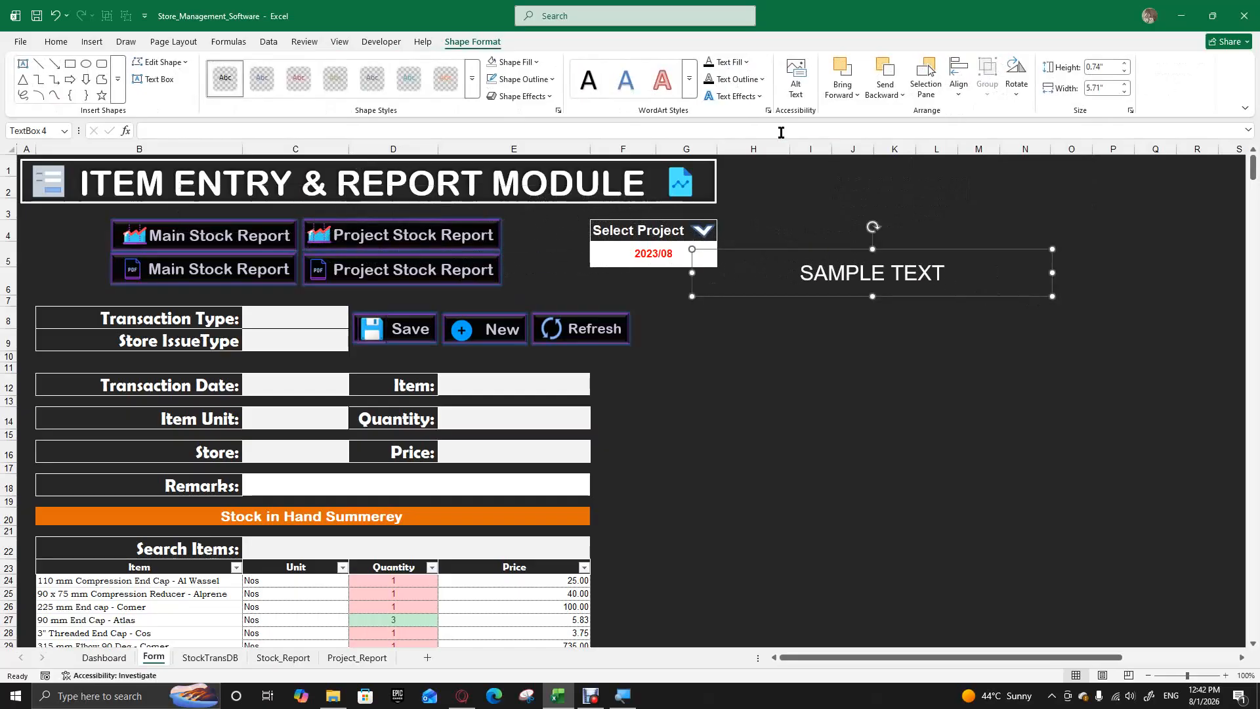
Move the SAMPLE TEXT box clear of the Select Project cell and give it a white 1½ pt outline.
{"action": "left_click_drag", "start_coordinate": [740, 296], "coordinate": [824, 299]}
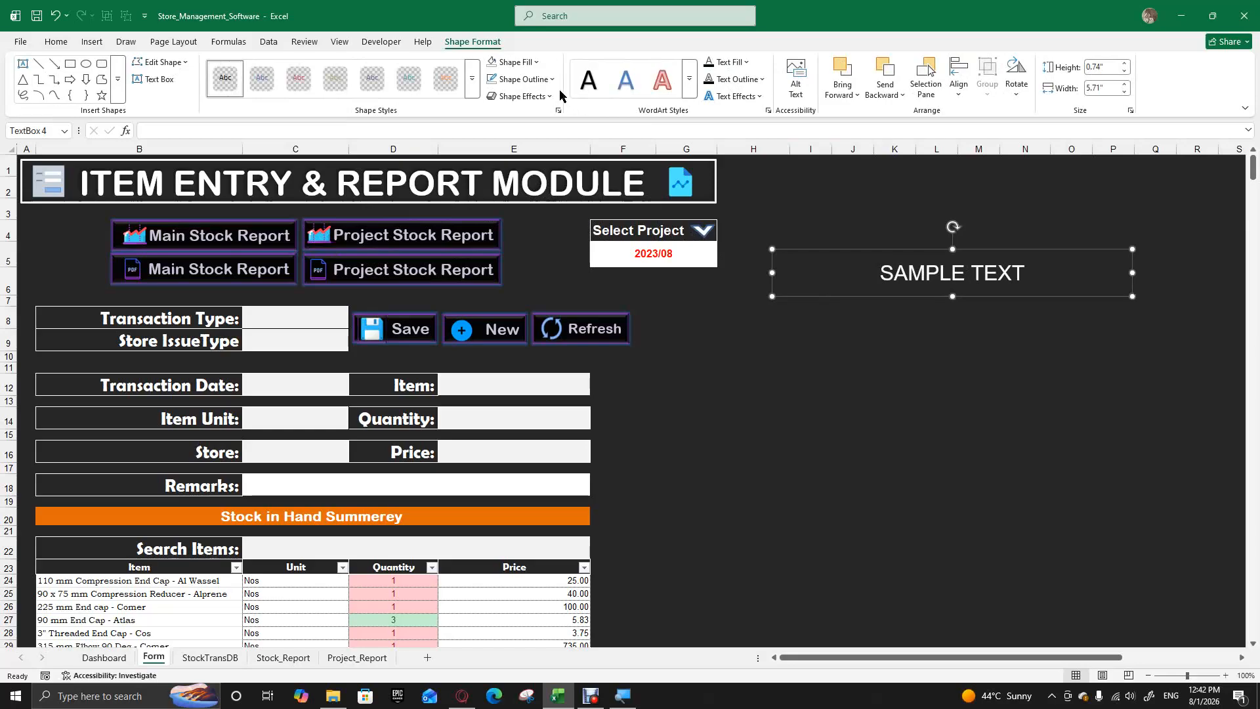
{"action": "left_click", "coordinate": [520, 79]}
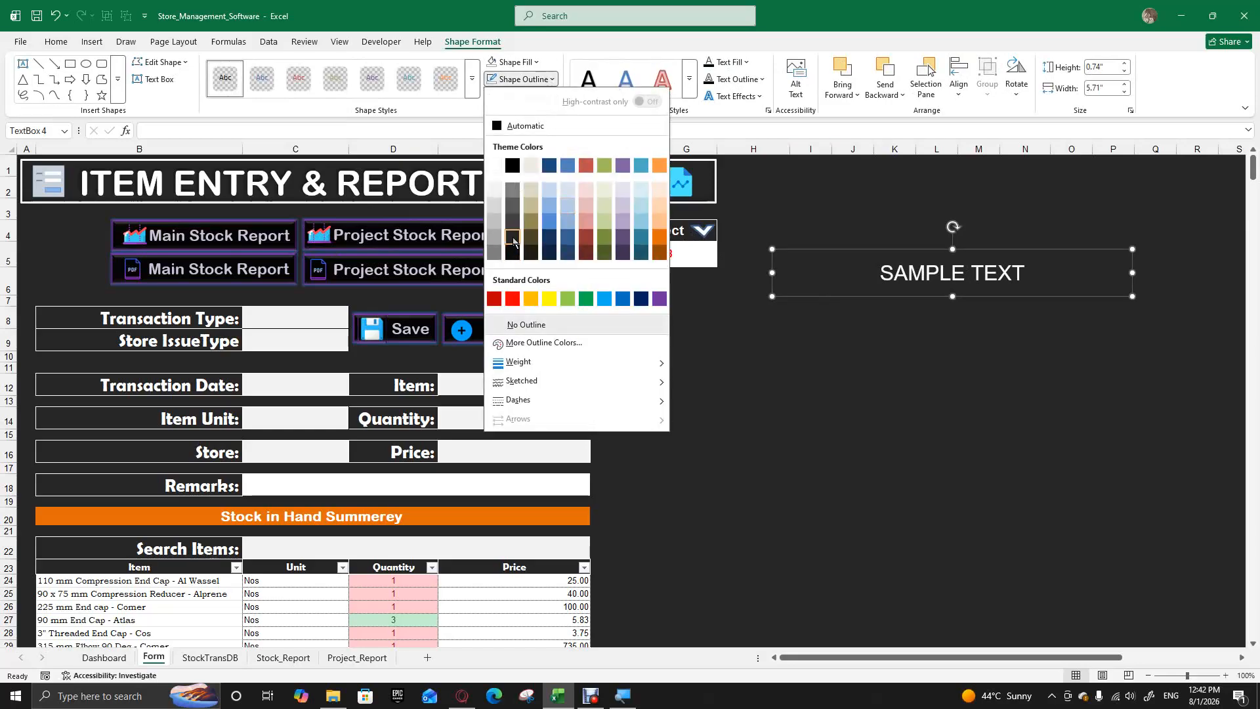
{"action": "left_click", "coordinate": [497, 169]}
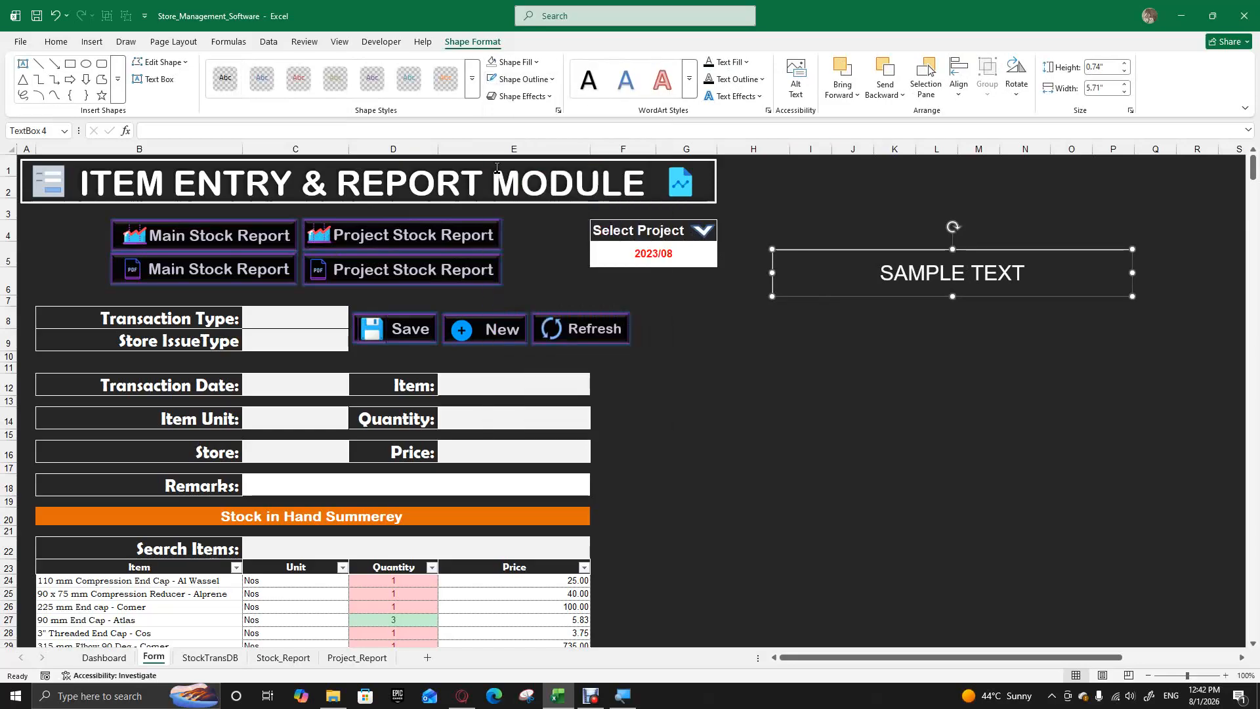
{"action": "left_click", "coordinate": [554, 80]}
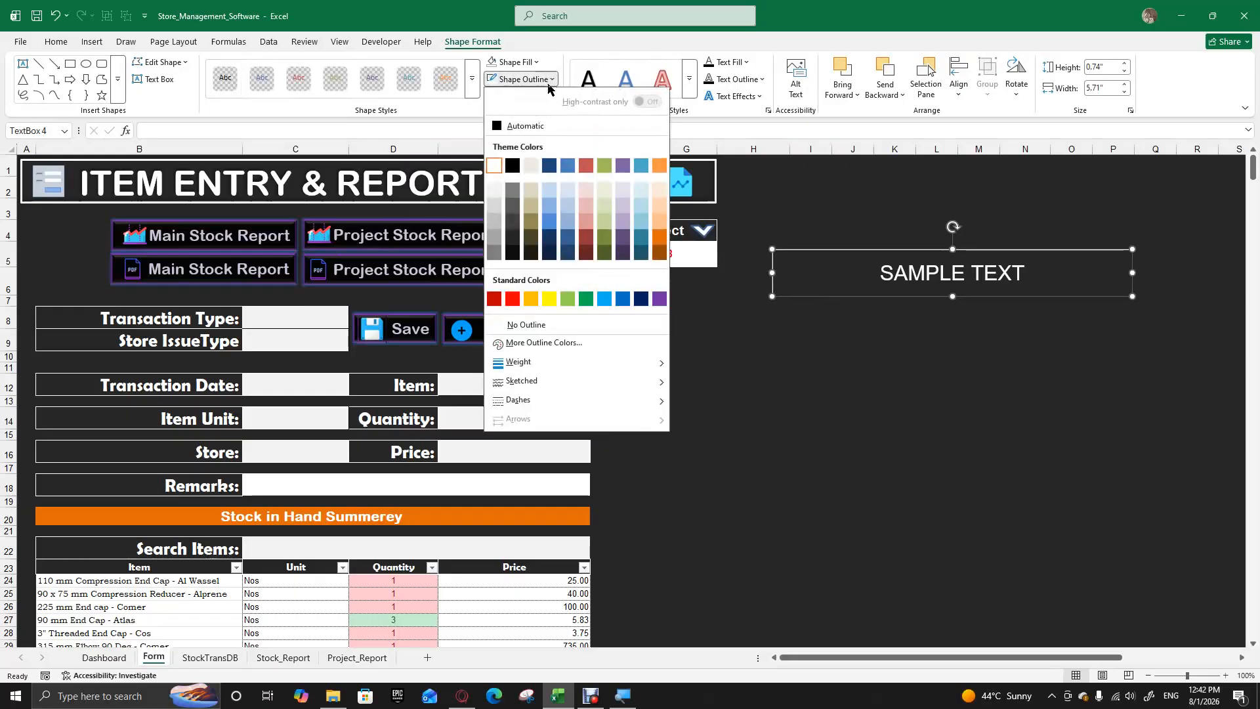
{"action": "mouse_move", "coordinate": [539, 368]}
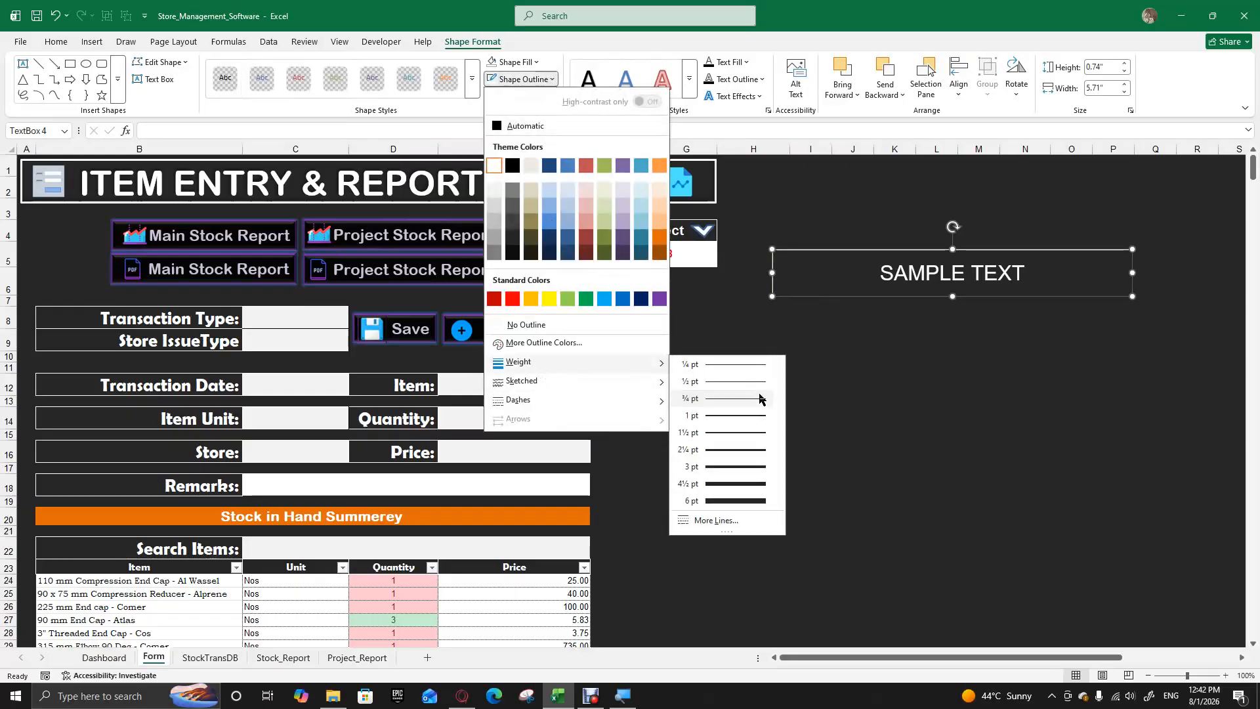
{"action": "left_click", "coordinate": [746, 433]}
{"action": "left_click", "coordinate": [808, 368]}
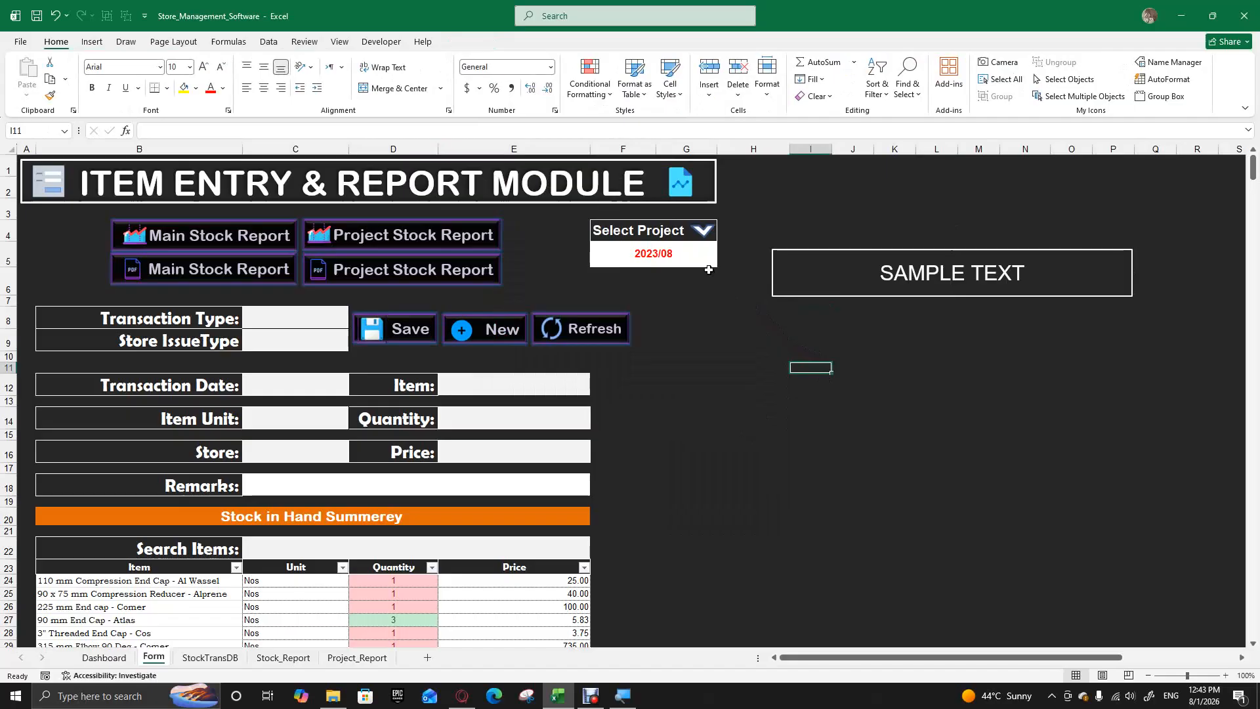
Examine the report icon and its grouping in the ITEM ENTRY & REPORT MODULE title banner.
{"action": "left_click", "coordinate": [681, 189]}
{"action": "right_click", "coordinate": [681, 191]}
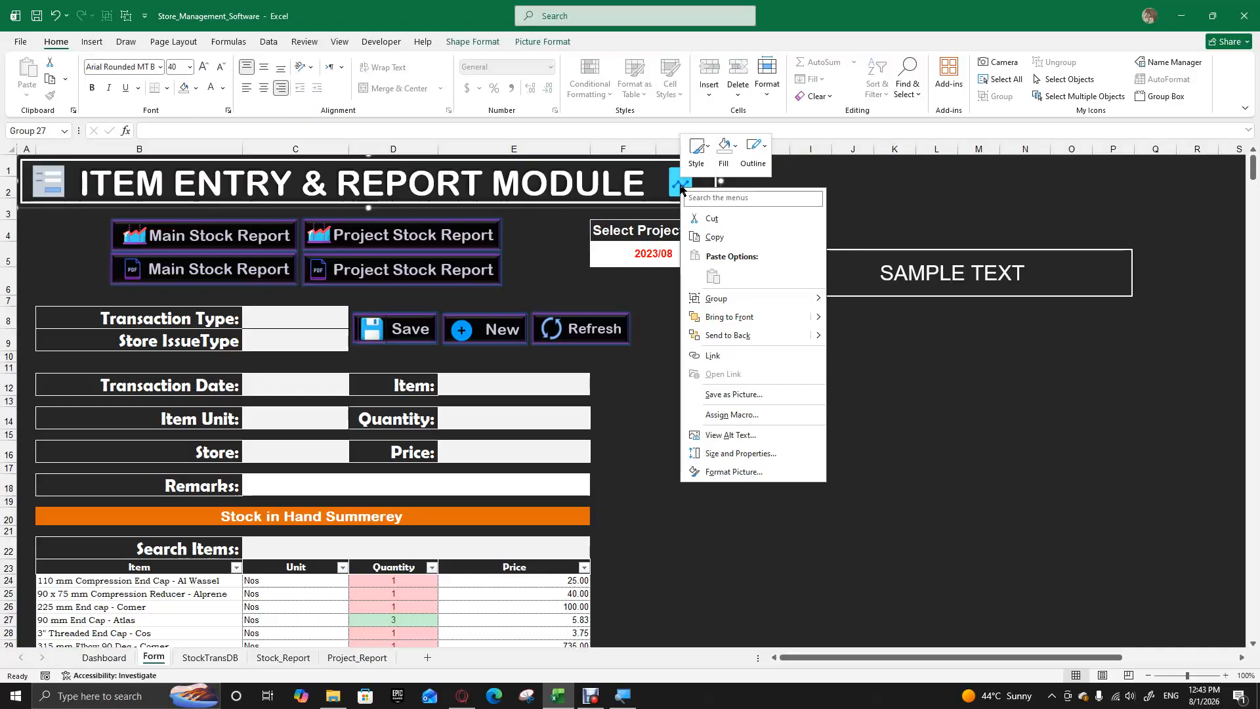
{"action": "right_click", "coordinate": [681, 188]}
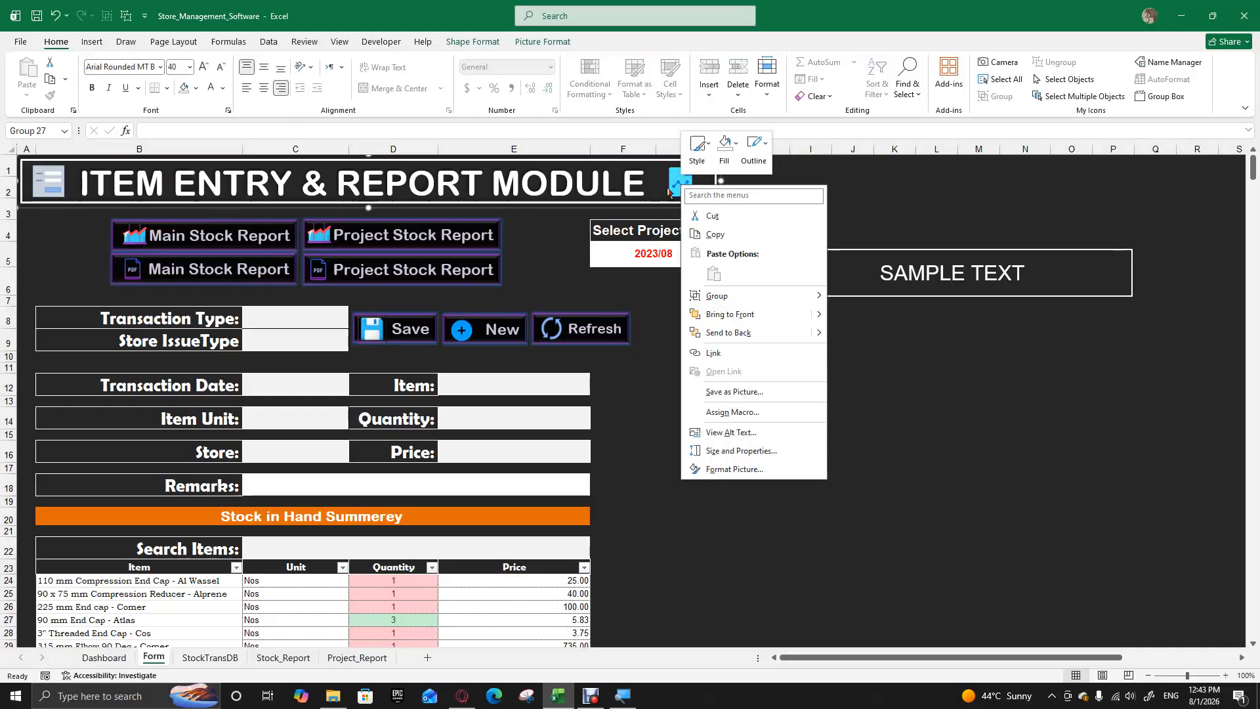
{"action": "key", "text": "Escape"}
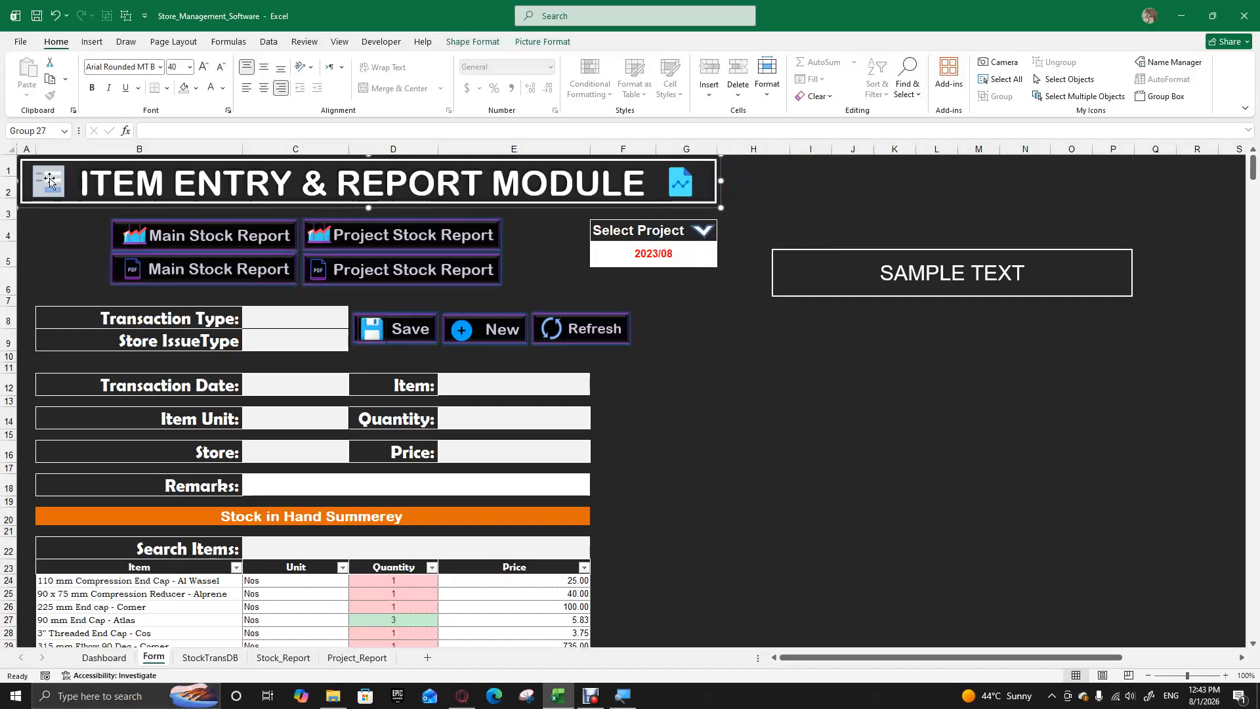
Delete the SAMPLE TEXT box from the Form sheet.
{"action": "left_click", "coordinate": [855, 248]}
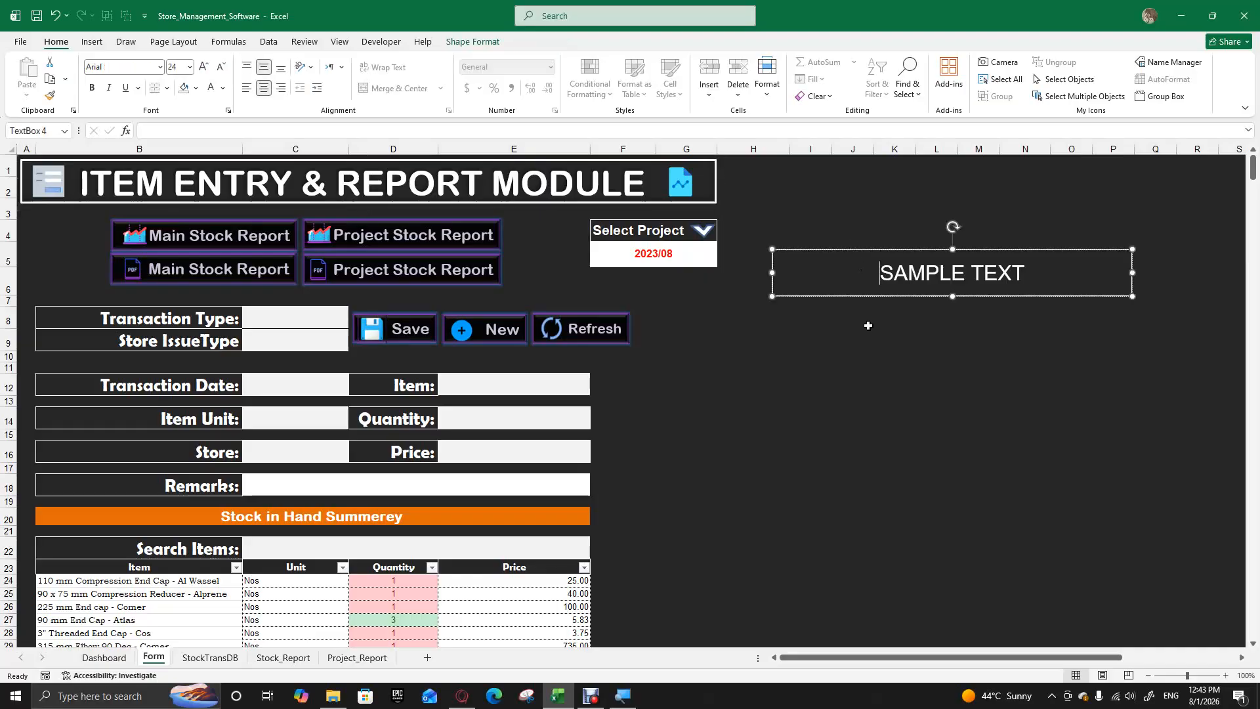
{"action": "left_click", "coordinate": [849, 315]}
{"action": "left_click", "coordinate": [882, 295]}
{"action": "left_click_drag", "start_coordinate": [865, 250], "coordinate": [883, 291]}
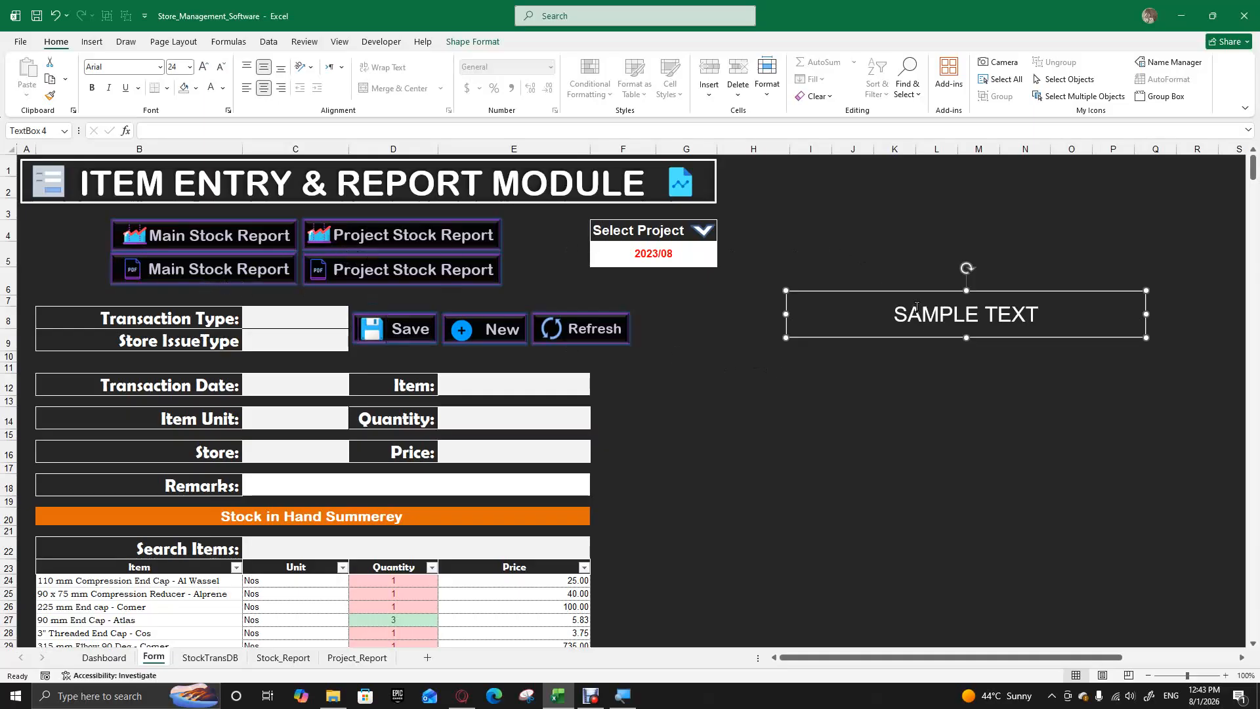
{"action": "left_click_drag", "start_coordinate": [895, 315], "coordinate": [1093, 314]}
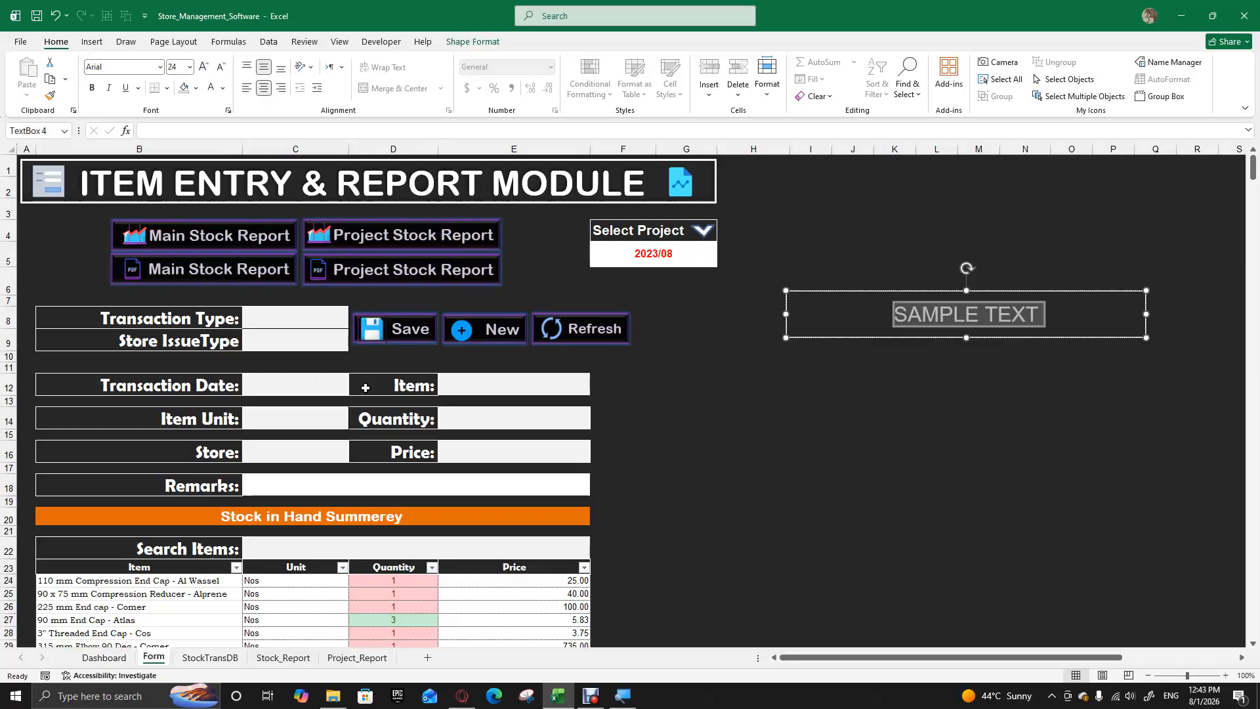
{"action": "left_click_drag", "start_coordinate": [937, 341], "coordinate": [959, 313]}
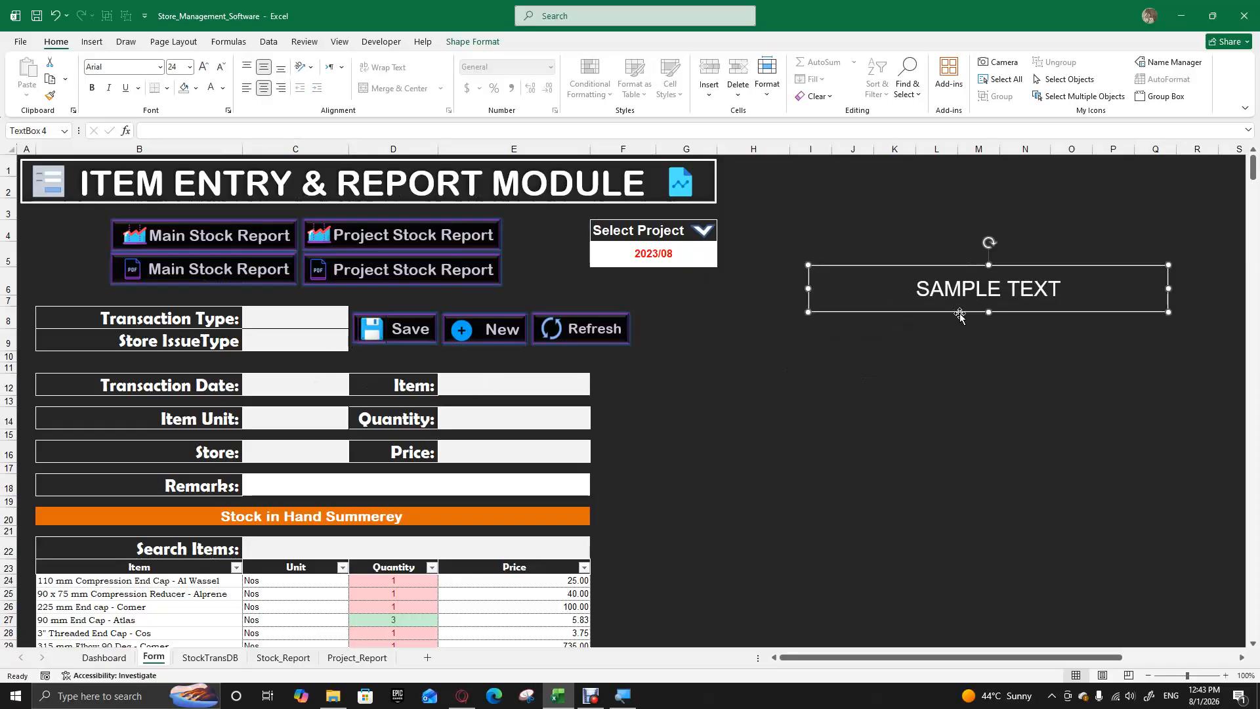
{"action": "key", "text": "Delete"}
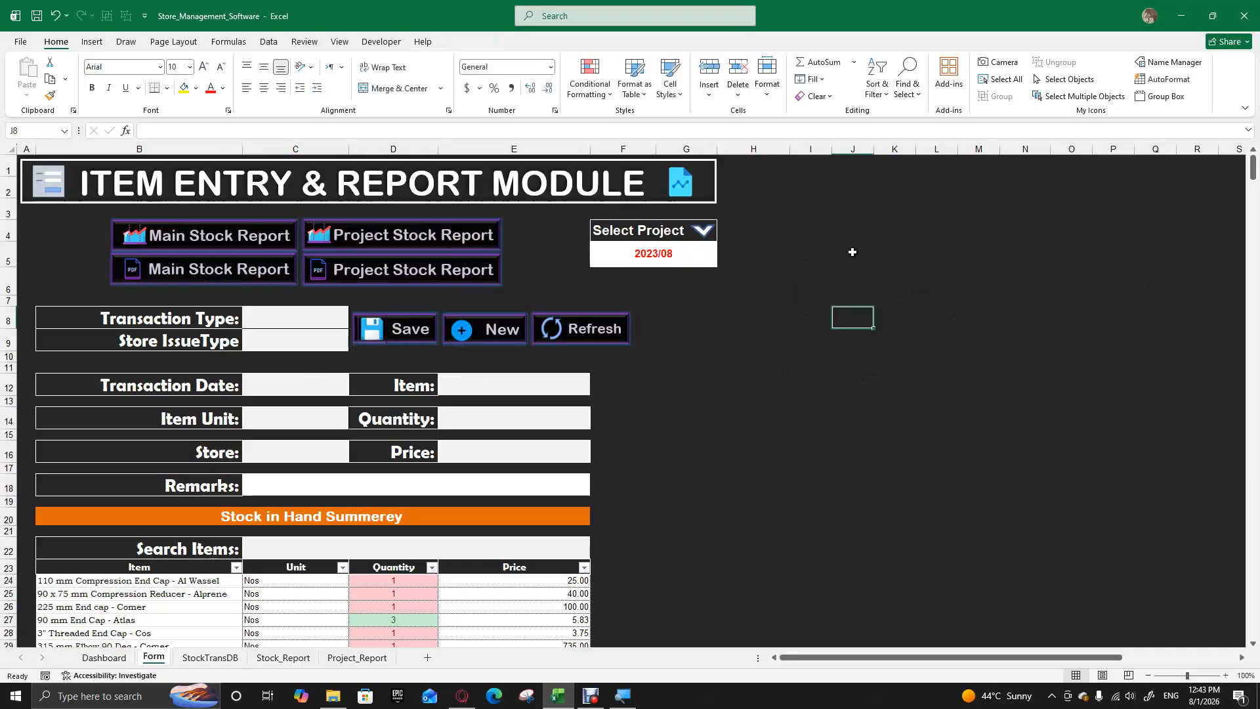
Examine the four Main and Project Stock Report buttons one after another as editable shapes.
{"action": "right_click", "coordinate": [216, 231]}
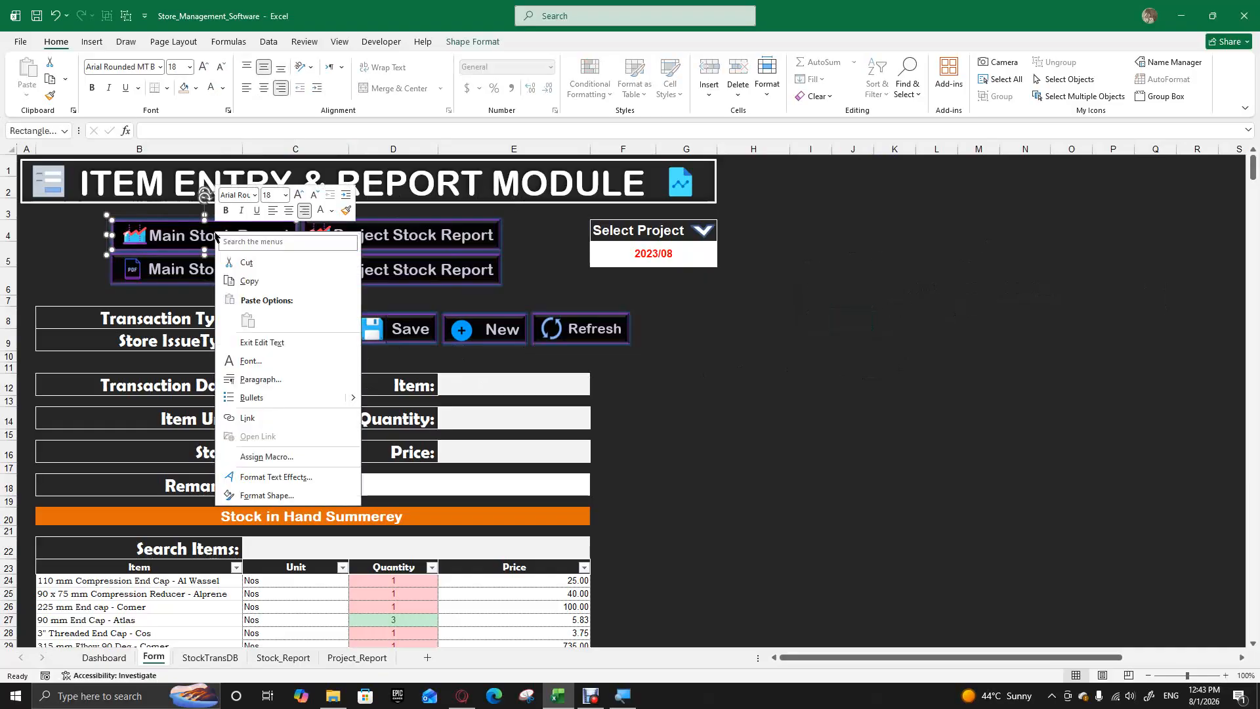
{"action": "right_click", "coordinate": [452, 235]}
{"action": "right_click", "coordinate": [252, 270]}
{"action": "right_click", "coordinate": [442, 266]}
{"action": "right_click", "coordinate": [443, 266]}
{"action": "key", "text": "Escape"}
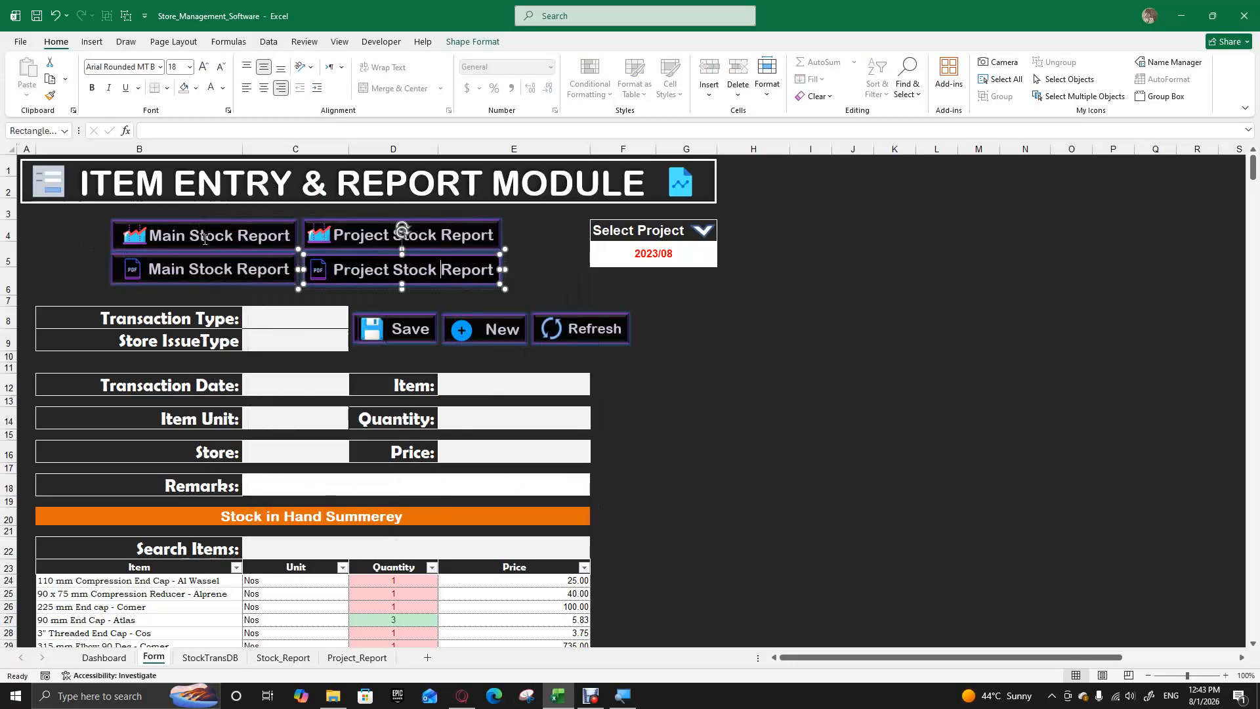
Choose 2023/08 from the list in the cell below Select Project.
{"action": "left_click", "coordinate": [619, 228]}
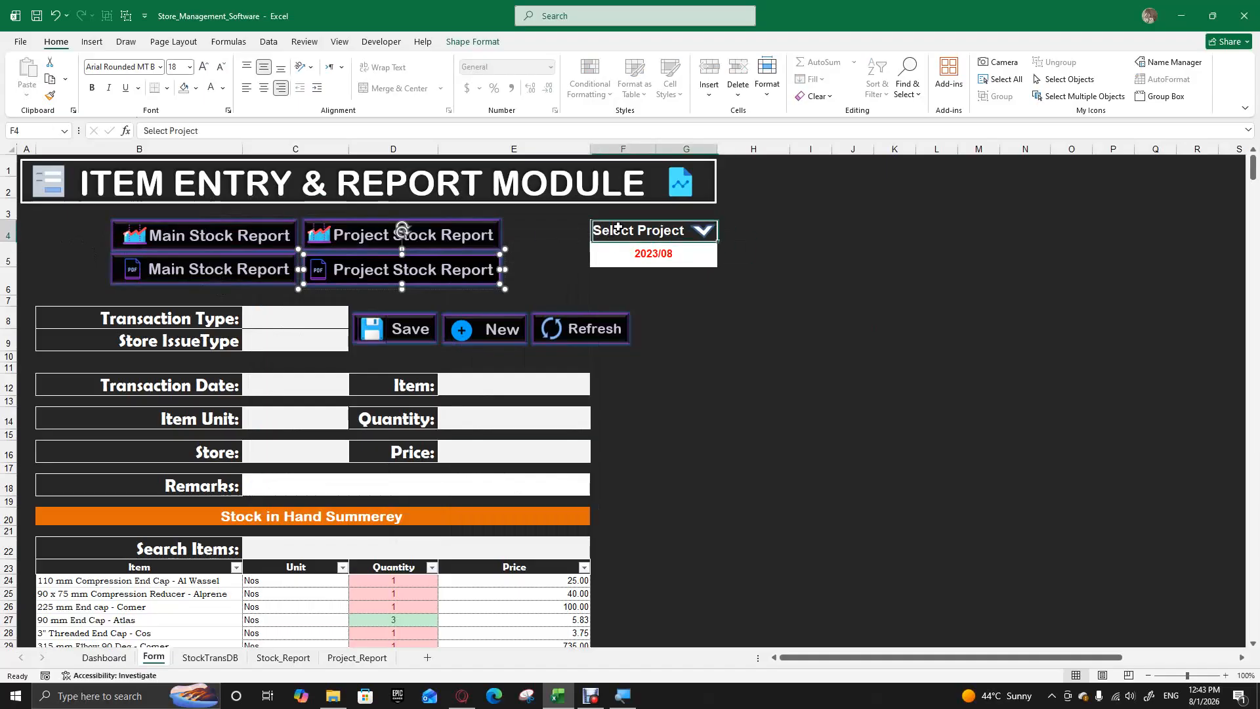
{"action": "left_click", "coordinate": [701, 254]}
{"action": "left_click", "coordinate": [722, 260]}
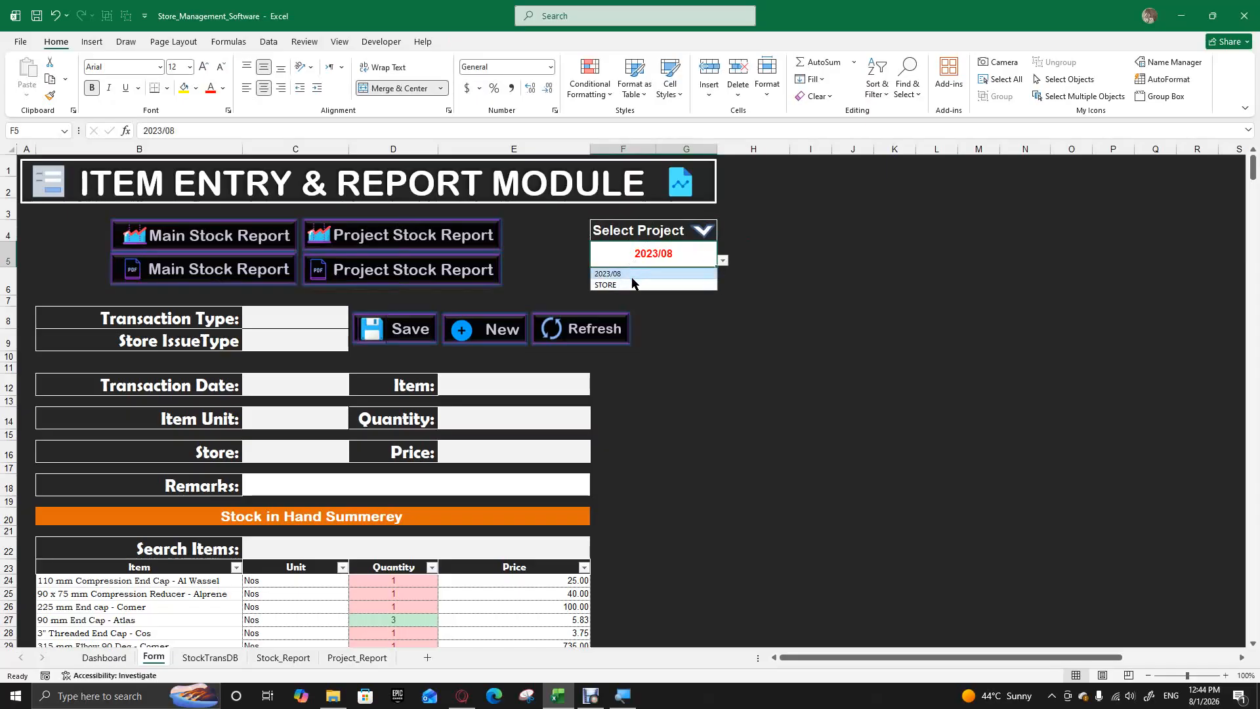
{"action": "left_click", "coordinate": [724, 358]}
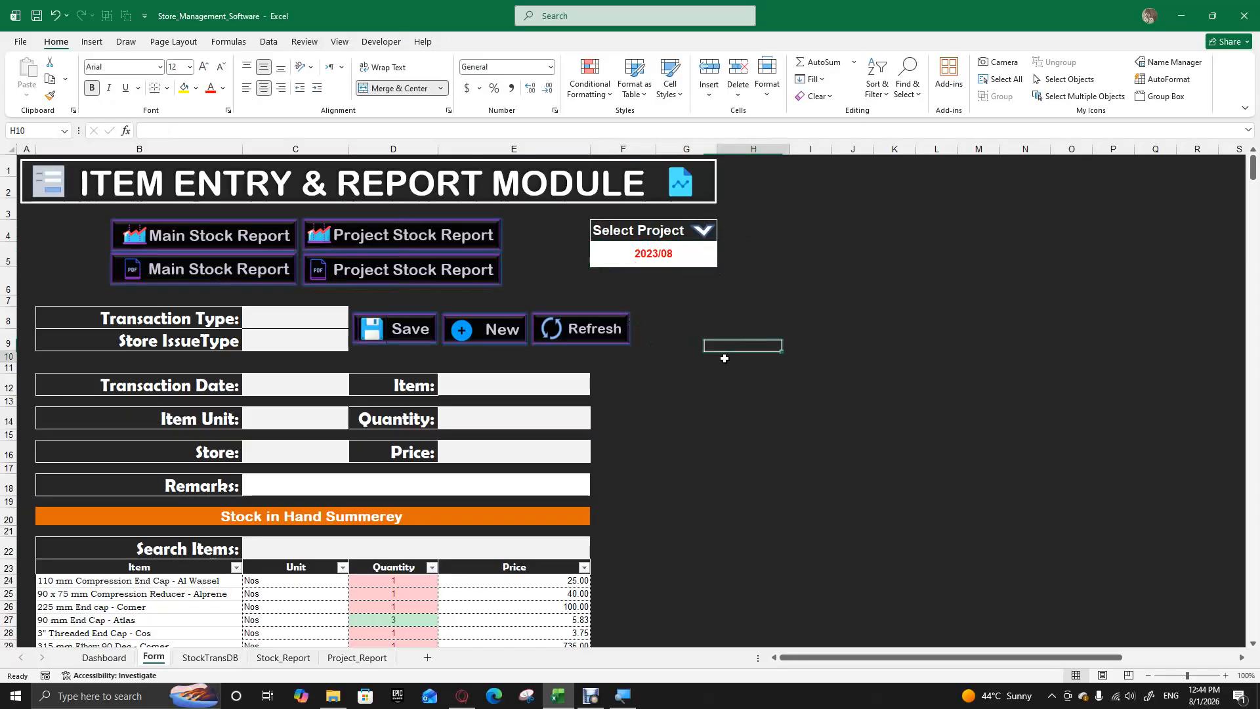
{"action": "left_click", "coordinate": [663, 254]}
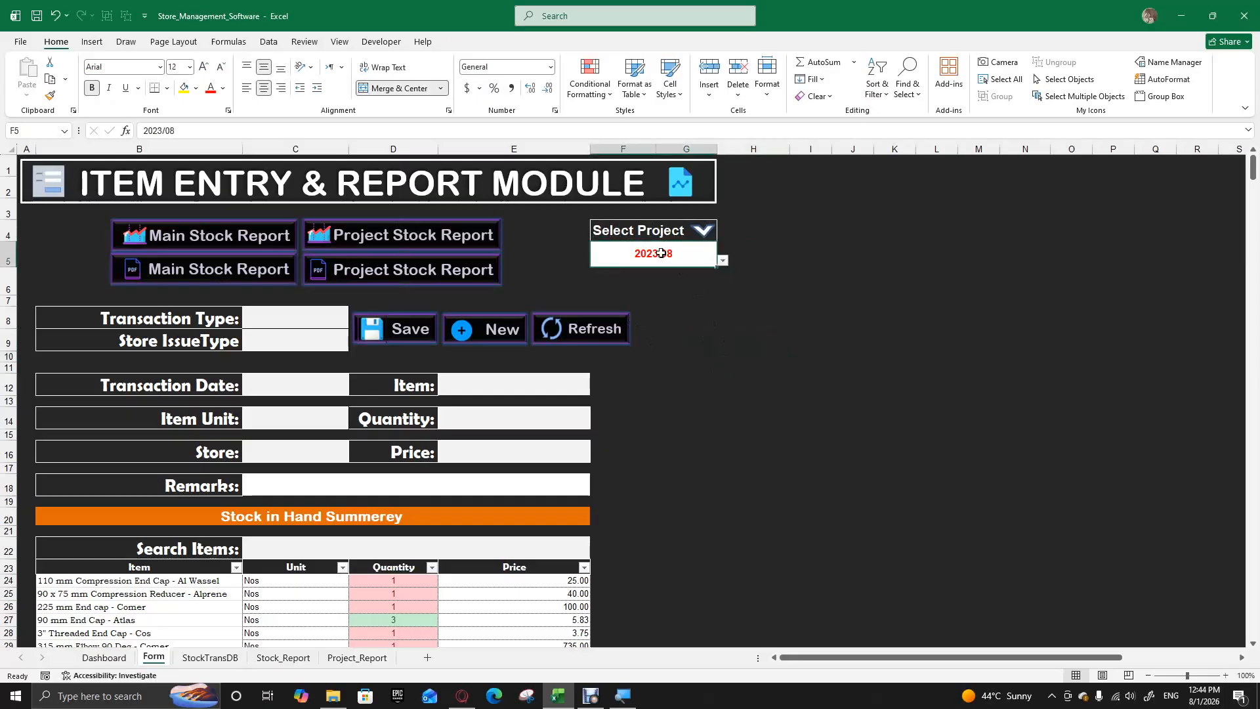
{"action": "left_click", "coordinate": [722, 261]}
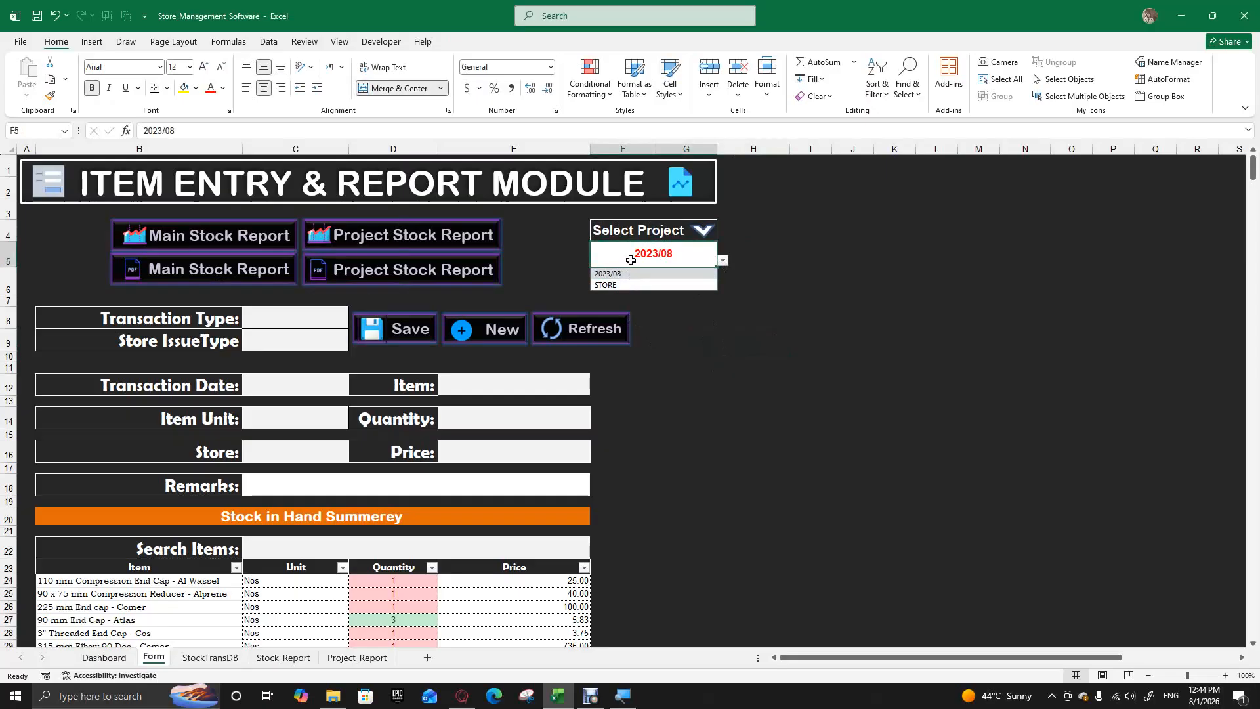
{"action": "left_click", "coordinate": [629, 273]}
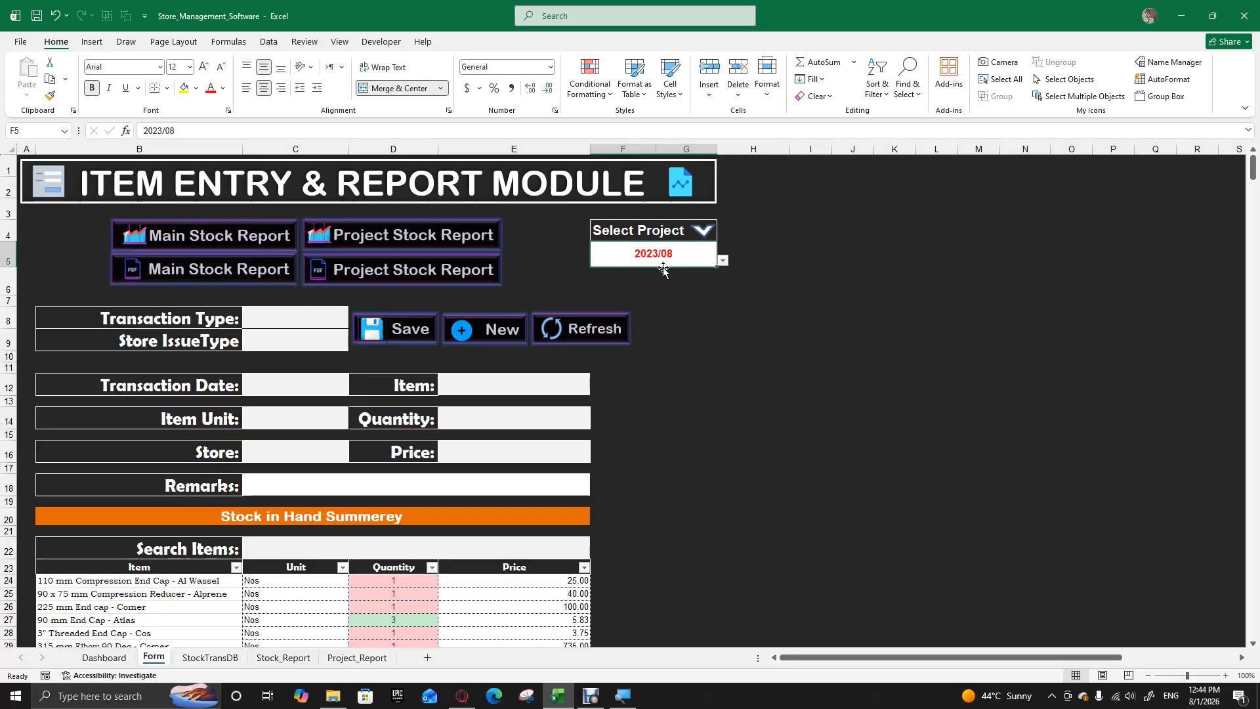
Inspect the project selection cell's data validation and trace its =Project_List source through the Project column on the StockTransDB sheet.
{"action": "left_click", "coordinate": [269, 44]}
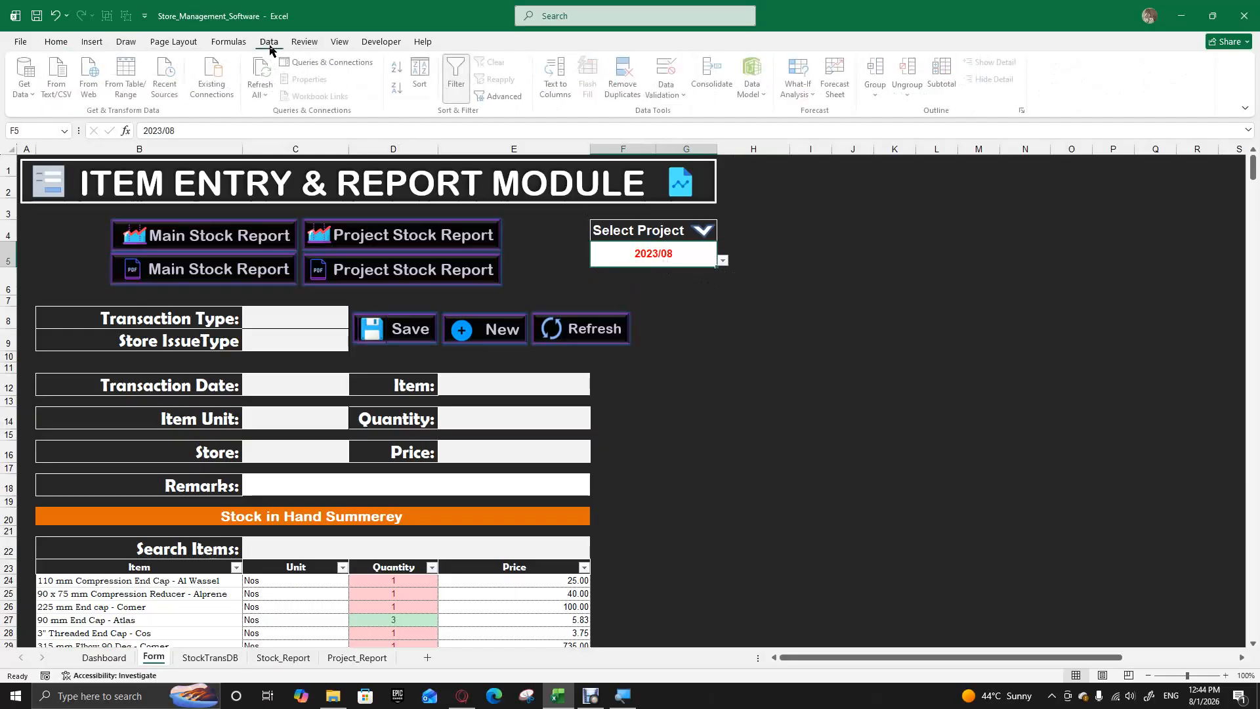
{"action": "left_click", "coordinate": [665, 96]}
{"action": "left_click", "coordinate": [686, 117]}
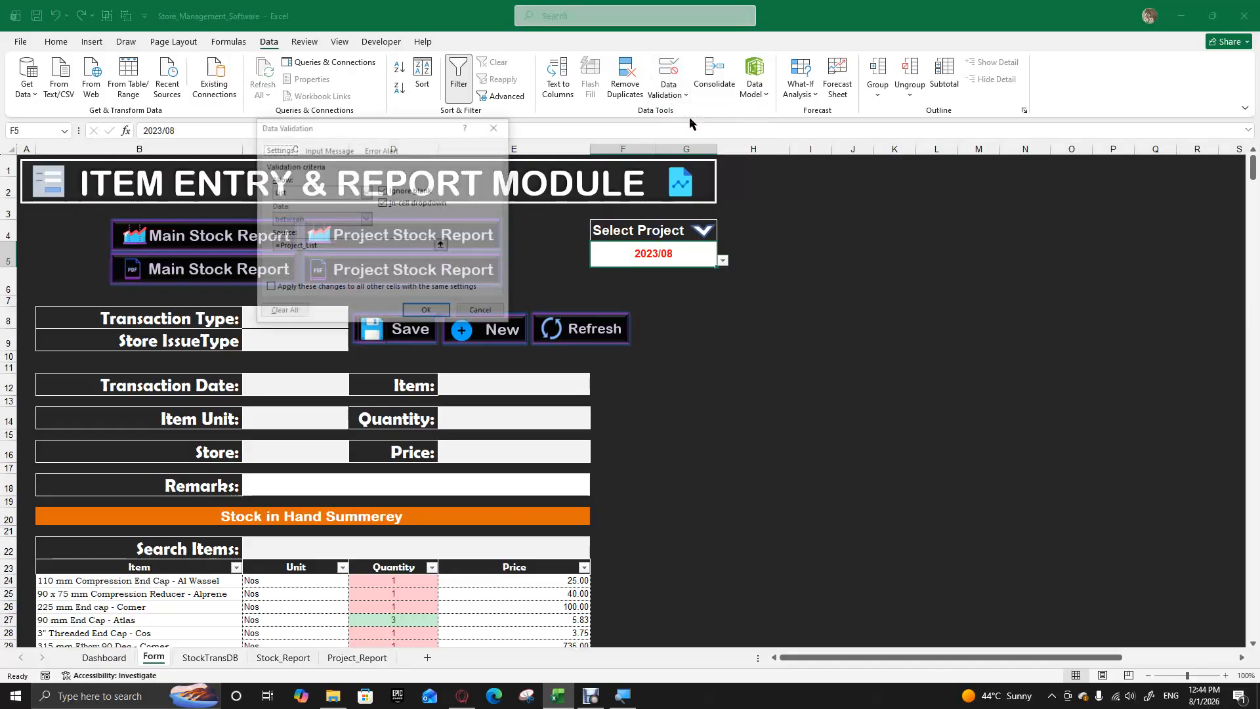
{"action": "left_click_drag", "start_coordinate": [345, 135], "coordinate": [959, 223]}
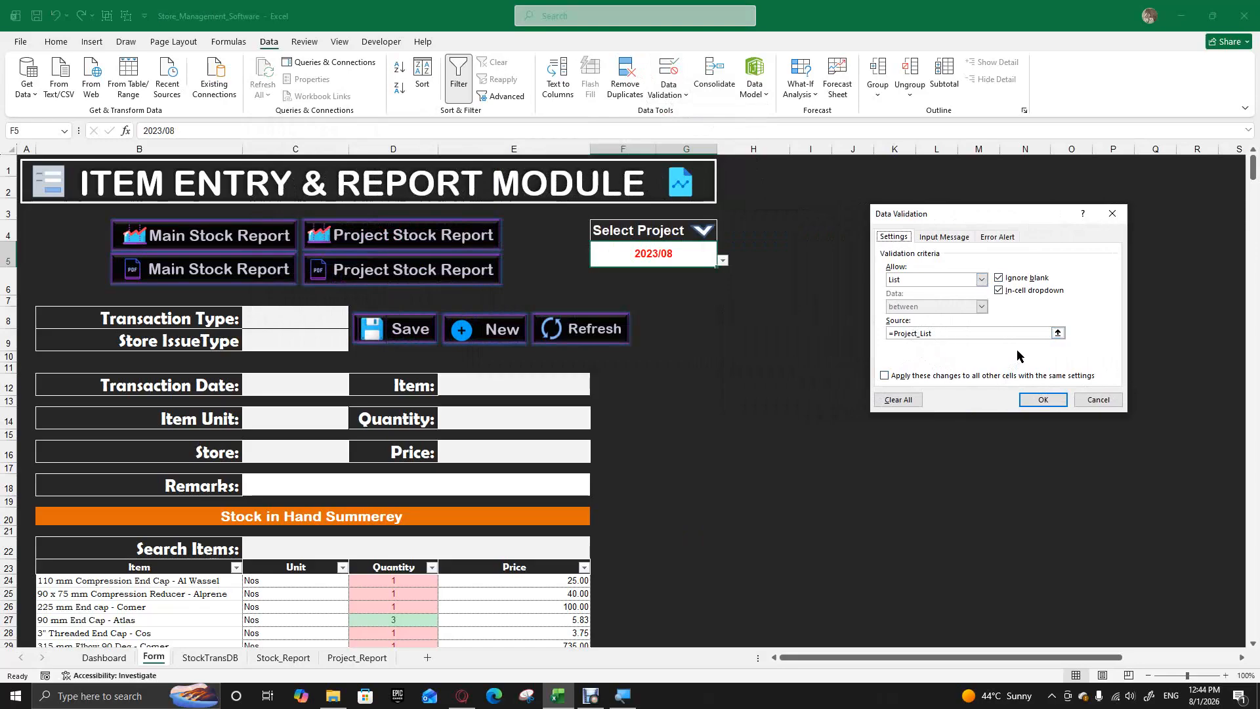
{"action": "left_click", "coordinate": [977, 334]}
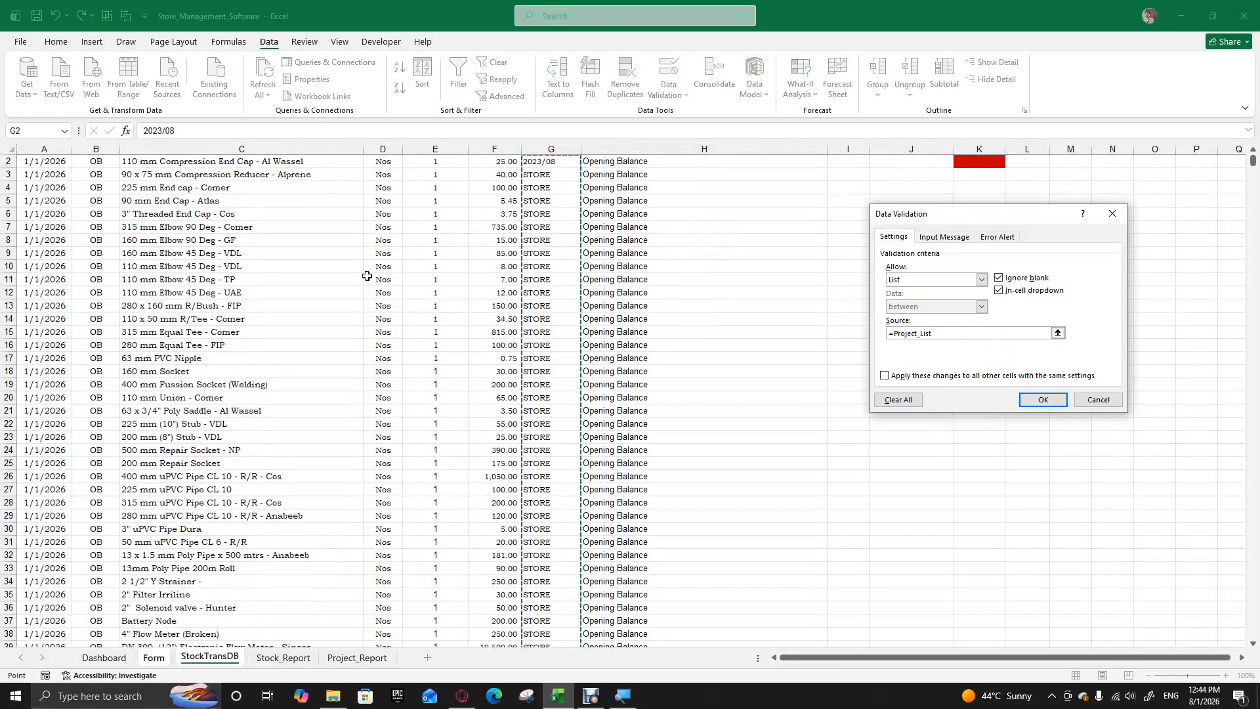
{"action": "scroll", "coordinate": [725, 343], "scroll_direction": "up", "scroll_amount": 1}
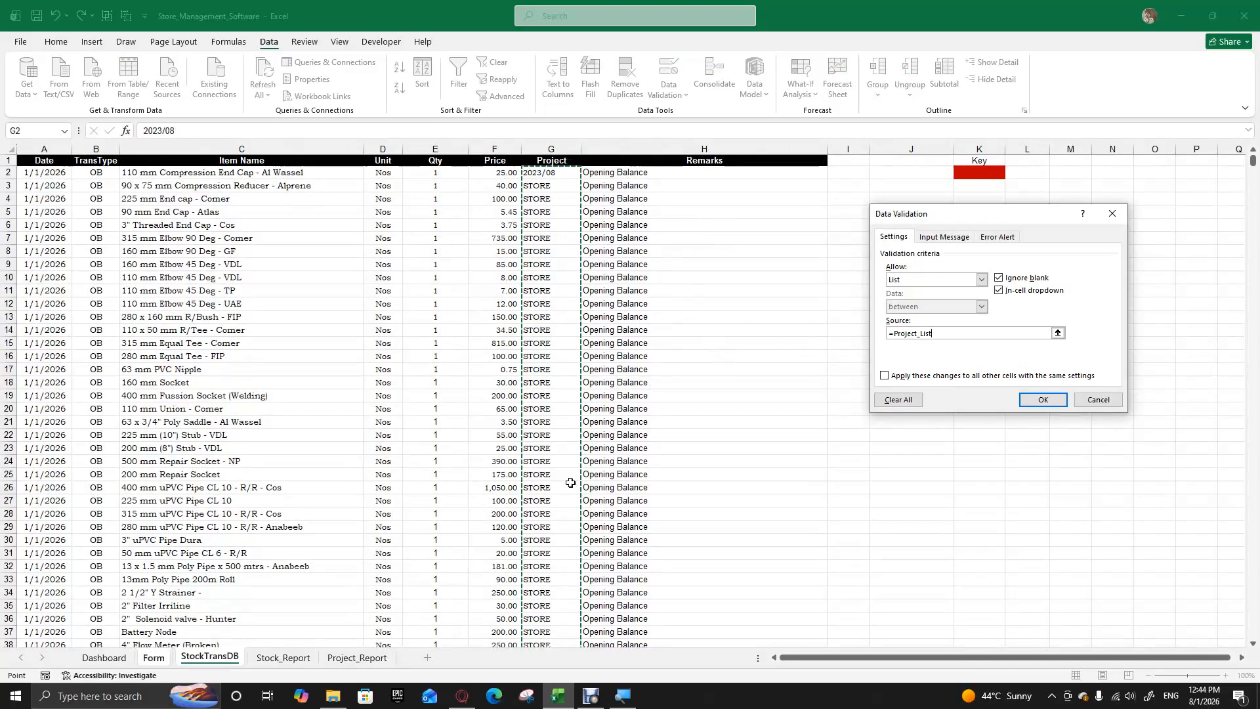
{"action": "scroll", "coordinate": [483, 440], "scroll_direction": "down", "scroll_amount": 20}
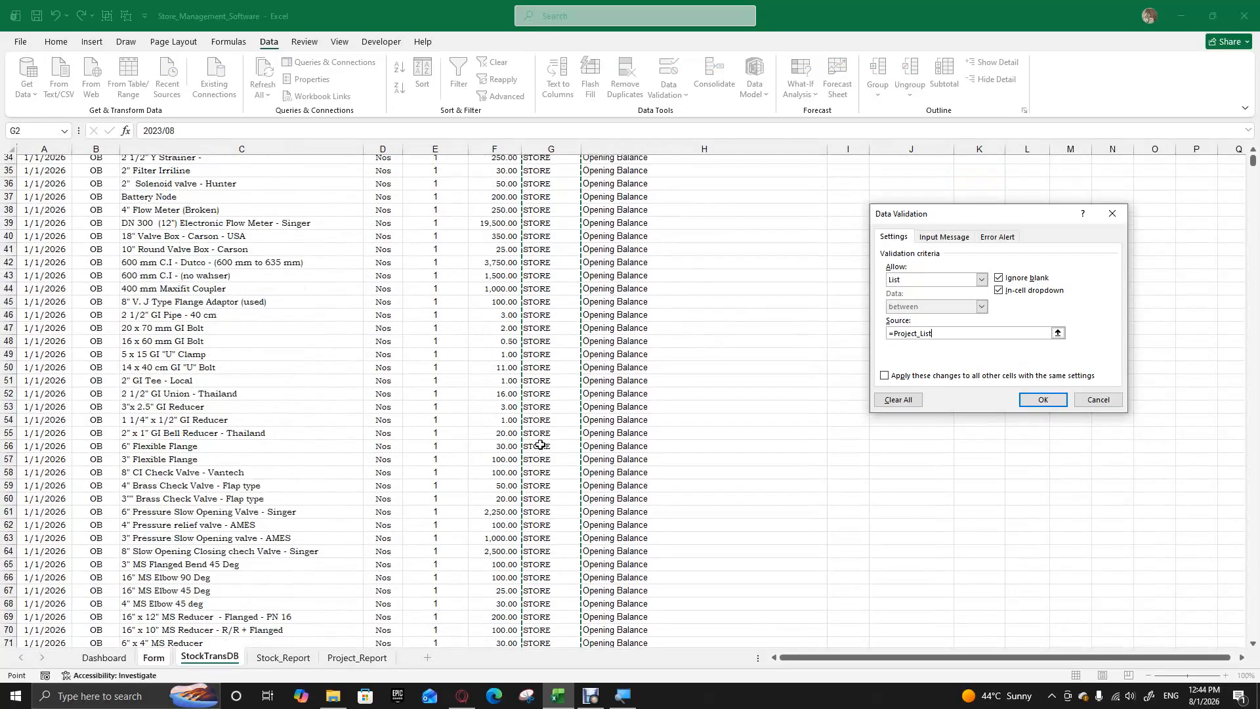
{"action": "scroll", "coordinate": [539, 445], "scroll_direction": "down", "scroll_amount": 20}
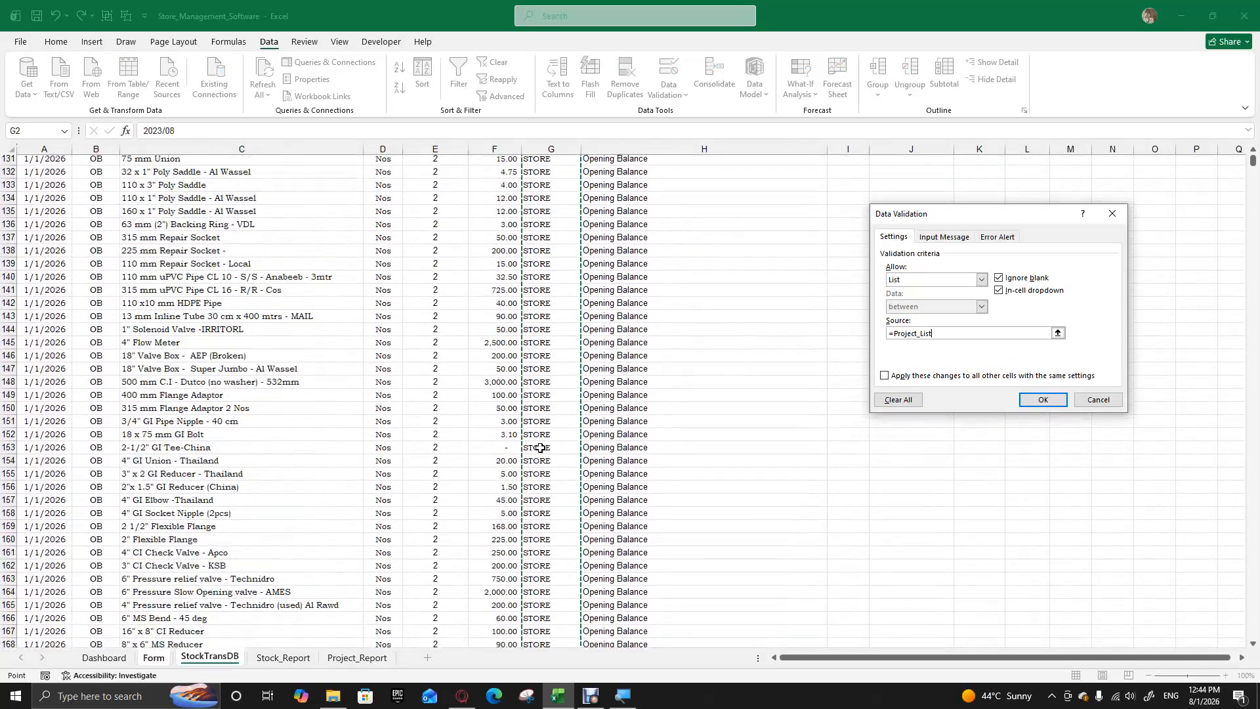
{"action": "scroll", "coordinate": [553, 455], "scroll_direction": "down", "scroll_amount": 20}
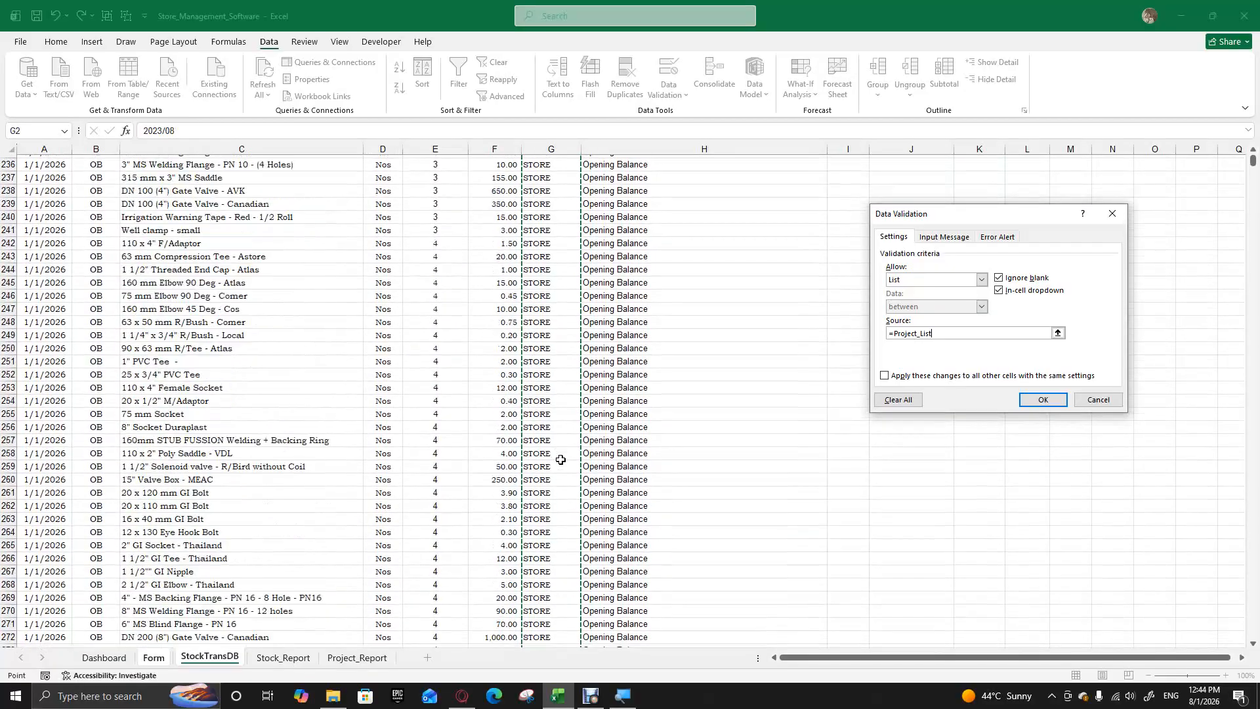
{"action": "left_click", "coordinate": [1098, 400]}
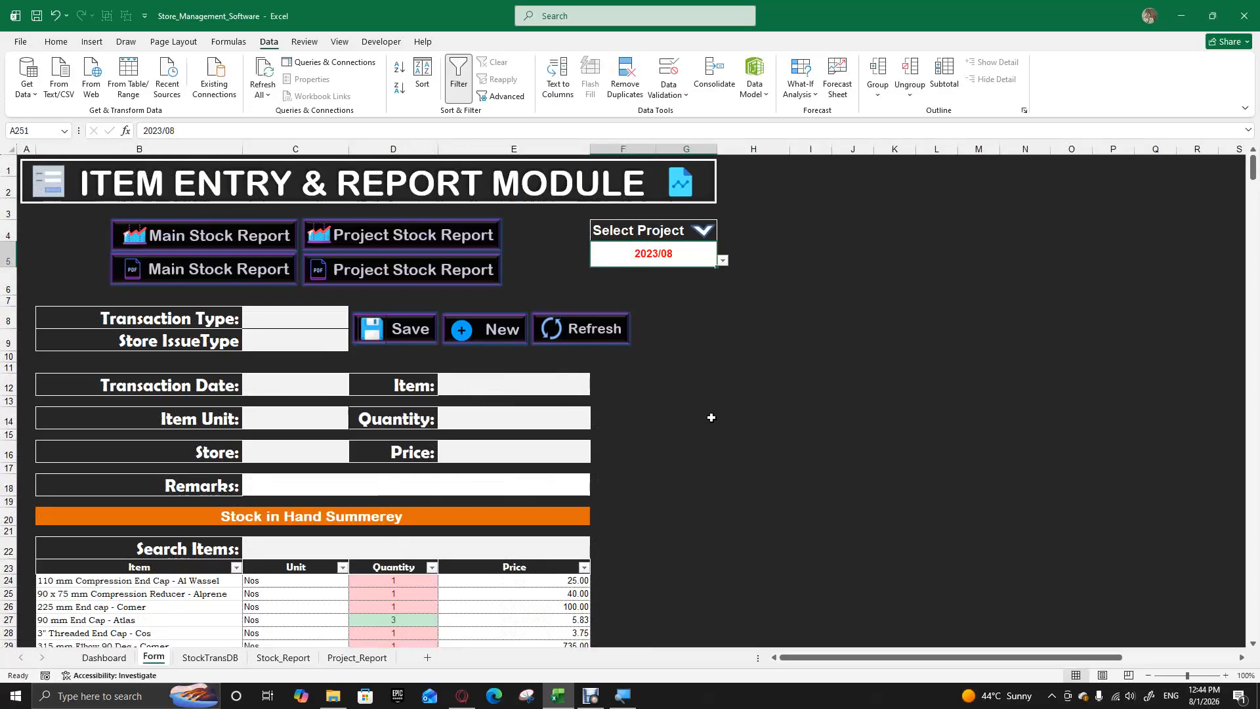
Draw a rectangle shape about 0.65" high and 2.3" wide in the empty area beside the form.
{"action": "left_click", "coordinate": [582, 270]}
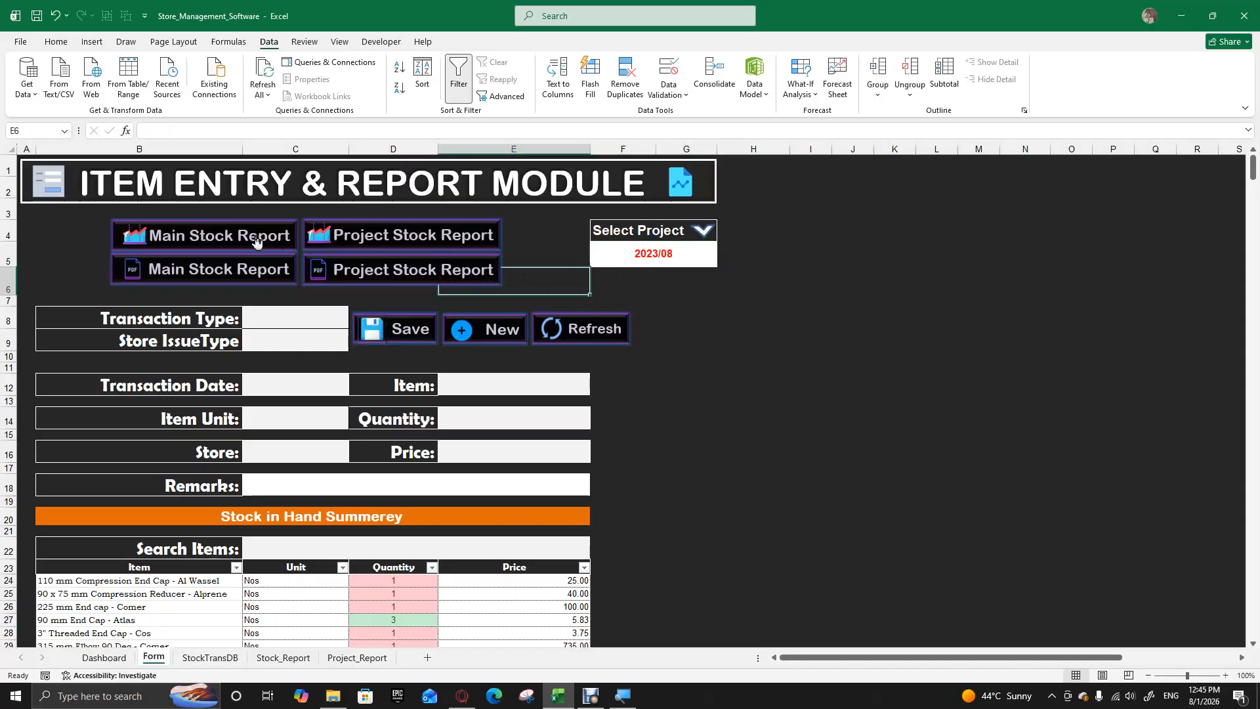
{"action": "left_click", "coordinate": [93, 42]}
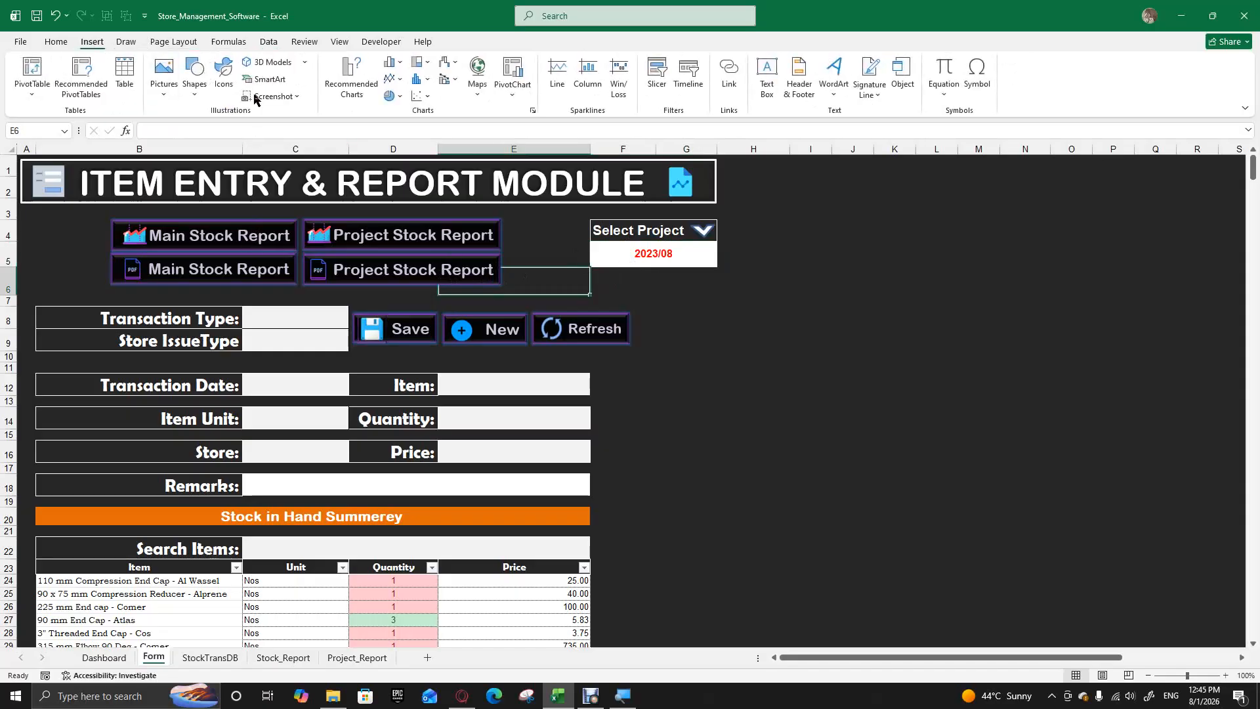
{"action": "left_click", "coordinate": [197, 101]}
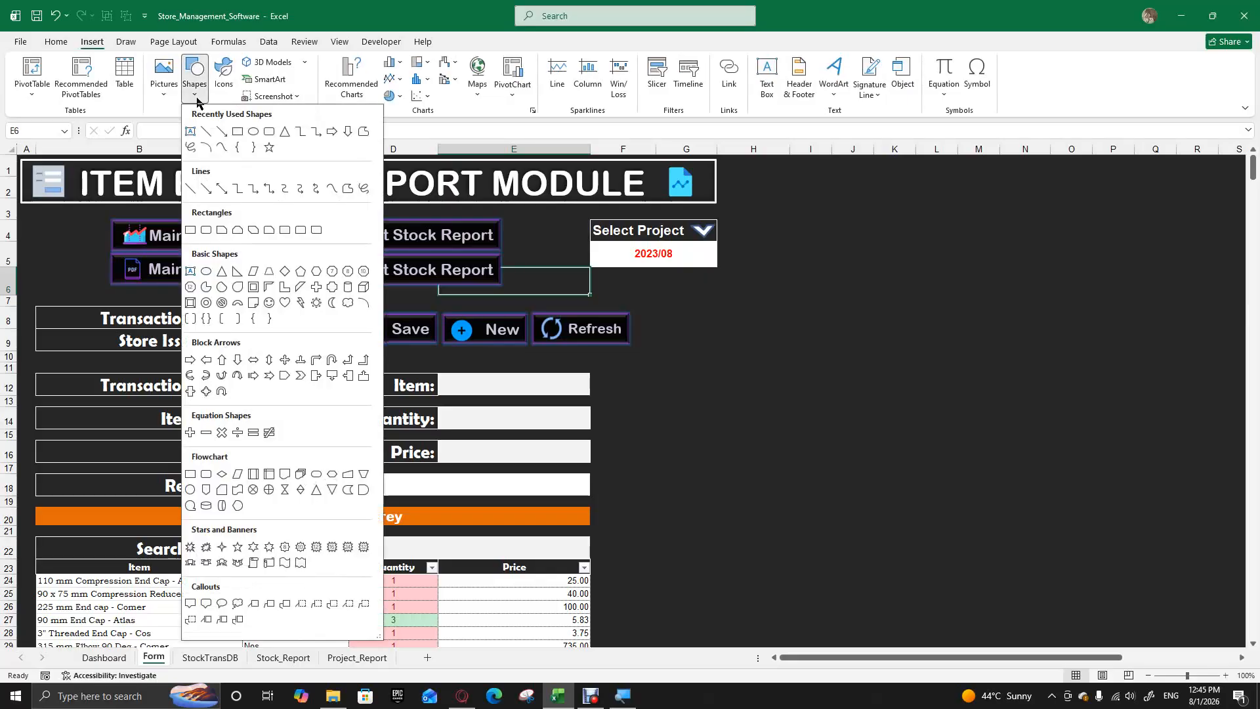
{"action": "left_click", "coordinate": [237, 132]}
{"action": "left_click_drag", "start_coordinate": [773, 327], "coordinate": [919, 367]}
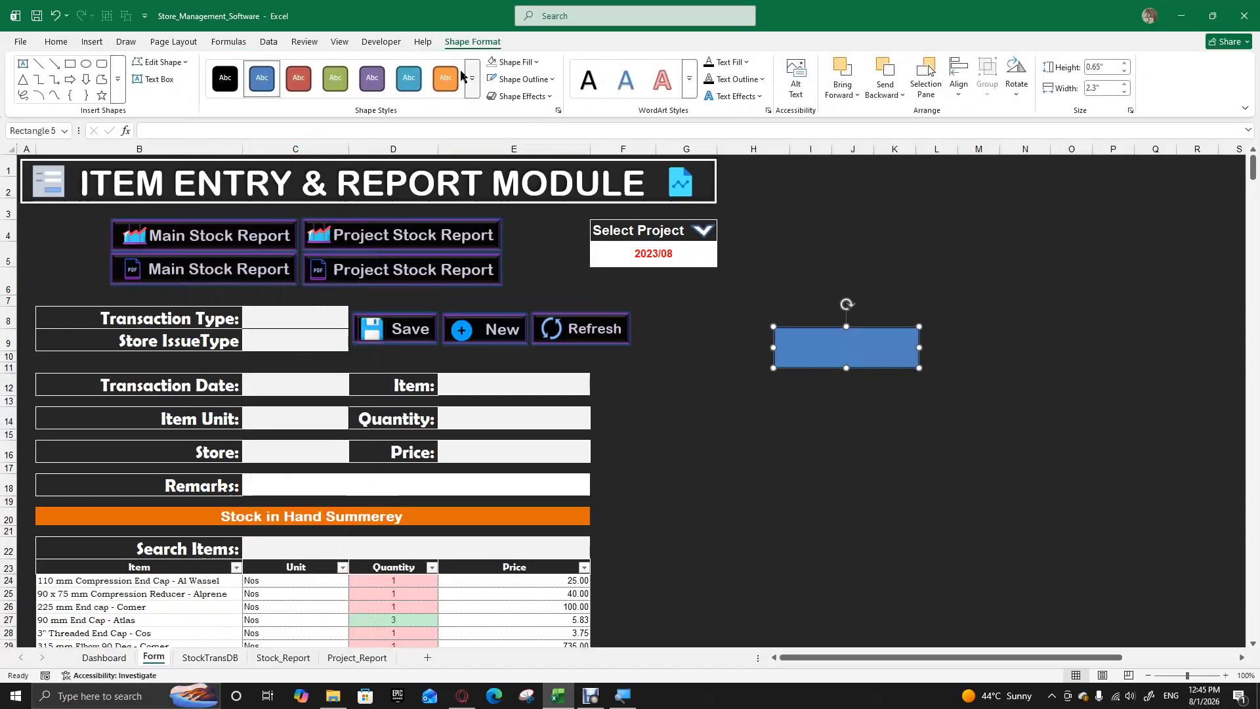
Apply the purple colored-fill theme style to the rectangle.
{"action": "left_click", "coordinate": [336, 79]}
{"action": "left_click", "coordinate": [372, 79]}
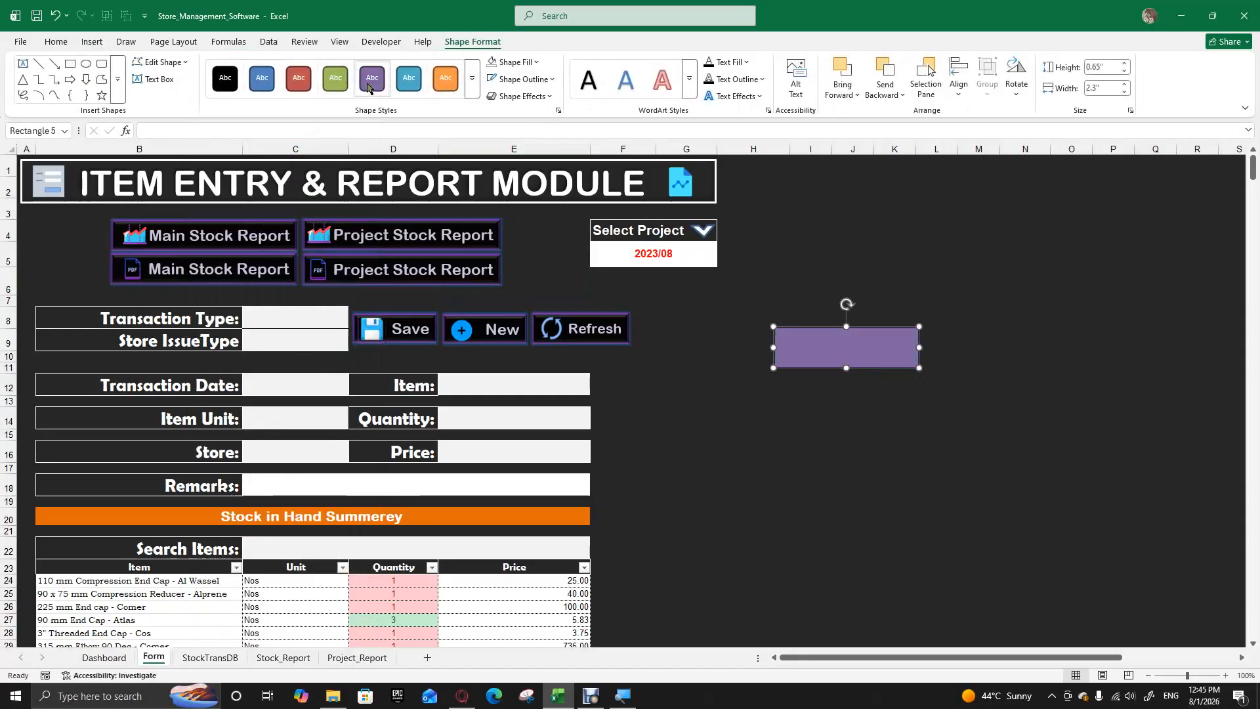
{"action": "left_click", "coordinate": [826, 470]}
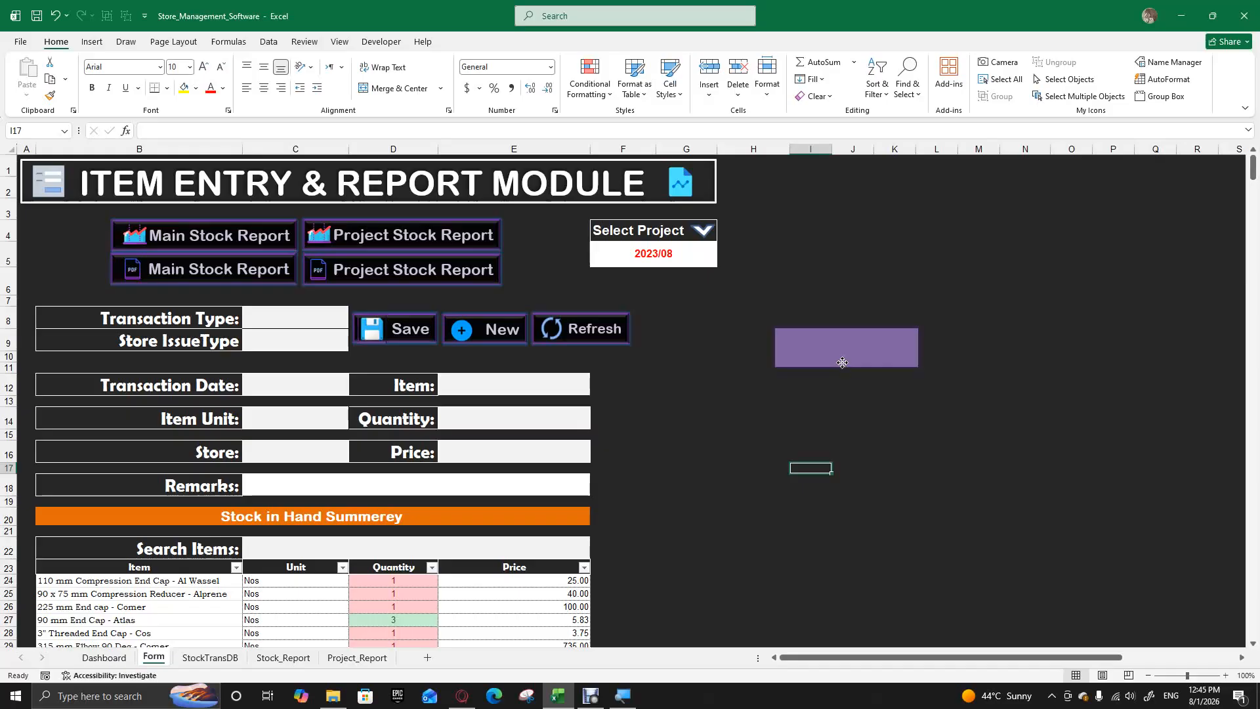
Give the rectangle the blue colored-fill theme style with a dark outline.
{"action": "left_click", "coordinate": [840, 358]}
{"action": "left_click", "coordinate": [458, 43]}
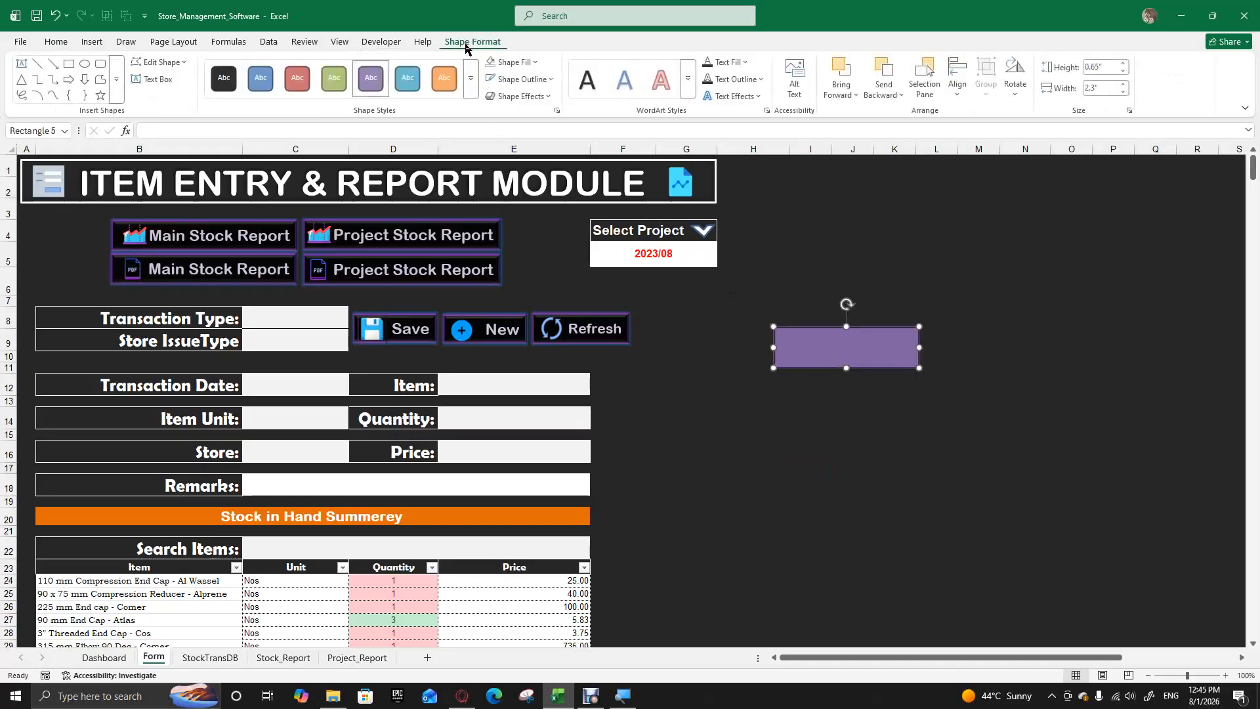
{"action": "left_click", "coordinate": [472, 102]}
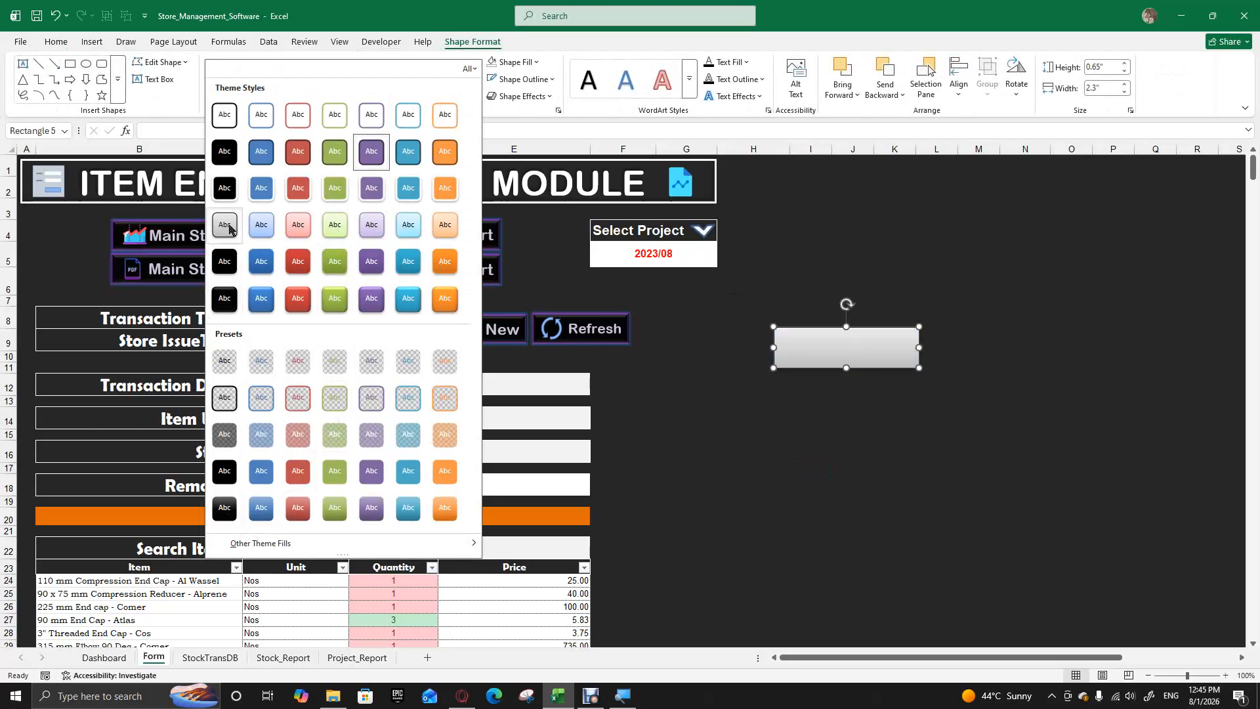
{"action": "left_click", "coordinate": [262, 152]}
{"action": "left_click", "coordinate": [717, 421]}
Add the text SAMPLE inside the blue rectangle.
{"action": "right_click", "coordinate": [878, 355]}
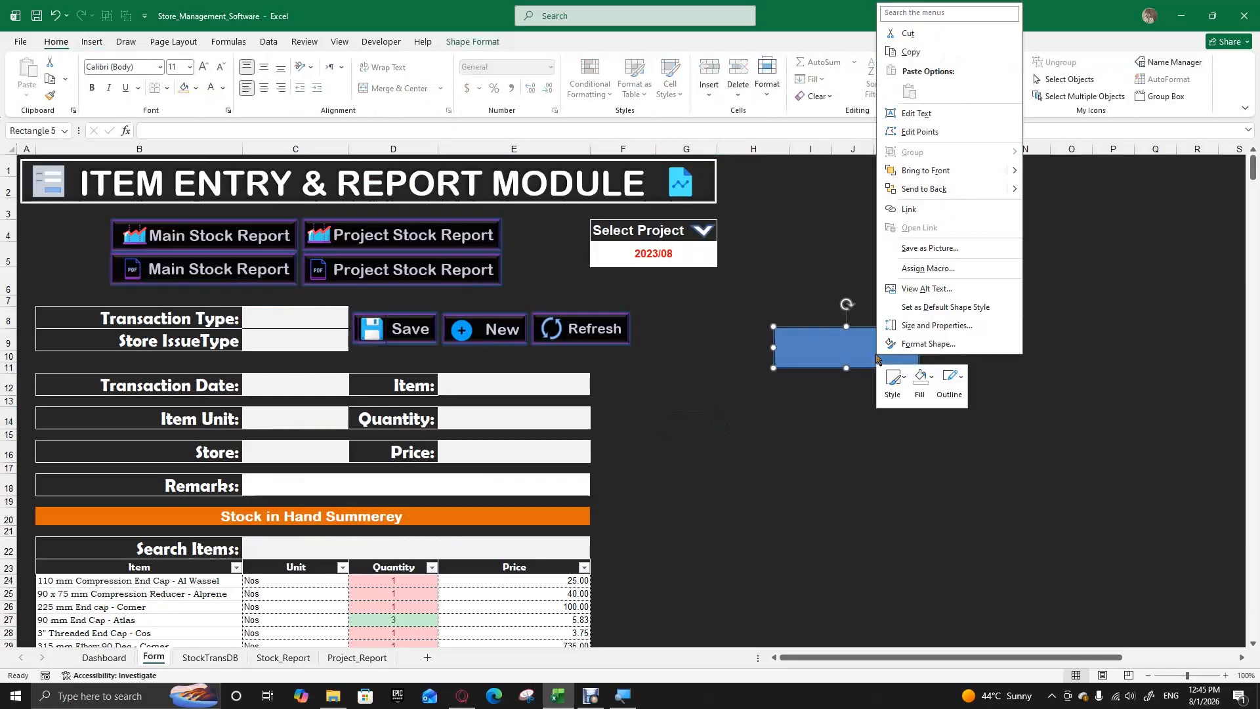
{"action": "left_click", "coordinate": [934, 112]}
{"action": "type", "text": "sAM"}
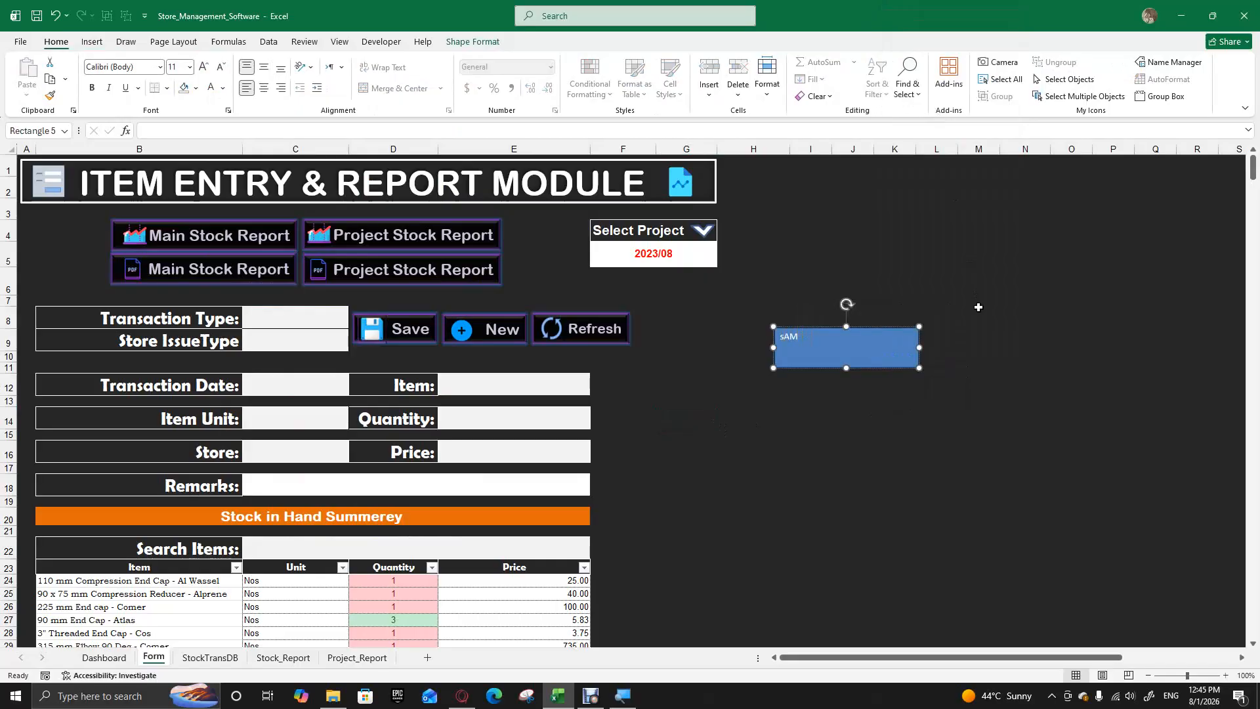
{"action": "type", "text": "PLESAMPLE"}
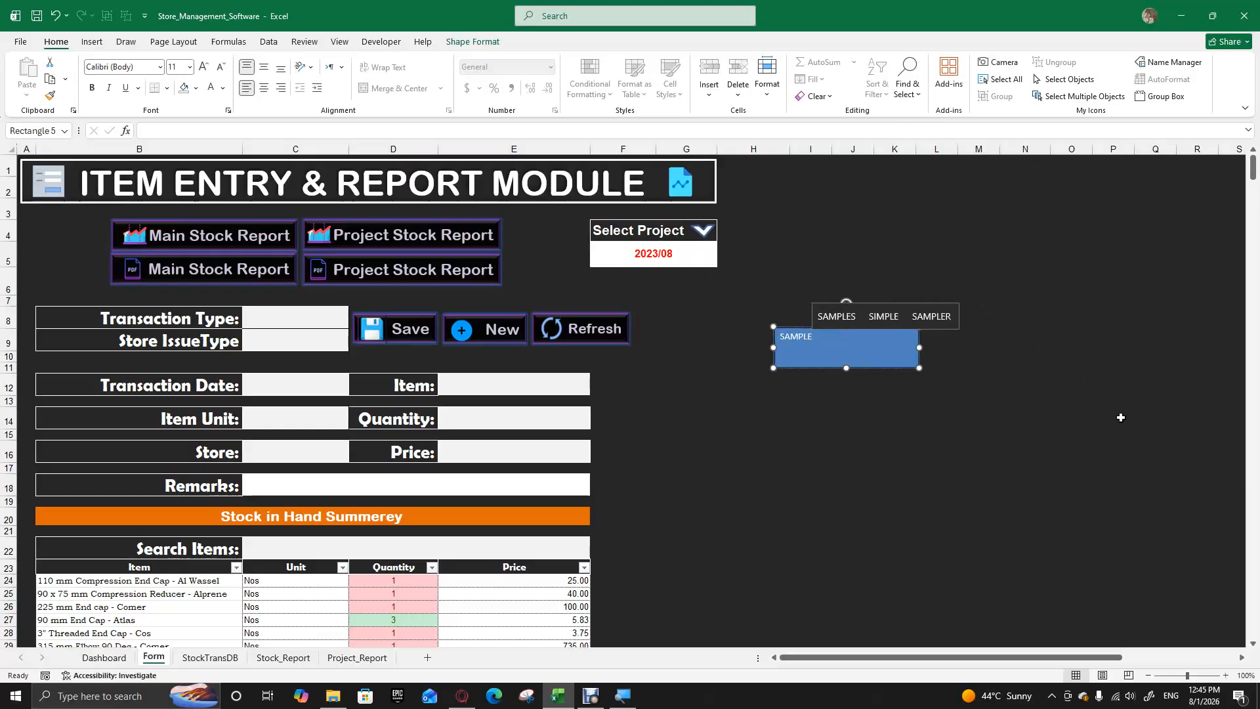
{"action": "left_click", "coordinate": [1059, 433]}
Center the SAMPLE text horizontally and vertically within the rectangle.
{"action": "left_click", "coordinate": [871, 368]}
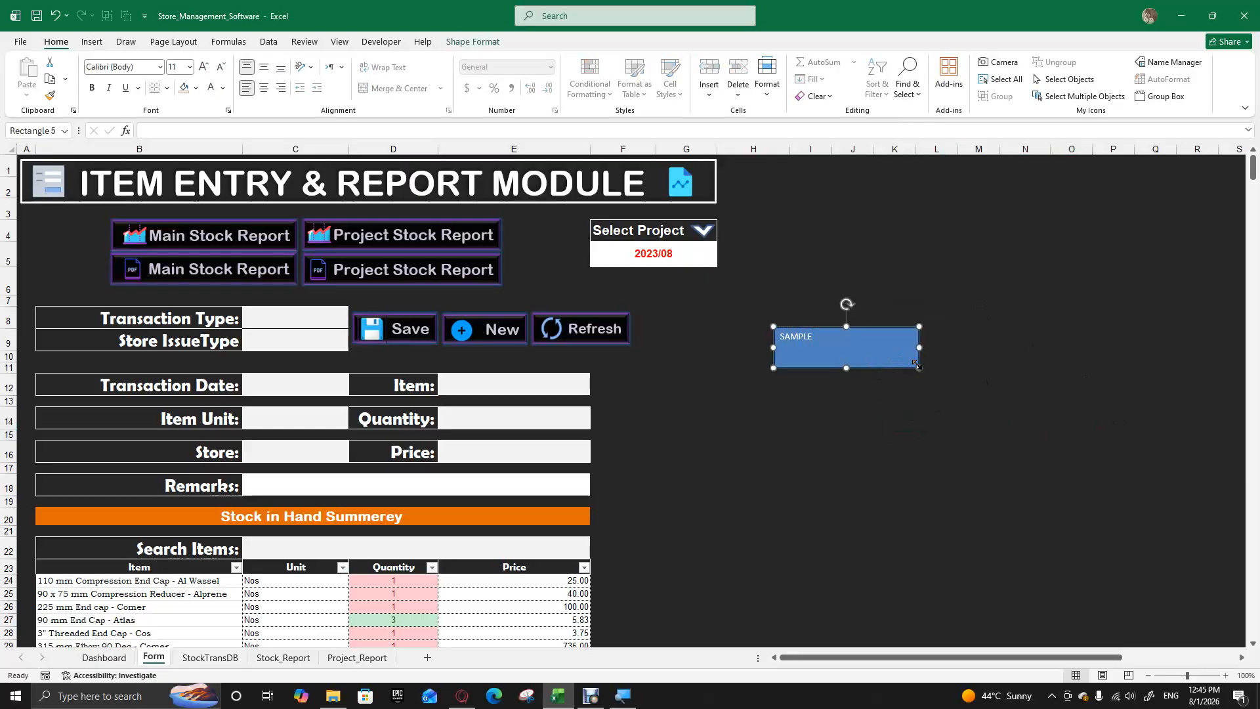
{"action": "left_click", "coordinate": [263, 87]}
{"action": "left_click", "coordinate": [263, 68]}
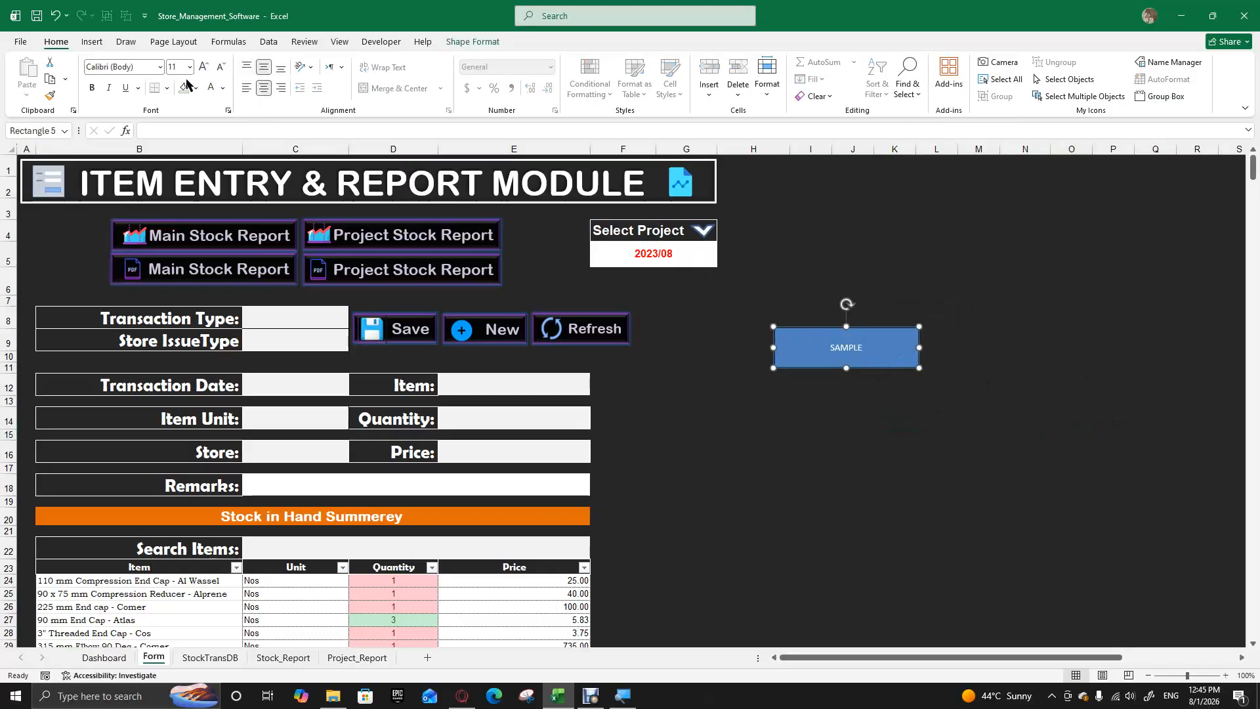
Increase the SAMPLE text's font size to 24.
{"action": "left_click", "coordinate": [203, 67]}
{"action": "left_click", "coordinate": [203, 67]}
{"action": "left_click", "coordinate": [203, 67]}
{"action": "left_click", "coordinate": [204, 67]}
{"action": "left_click", "coordinate": [203, 67]}
{"action": "left_click", "coordinate": [203, 67]}
{"action": "left_click", "coordinate": [203, 67]}
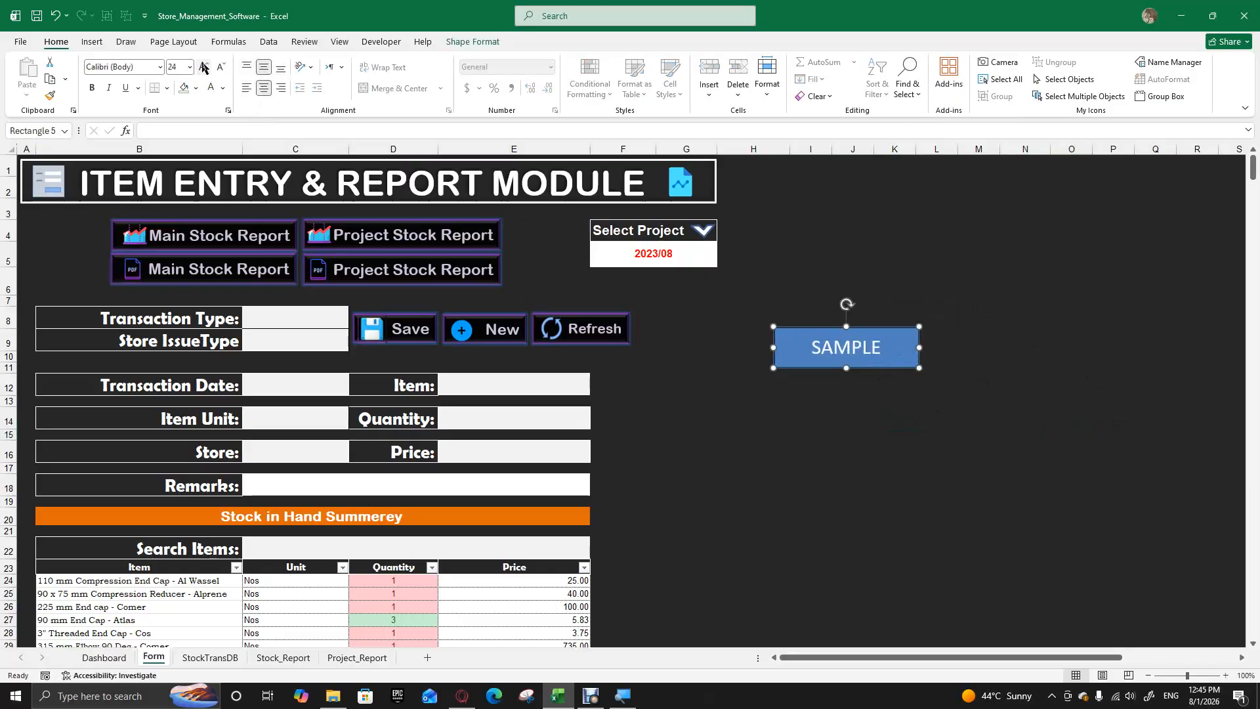
Set the SAMPLE text's font to Arial and move the rectangle across to columns L through O.
{"action": "left_click", "coordinate": [160, 67]}
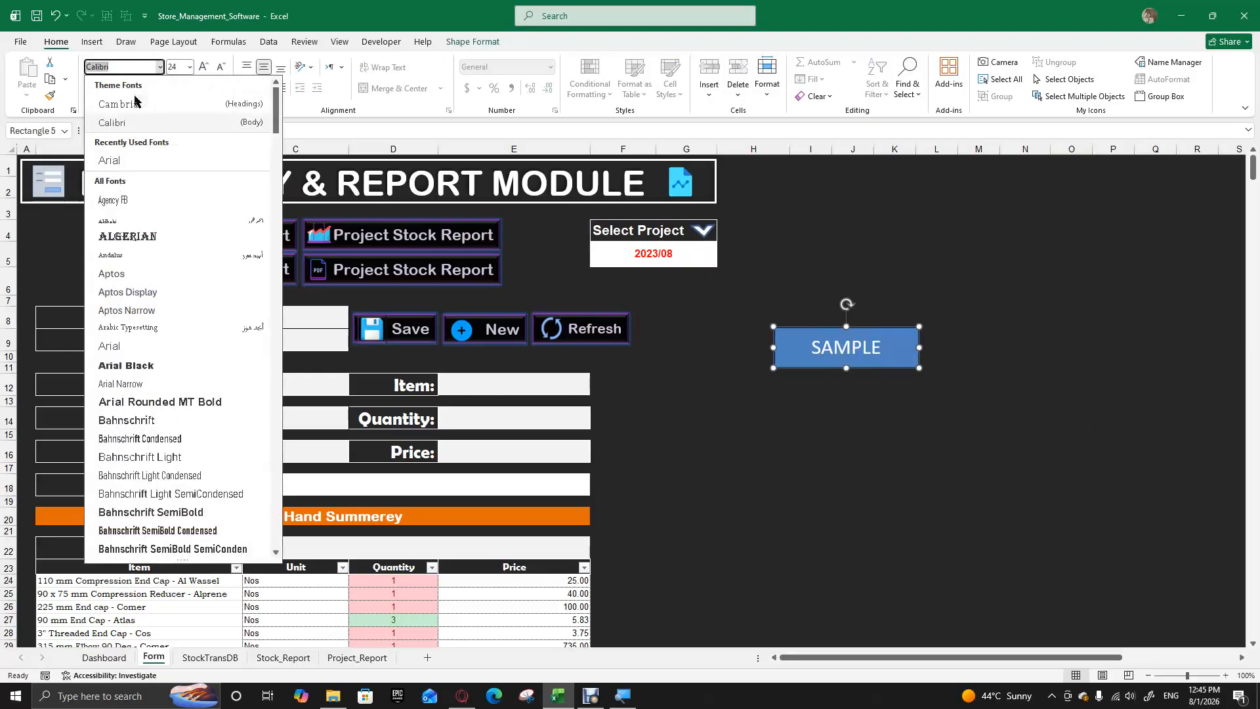
{"action": "left_click", "coordinate": [109, 160]}
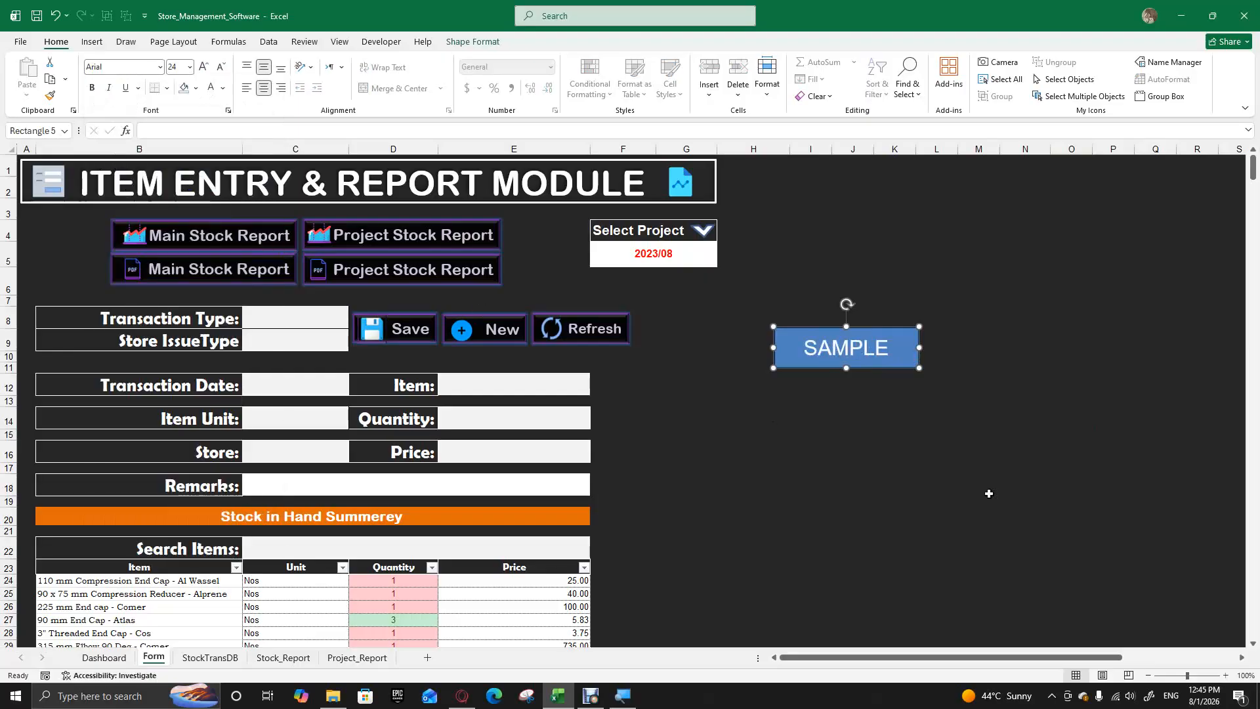
{"action": "left_click", "coordinate": [879, 433]}
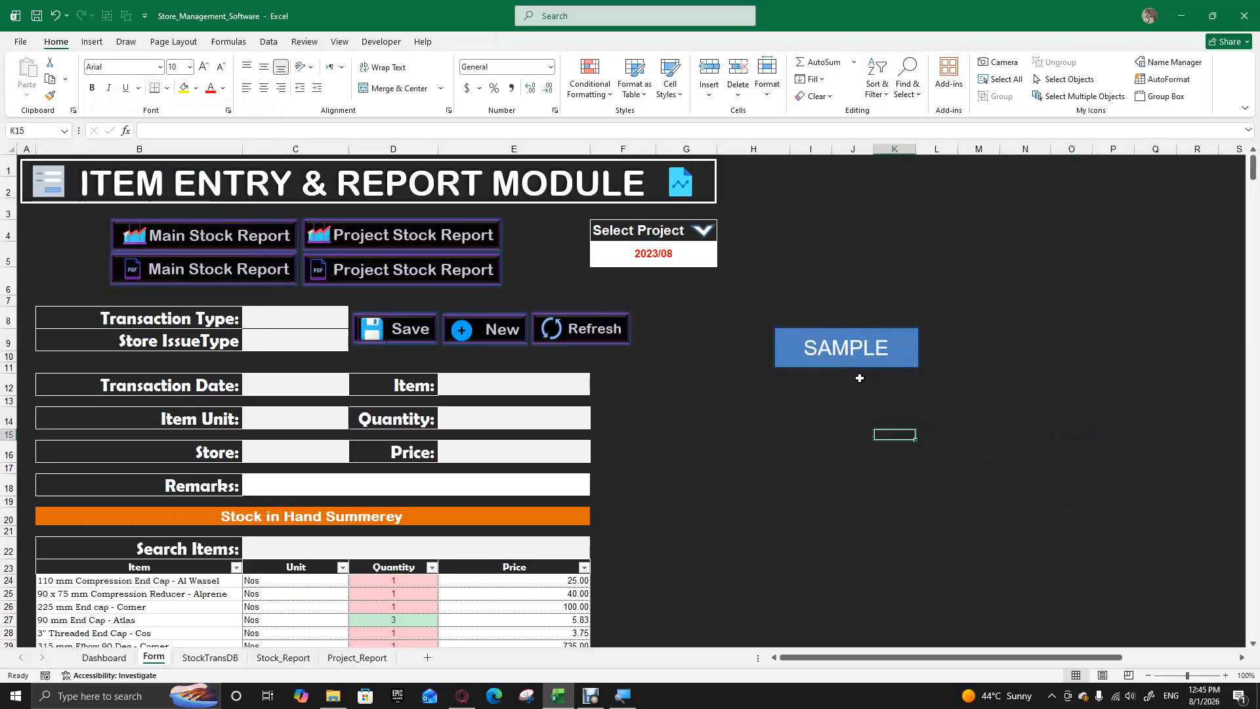
{"action": "left_click_drag", "start_coordinate": [858, 363], "coordinate": [1032, 372]}
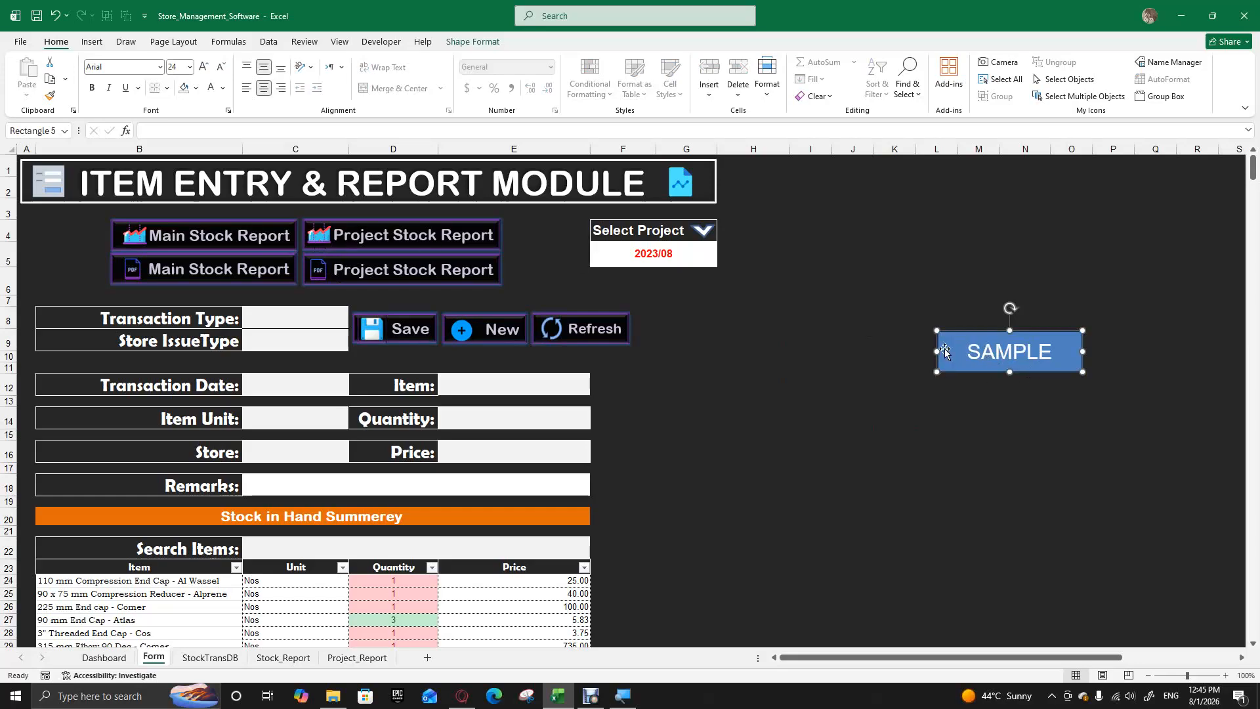
{"action": "left_click", "coordinate": [763, 433]}
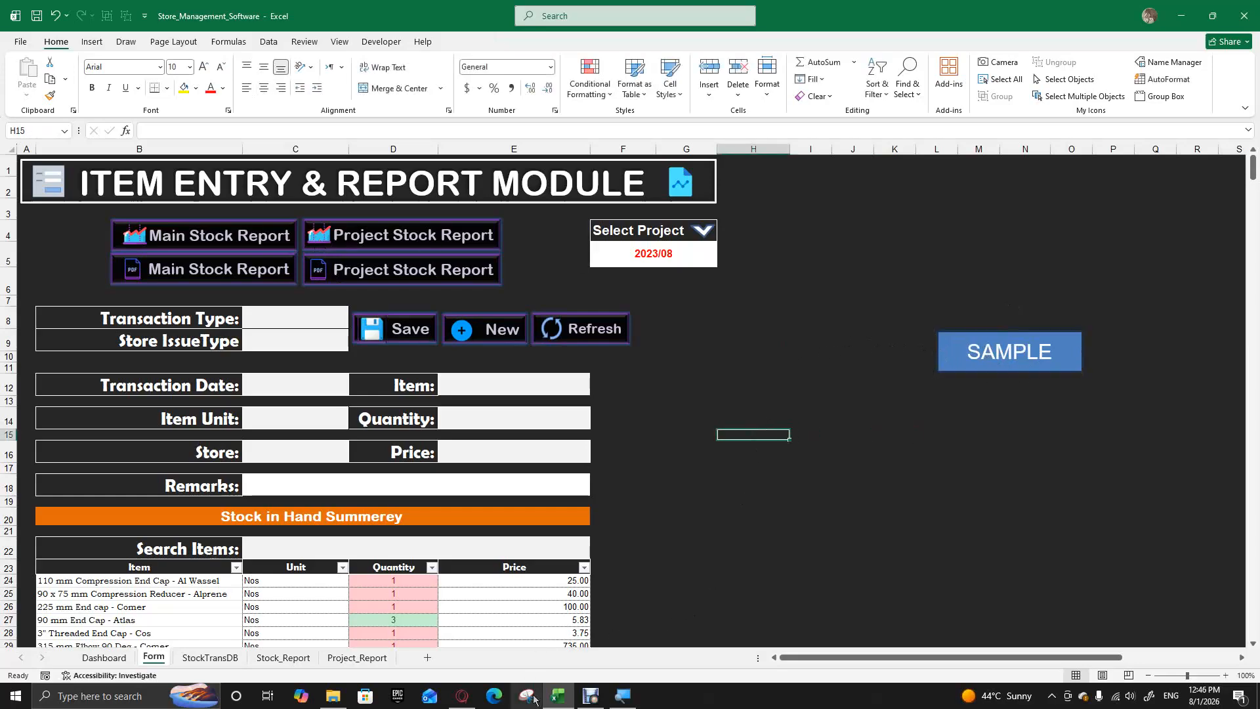
Switch to the browser to view the Icons8 page of users icons, and return to the Excel workbook.
{"action": "left_click", "coordinate": [464, 697]}
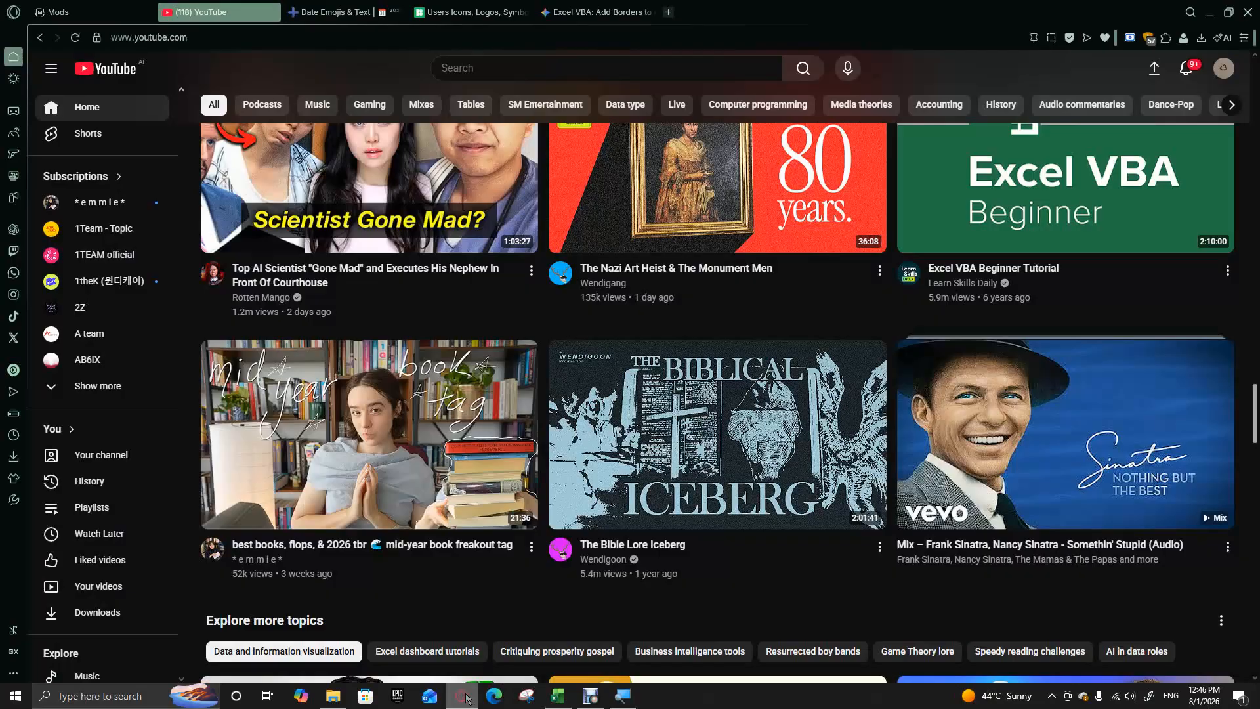
{"action": "left_click", "coordinate": [445, 13]}
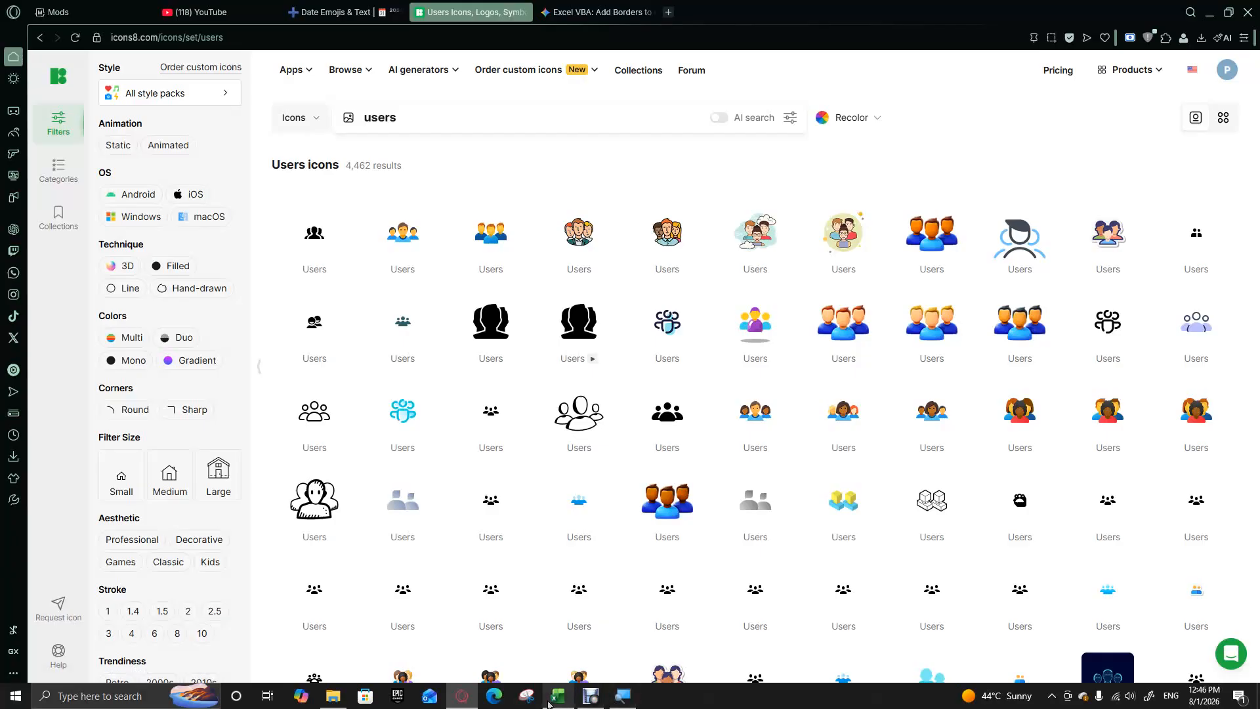
{"action": "mouse_move", "coordinate": [564, 697]}
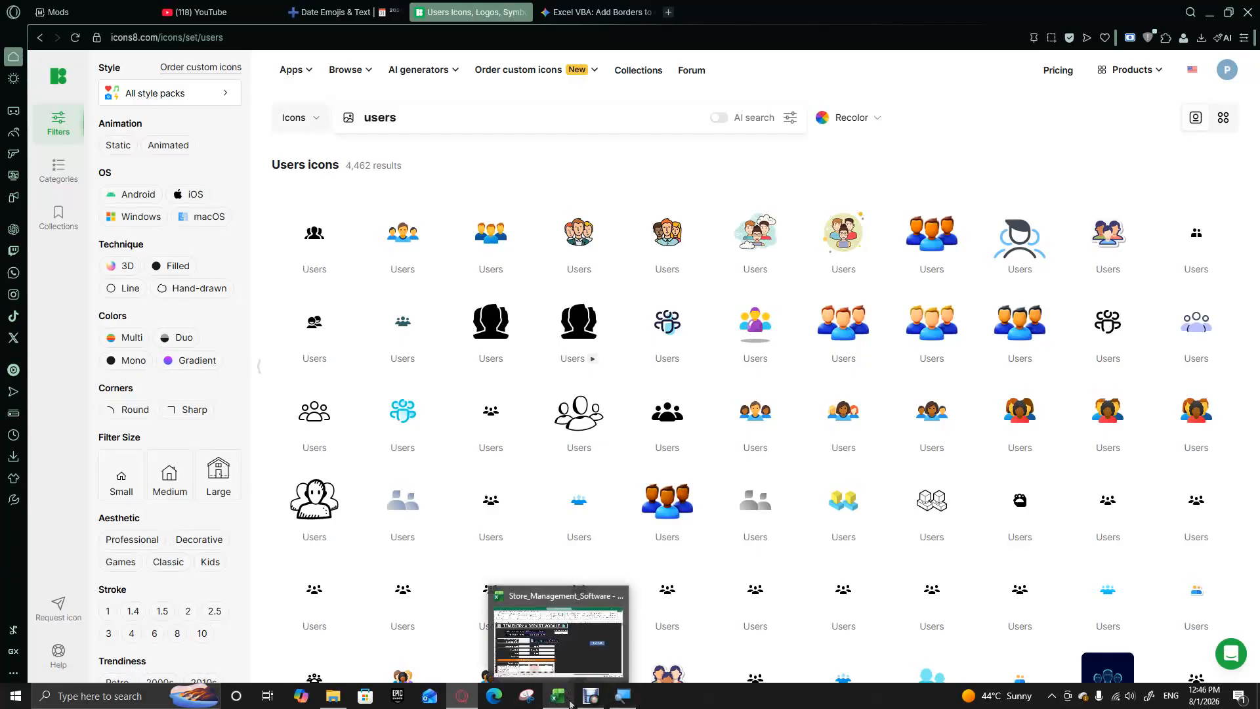
{"action": "left_click", "coordinate": [561, 701]}
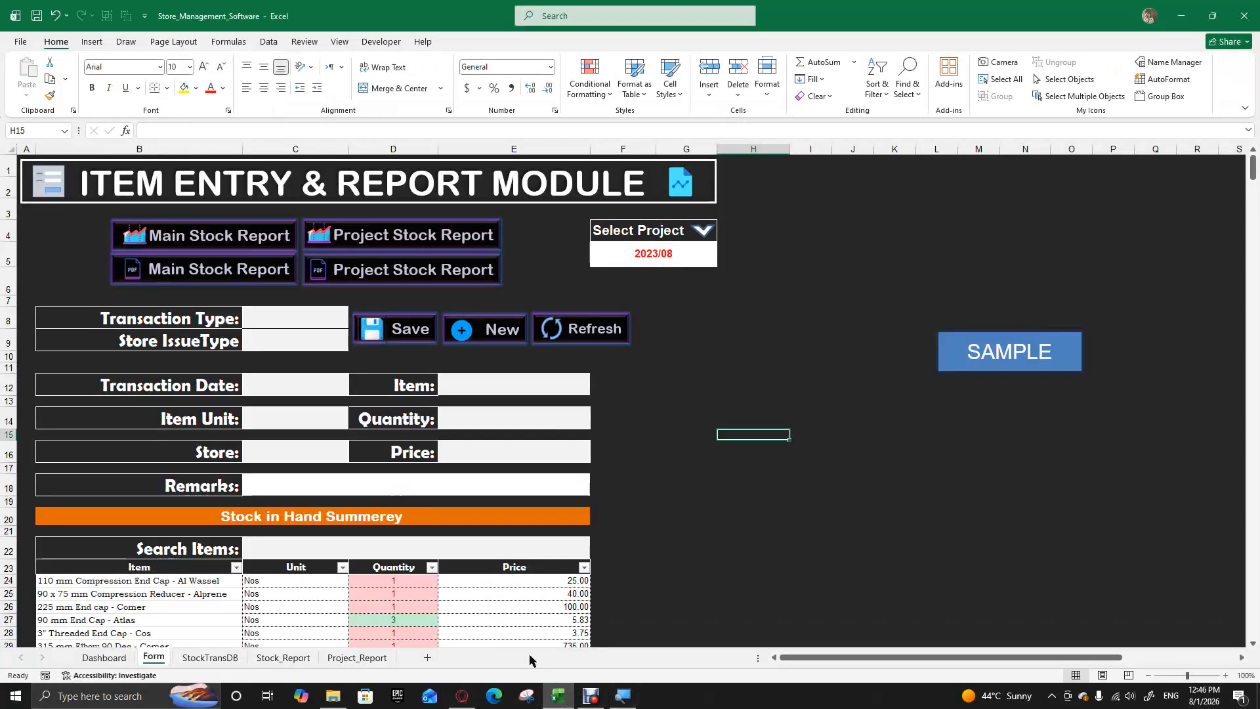
Examine the grouping option available for the upper Project Stock Report button's shape and icon.
{"action": "right_click", "coordinate": [317, 239]}
{"action": "mouse_move", "coordinate": [348, 350]}
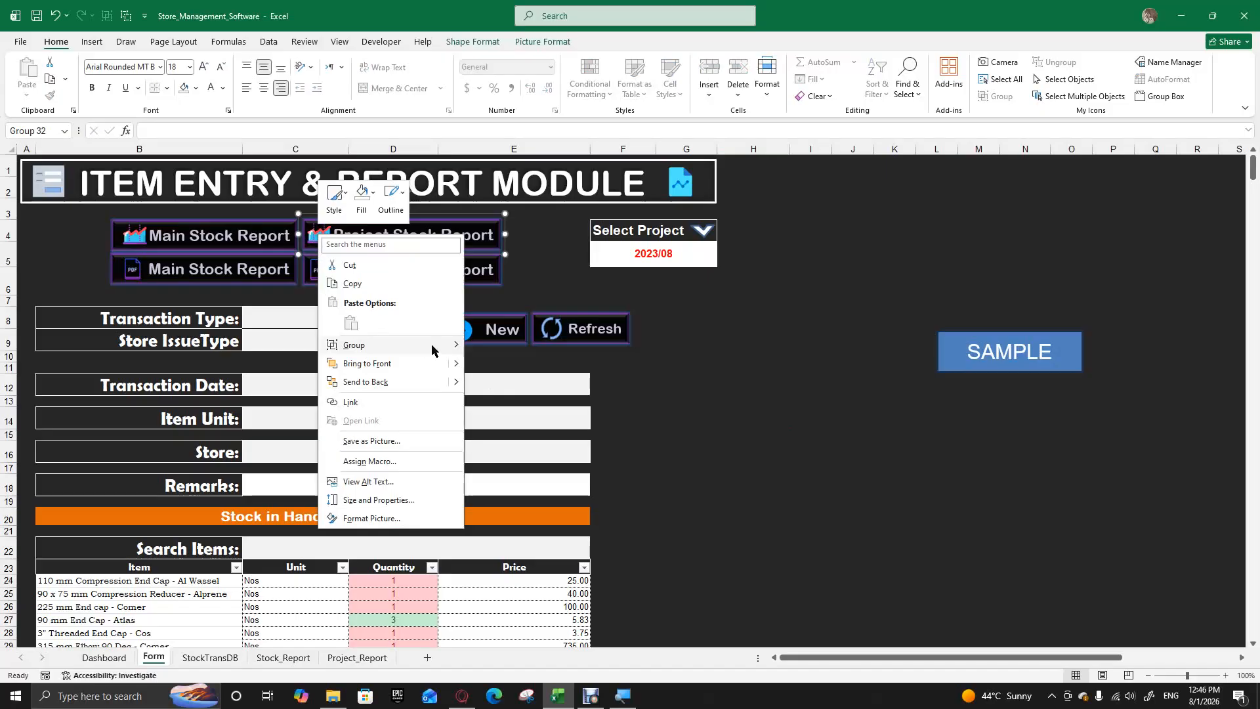
{"action": "left_click", "coordinate": [804, 378]}
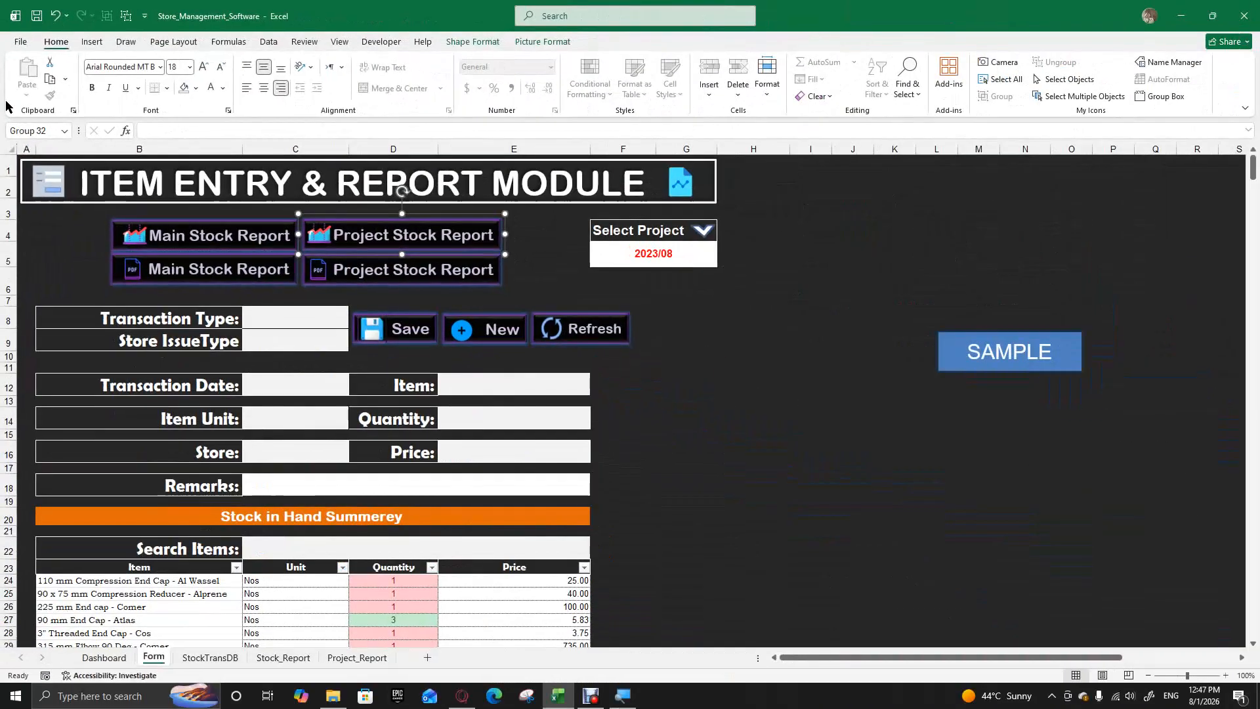
Delete the SAMPLE rectangle from the empty area beside the form.
{"action": "left_click_drag", "start_coordinate": [947, 372], "coordinate": [806, 373]}
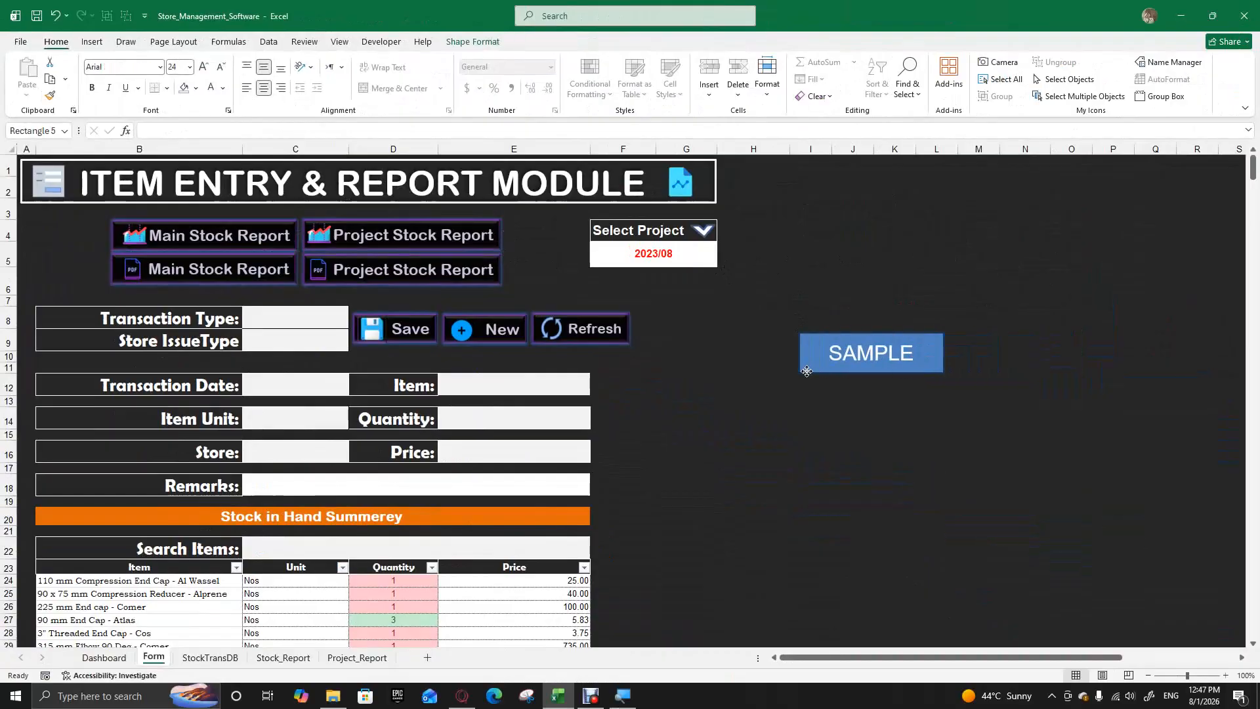
{"action": "key", "text": "Delete"}
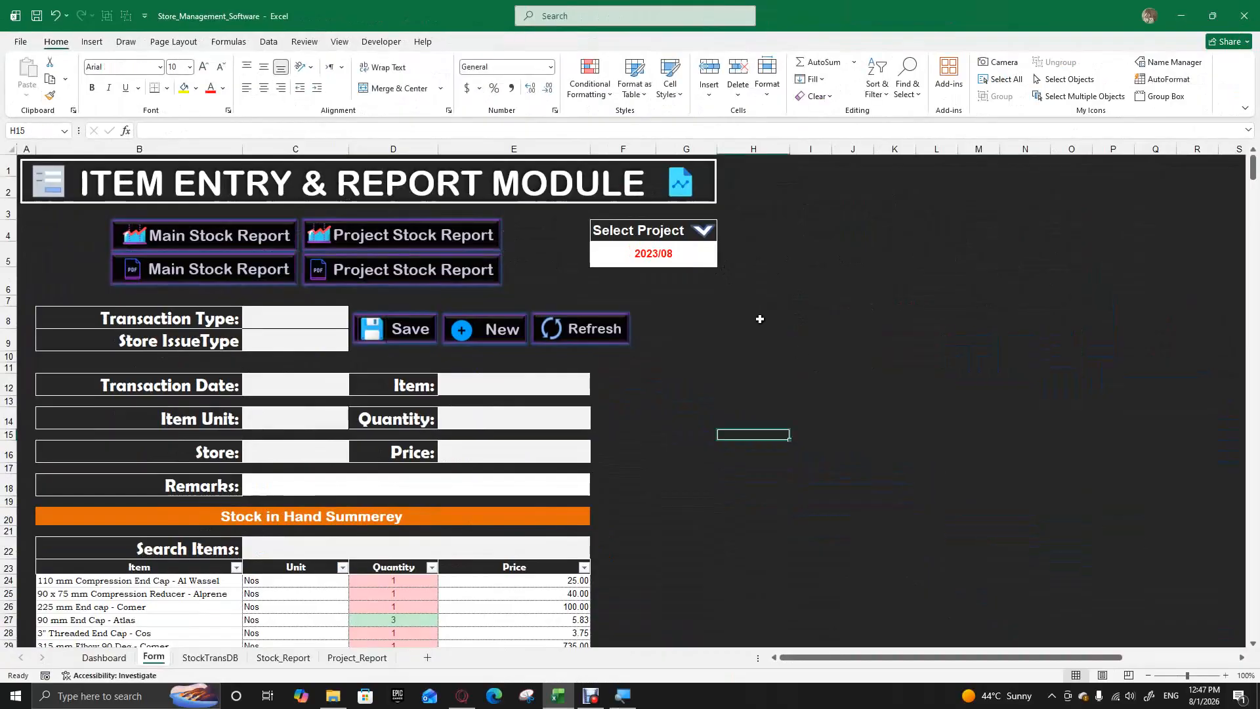
Examine the Save, New and Refresh buttons one after another as grouped shapes.
{"action": "left_click", "coordinate": [418, 338], "text": "ctrl"}
{"action": "right_click", "coordinate": [419, 339]}
{"action": "key", "text": "Escape"}
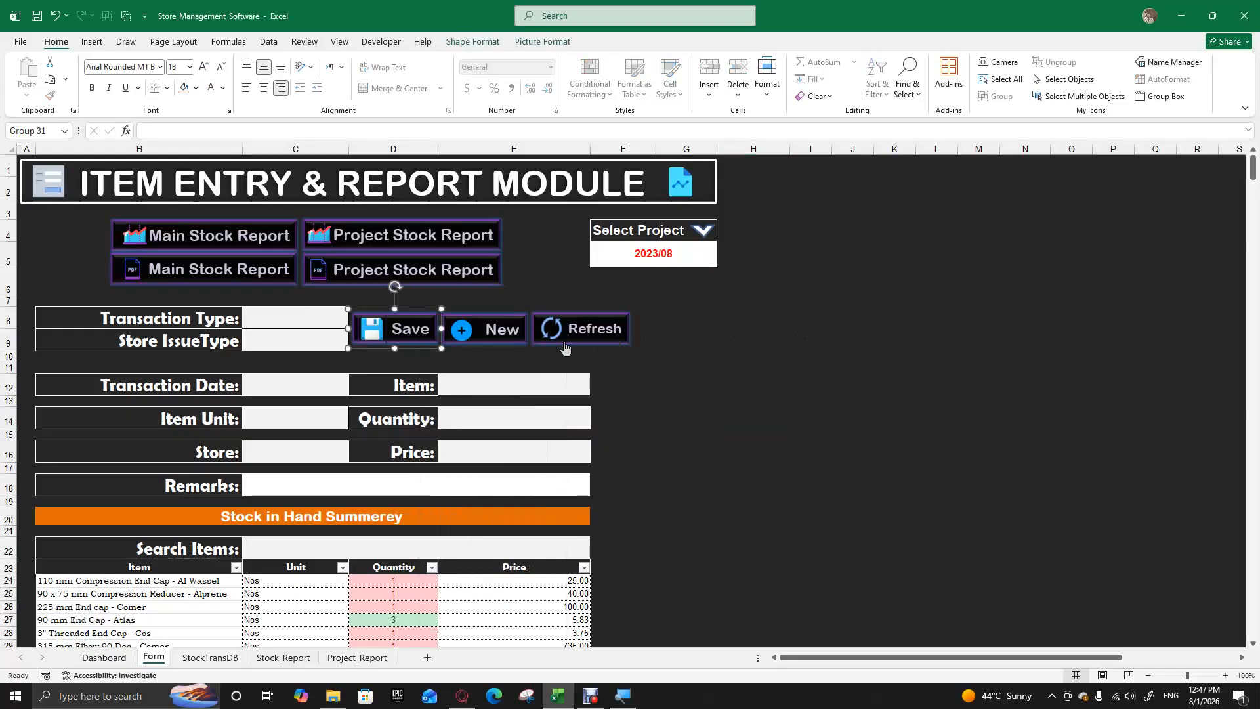
{"action": "right_click", "coordinate": [517, 344]}
{"action": "key", "text": "Escape"}
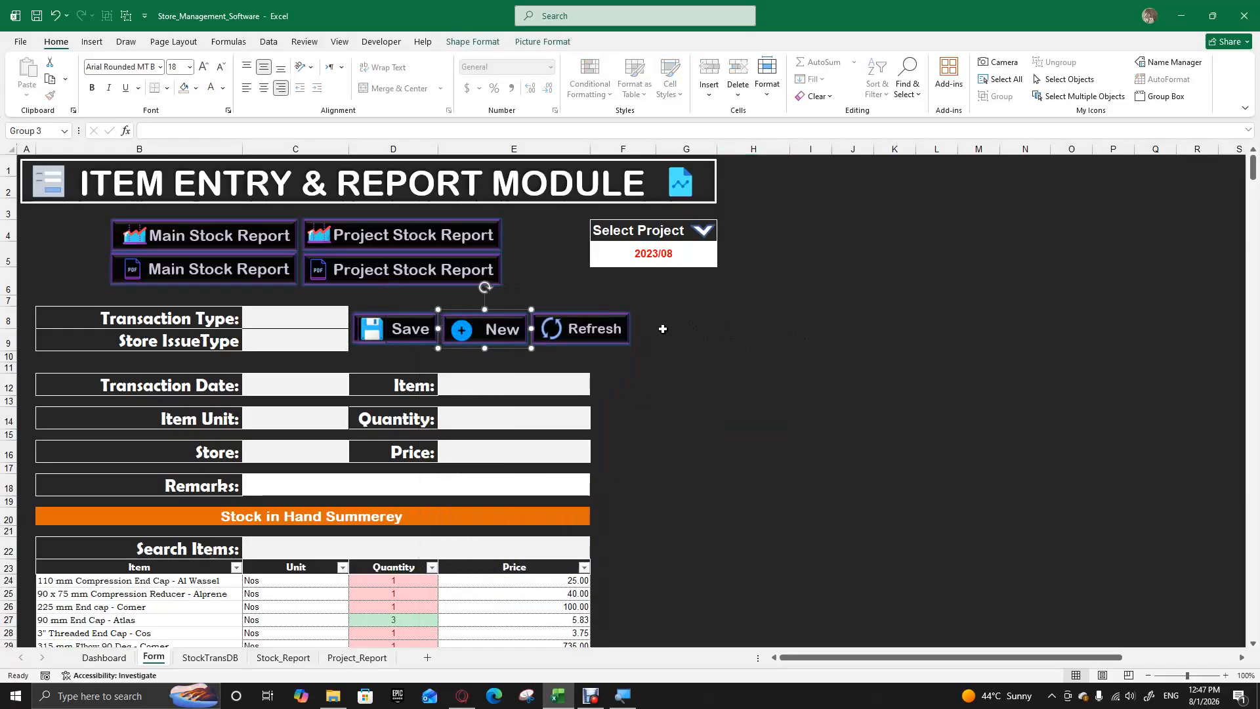
{"action": "right_click", "coordinate": [618, 343]}
{"action": "key", "text": "Escape"}
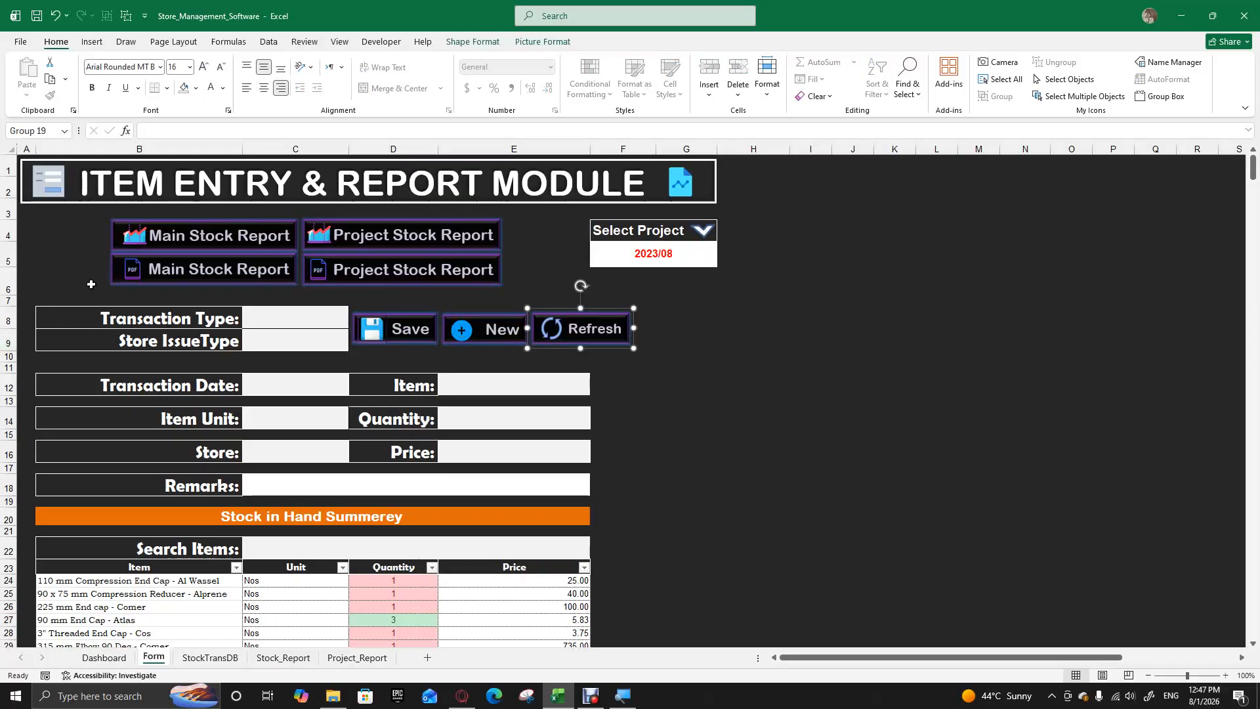
Examine the Transaction Type label in B8 and the choices in its drop-down list in C8.
{"action": "left_click", "coordinate": [63, 313]}
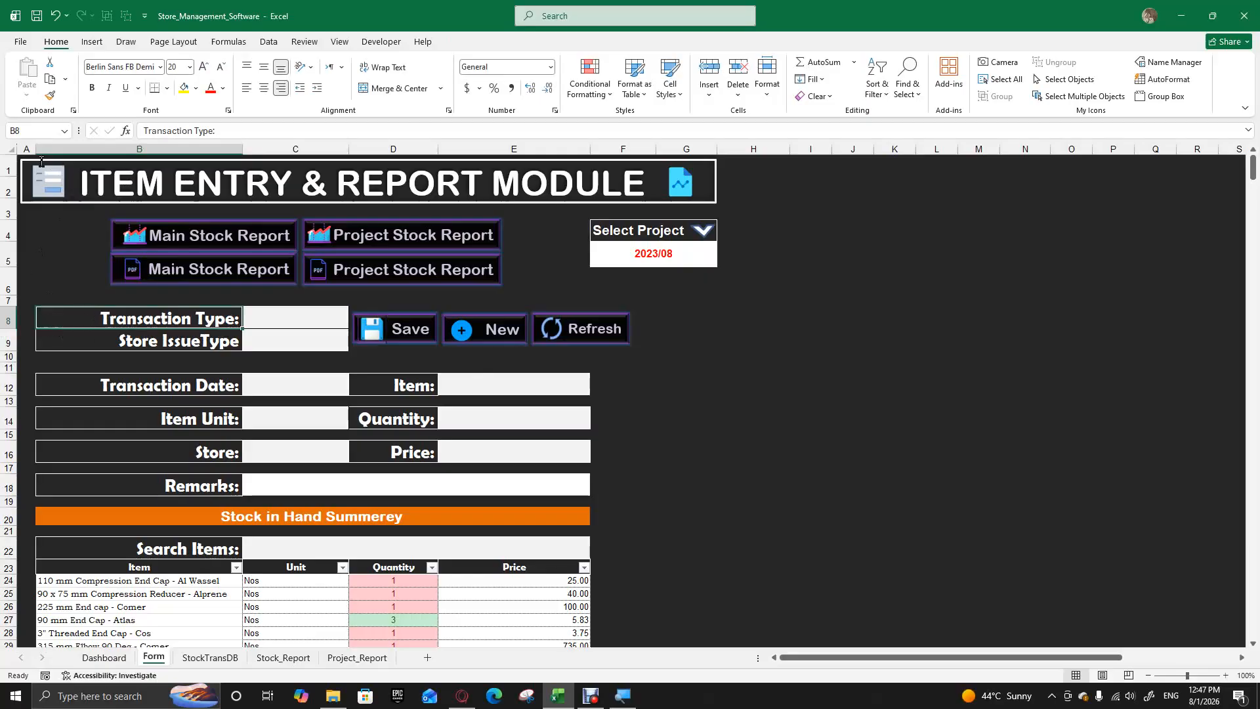
{"action": "left_click_drag", "start_coordinate": [25, 210], "coordinate": [22, 319]}
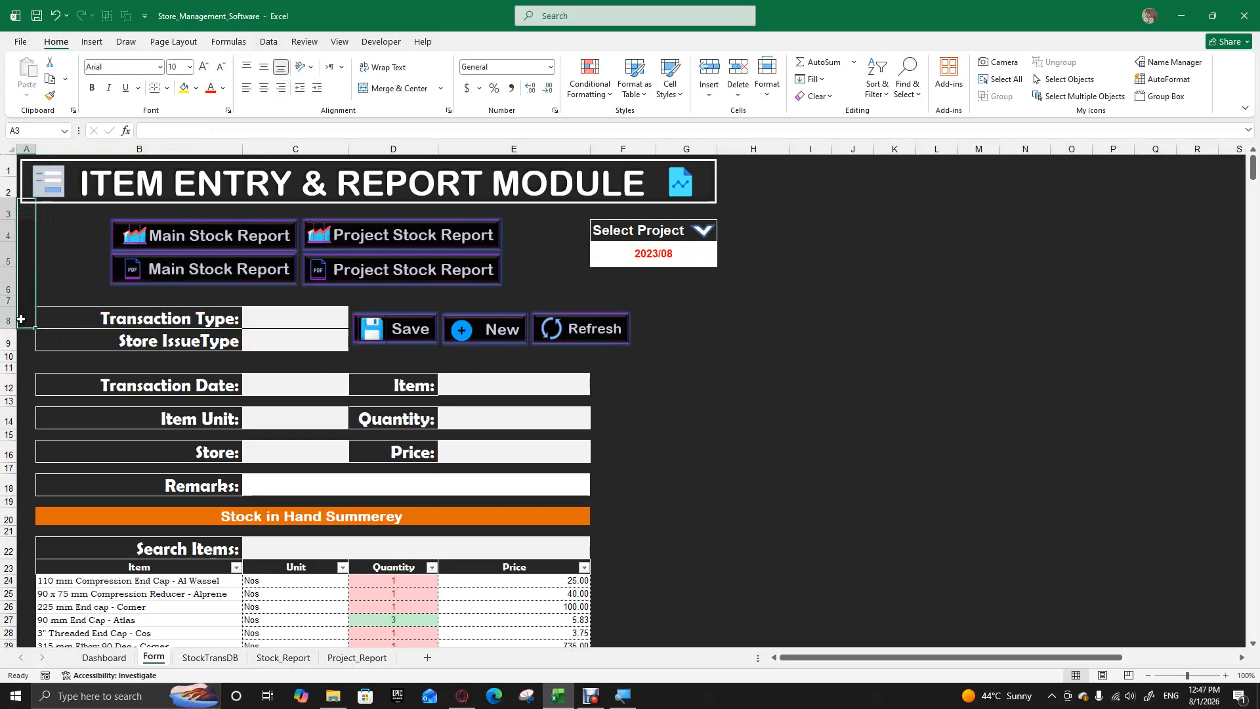
{"action": "left_click", "coordinate": [93, 317]}
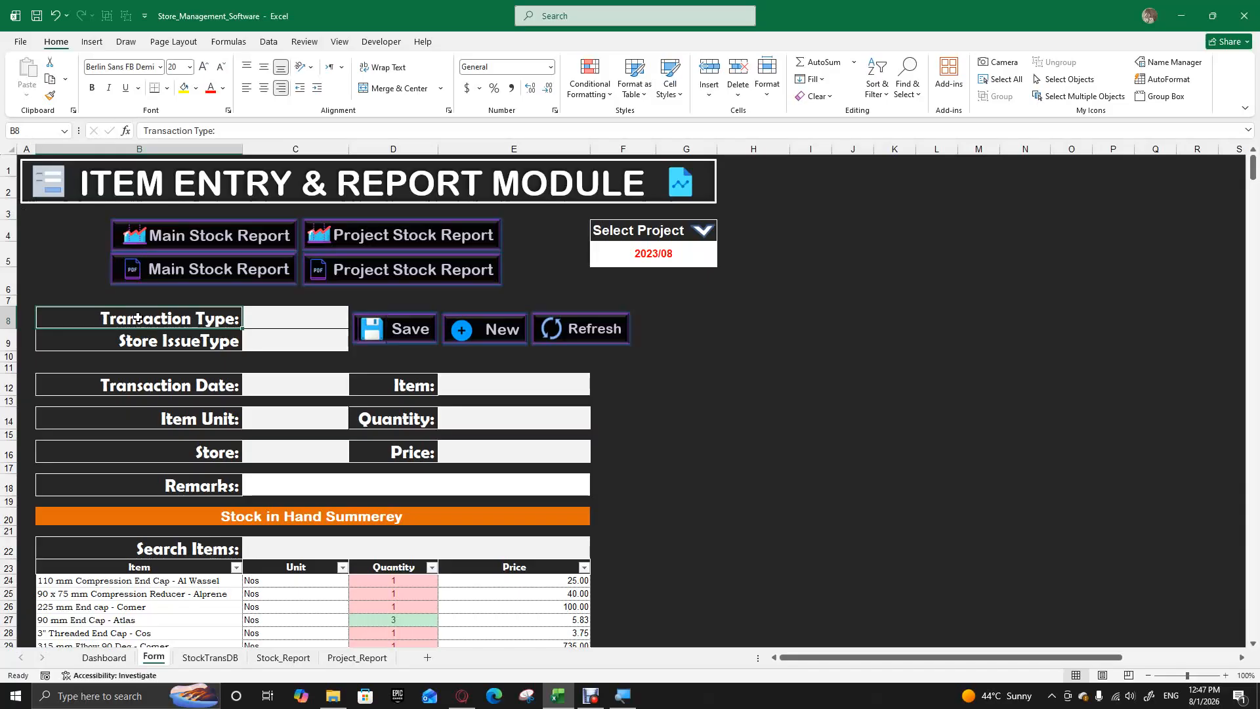
{"action": "left_click", "coordinate": [312, 321]}
{"action": "left_click_drag", "start_coordinate": [312, 321], "coordinate": [306, 348]}
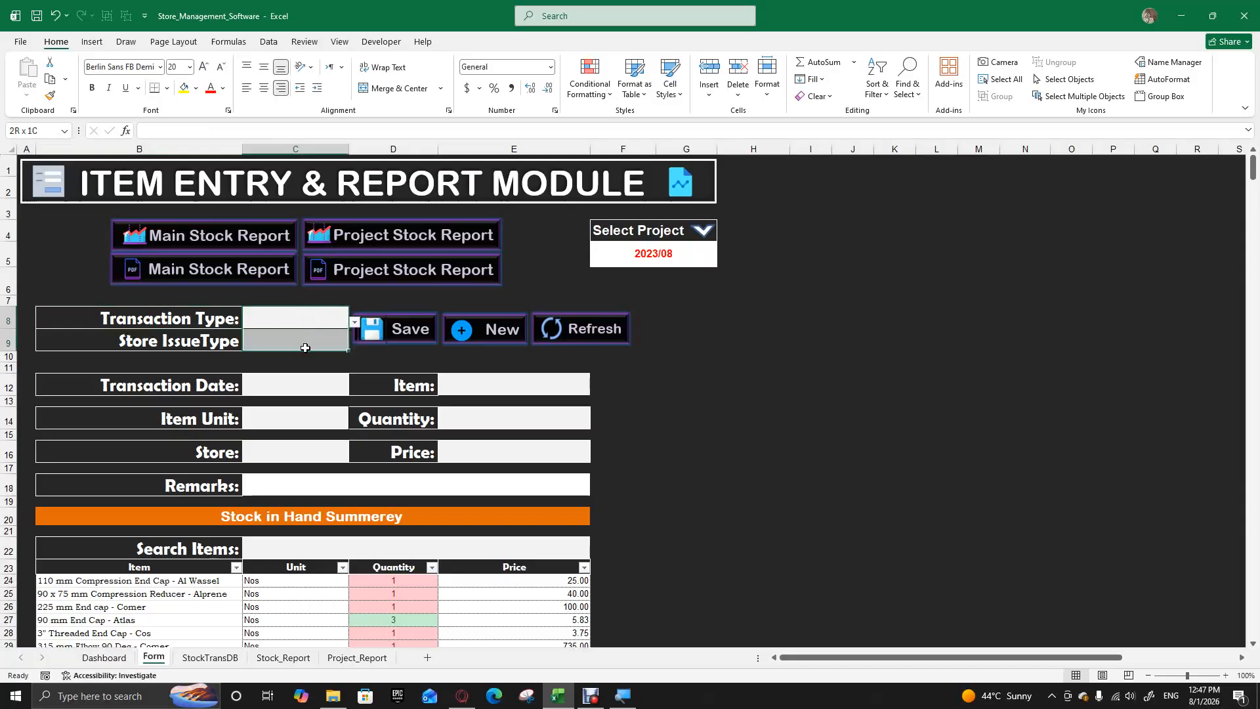
{"action": "left_click", "coordinate": [201, 322]}
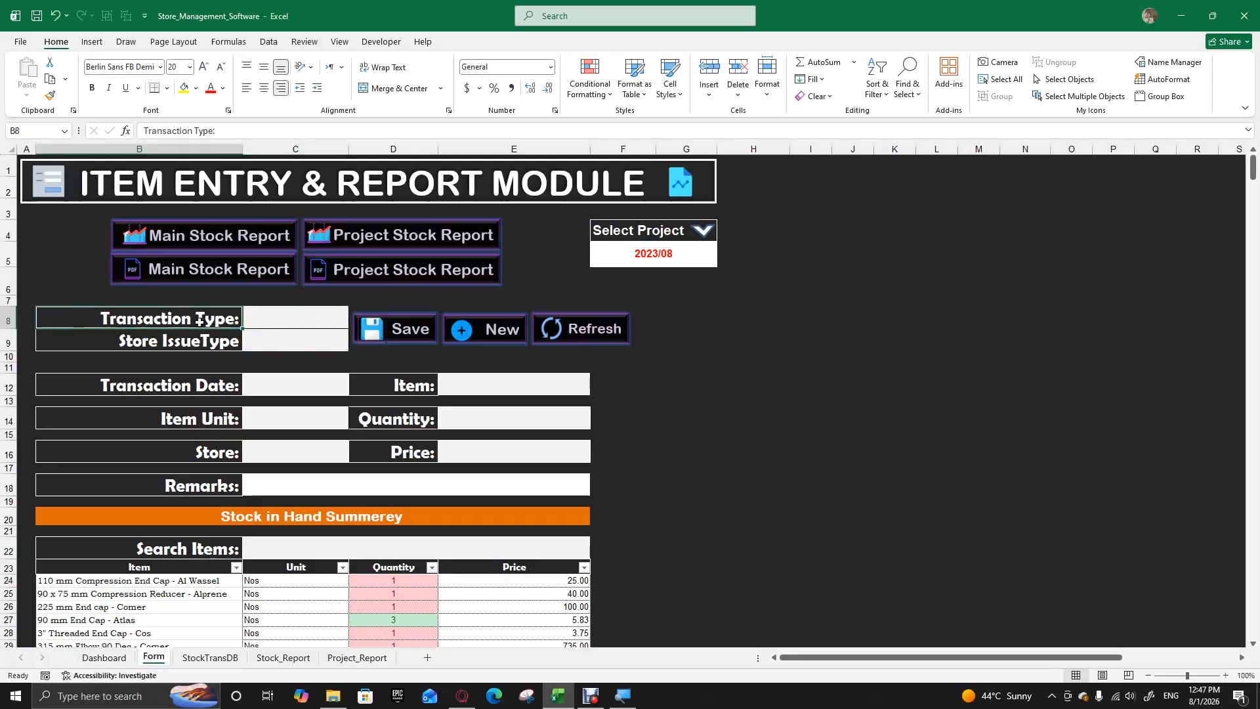
{"action": "left_click", "coordinate": [299, 321]}
{"action": "left_click", "coordinate": [354, 323]}
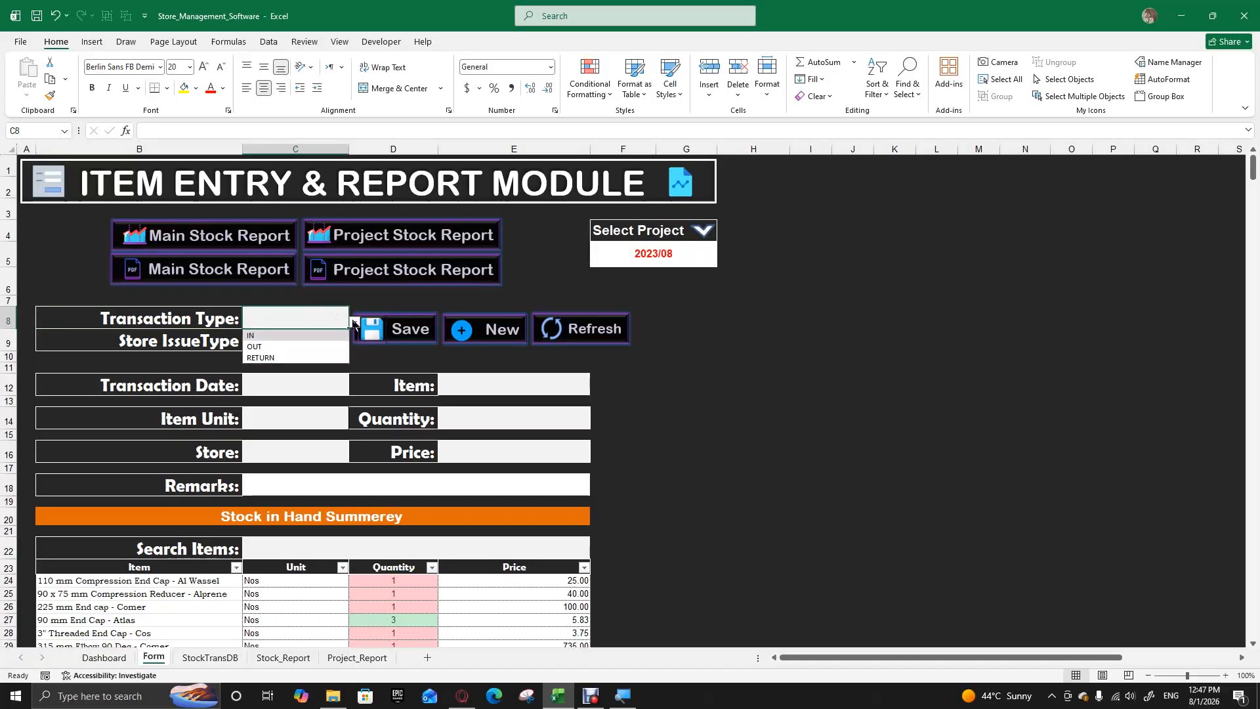
{"action": "left_click", "coordinate": [354, 323]}
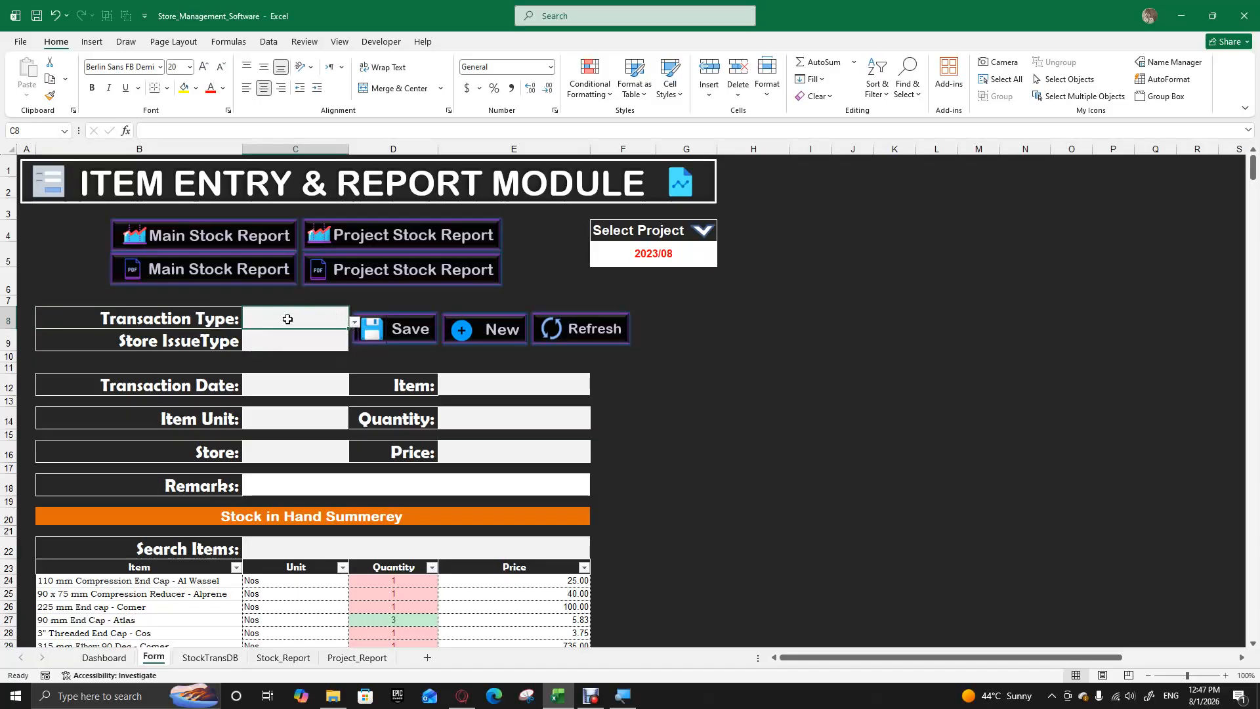
Inspect the Store IssueType label in B9 and the formula in the cell beside it.
{"action": "left_click", "coordinate": [165, 341]}
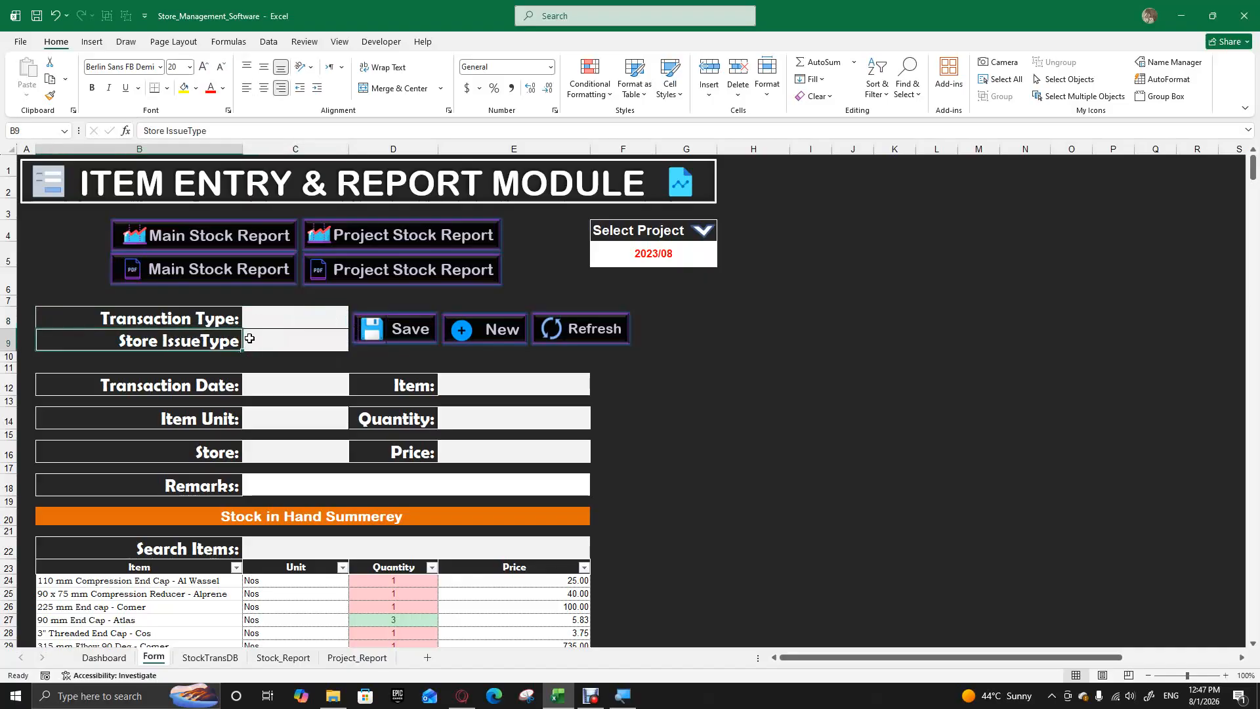
{"action": "left_click", "coordinate": [294, 339]}
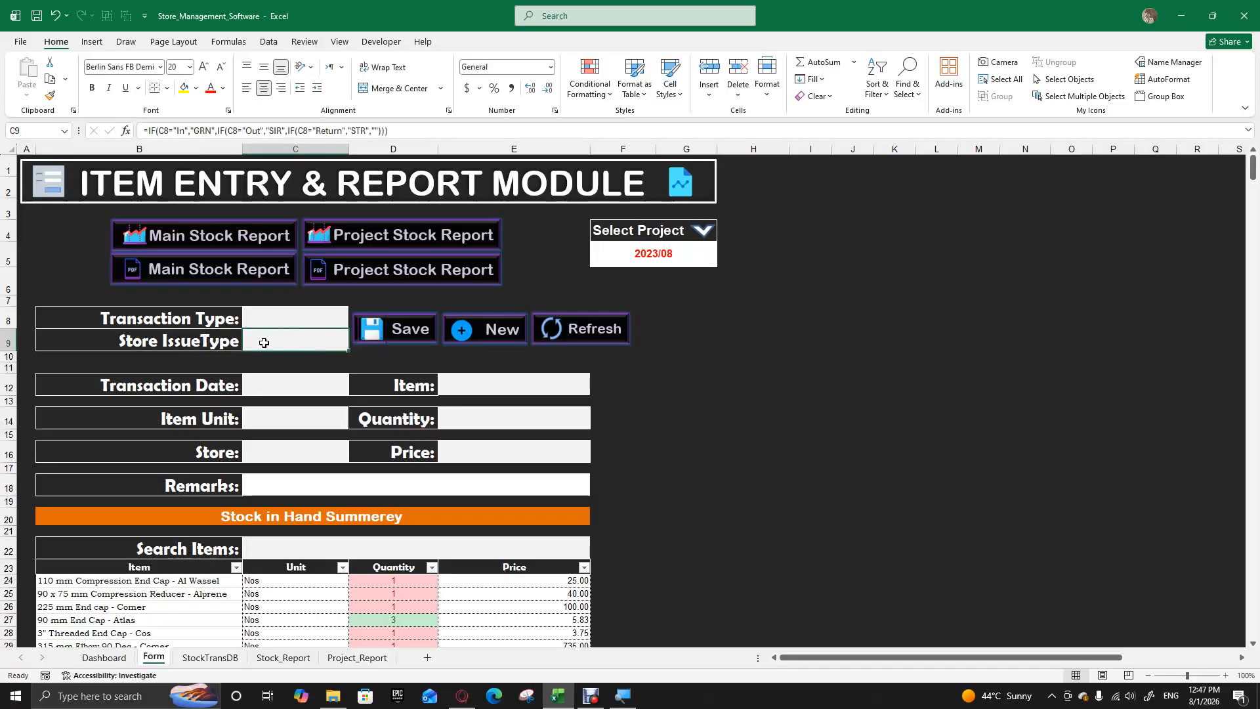
Set the Transaction Type in C8 to IN.
{"action": "left_click", "coordinate": [292, 319]}
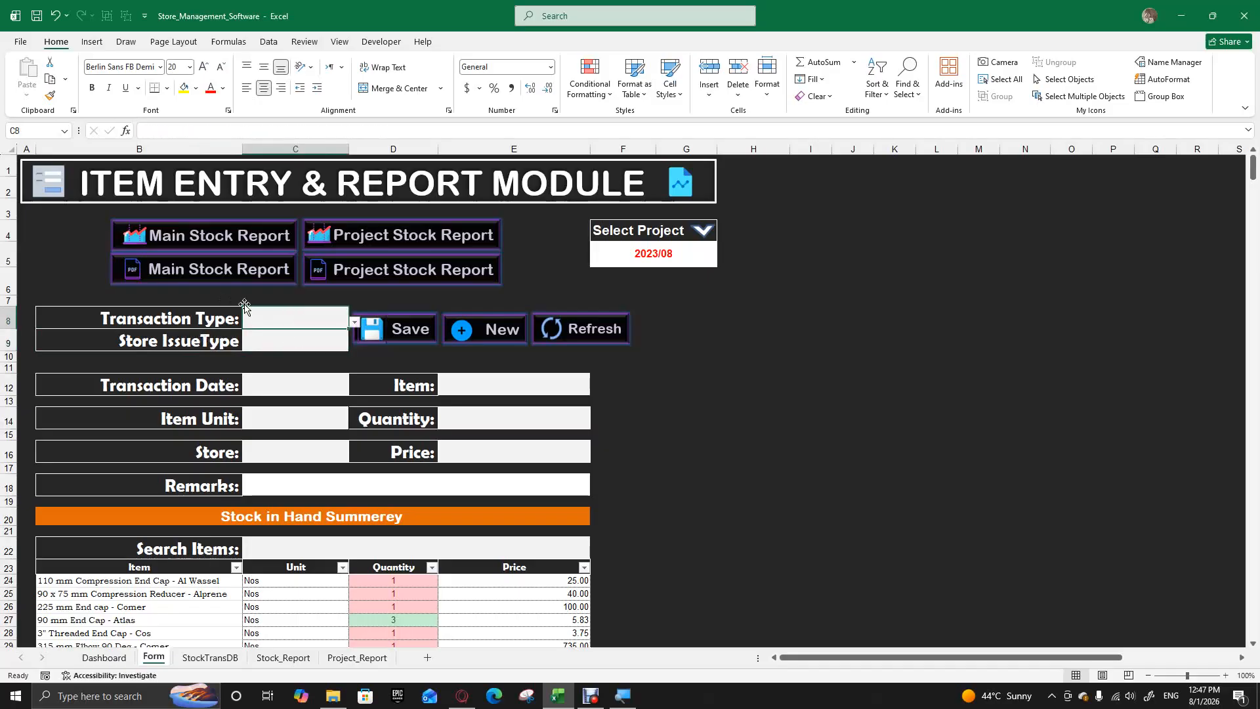
{"action": "left_click", "coordinate": [355, 322]}
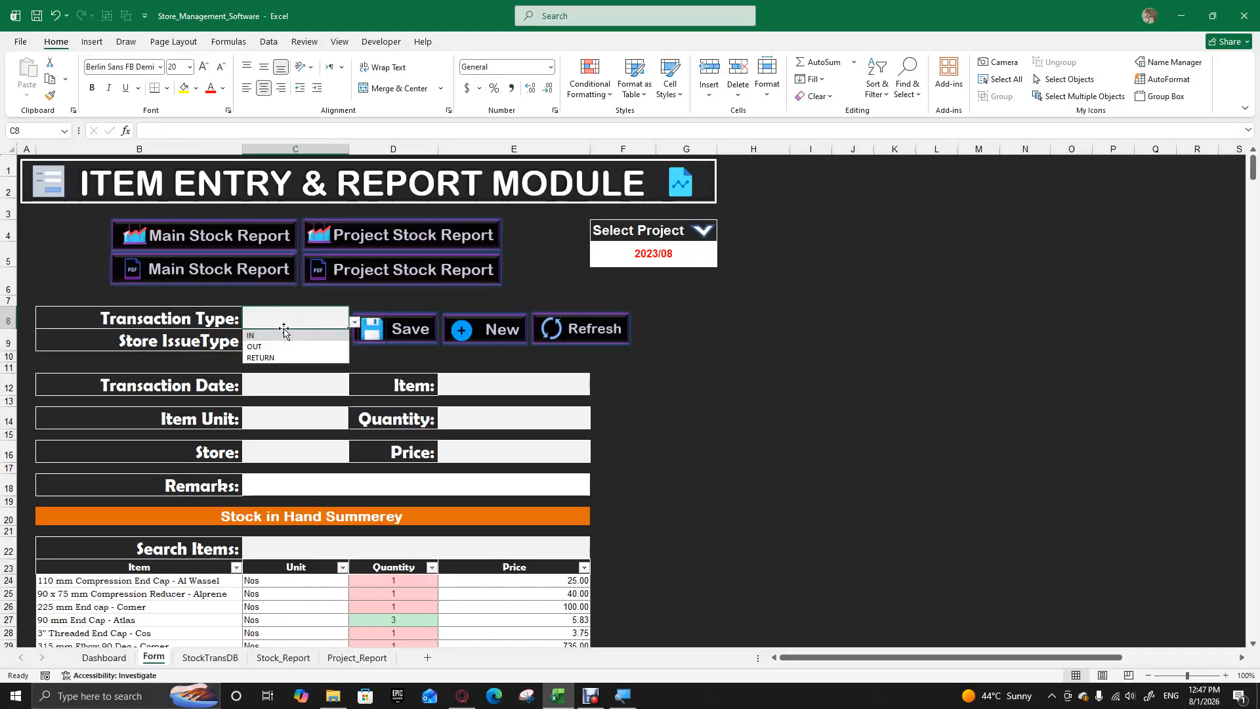
{"action": "left_click", "coordinate": [253, 336]}
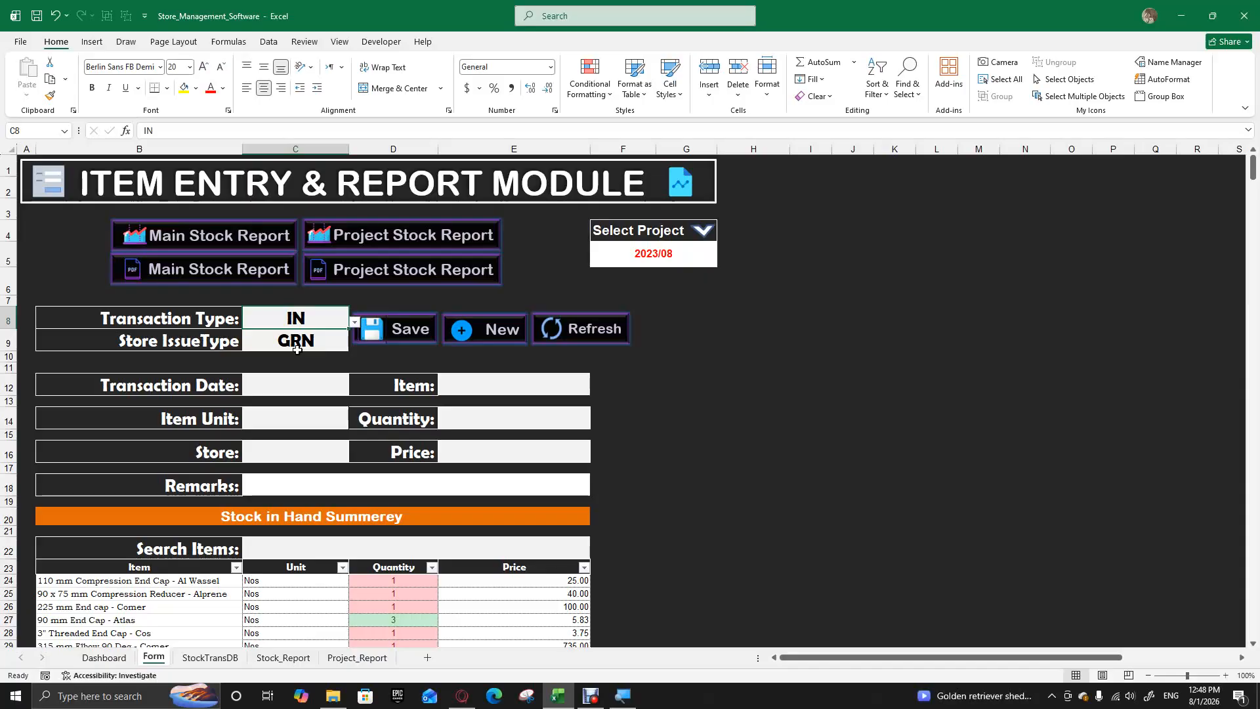
{"action": "left_click", "coordinate": [701, 379]}
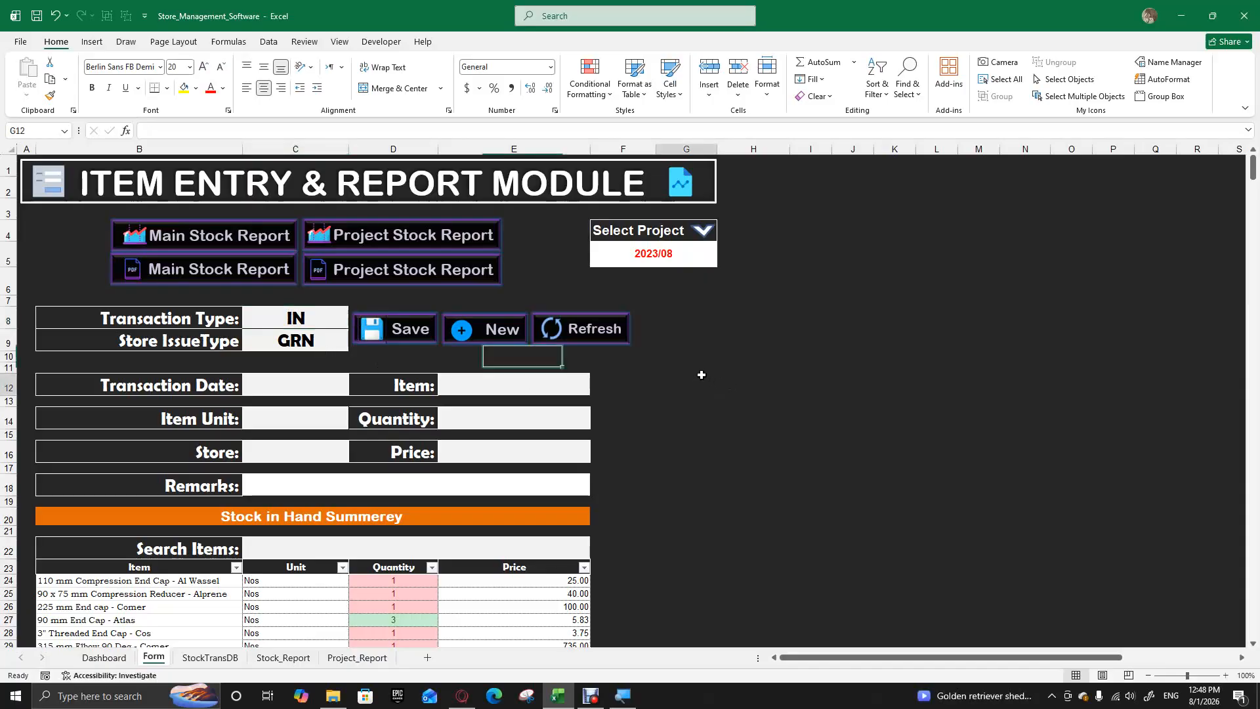
Examine the Transaction Type and Store IssueType labels in B8:B9 together with their values in C8:C9.
{"action": "left_click", "coordinate": [334, 319]}
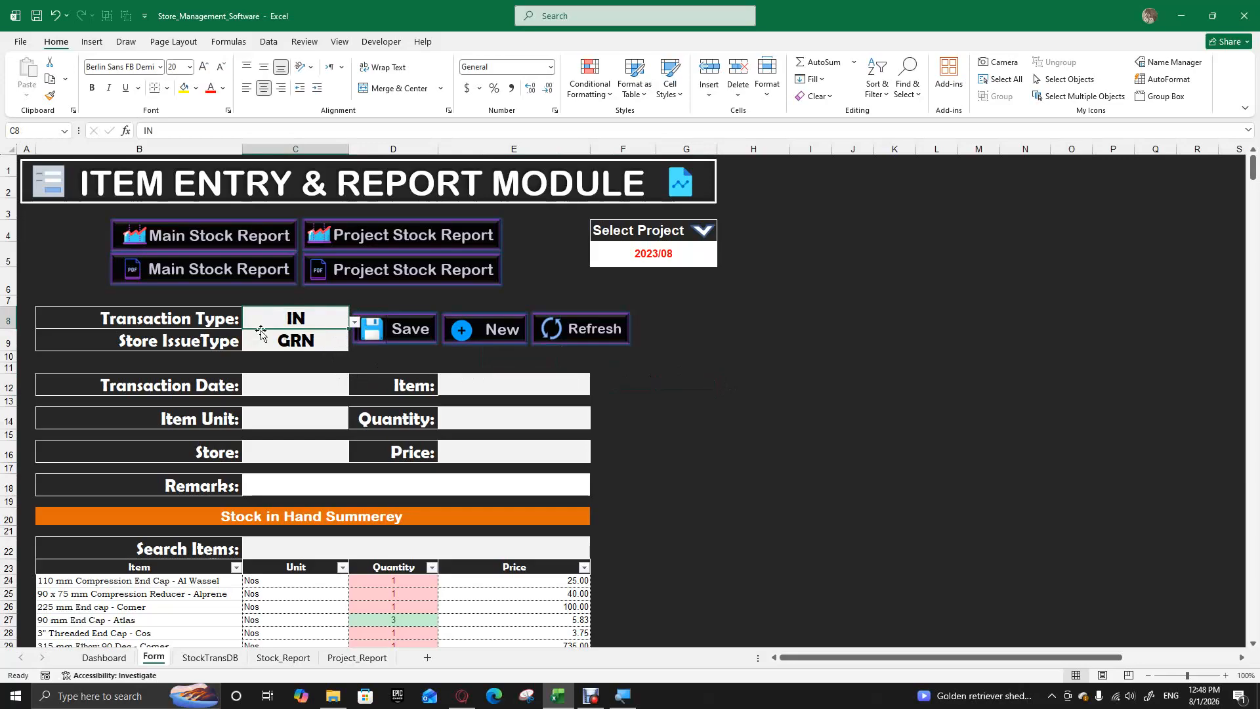
{"action": "left_click", "coordinate": [160, 315]}
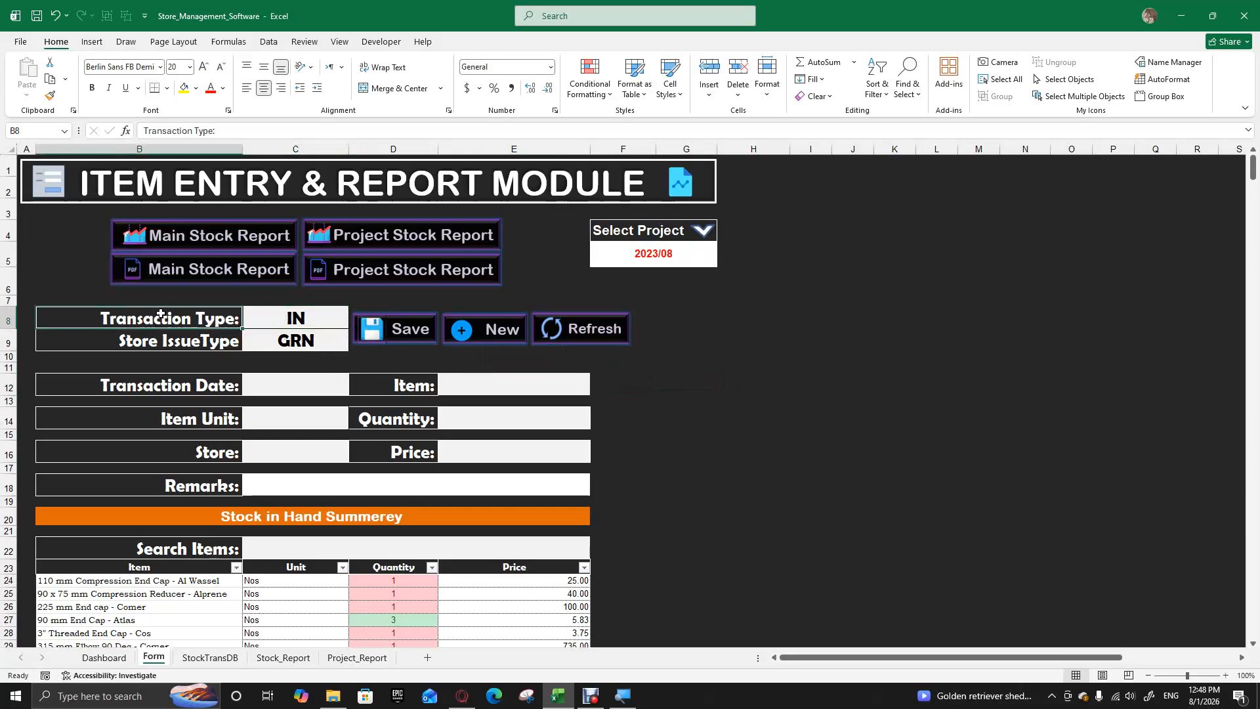
{"action": "left_click_drag", "start_coordinate": [155, 326], "coordinate": [158, 319]}
{"action": "left_click", "coordinate": [144, 341]}
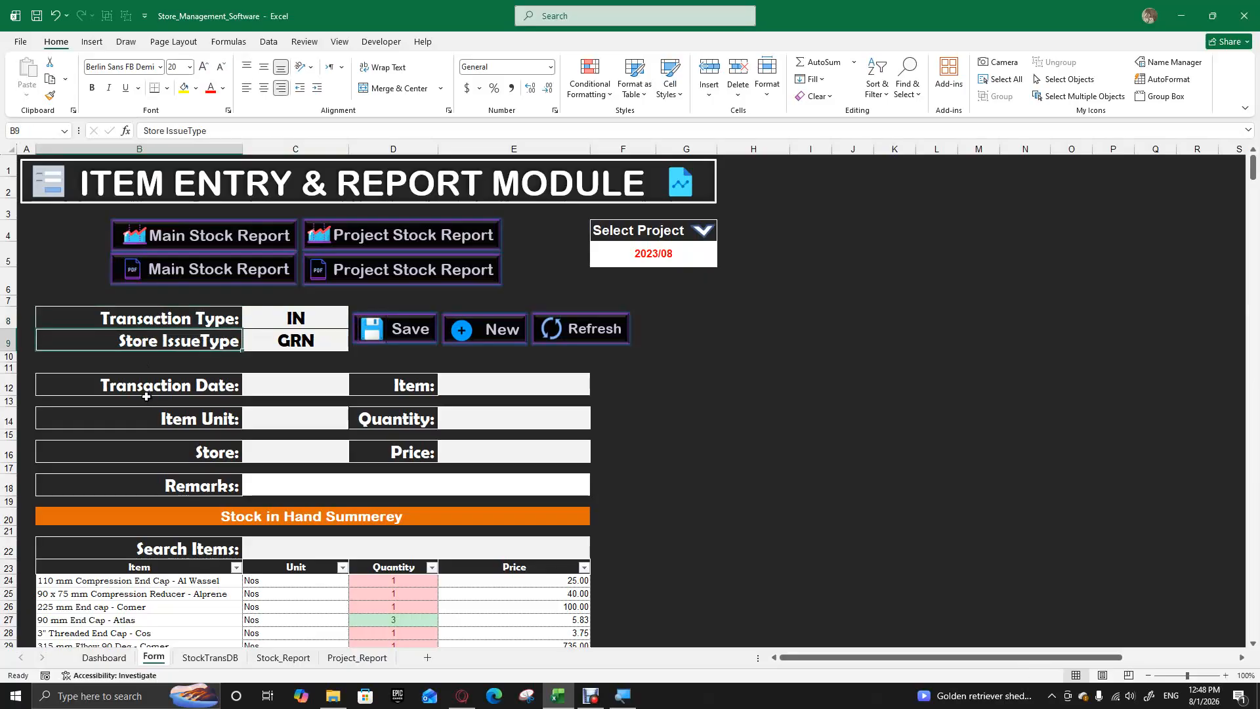
{"action": "left_click", "coordinate": [84, 319]}
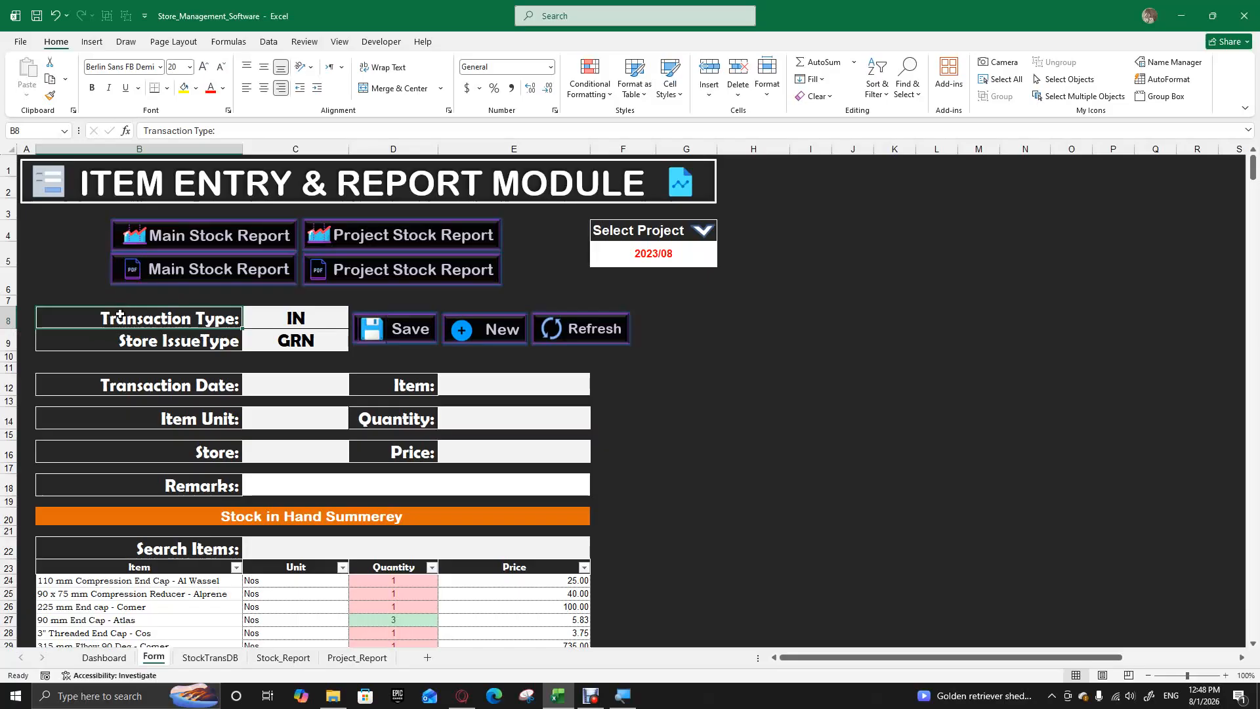
{"action": "left_click", "coordinate": [194, 344]}
{"action": "left_click", "coordinate": [113, 320]}
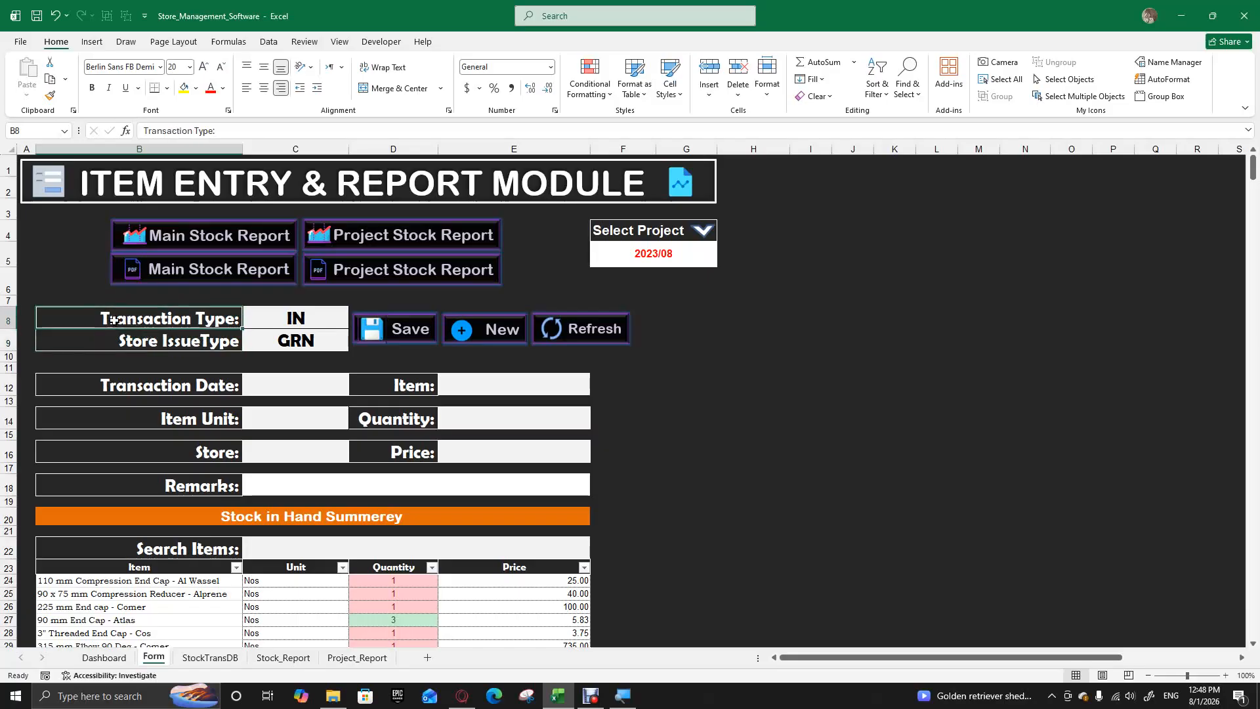
{"action": "left_click", "coordinate": [340, 322]}
{"action": "left_click", "coordinate": [221, 320]}
{"action": "left_click", "coordinate": [776, 442]}
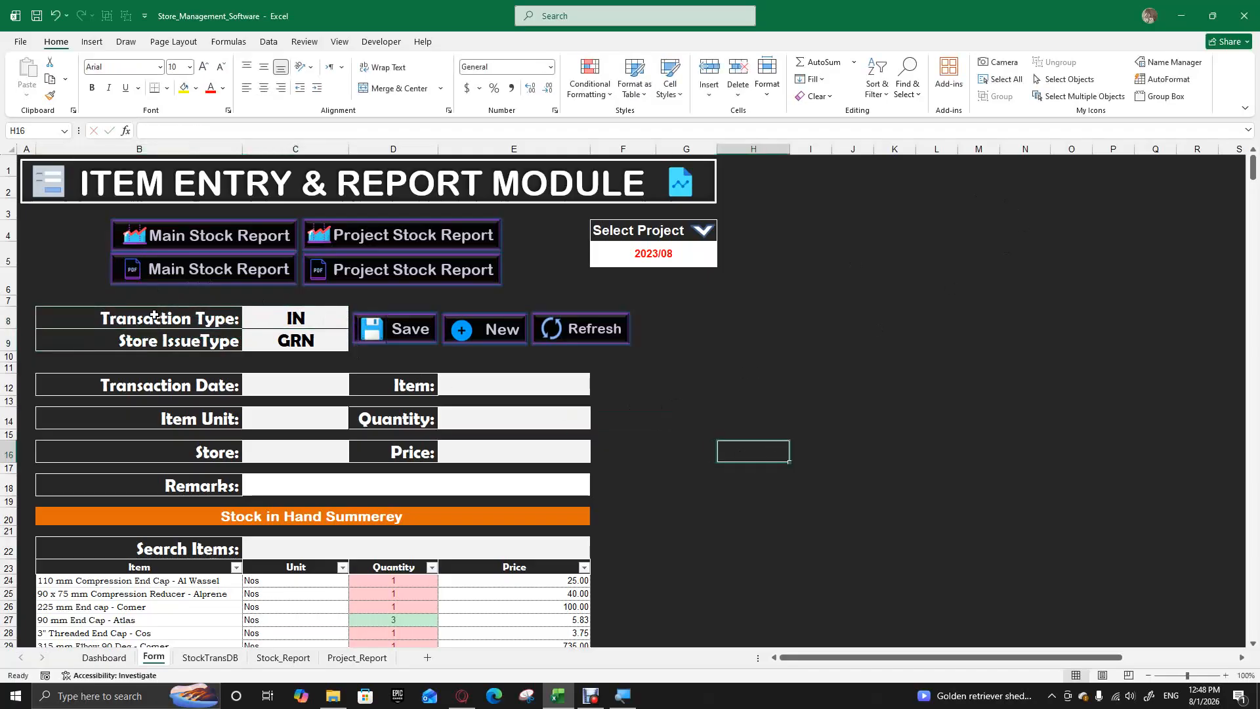
{"action": "left_click", "coordinate": [275, 317]}
{"action": "left_click_drag", "start_coordinate": [275, 318], "coordinate": [276, 338]}
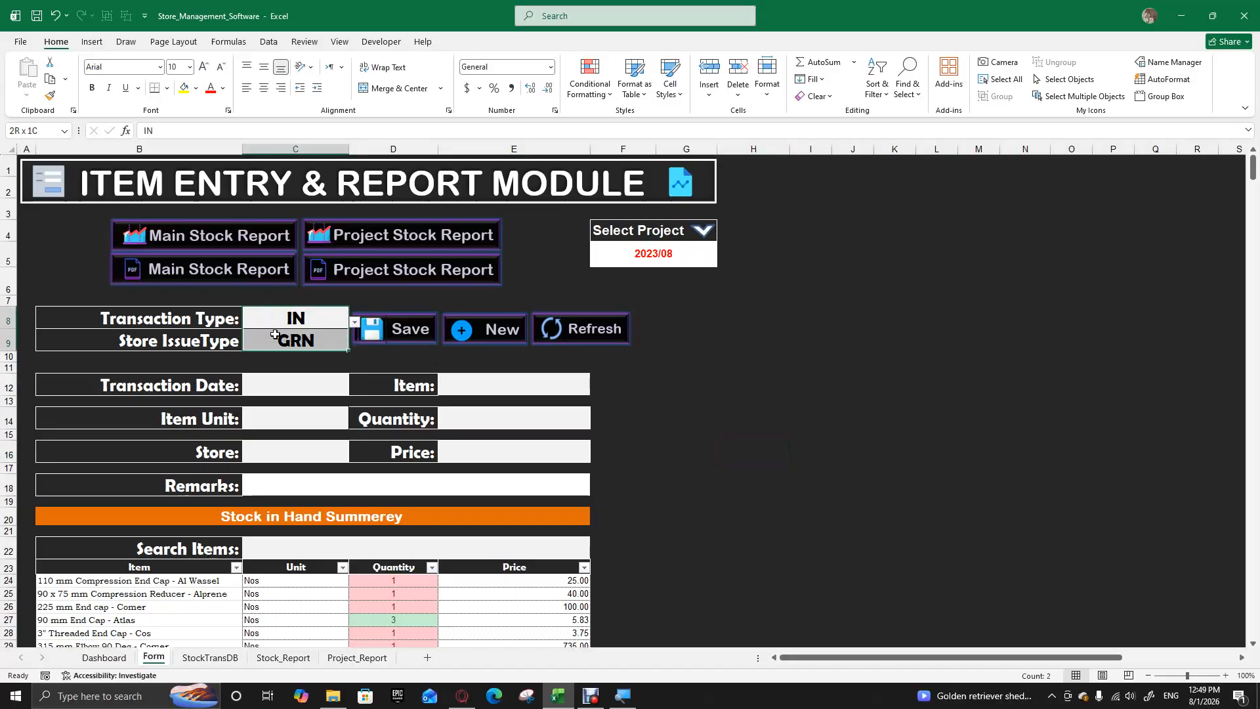
{"action": "left_click", "coordinate": [700, 427]}
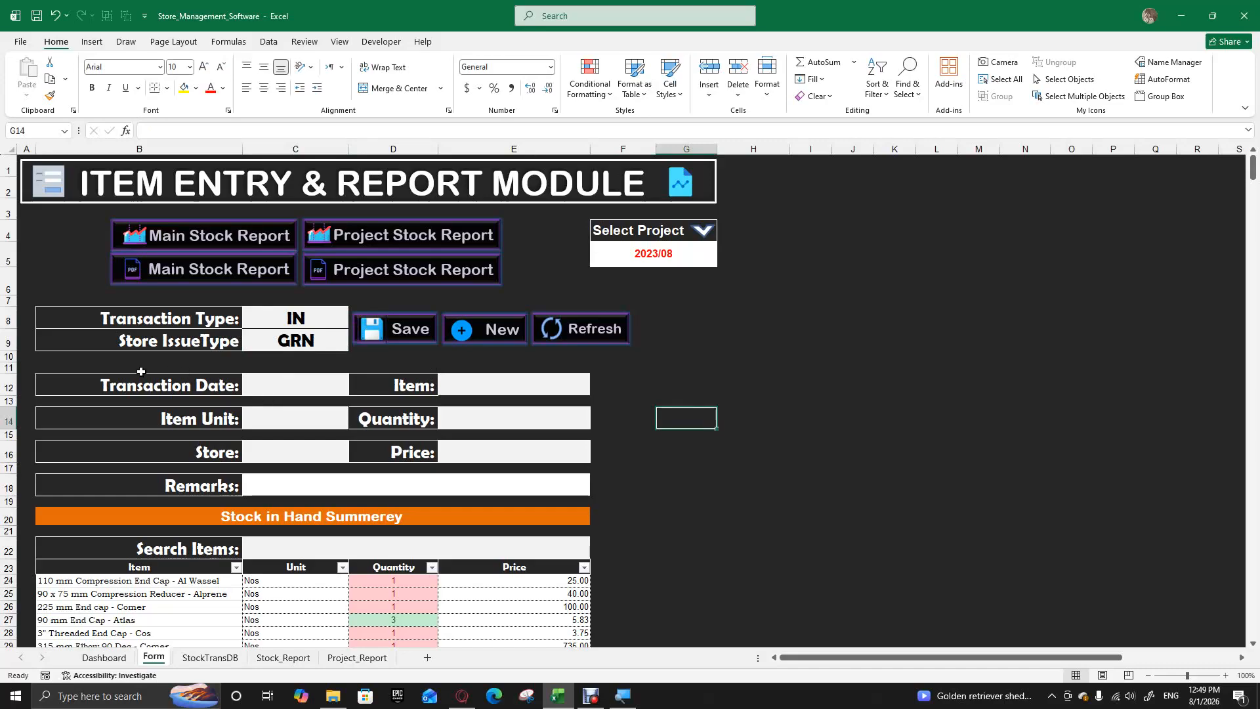
Examine the Transaction Date and Item labels in row 12 and the entry cells beside them.
{"action": "left_click", "coordinate": [56, 358]}
{"action": "left_click_drag", "start_coordinate": [56, 359], "coordinate": [334, 379]}
{"action": "left_click", "coordinate": [265, 411]}
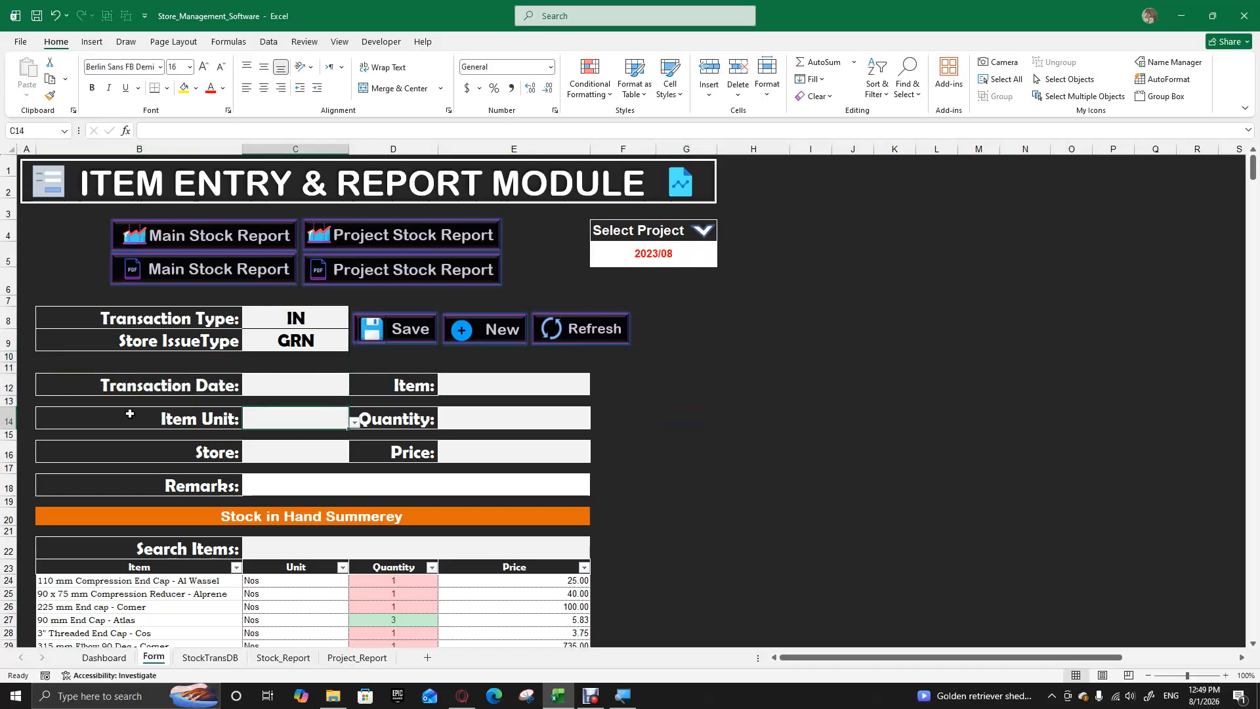
{"action": "left_click", "coordinate": [100, 389]}
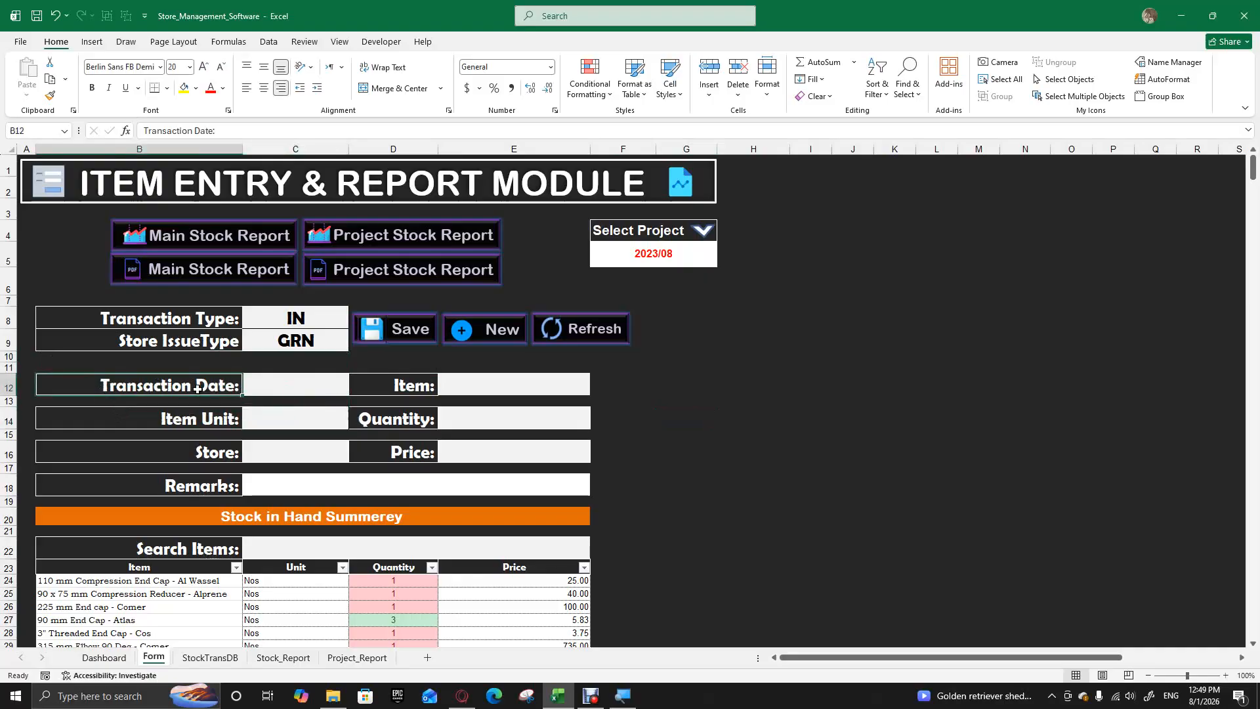
{"action": "left_click", "coordinate": [316, 386]}
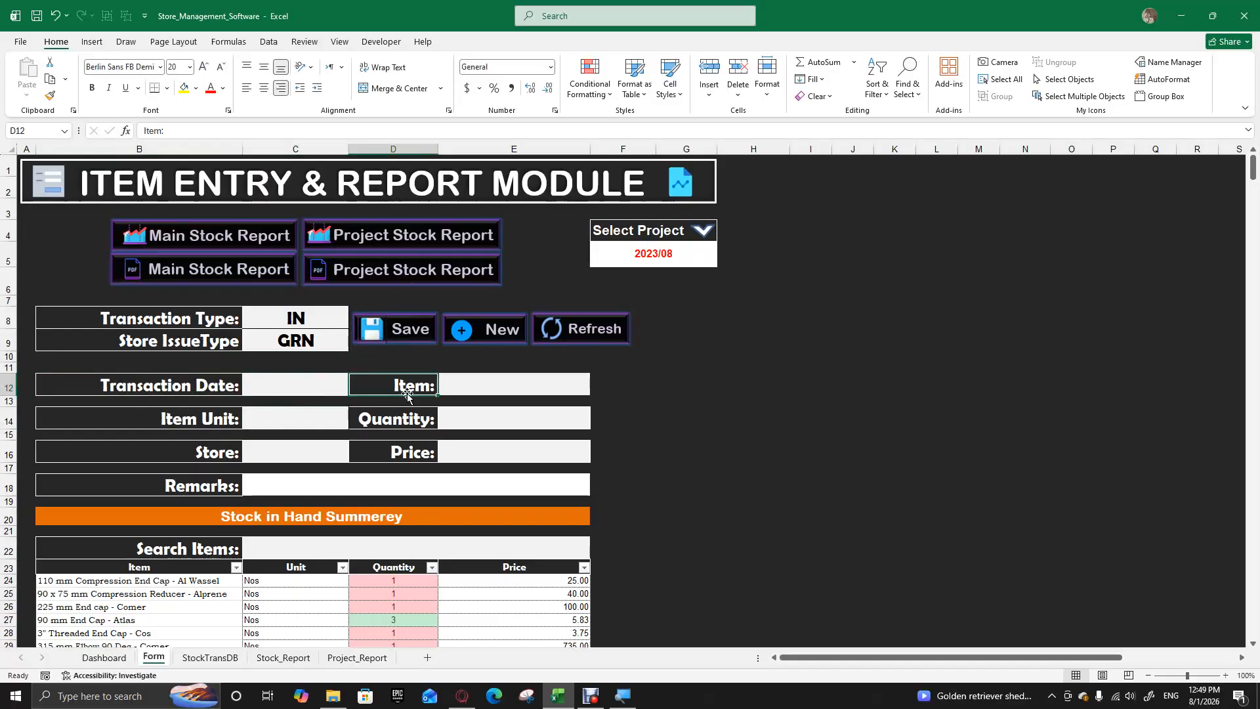
{"action": "left_click", "coordinate": [516, 385]}
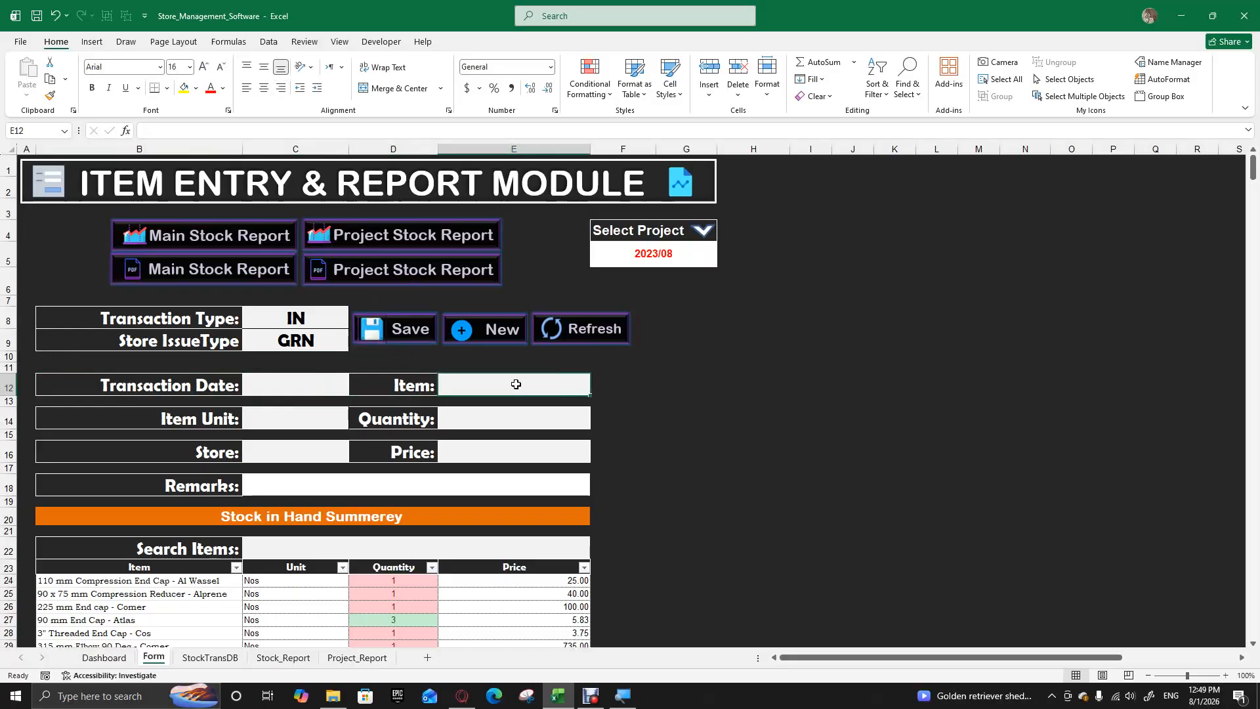
Examine the Item Unit label and drop-down choices in row 14, along with the Quantity entry cell E14.
{"action": "left_click", "coordinate": [63, 399]}
{"action": "left_click", "coordinate": [85, 418]}
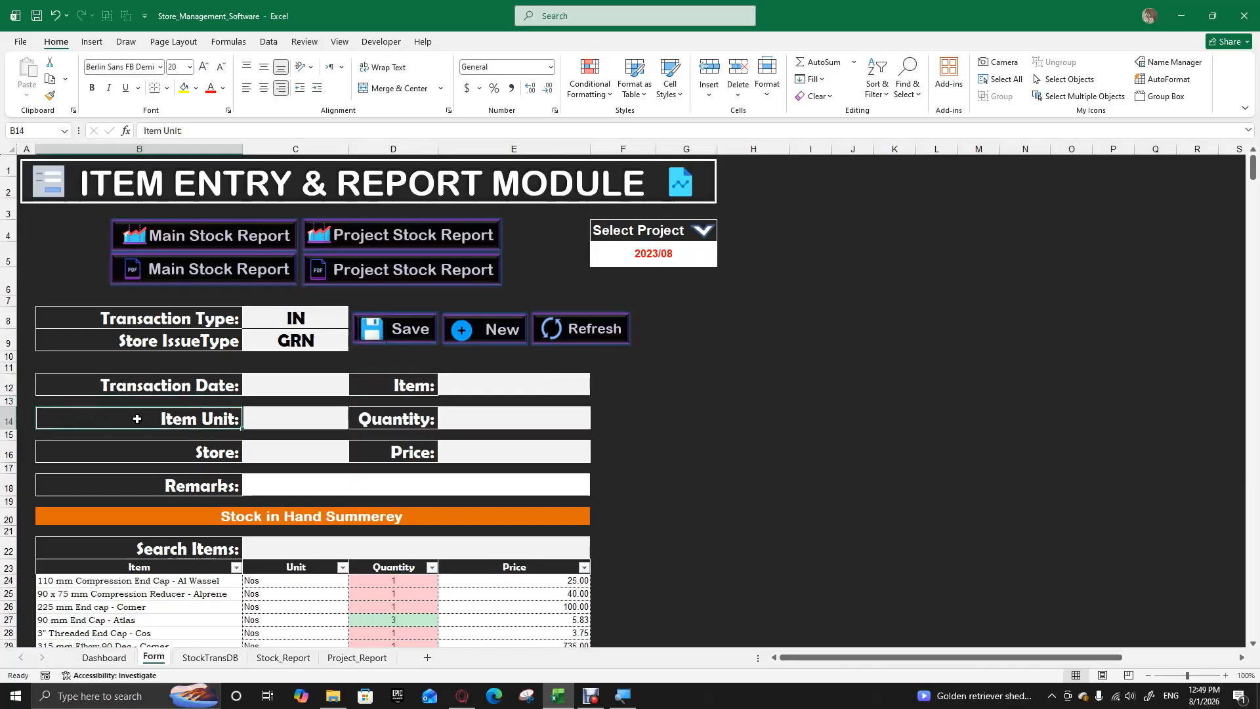
{"action": "left_click", "coordinate": [317, 416]}
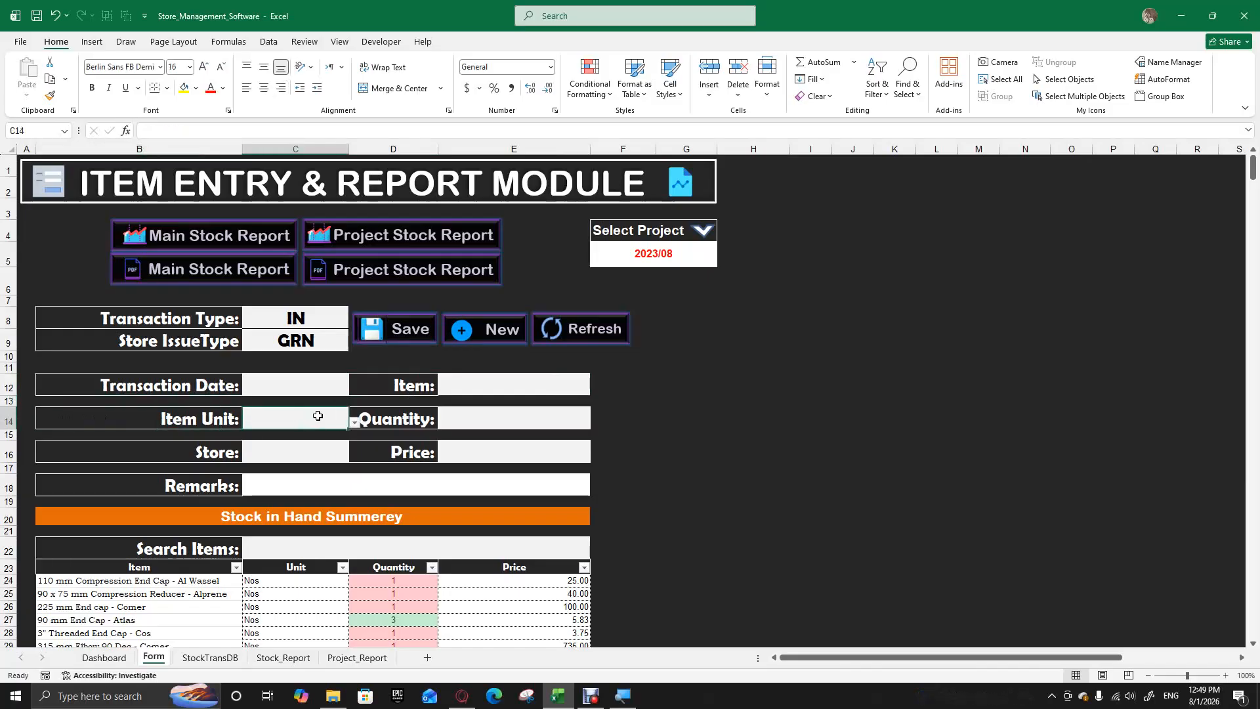
{"action": "left_click", "coordinate": [355, 423]}
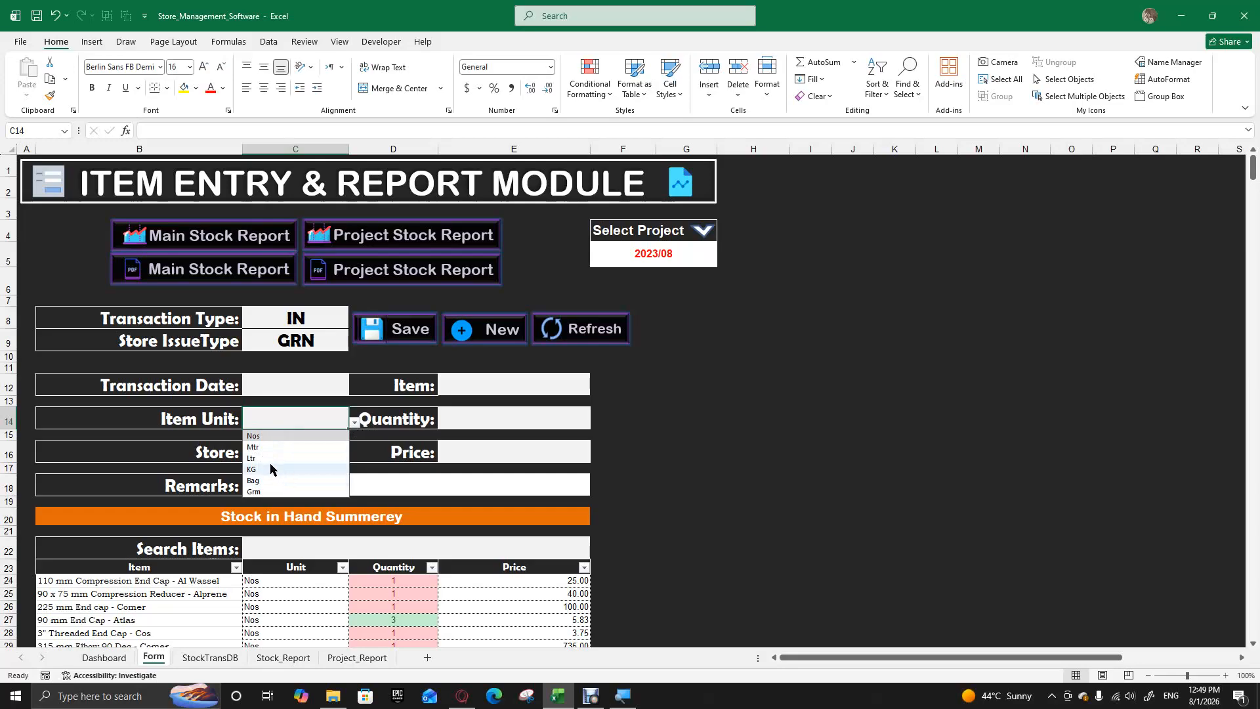
{"action": "left_click", "coordinate": [281, 416]}
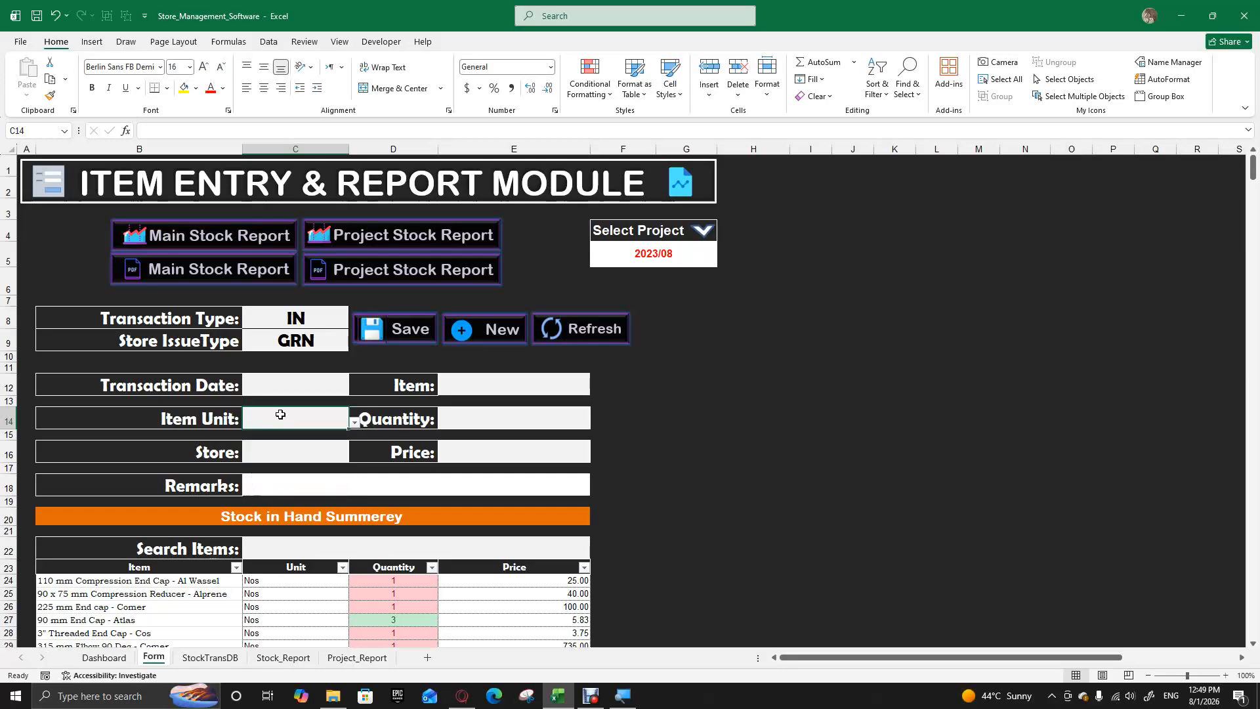
{"action": "left_click", "coordinate": [513, 418]}
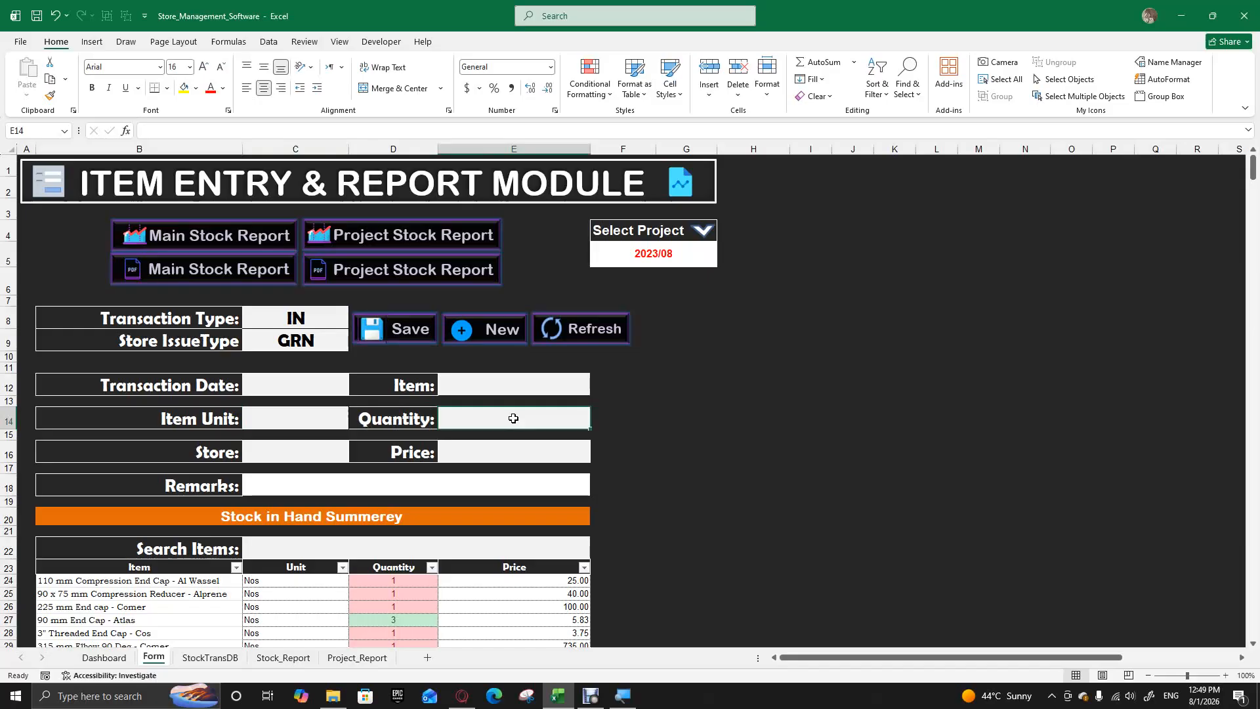
Review the Transaction Date, Item Unit and Store entry cells in column C and the formula behind the Store label in B16.
{"action": "left_click", "coordinate": [150, 385]}
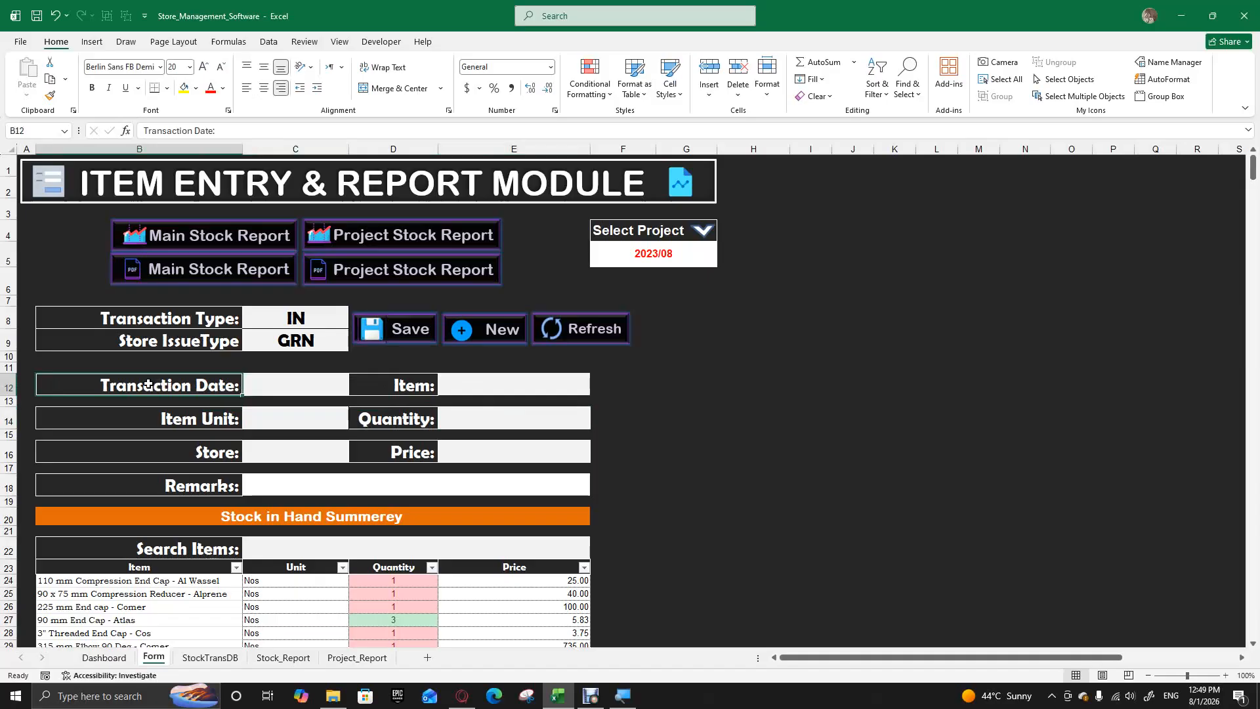
{"action": "left_click", "coordinate": [315, 389]}
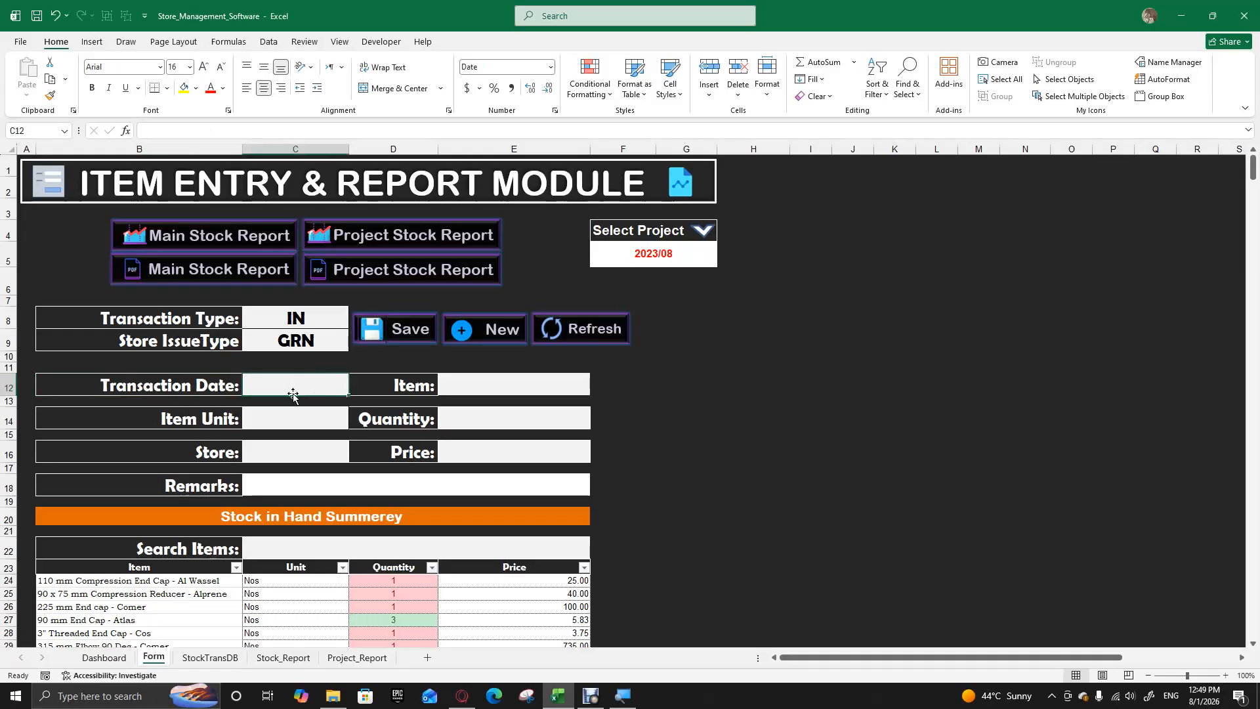
{"action": "left_click", "coordinate": [290, 405]}
{"action": "left_click", "coordinate": [293, 422]}
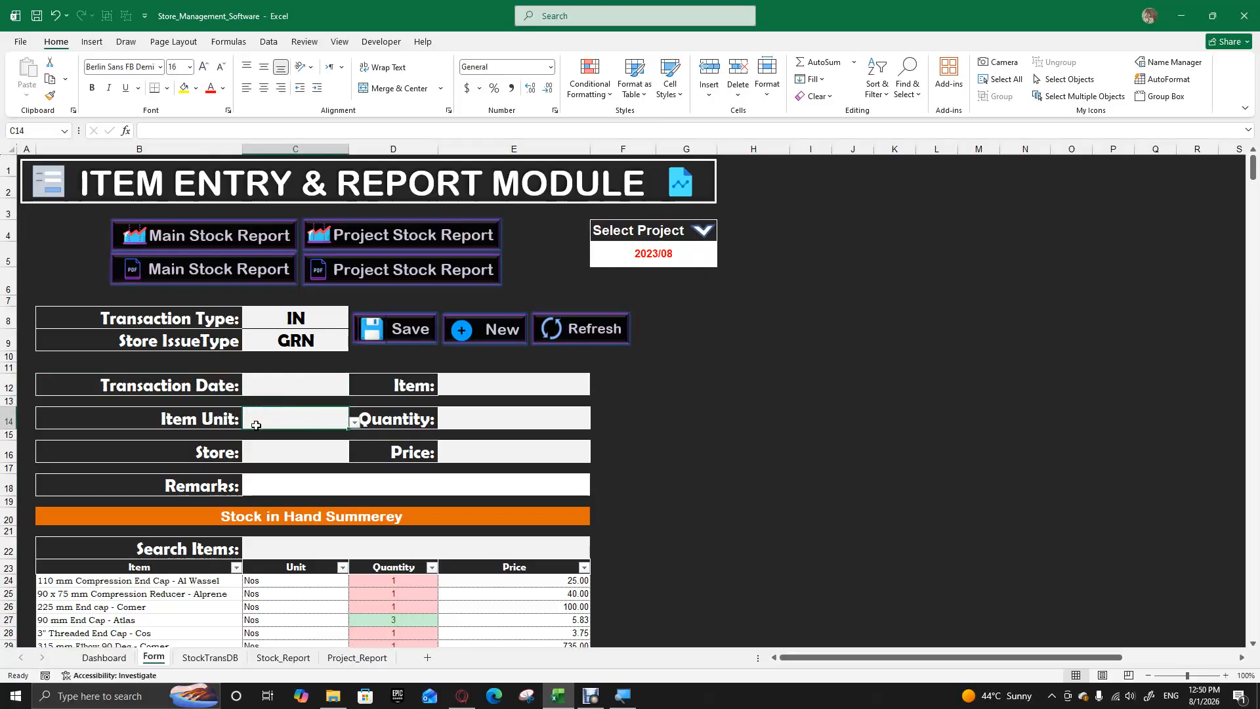
{"action": "left_click", "coordinate": [201, 451]}
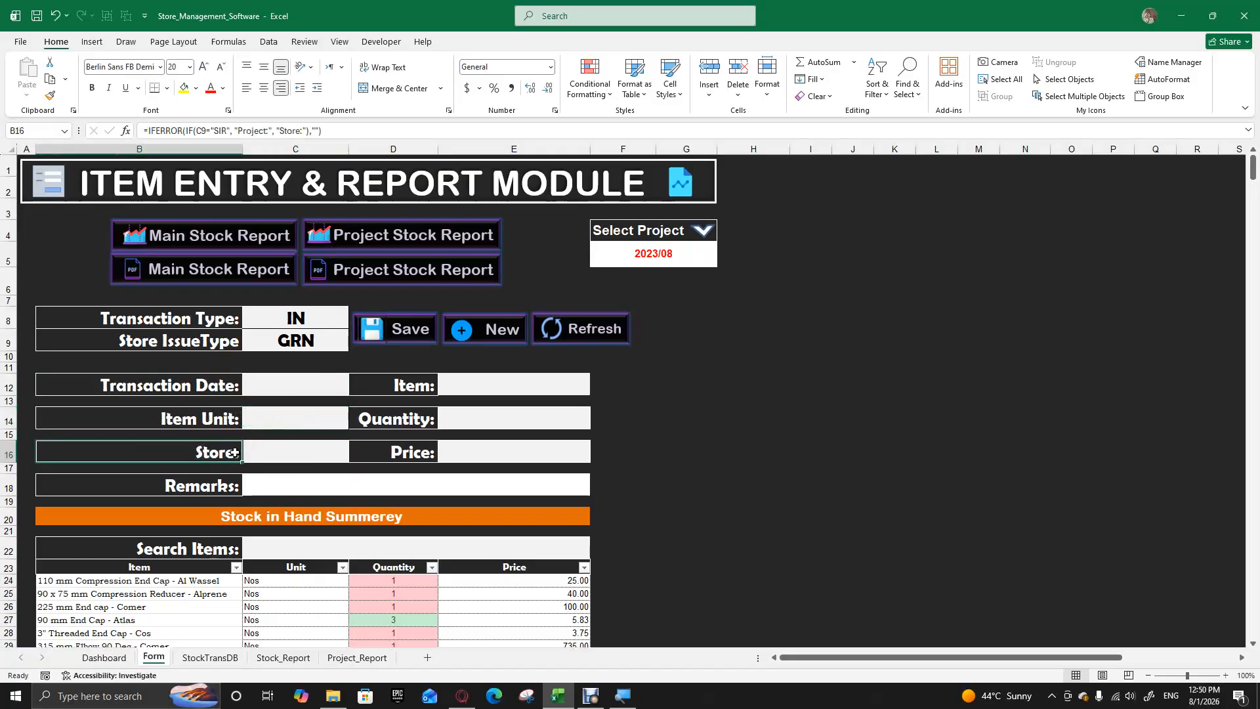
{"action": "left_click", "coordinate": [296, 452]}
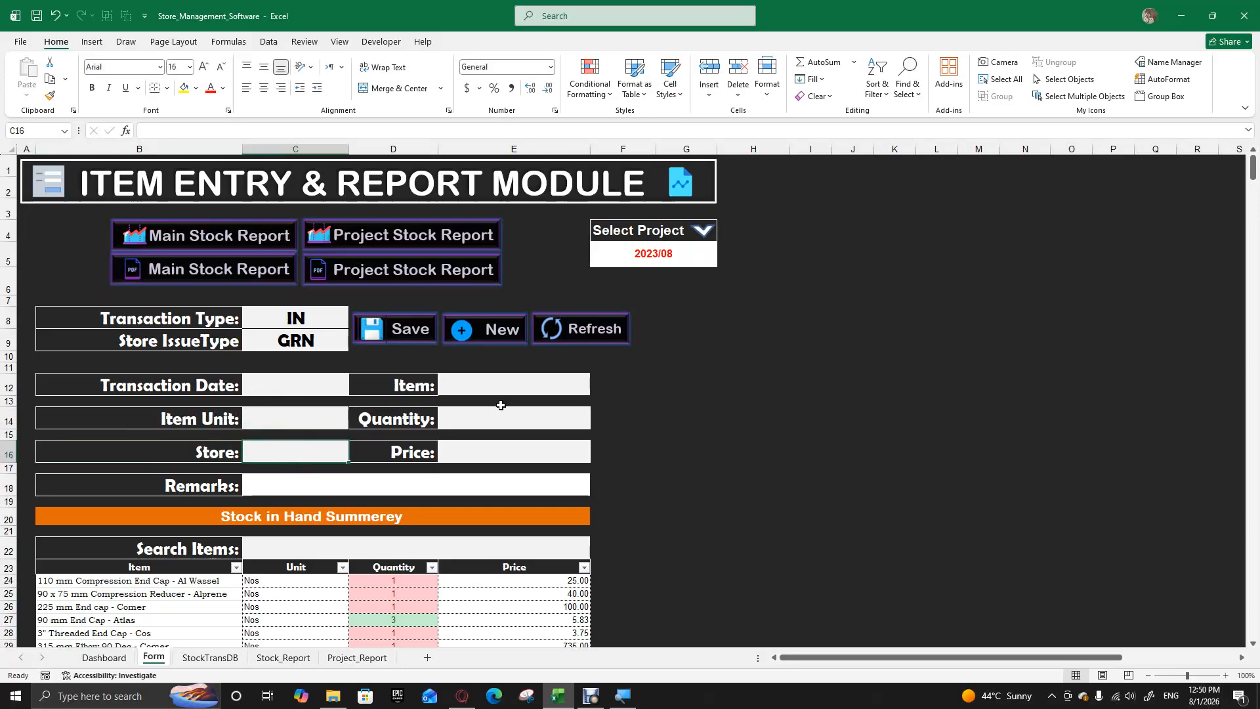
{"action": "left_click", "coordinate": [262, 386]}
{"action": "left_click", "coordinate": [261, 418]}
{"action": "left_click", "coordinate": [267, 446]}
{"action": "left_click", "coordinate": [223, 453]}
Enter Store in the Store field, cell C16.
{"action": "left_click", "coordinate": [326, 449]}
{"action": "type", "text": "a"}
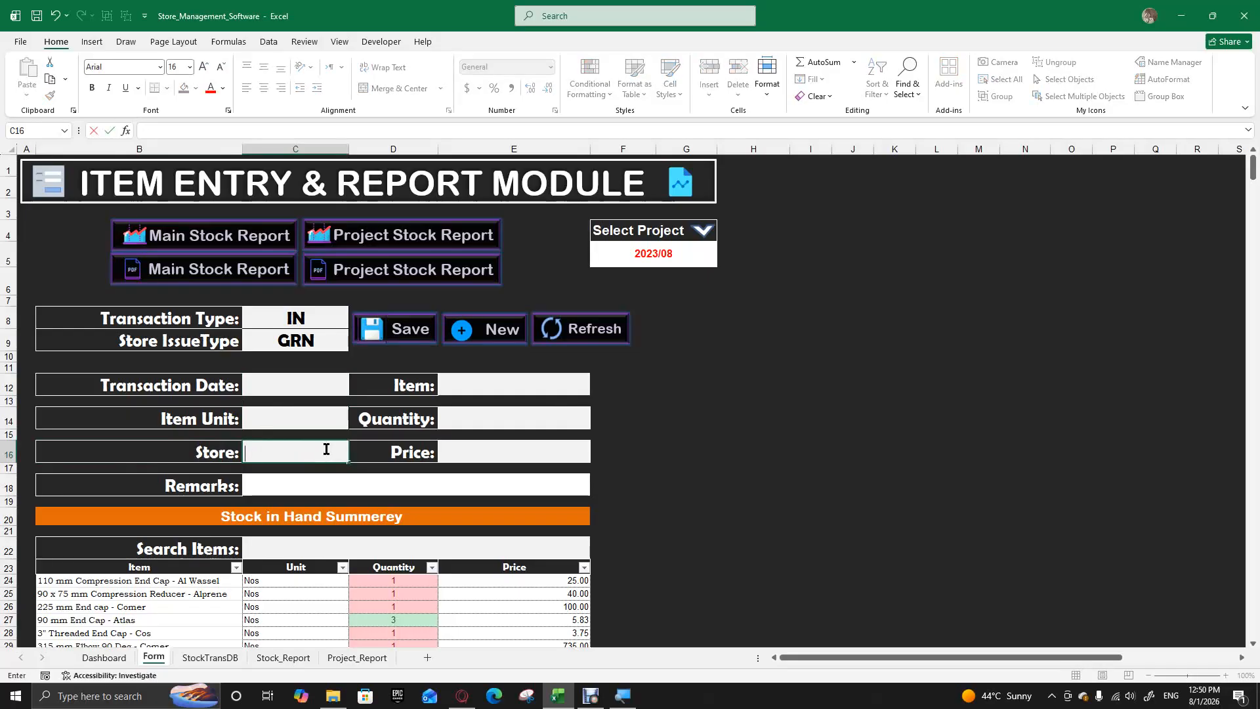
{"action": "type", "text": "TORE"}
{"action": "key", "text": "Return"}
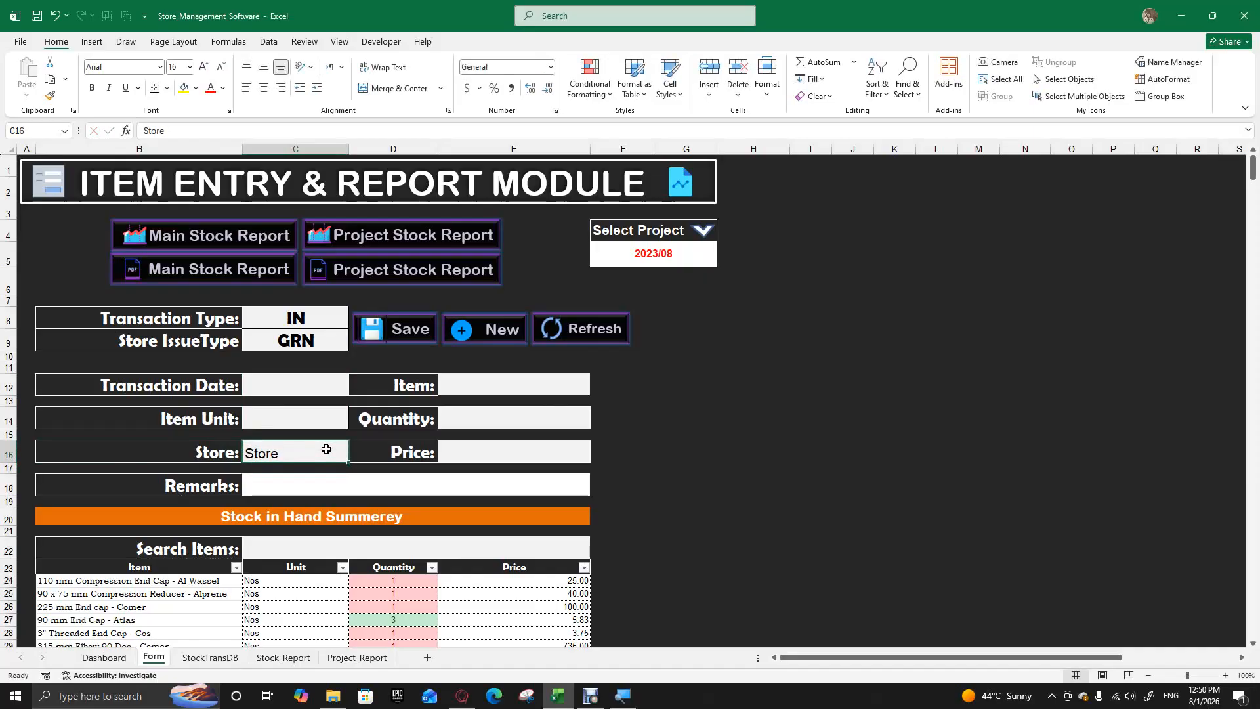
Compare the Store label's formula in B16 with the Store IssueType formula in C9 and the Transaction Type in C8.
{"action": "key", "text": "Left"}
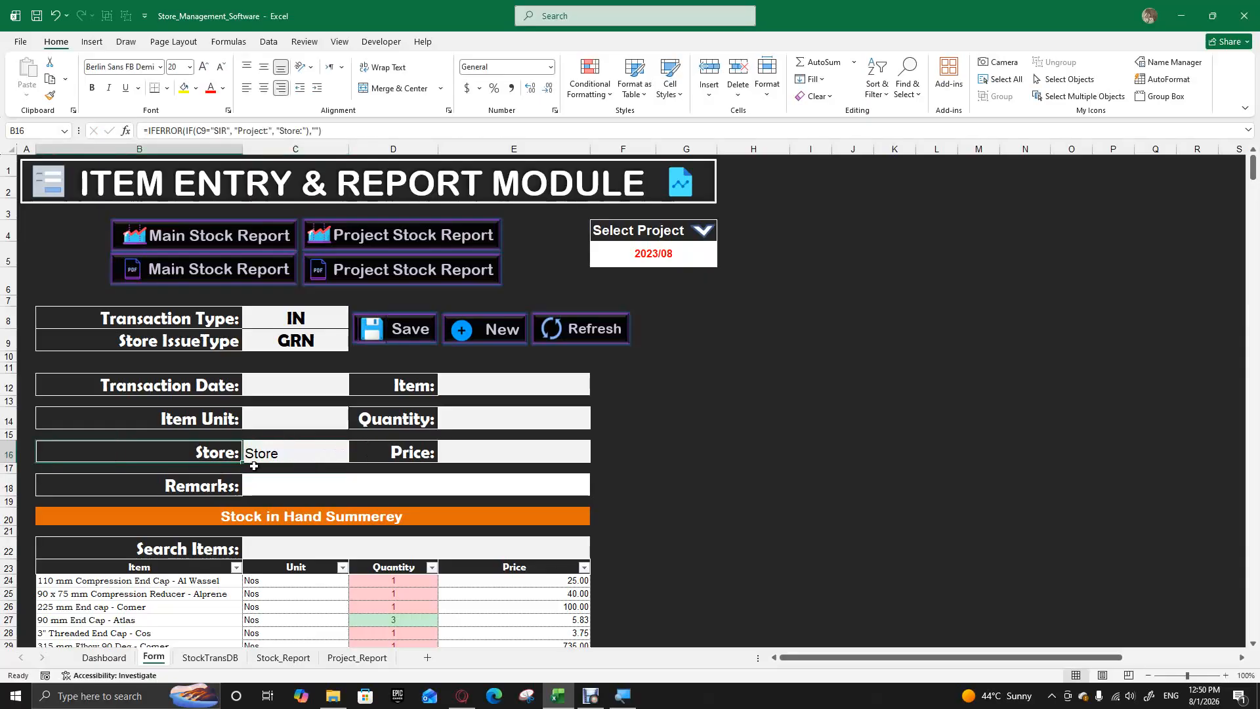
{"action": "key", "text": "Right"}
{"action": "key", "text": "ctrl+Up"}
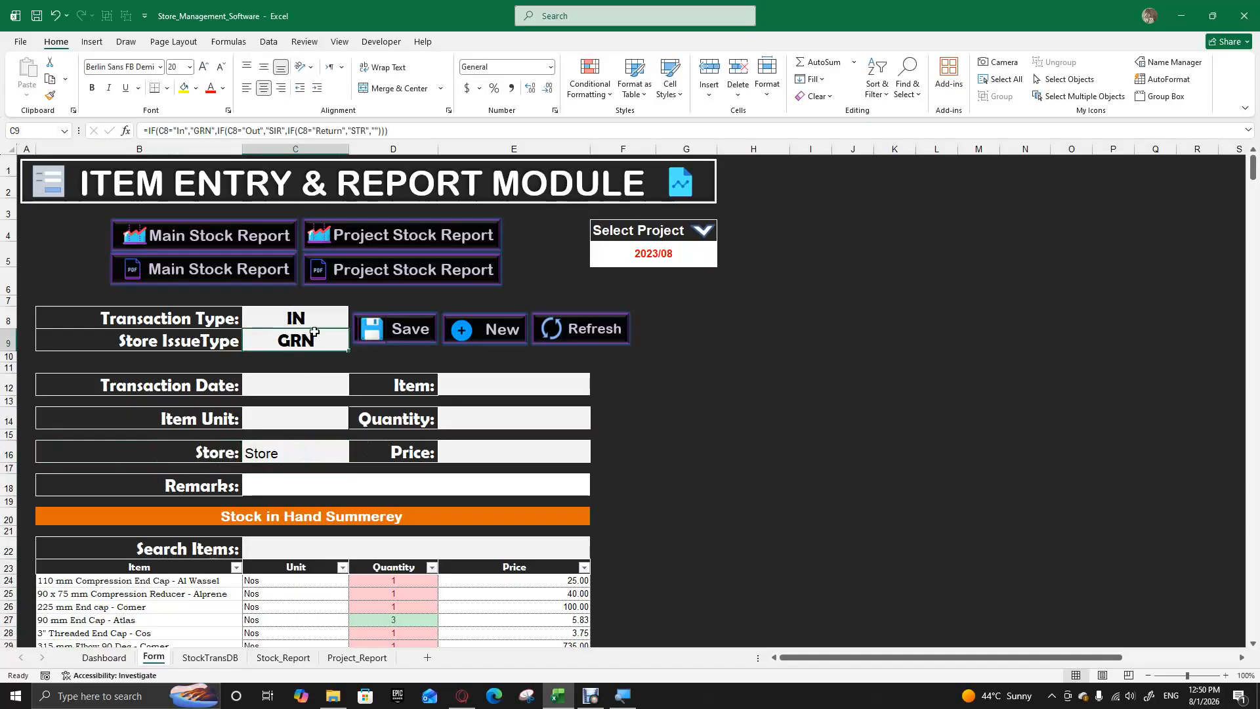
{"action": "key", "text": "Up"}
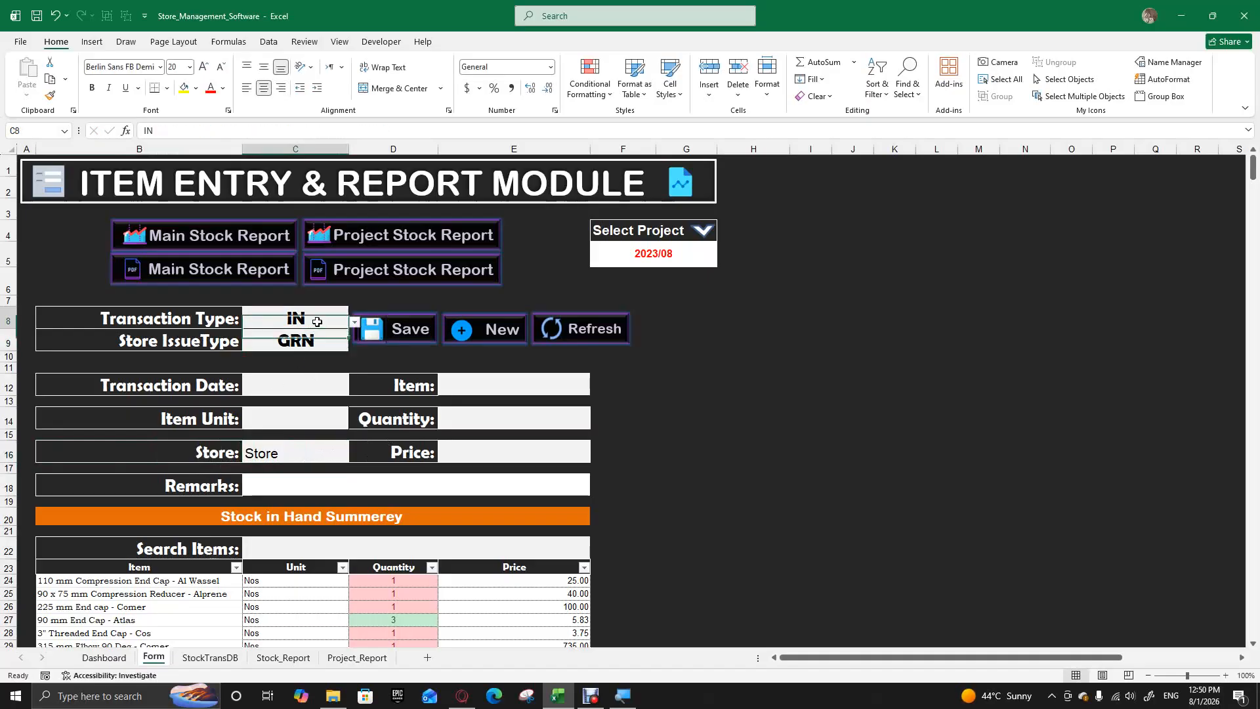
{"action": "left_click", "coordinate": [204, 452]}
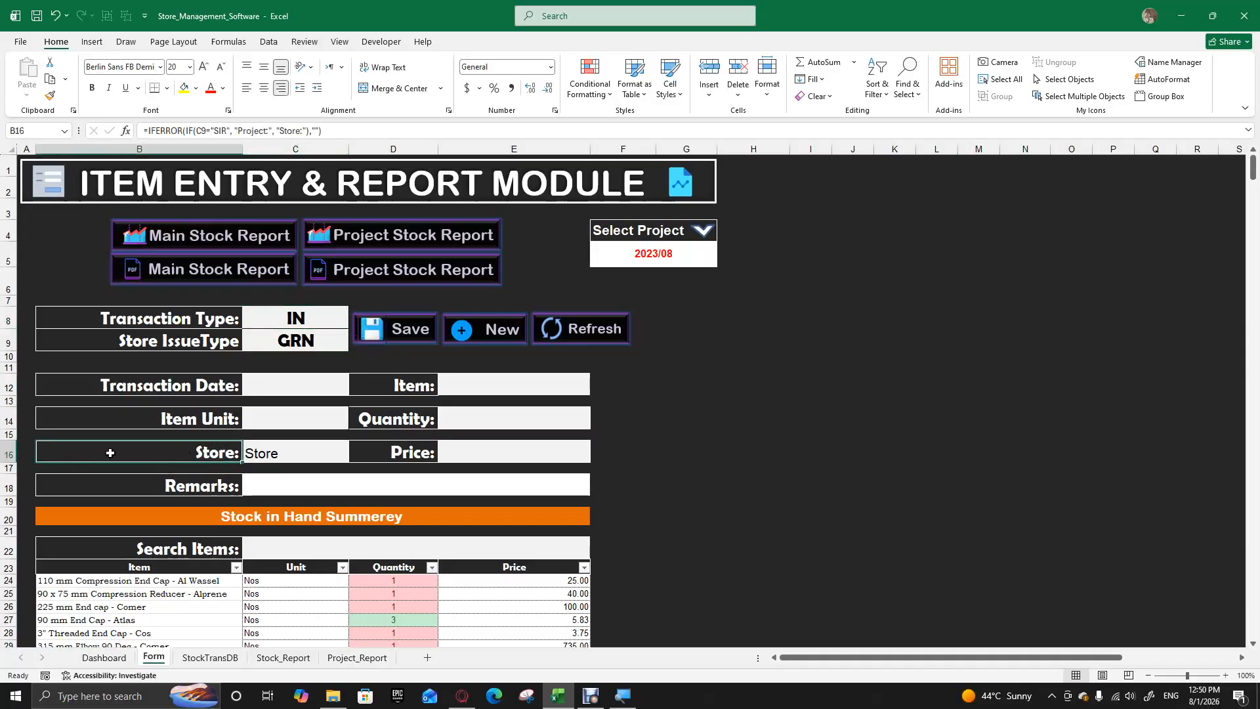
{"action": "left_click", "coordinate": [121, 422]}
{"action": "left_click", "coordinate": [134, 388]}
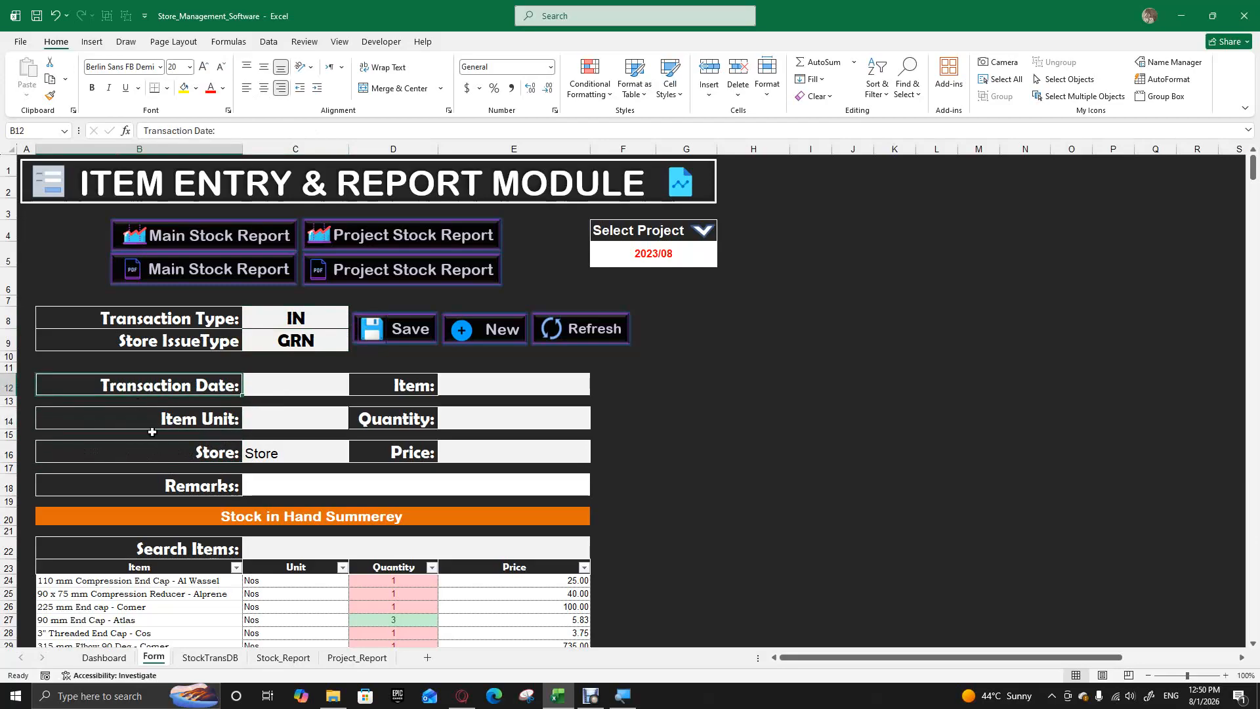
{"action": "left_click", "coordinate": [176, 451]}
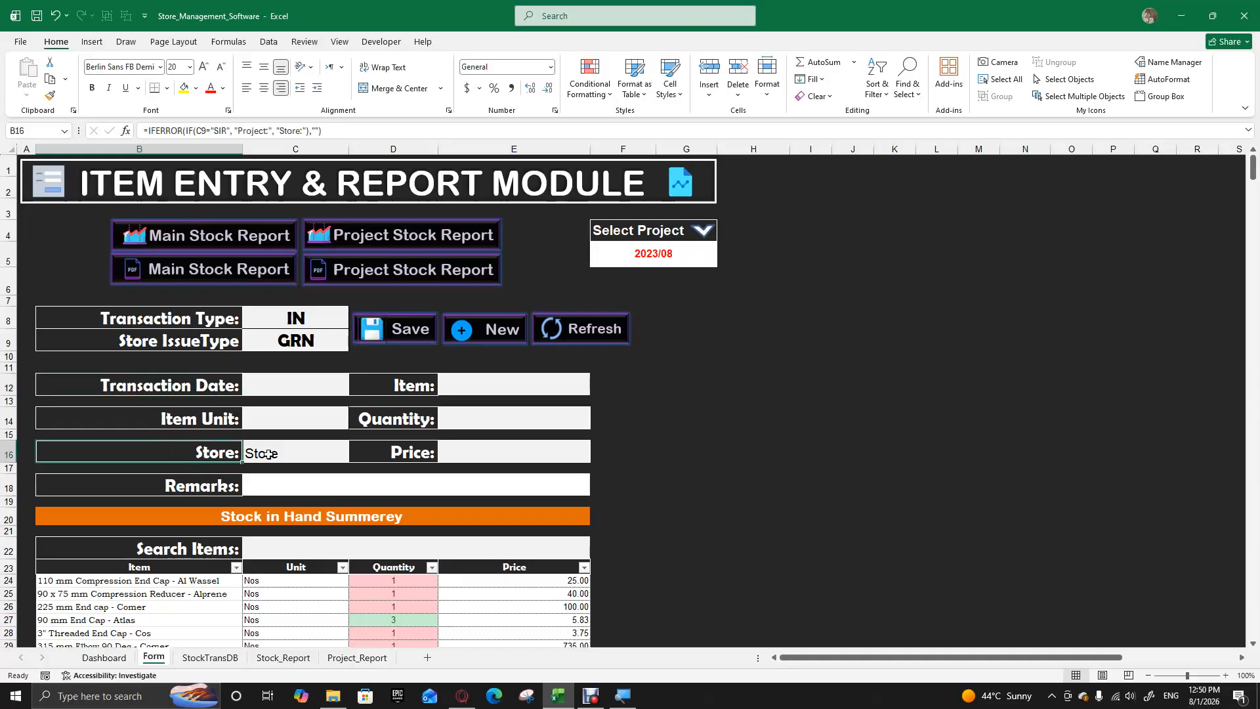
{"action": "left_click", "coordinate": [334, 346]}
{"action": "left_click", "coordinate": [330, 319]}
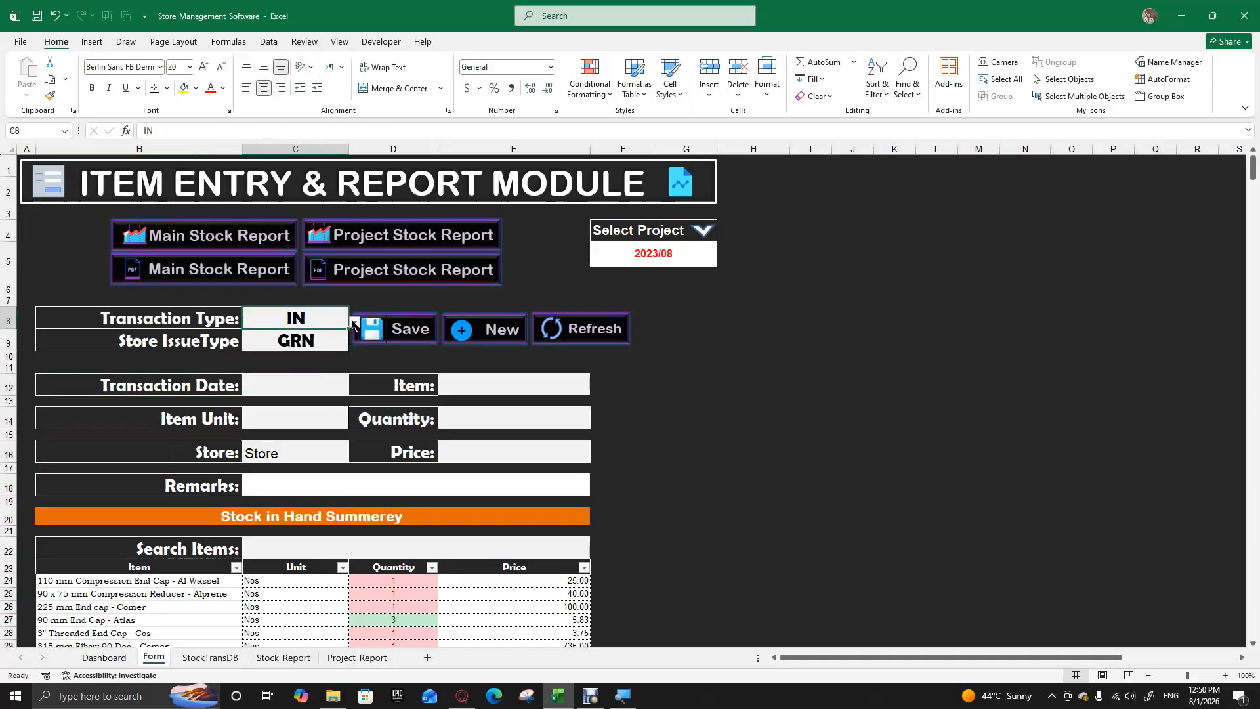
Set the Transaction Type in C8 to OUT and clear the Store entry from cell C16.
{"action": "left_click", "coordinate": [354, 321]}
{"action": "left_click", "coordinate": [254, 347]}
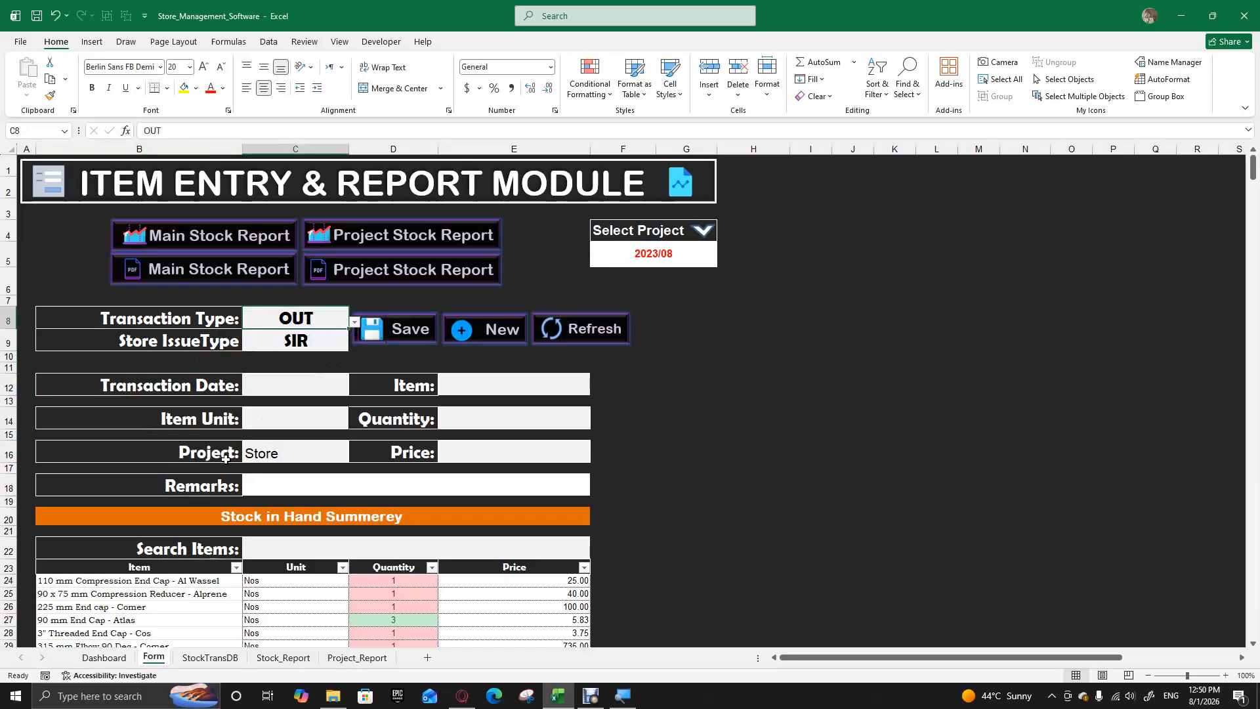
{"action": "left_click", "coordinate": [219, 455]}
{"action": "left_click", "coordinate": [253, 450]}
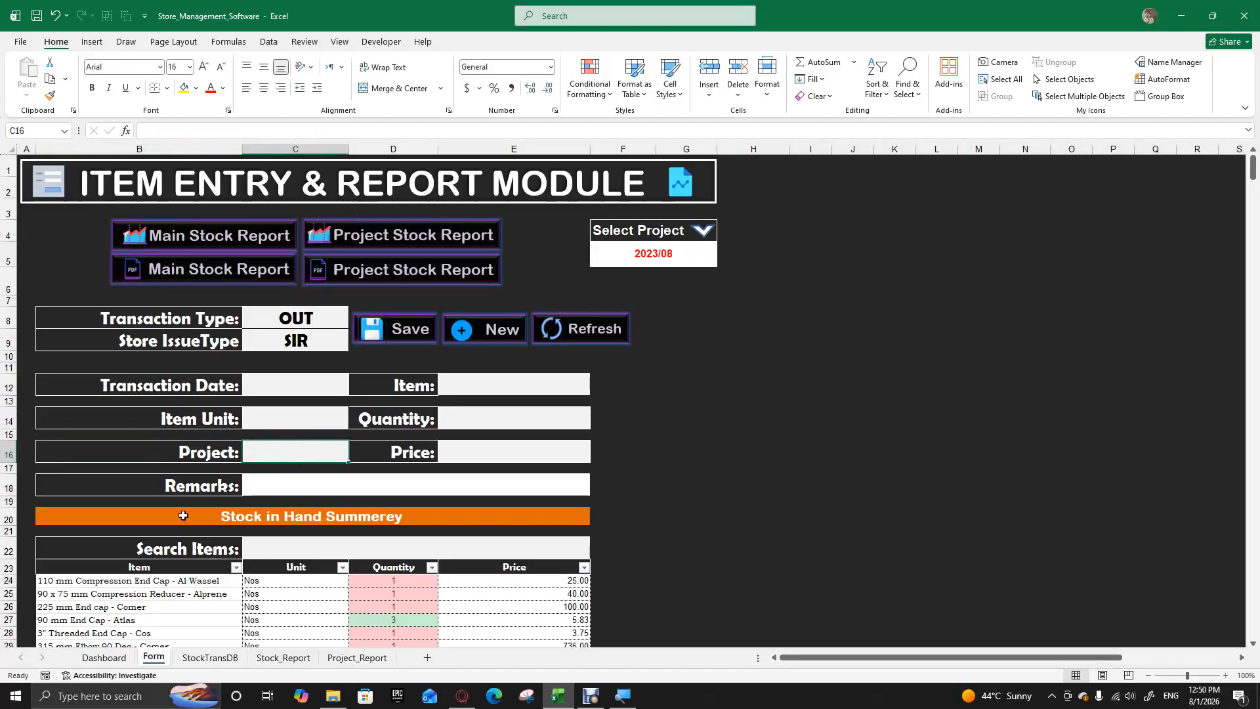
Compare the Project label's formula in B16 with the Transaction Type in C8 and the Store IssueType formula in C9.
{"action": "left_click", "coordinate": [207, 454]}
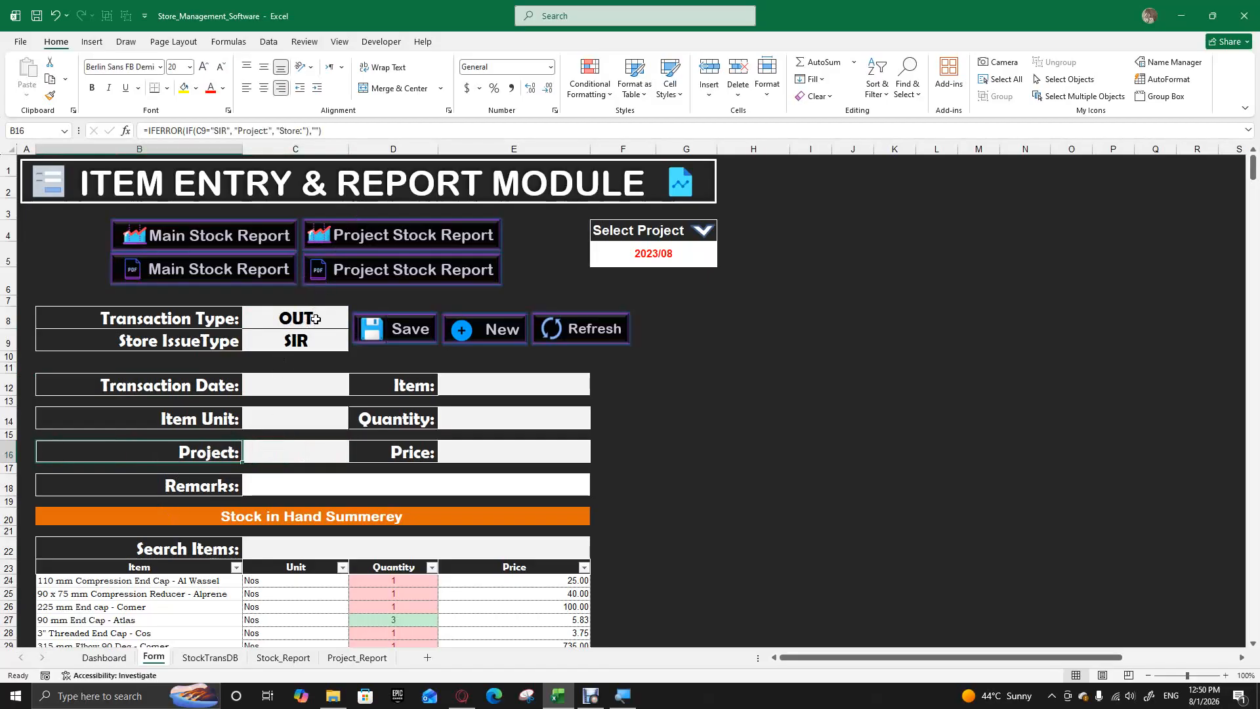
{"action": "left_click", "coordinate": [315, 319]}
{"action": "left_click", "coordinate": [310, 340]}
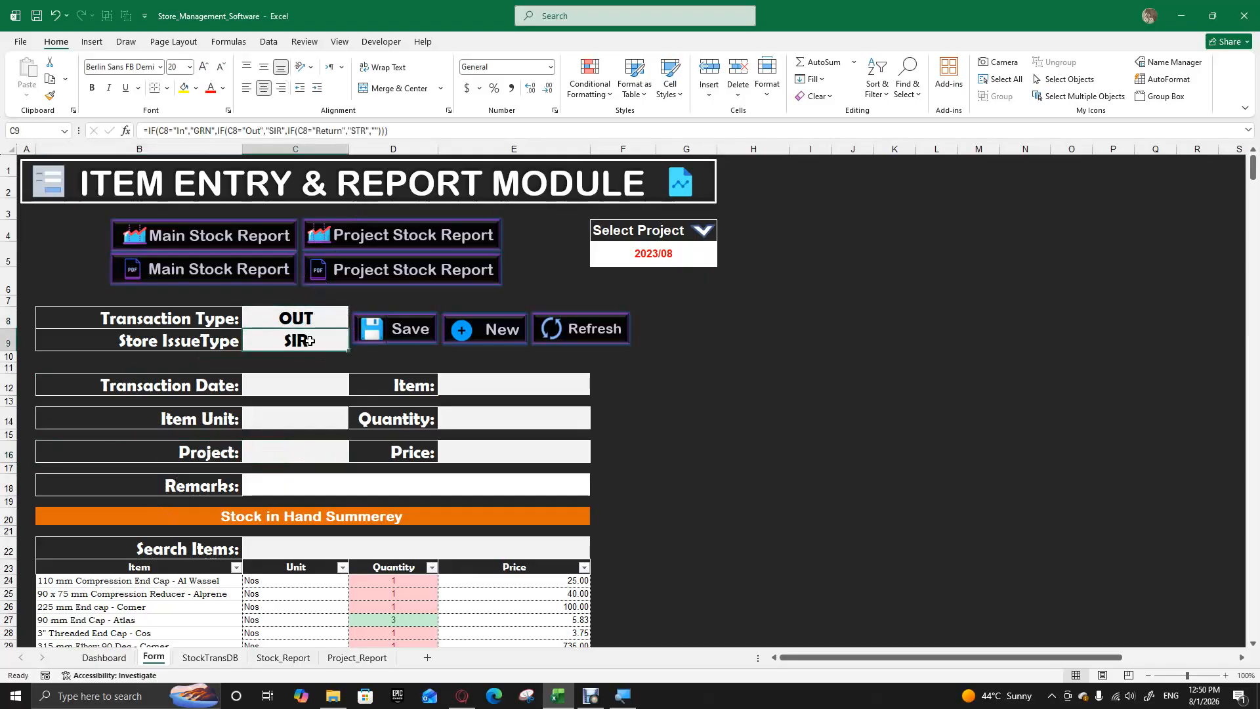
{"action": "left_click", "coordinate": [215, 454]}
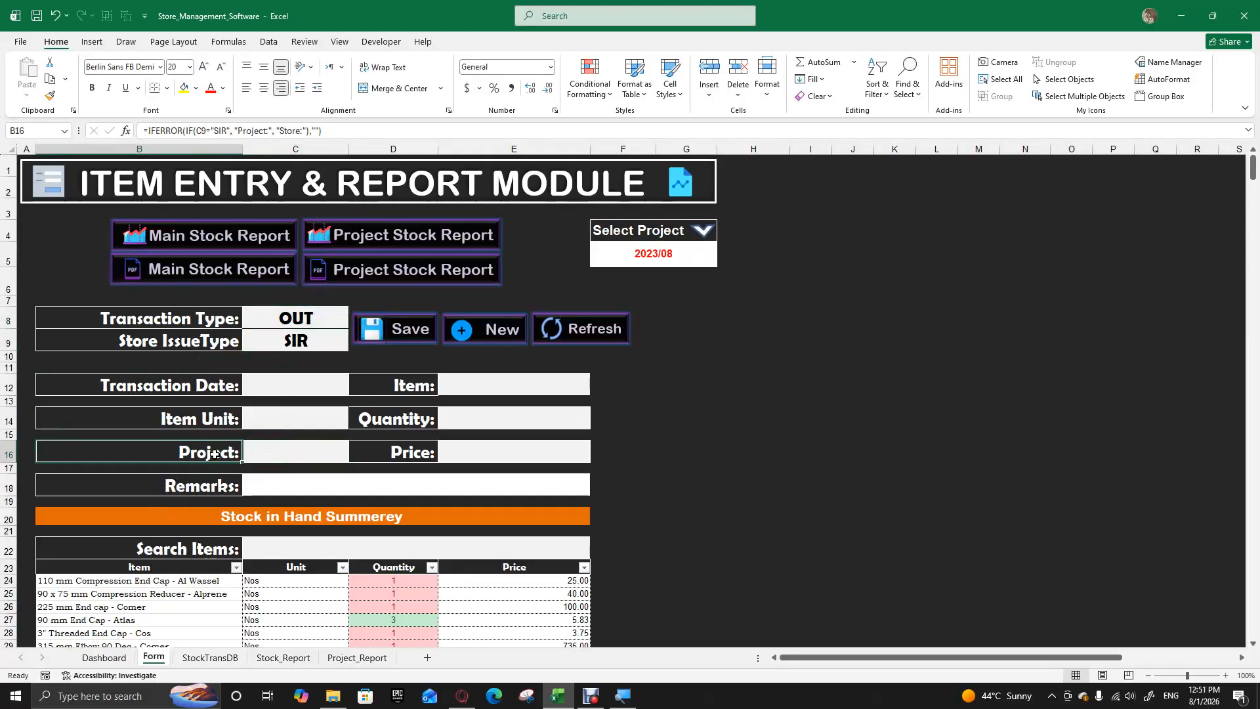
Enter 2026/012 as a sample in the Project field, cell C16, and clear the cell again.
{"action": "left_click", "coordinate": [299, 452]}
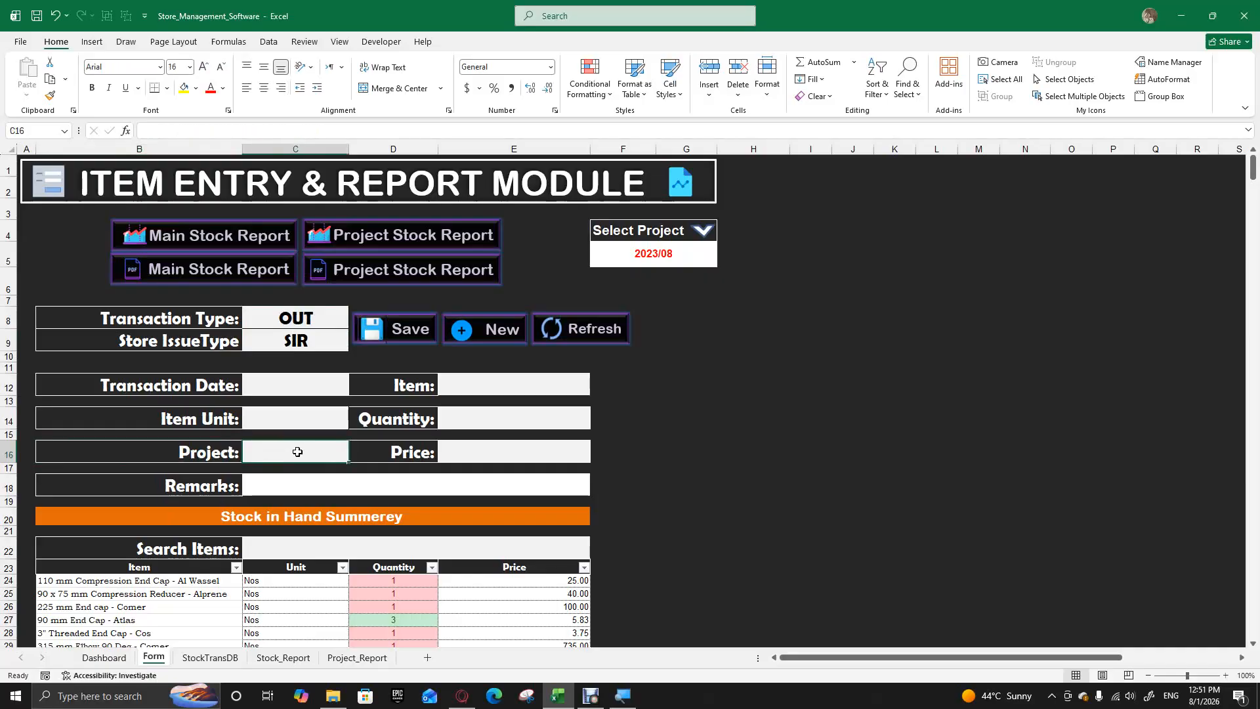
{"action": "type", "text": "202"}
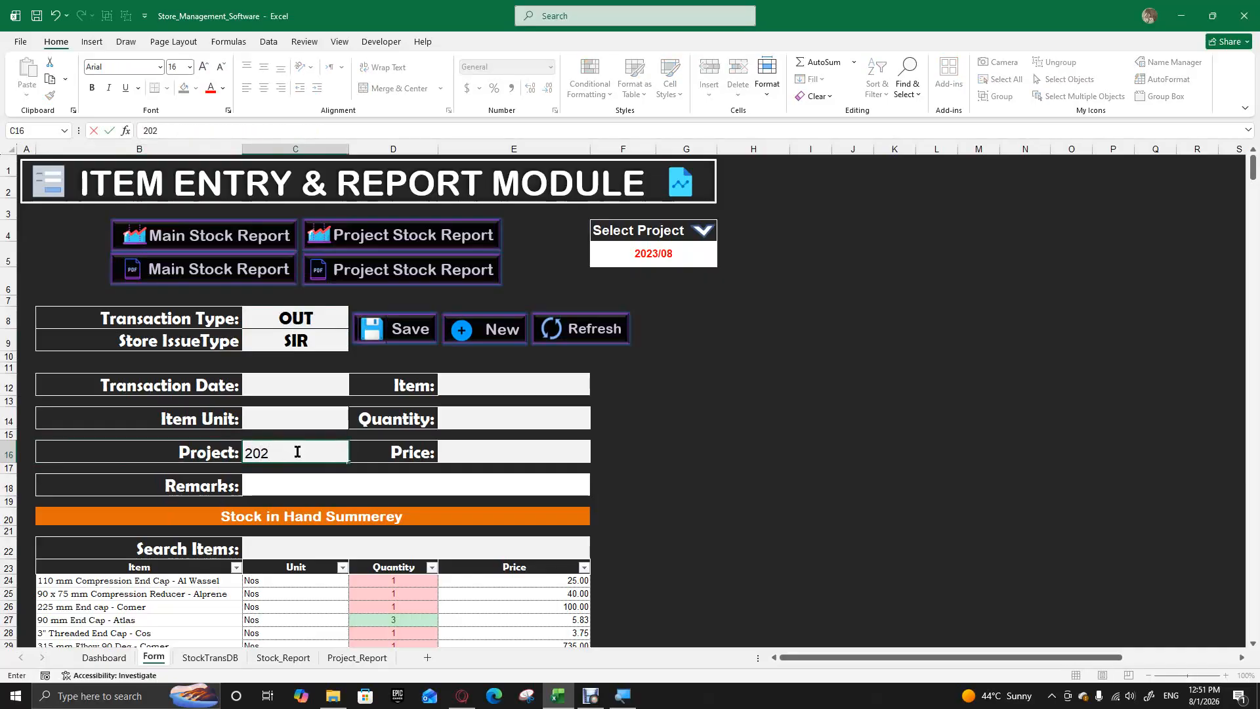
{"action": "type", "text": "7/0"}
{"action": "key", "text": "BackSpace"}
{"action": "key", "text": "BackSpace"}
{"action": "left_click", "coordinate": [304, 412]}
{"action": "left_click", "coordinate": [295, 449]}
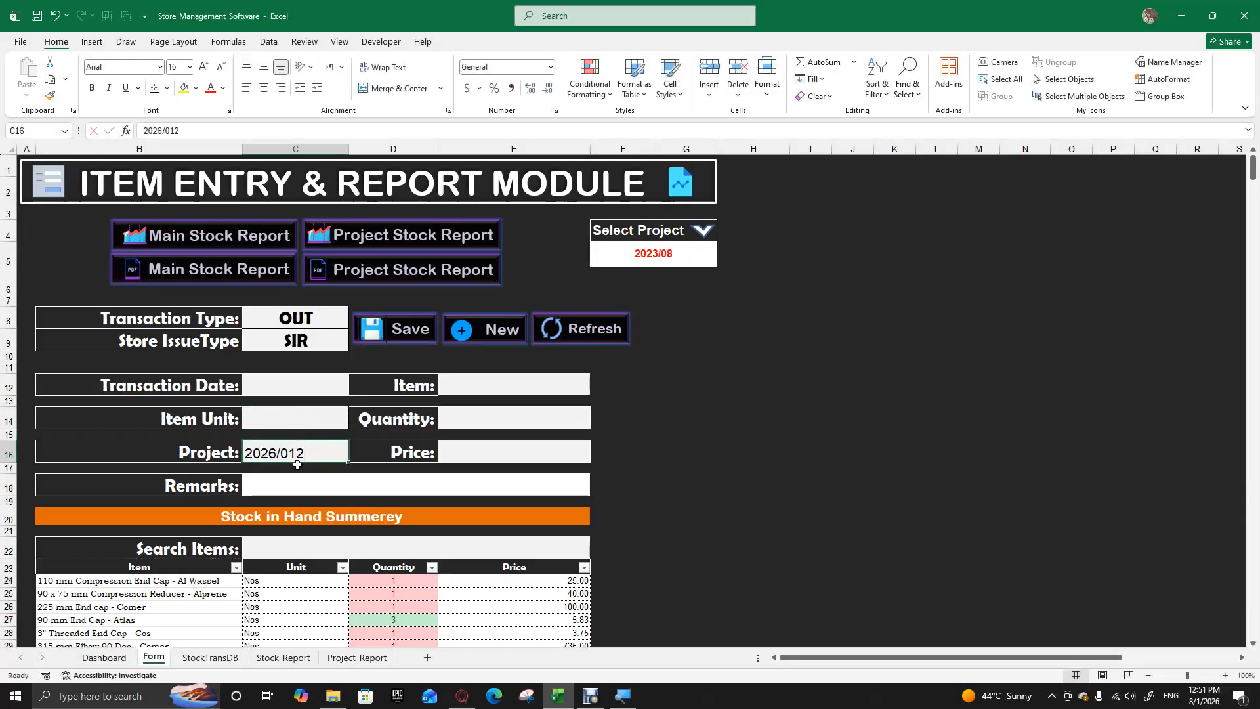
{"action": "key", "text": "Delete"}
Review the Project label in B16, the Price entry cell E16 and the merged Remarks cell C18.
{"action": "left_click", "coordinate": [204, 458]}
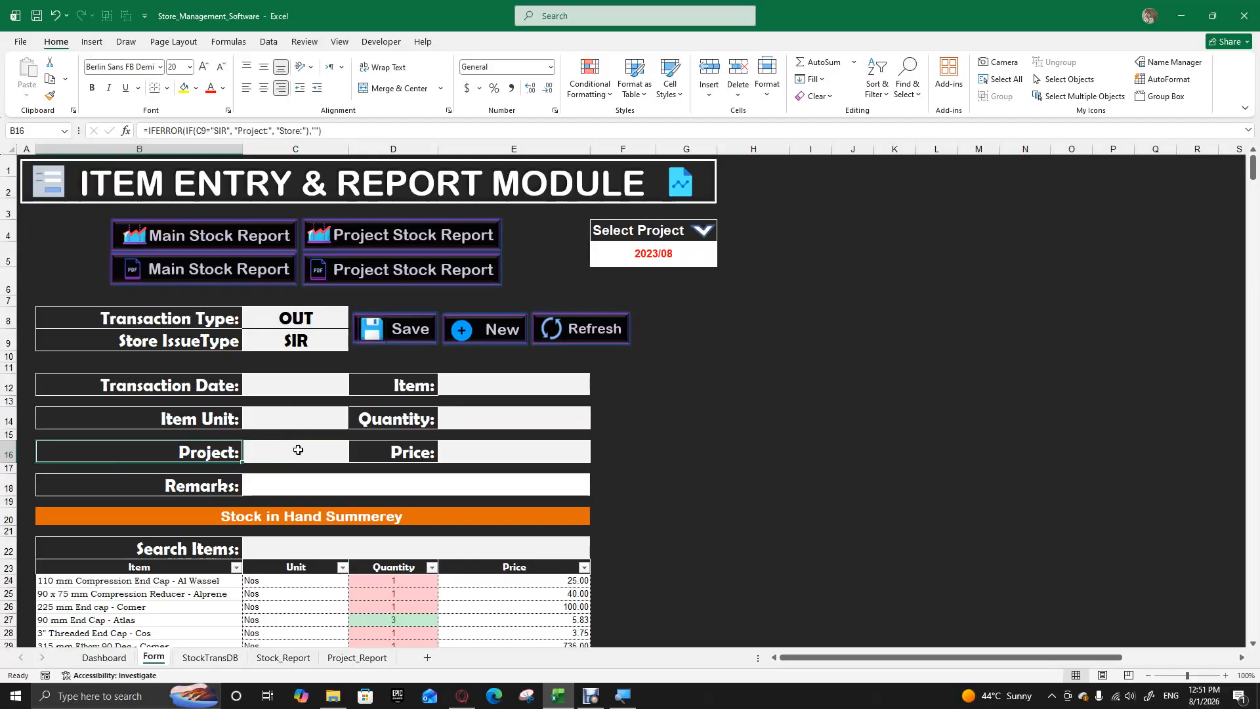
{"action": "left_click", "coordinate": [484, 448]}
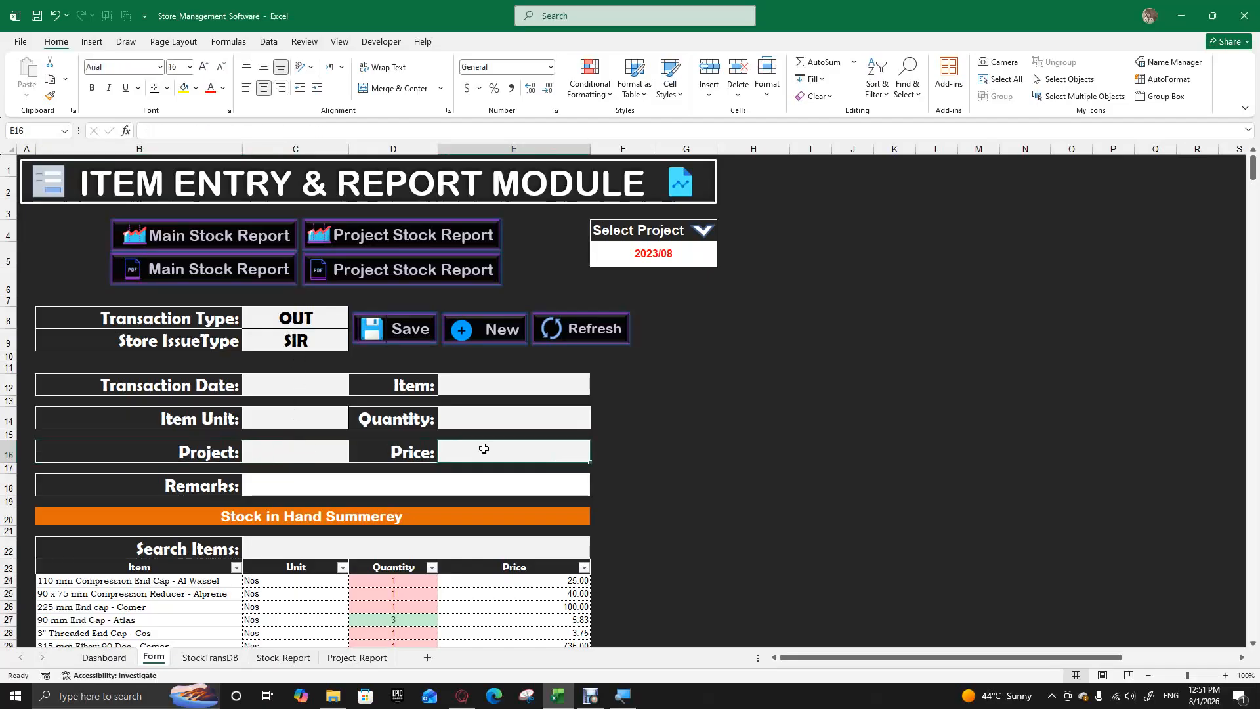
{"action": "left_click", "coordinate": [281, 484]}
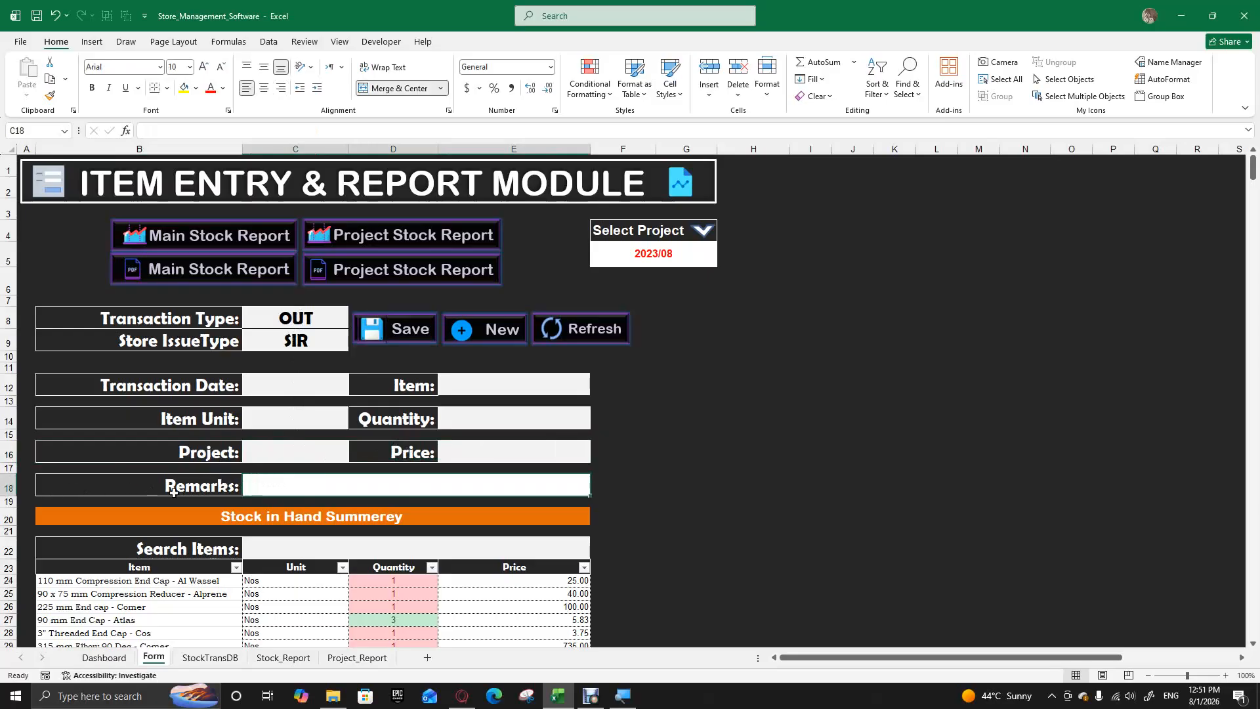
Examine the Stock in Hand Summerey heading in row 20 and the search row and item table beneath it.
{"action": "scroll", "coordinate": [199, 489], "scroll_direction": "down", "scroll_amount": 1}
{"action": "left_click", "coordinate": [237, 449]}
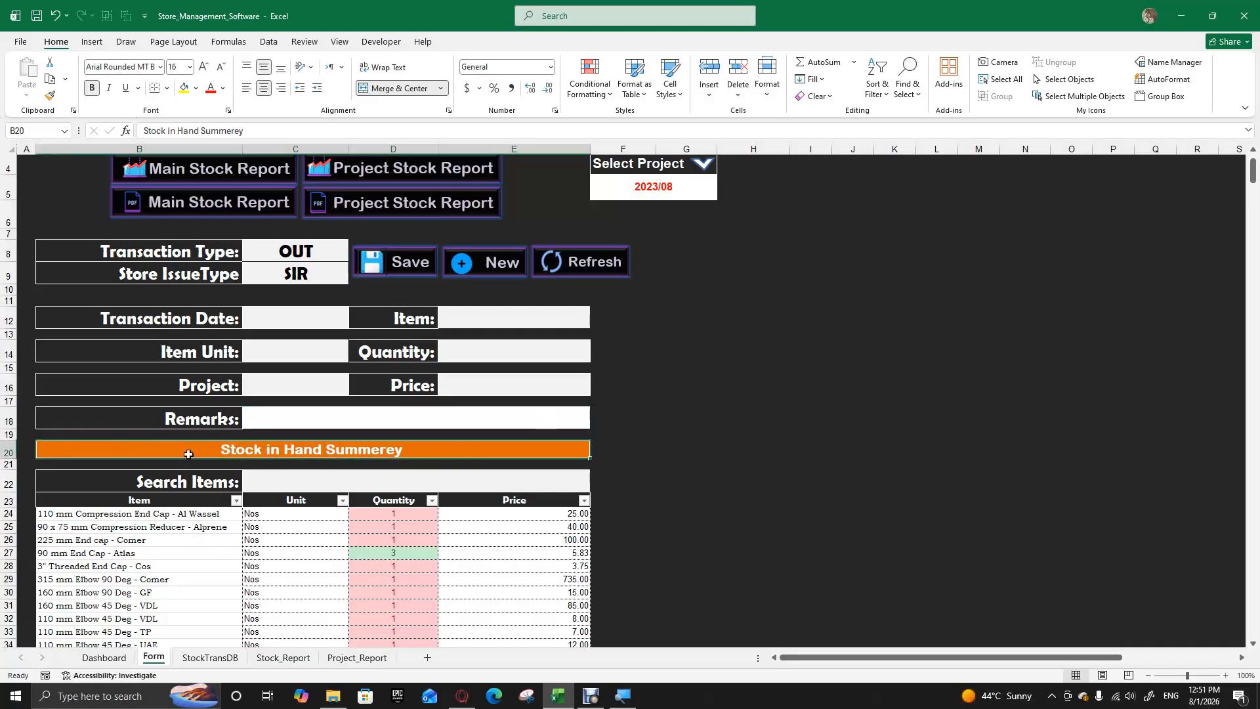
{"action": "left_click", "coordinate": [696, 448]}
{"action": "left_click_drag", "start_coordinate": [179, 455], "coordinate": [362, 626]}
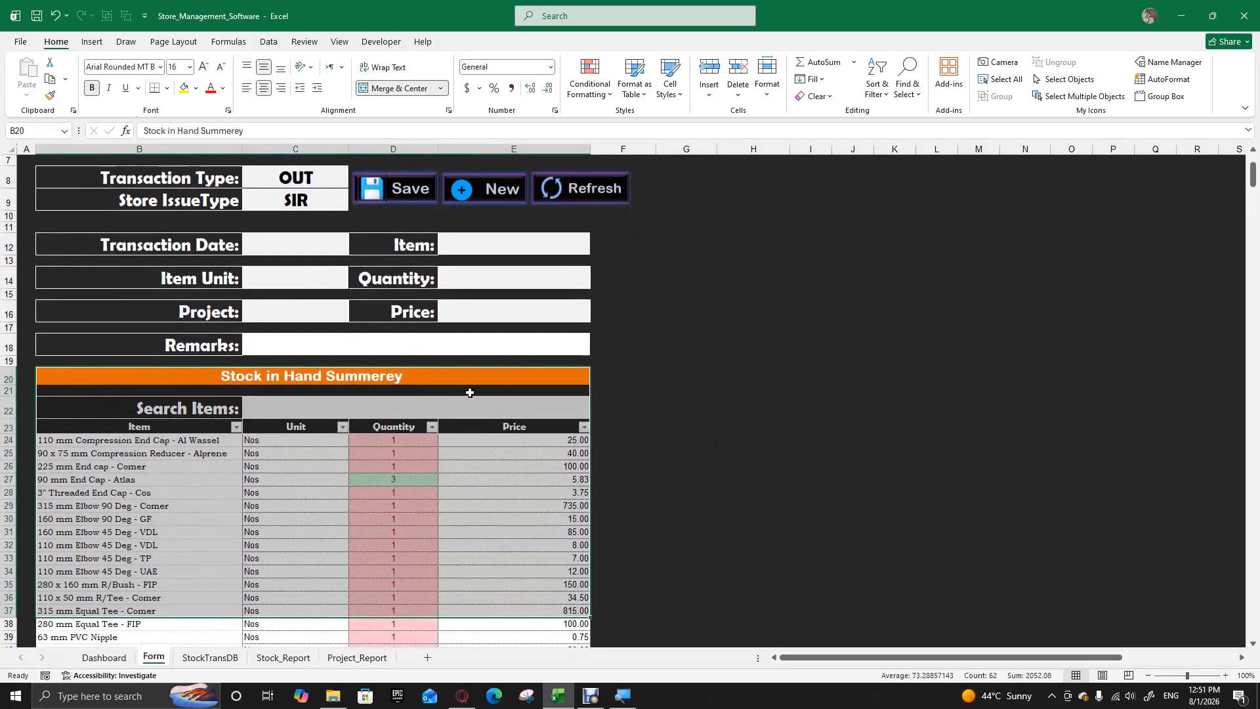
{"action": "scroll", "coordinate": [529, 362], "scroll_direction": "up", "scroll_amount": 1}
{"action": "scroll", "coordinate": [312, 203], "scroll_direction": "up", "scroll_amount": 2}
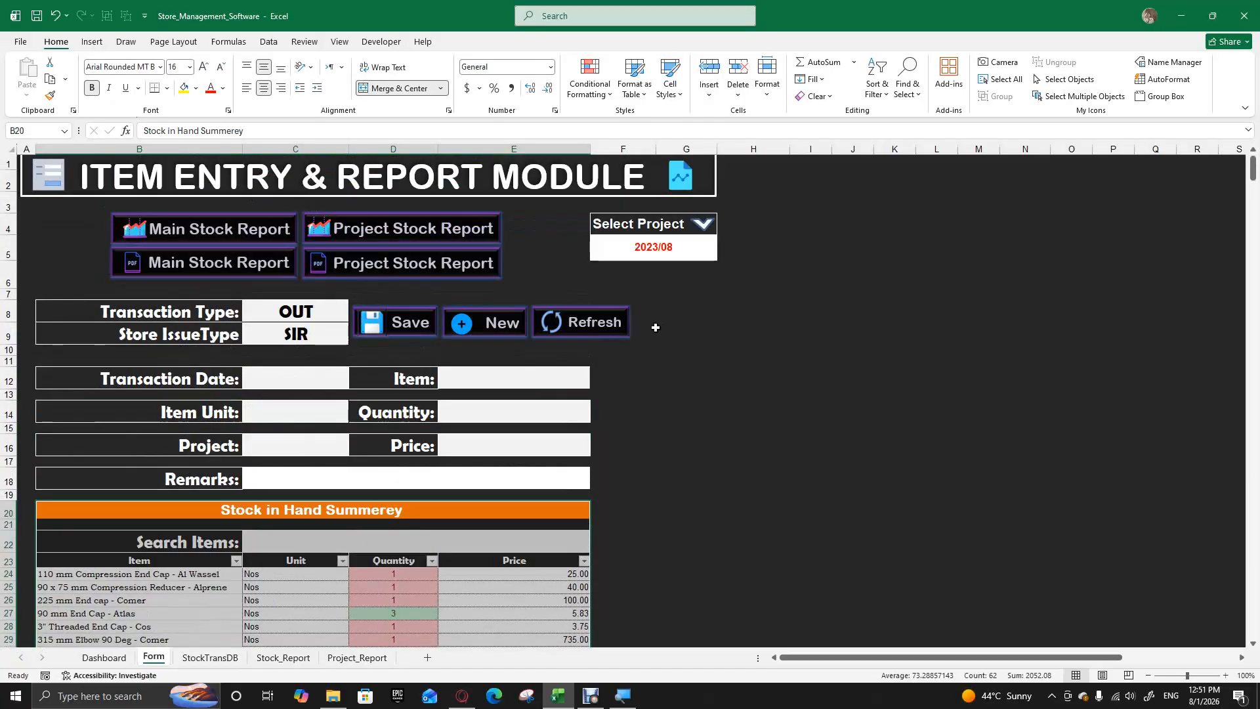
{"action": "left_click", "coordinate": [639, 504]}
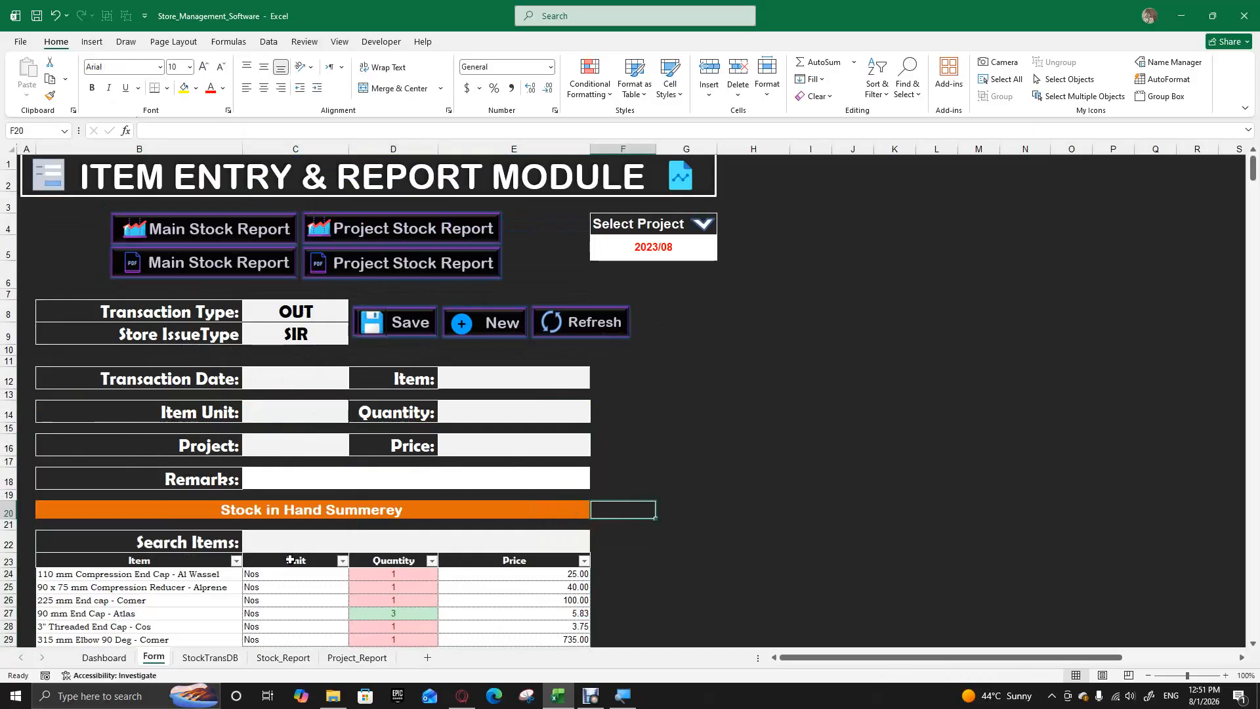
Review the stock items in B24 and B26, view the records in the StockTransDB sheet, and return to the Form sheet.
{"action": "scroll", "coordinate": [285, 554], "scroll_direction": "down", "scroll_amount": 1}
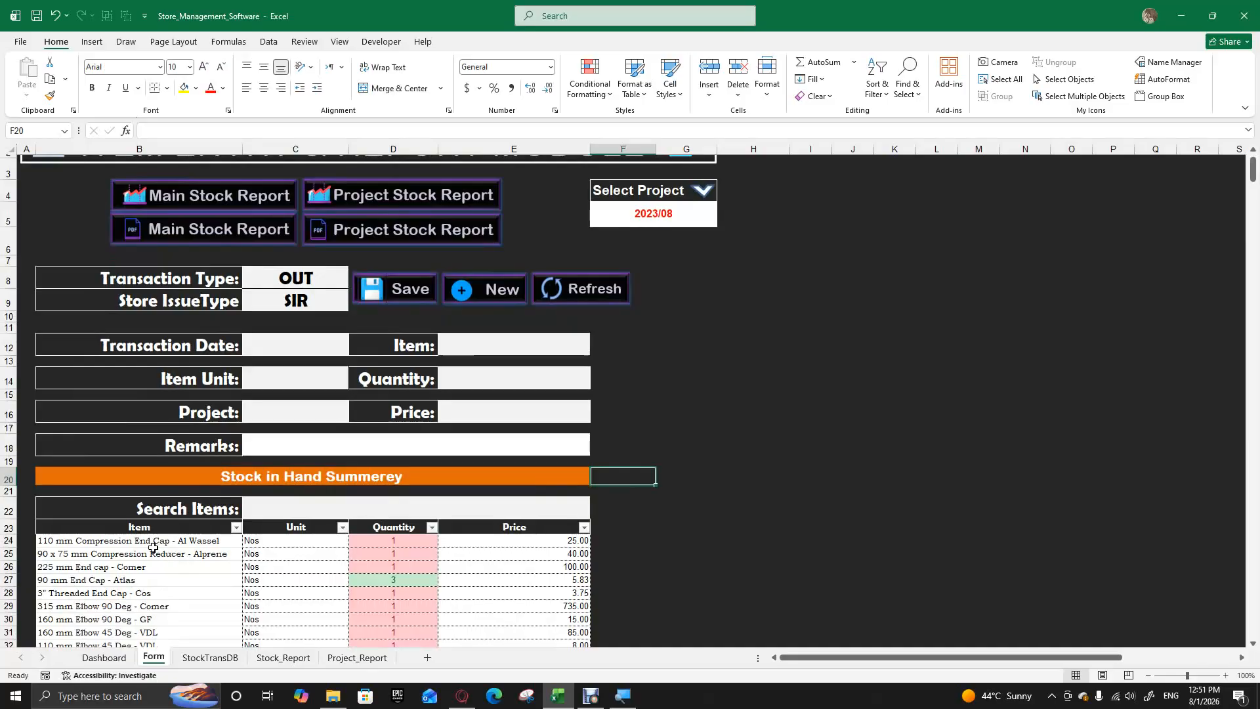
{"action": "left_click", "coordinate": [123, 540]}
{"action": "scroll", "coordinate": [122, 545], "scroll_direction": "down", "scroll_amount": 1}
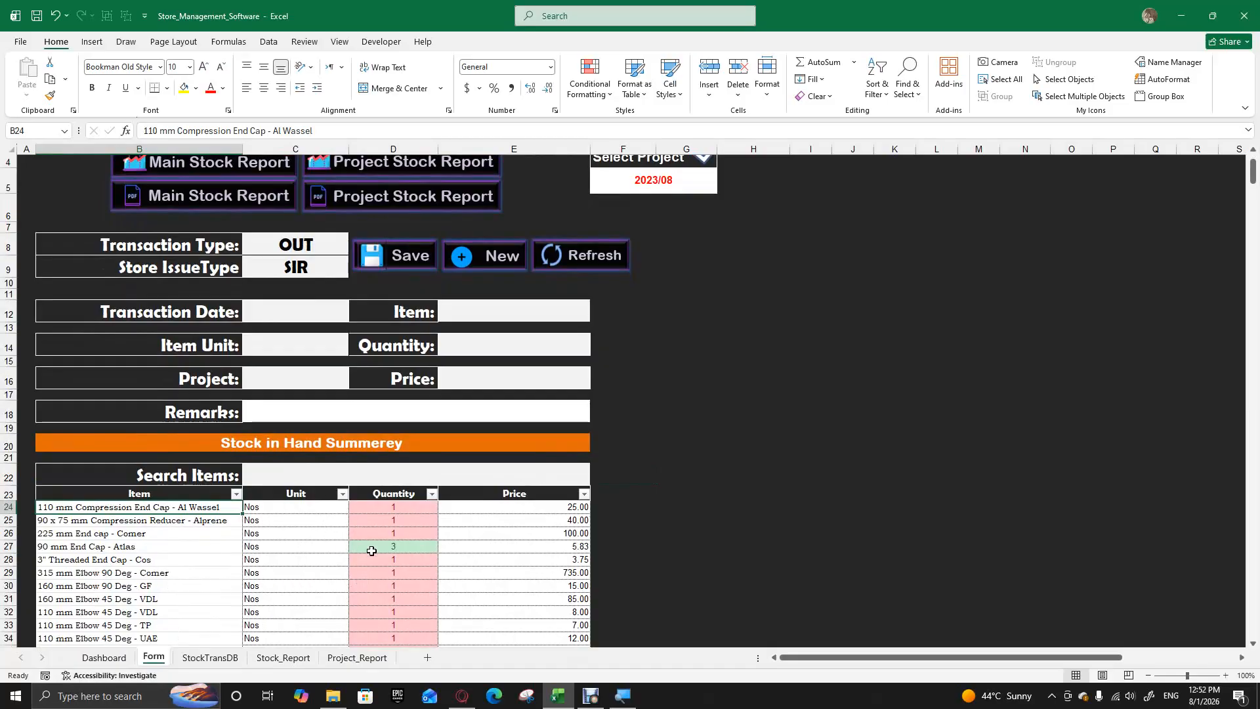
{"action": "left_click", "coordinate": [104, 534]}
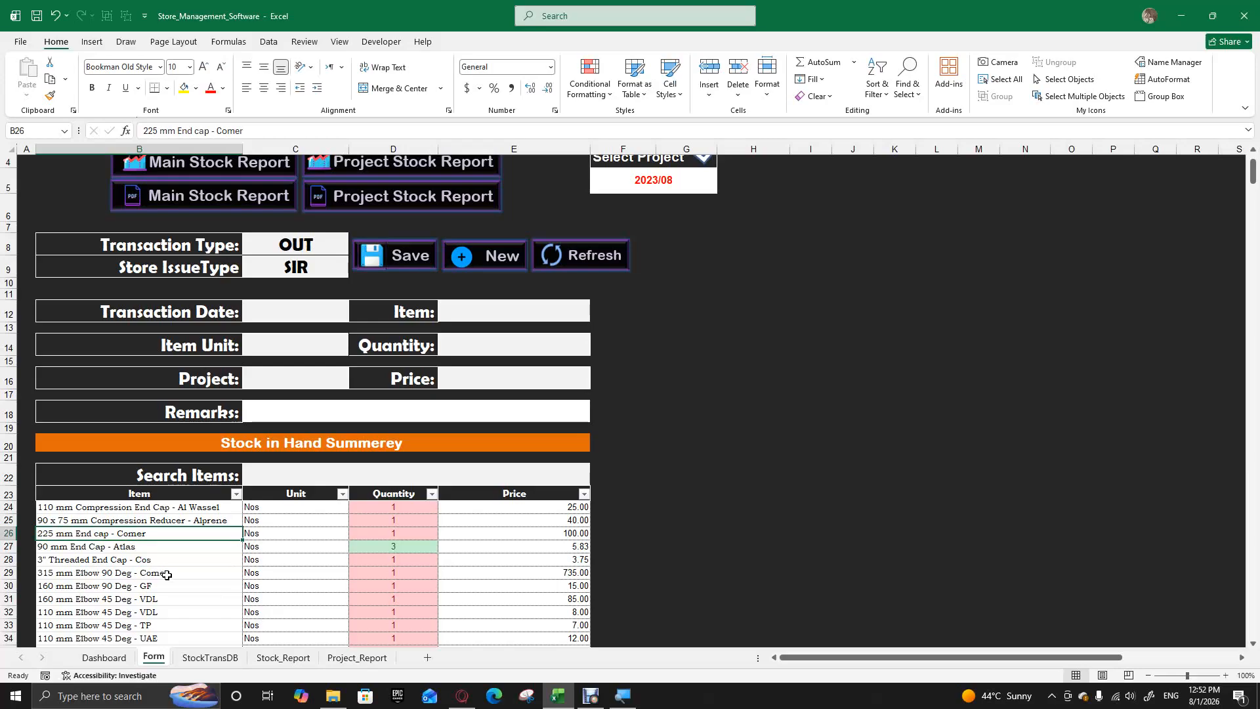
{"action": "left_click", "coordinate": [208, 657]}
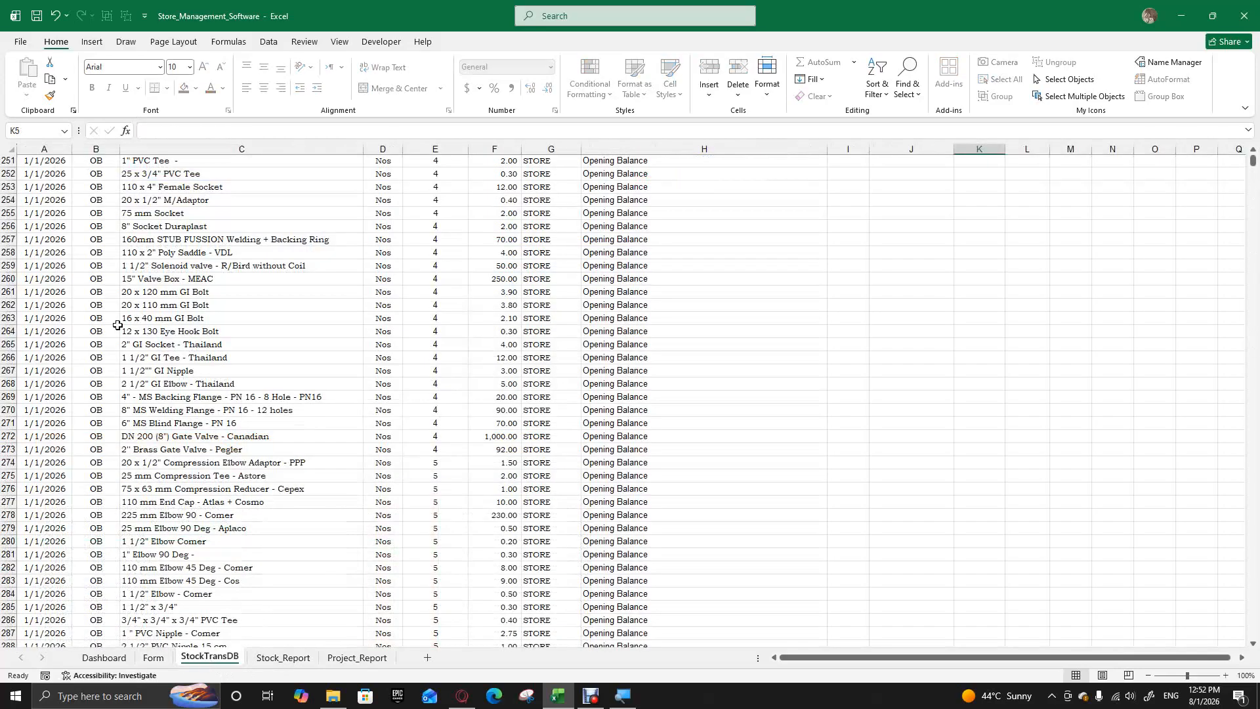
{"action": "left_click", "coordinate": [108, 659]}
{"action": "left_click", "coordinate": [151, 658]}
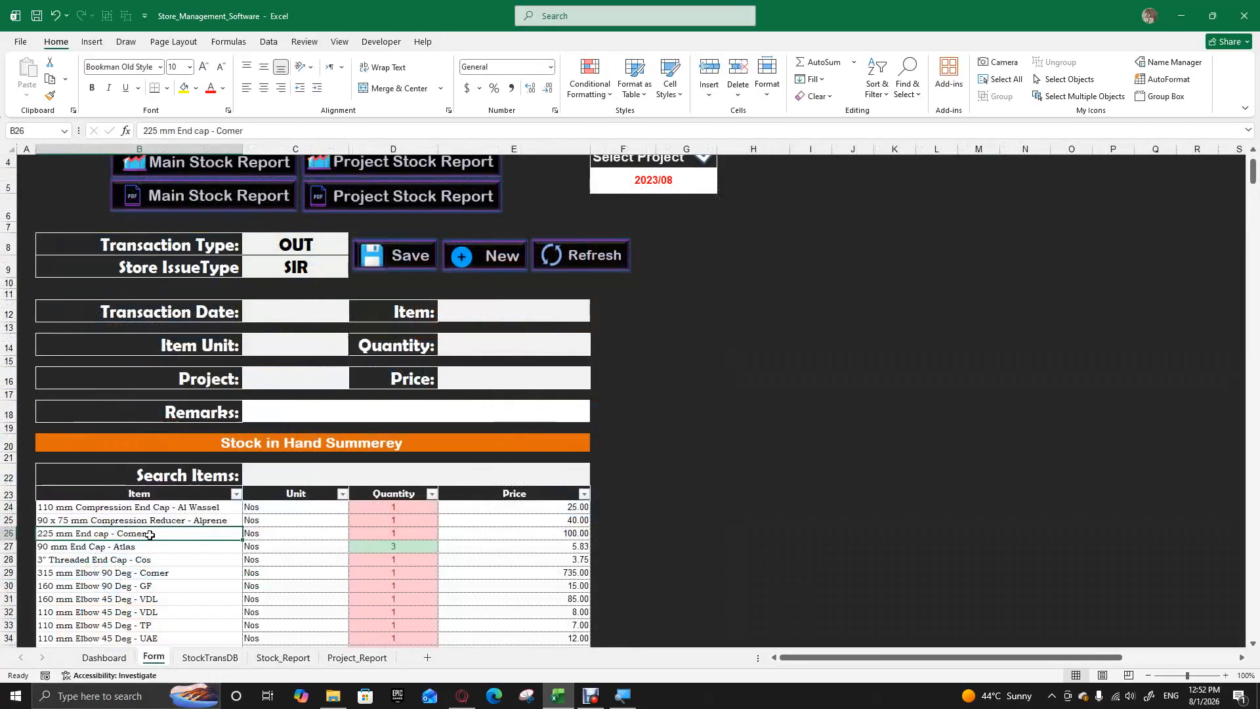
Examine the Search Items label in B22 and its merged search cell C22.
{"action": "scroll", "coordinate": [150, 535], "scroll_direction": "down", "scroll_amount": 2}
{"action": "scroll", "coordinate": [157, 529], "scroll_direction": "up", "scroll_amount": 1}
{"action": "left_click", "coordinate": [259, 444]}
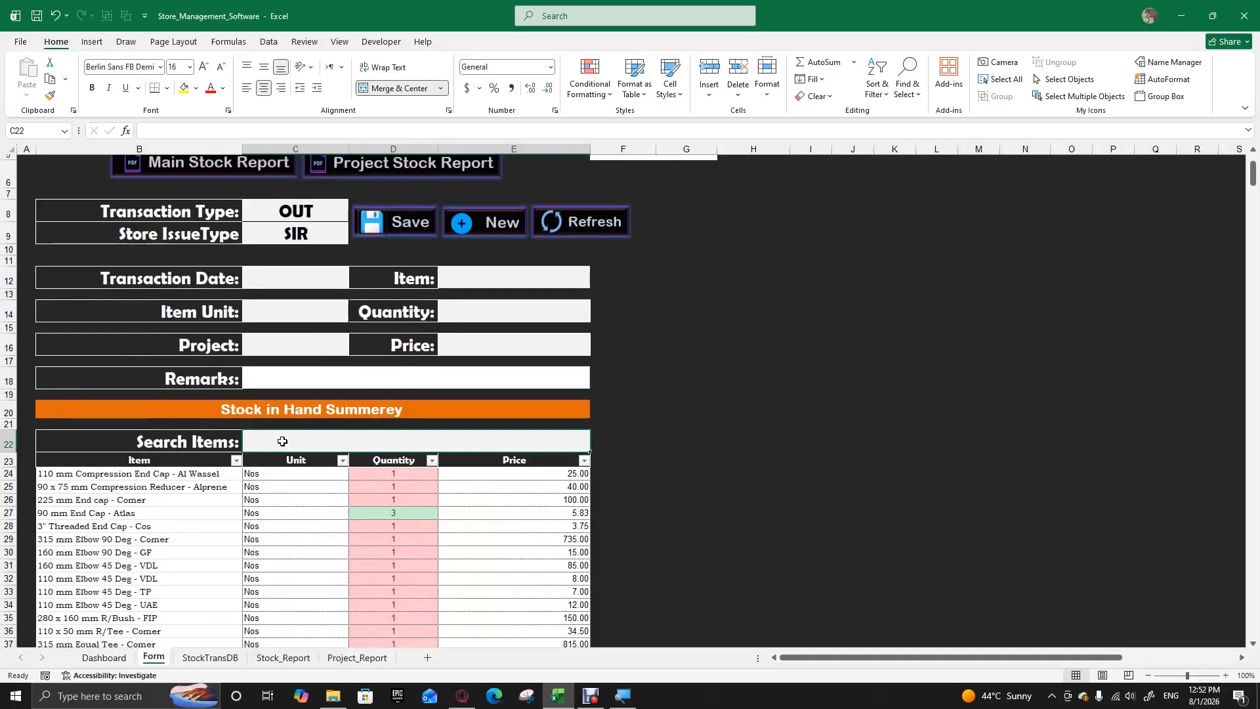
{"action": "double_click", "coordinate": [158, 441]}
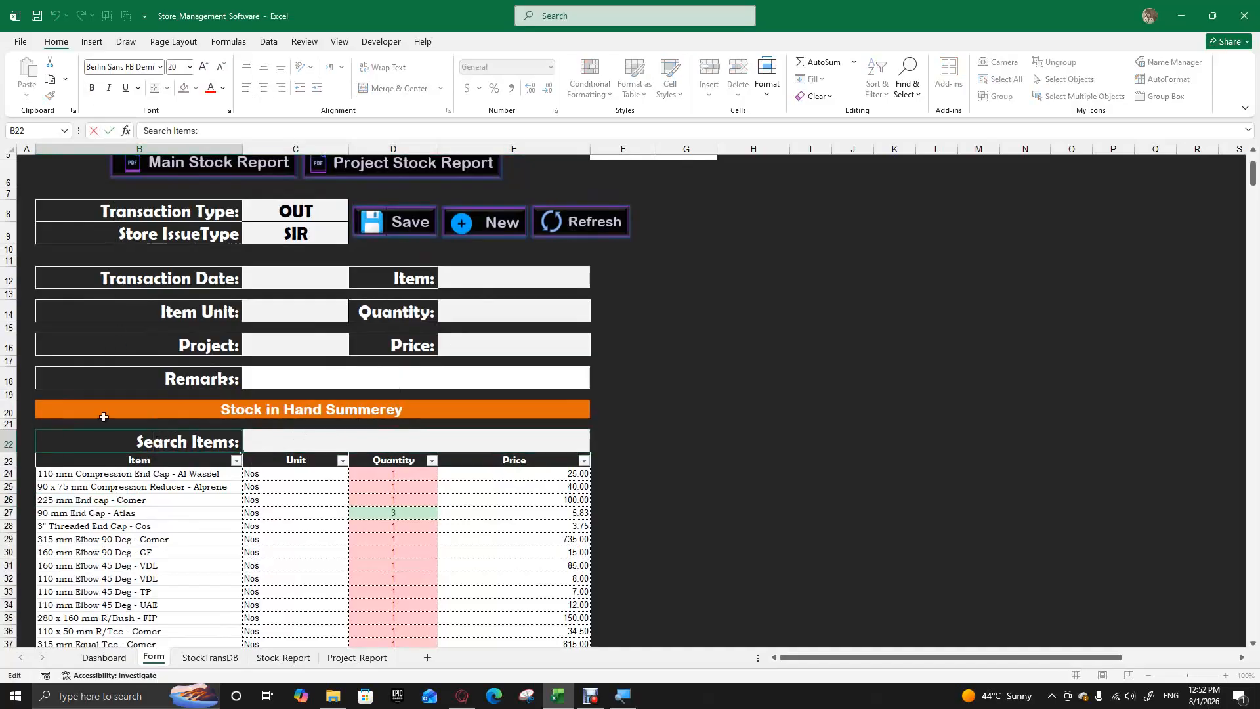
{"action": "left_click", "coordinate": [347, 439]}
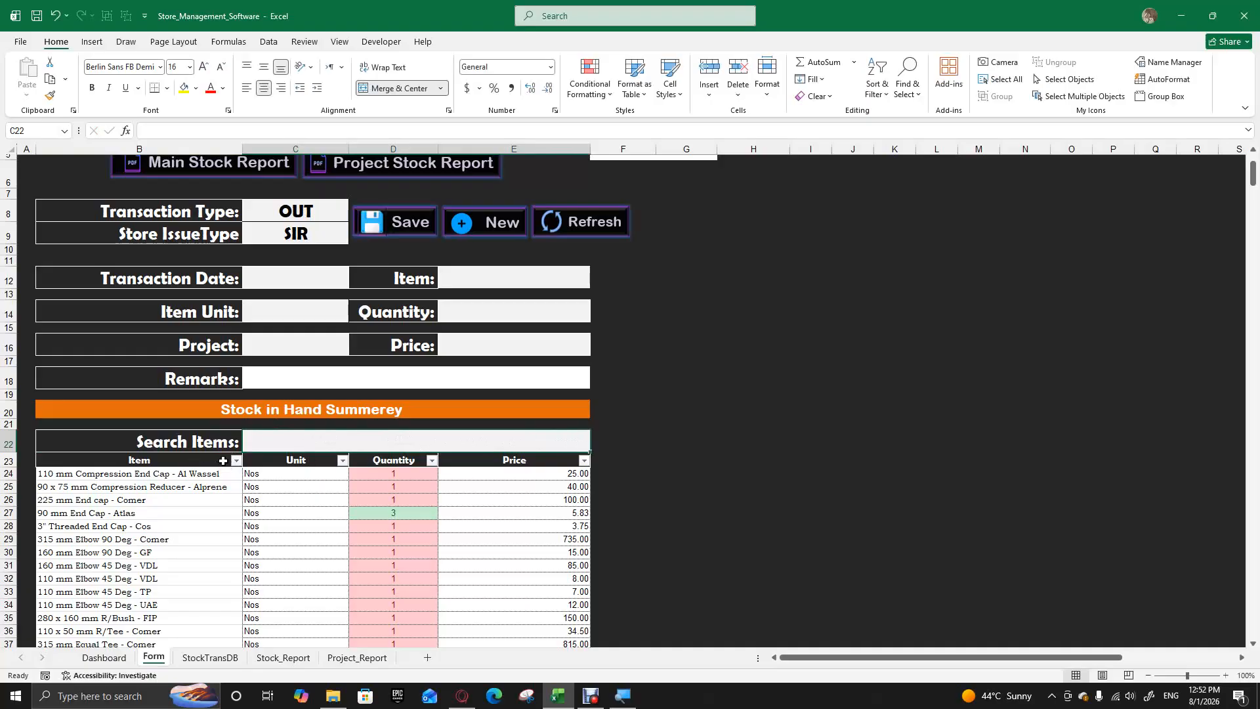
Review the Item, Unit, Quantity and Price headers in row 23 and the stock rows 24 to 35 below them.
{"action": "left_click", "coordinate": [217, 467]}
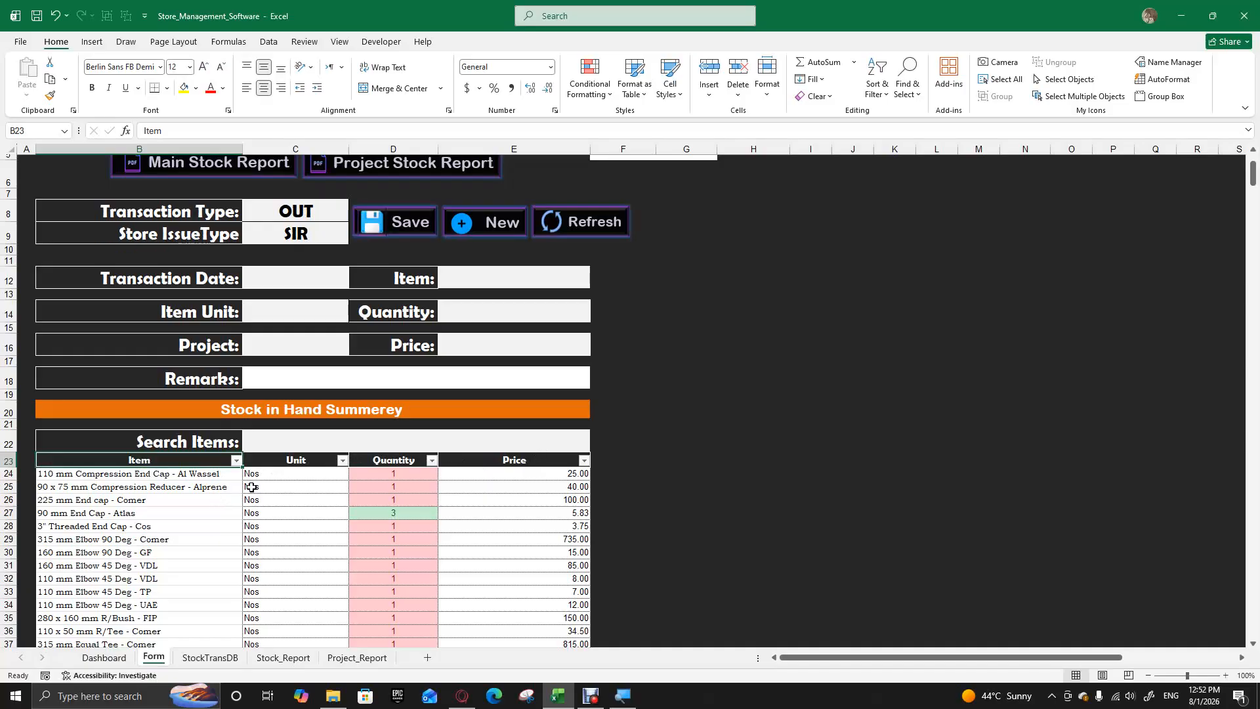
{"action": "left_click", "coordinate": [152, 476]}
{"action": "left_click_drag", "start_coordinate": [111, 463], "coordinate": [571, 461]}
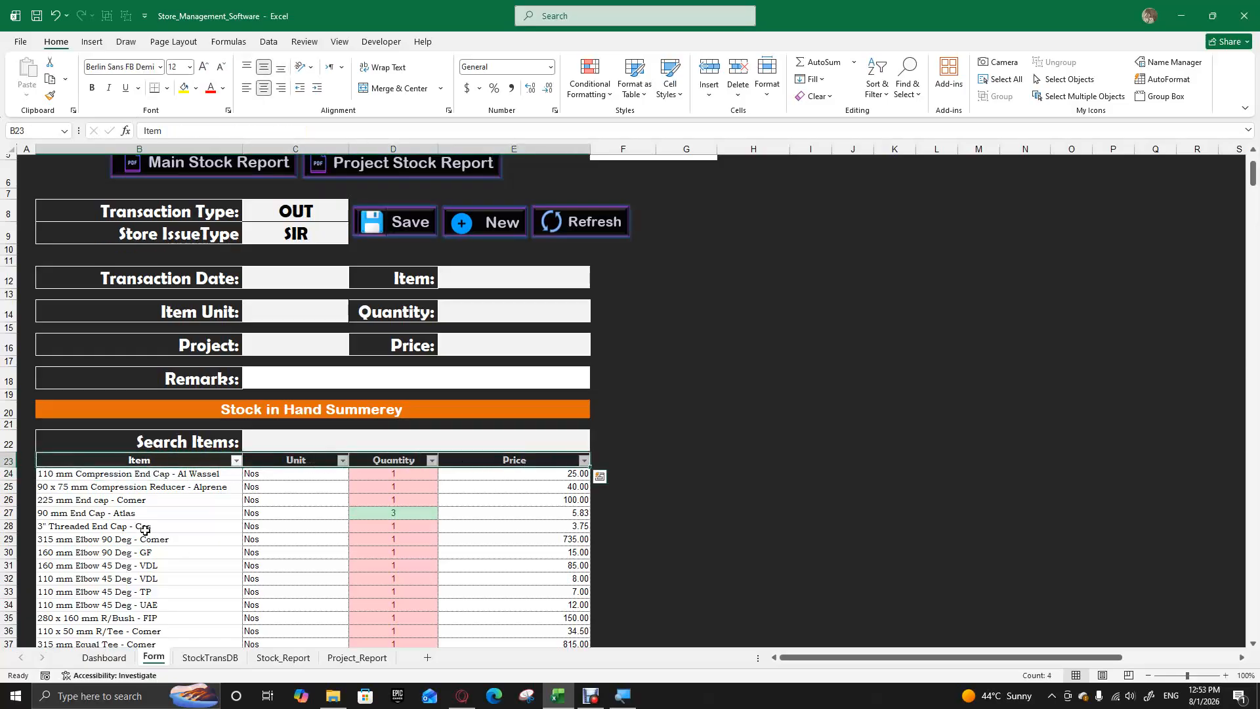
{"action": "left_click_drag", "start_coordinate": [82, 473], "coordinate": [553, 617]}
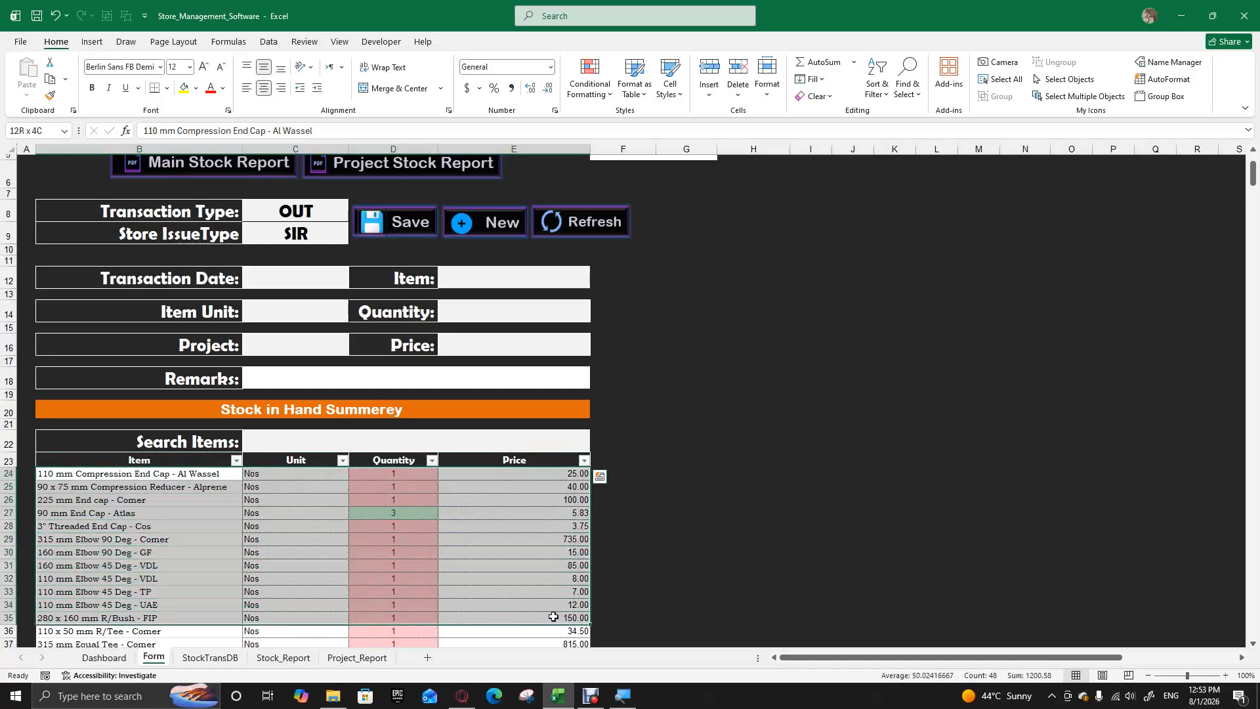
{"action": "left_click", "coordinate": [230, 538]}
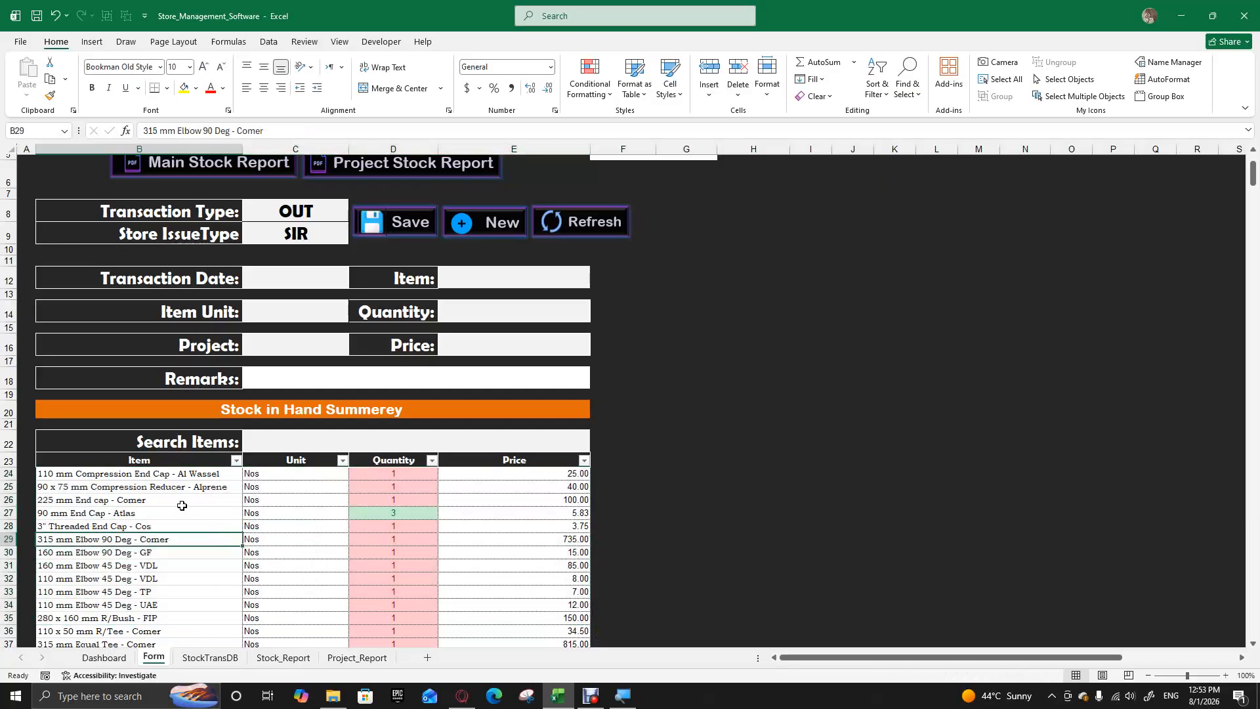
Inspect the search and header rows 22 to 23, along with the form area above them up to the title.
{"action": "left_click_drag", "start_coordinate": [87, 442], "coordinate": [649, 463]}
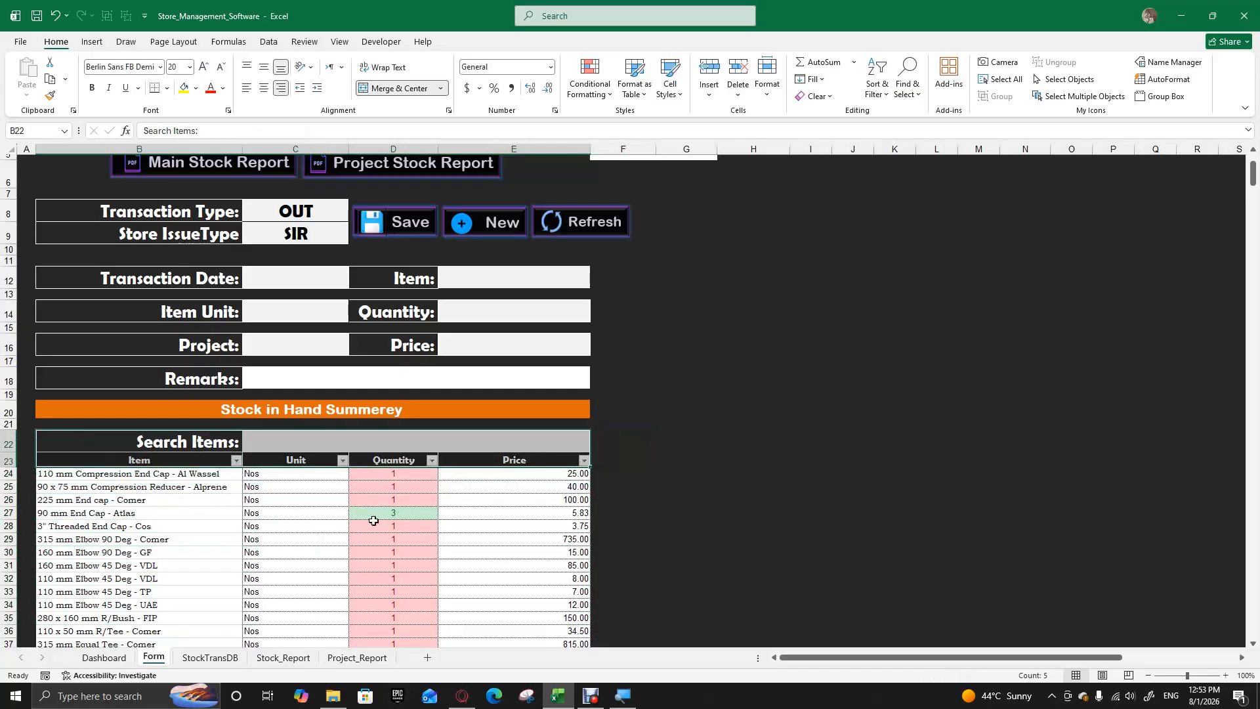
{"action": "left_click", "coordinate": [50, 460]}
{"action": "left_click_drag", "start_coordinate": [49, 460], "coordinate": [572, 196]}
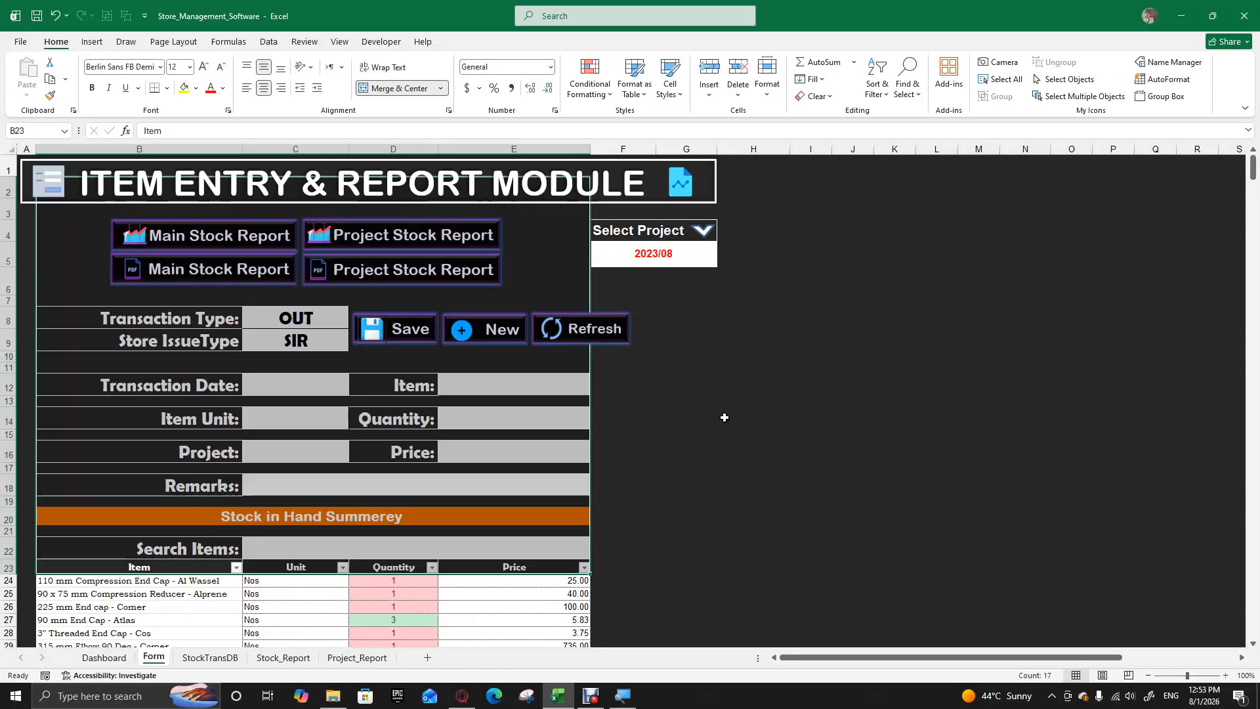
{"action": "left_click", "coordinate": [336, 602]}
{"action": "left_click", "coordinate": [520, 564]}
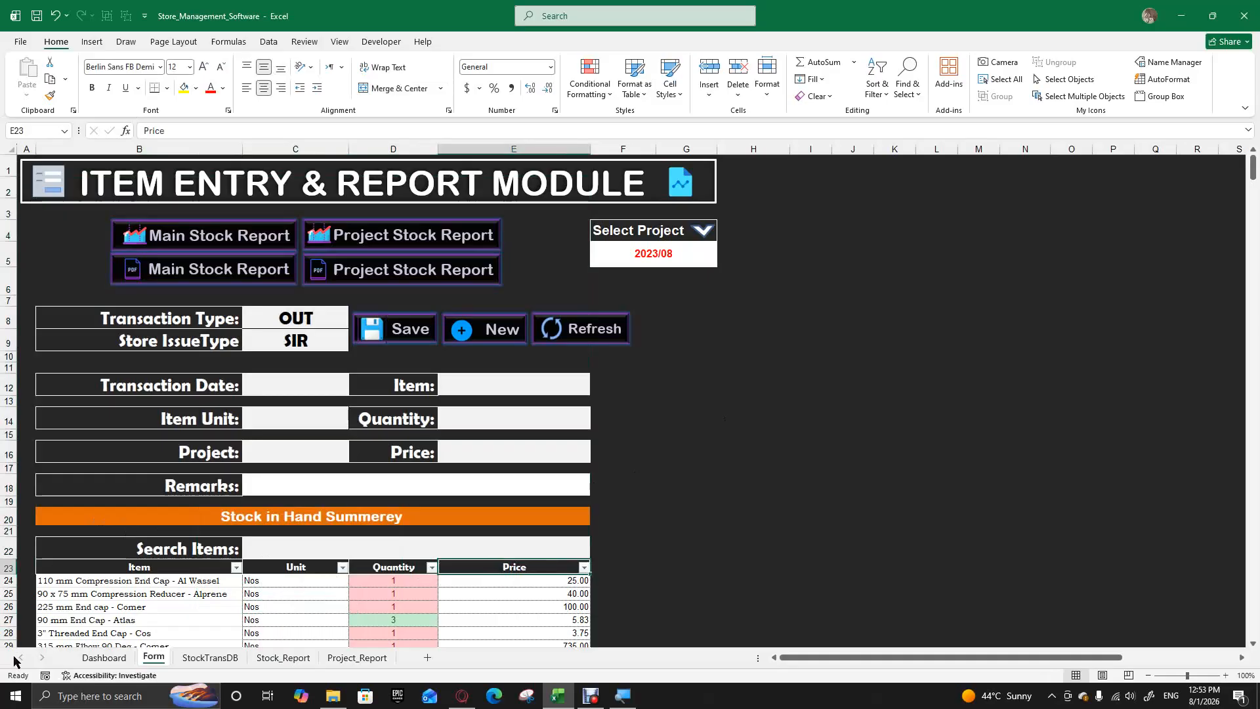
View the Dashboard sheet and inspect its title icon area and the STORE MANAGEMENT DASHBOARD text box.
{"action": "left_click", "coordinate": [105, 657]}
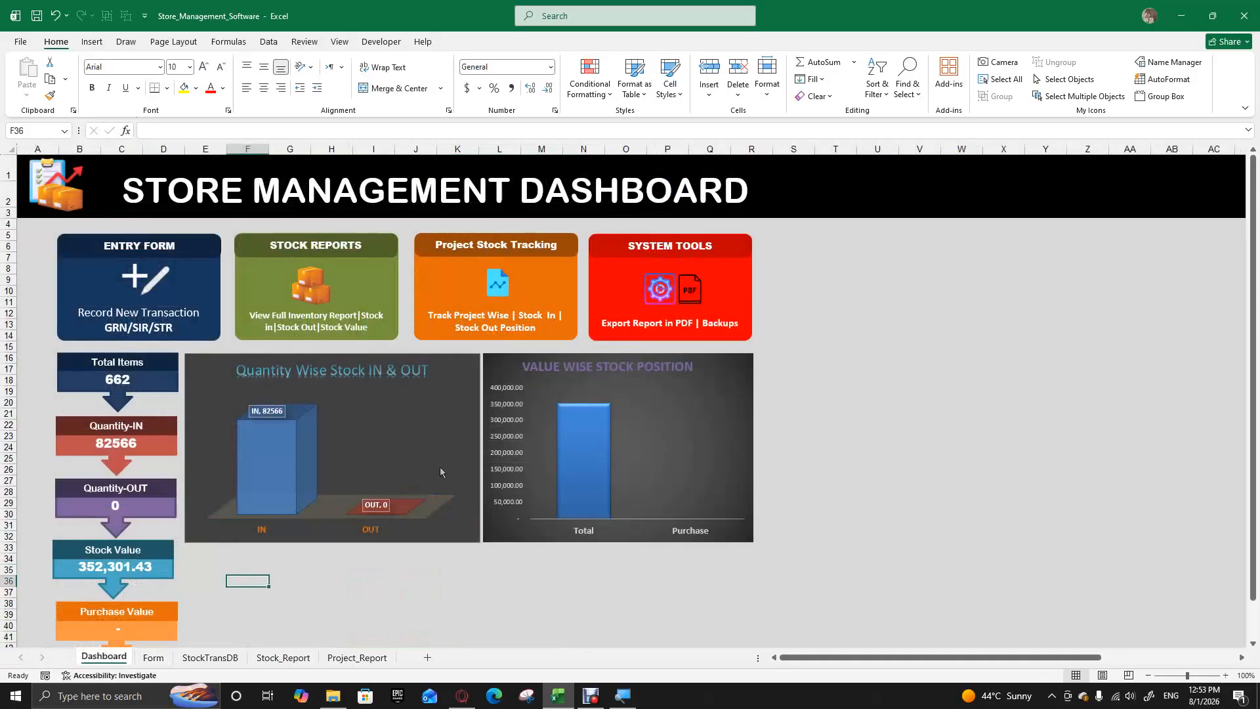
{"action": "left_click", "coordinate": [111, 175]}
{"action": "left_click", "coordinate": [824, 256]}
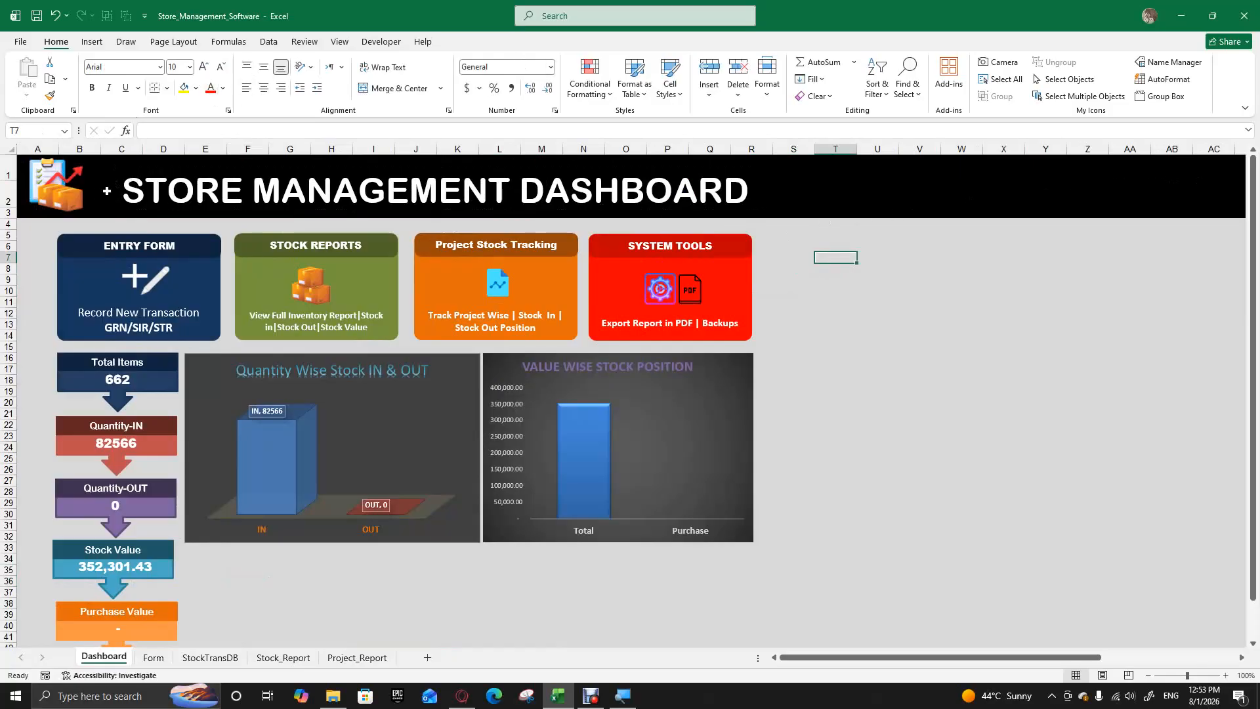
{"action": "left_click", "coordinate": [168, 185]}
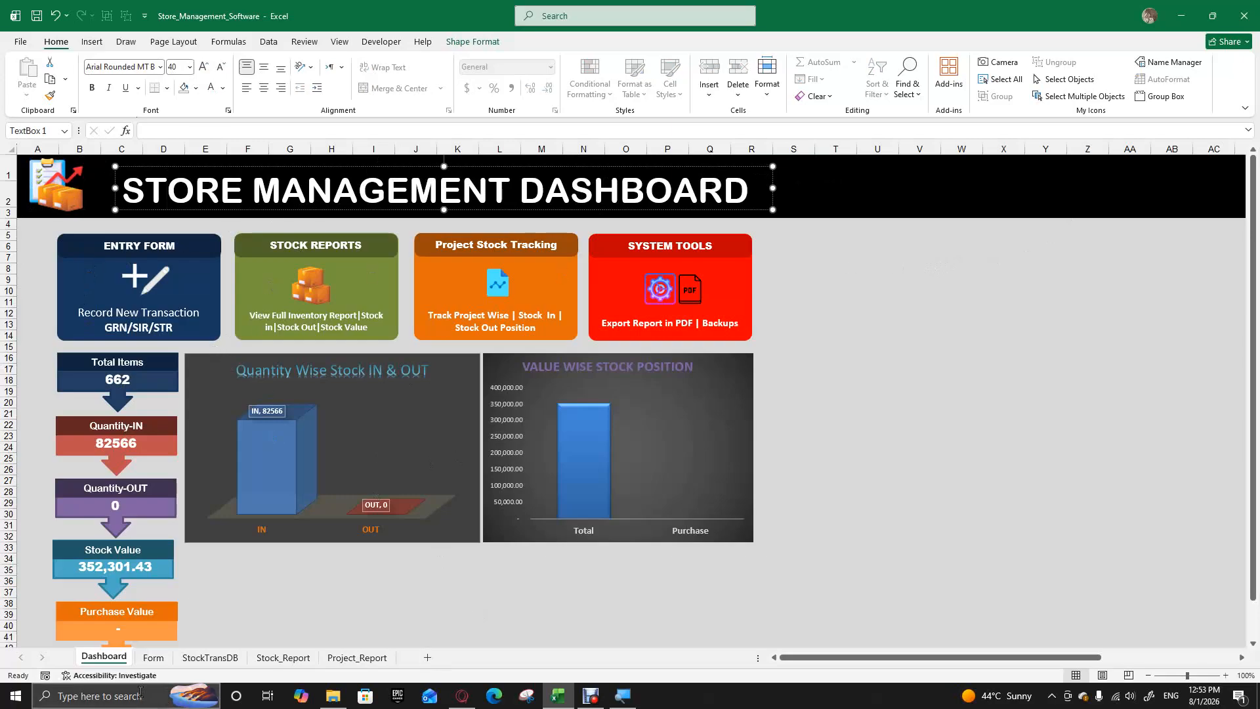
Return to the Form sheet and review the Store IssueType formula in C9 and the Select Project cell F5.
{"action": "left_click", "coordinate": [153, 658]}
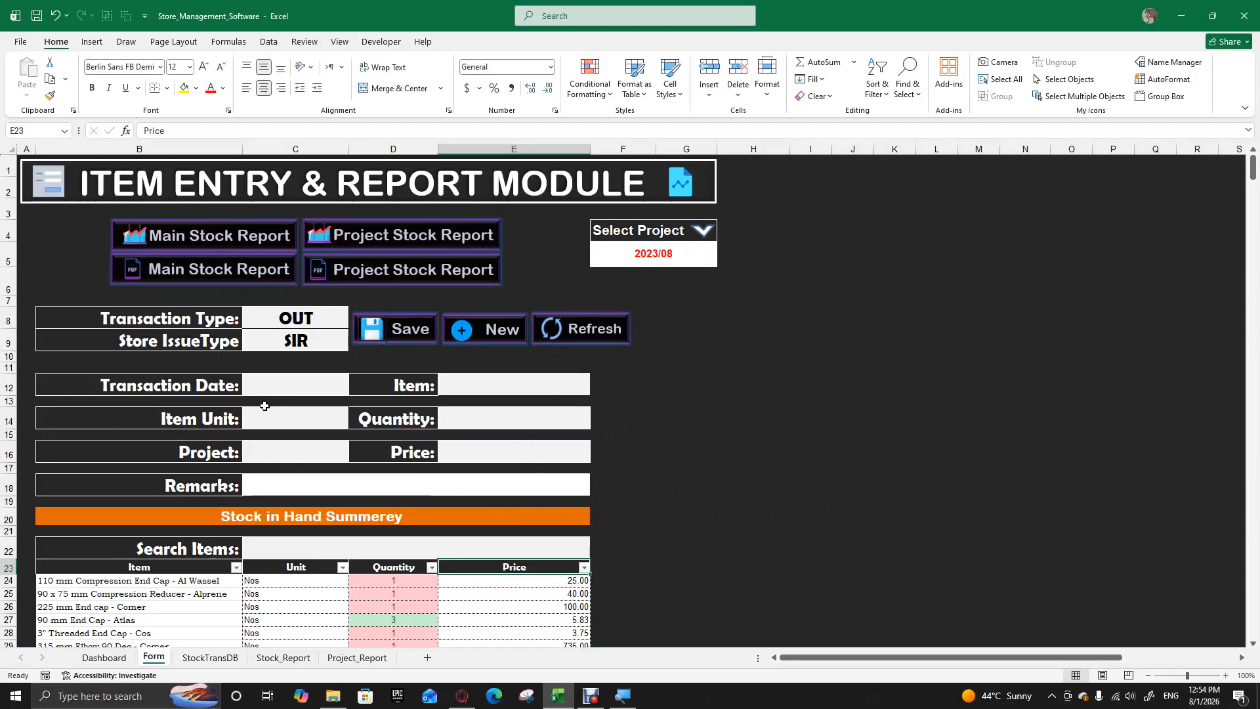
{"action": "left_click", "coordinate": [273, 342]}
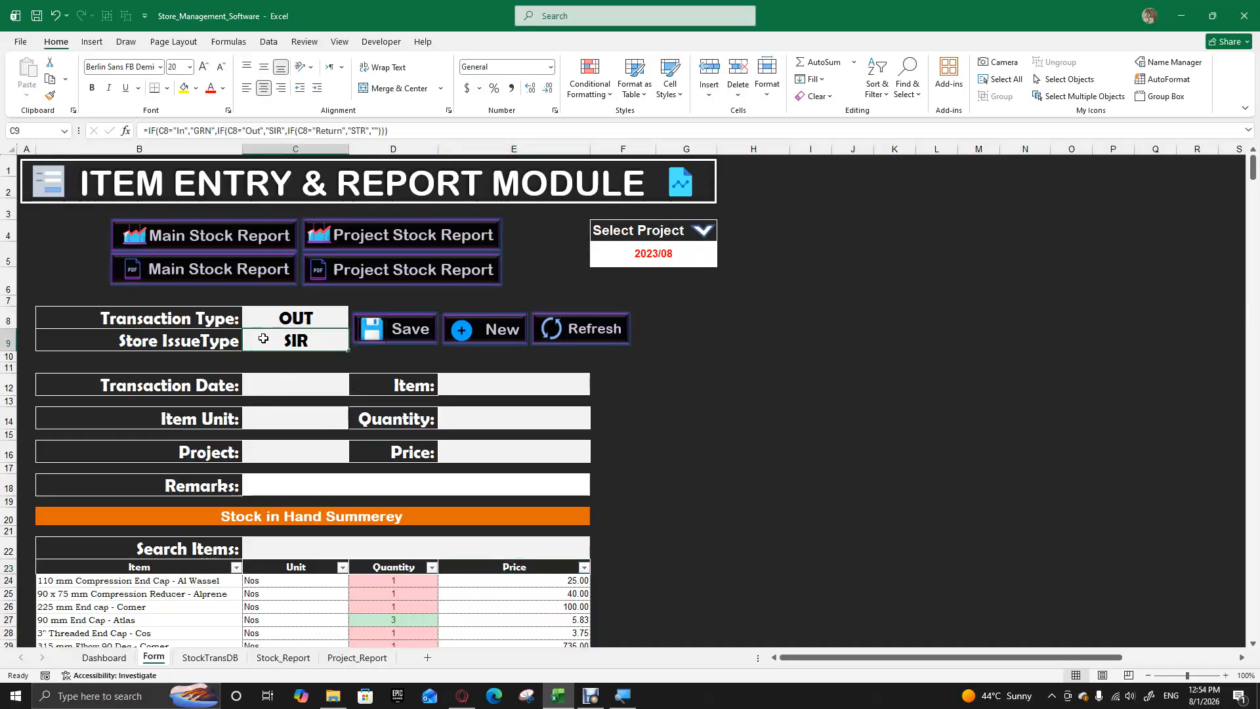
{"action": "left_click", "coordinate": [254, 435]}
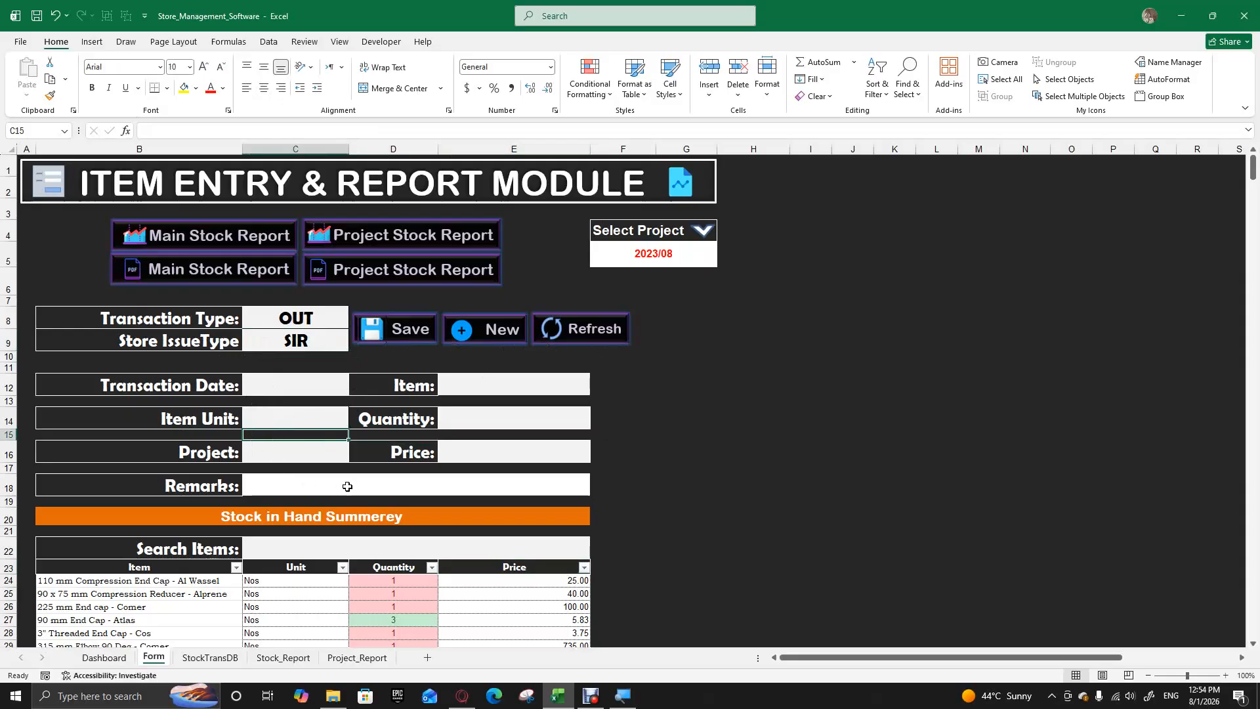
{"action": "left_click", "coordinate": [617, 264]}
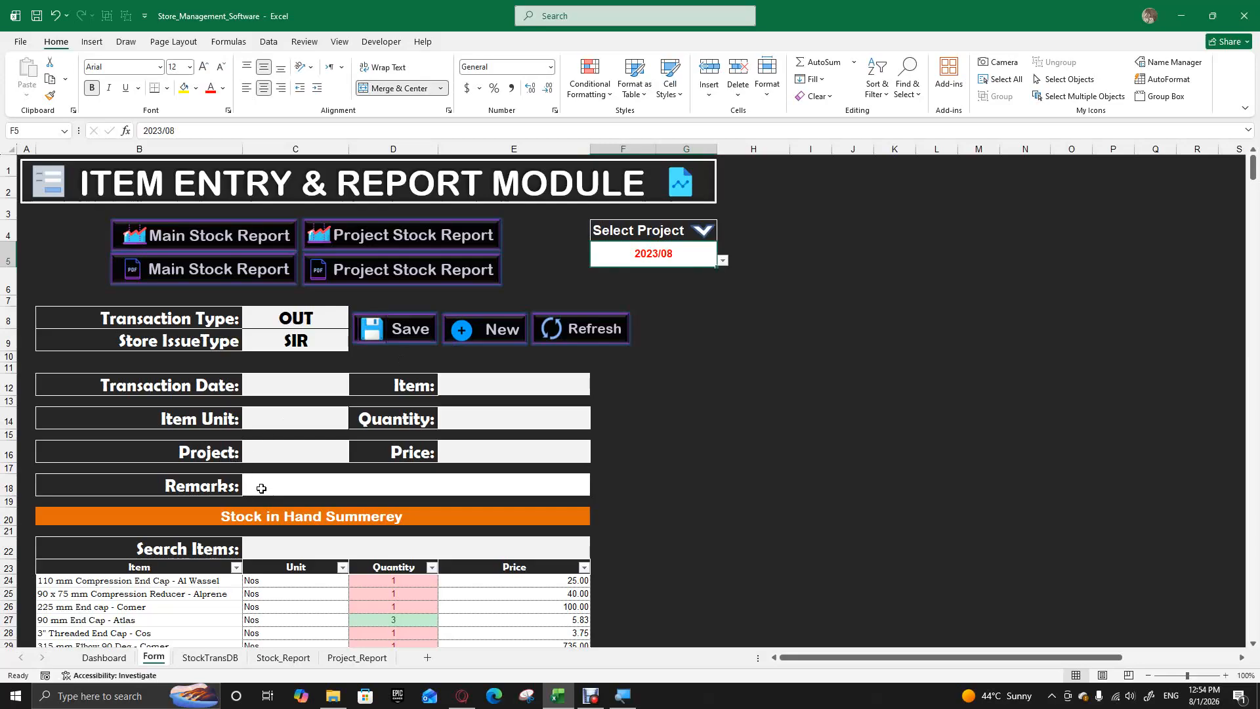